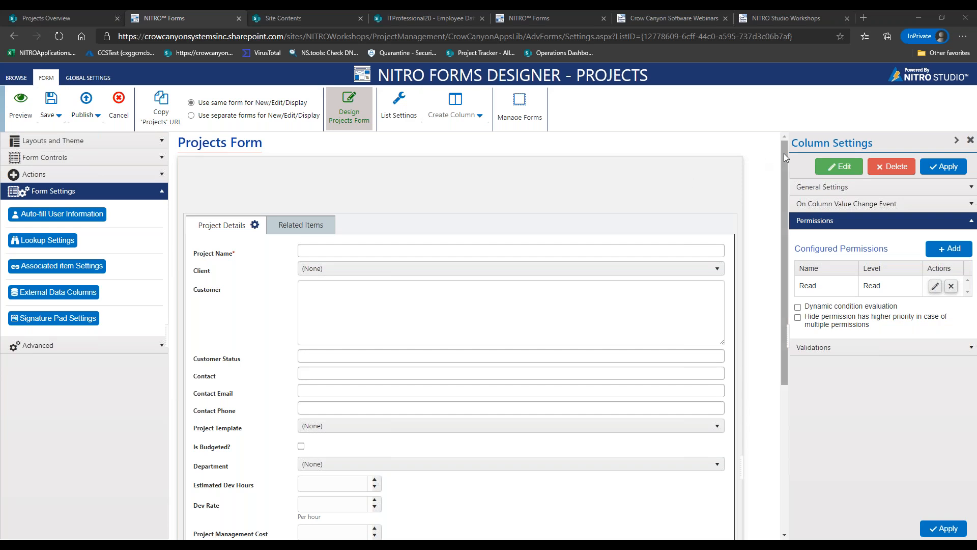
Expand Form Controls, clear the column search, and drag Due Date and Status onto the form
drag(784, 154, 783, 168)
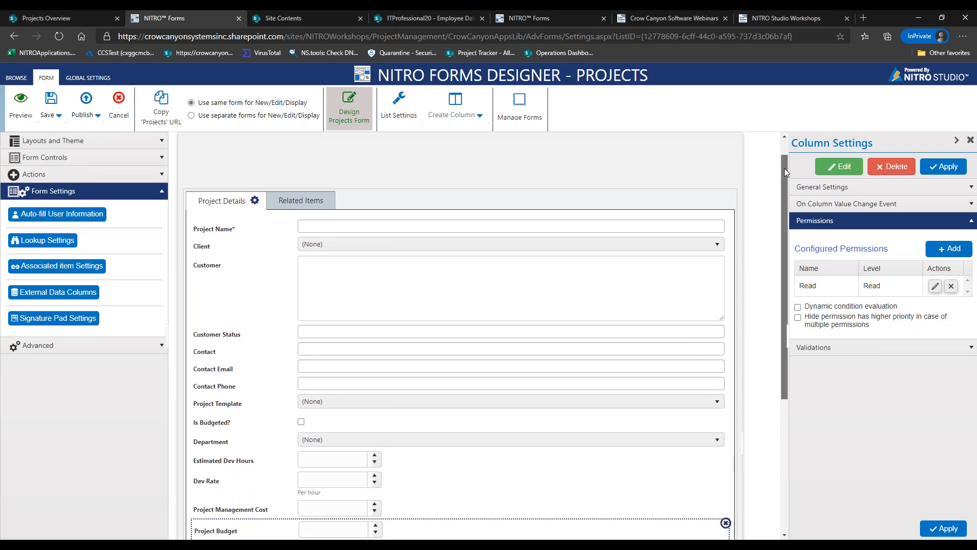
drag(784, 168, 785, 175)
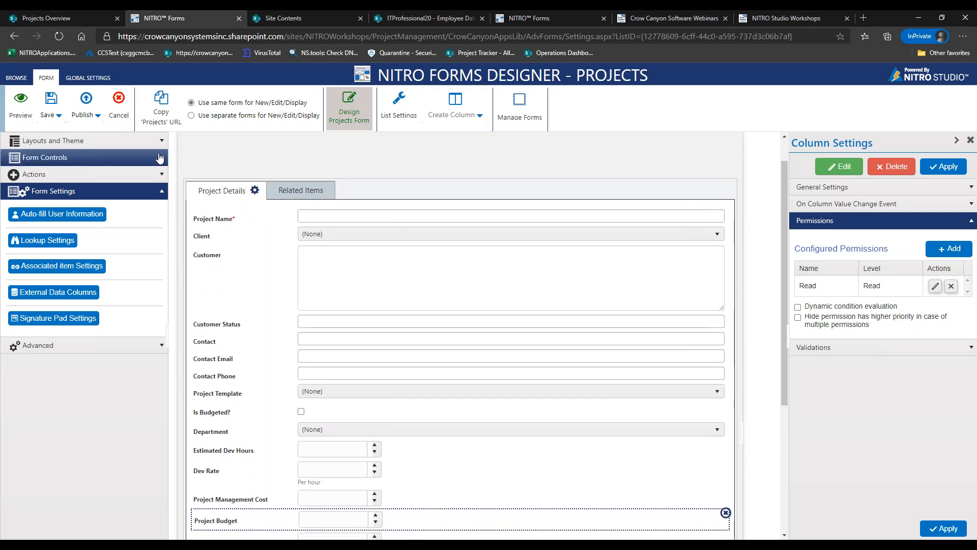
click(157, 158)
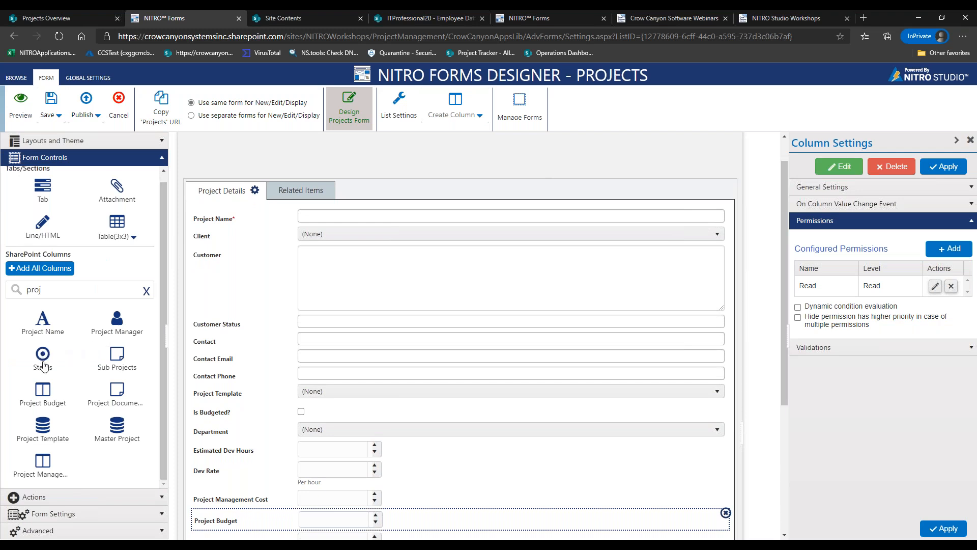
click(147, 291)
drag(44, 364, 236, 249)
drag(118, 353, 238, 261)
Add an End Date row, then delete it and collapse Form Controls
drag(117, 390, 265, 300)
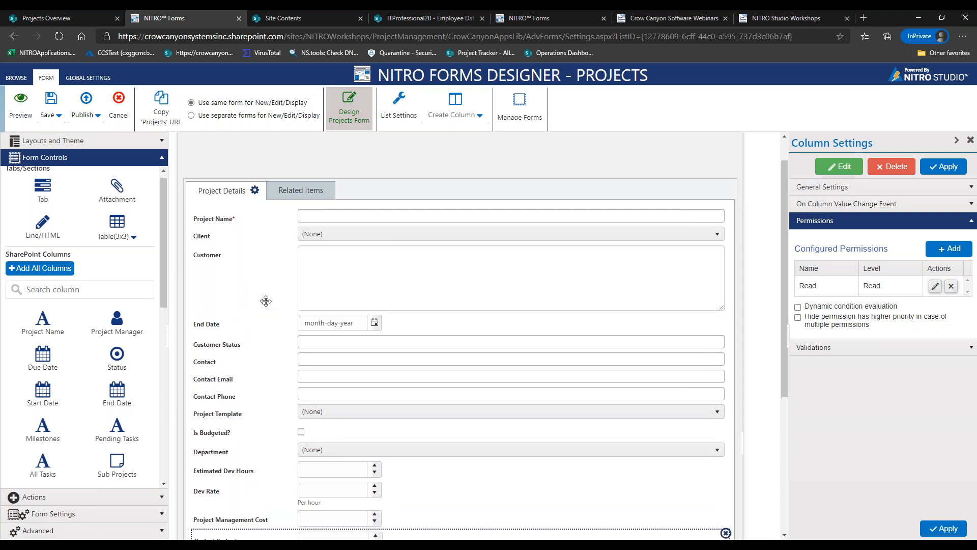
click(300, 324)
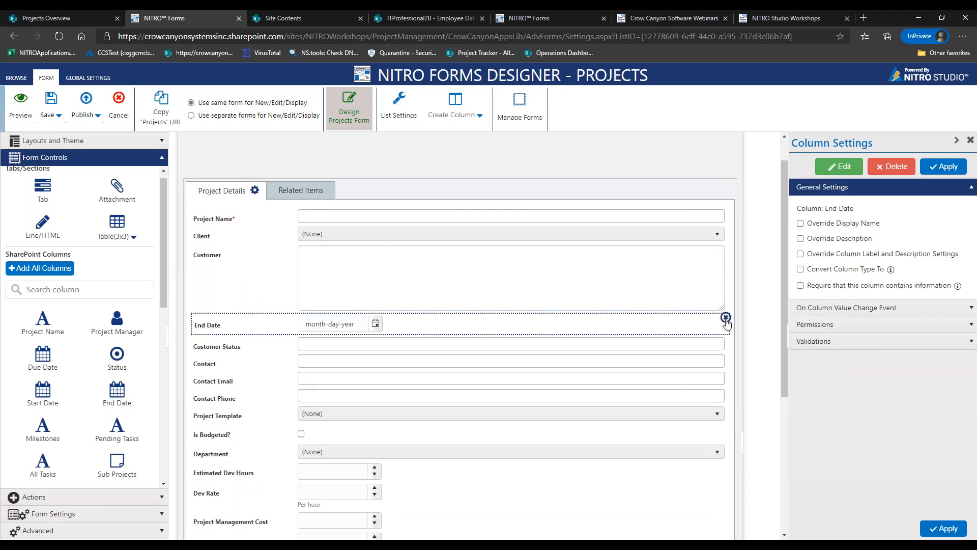
click(726, 317)
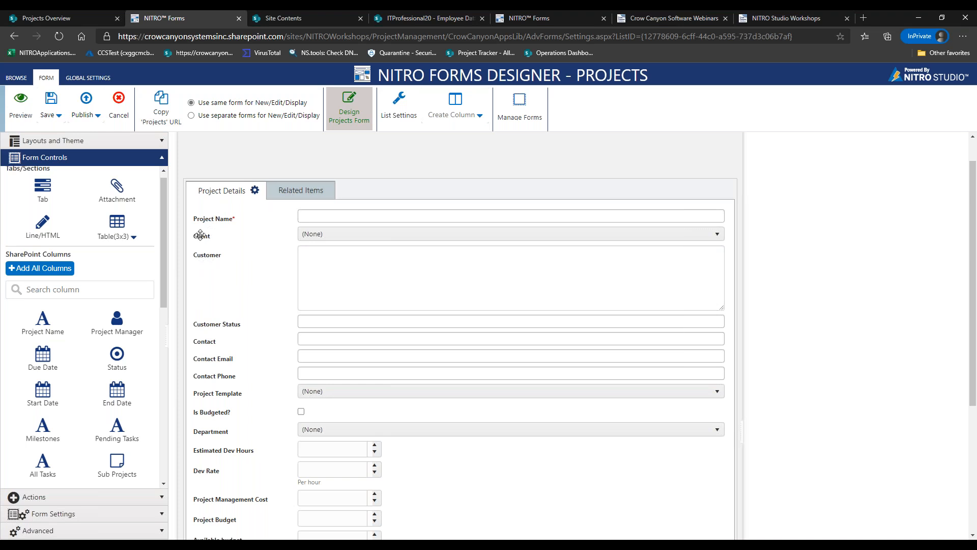
click(163, 160)
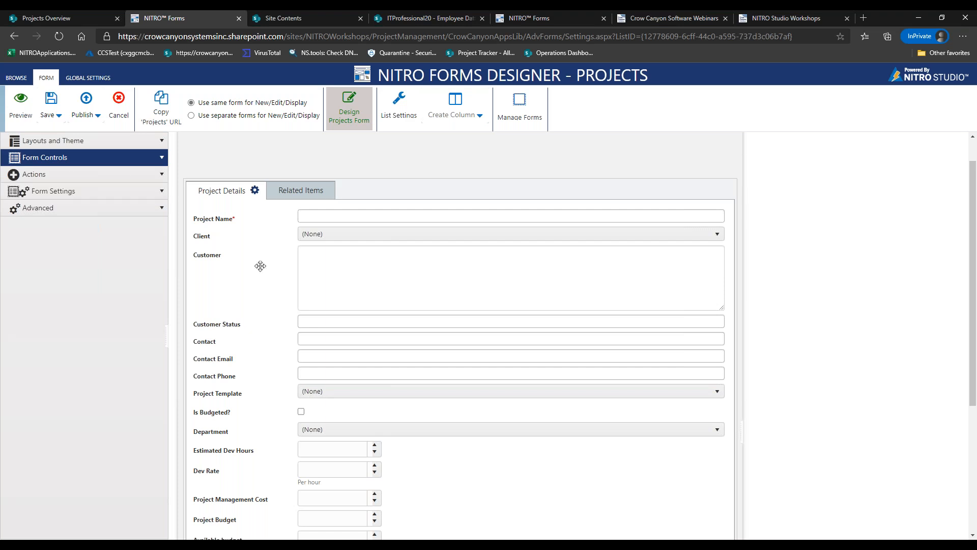
Open the Customer control's General Settings in the Column Settings panel
click(239, 268)
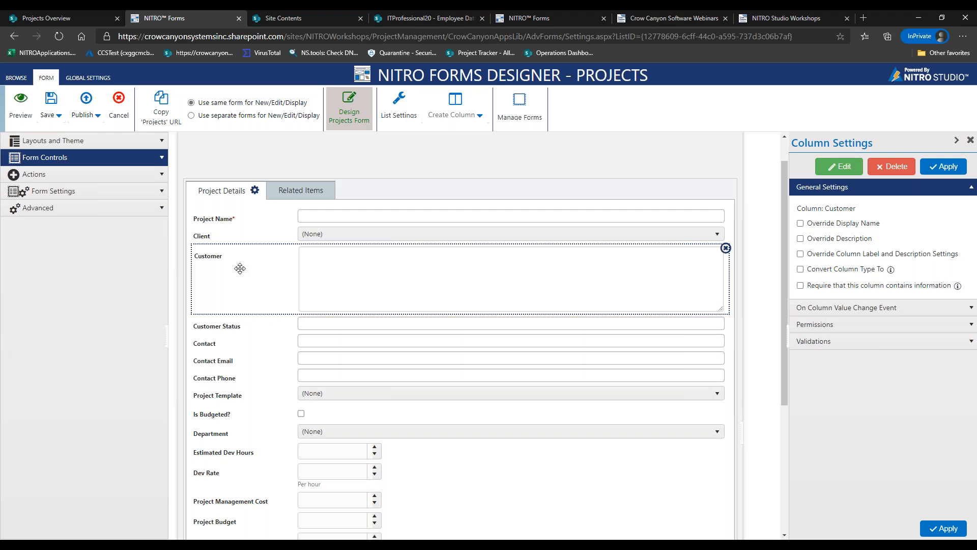
mouse_move(152, 545)
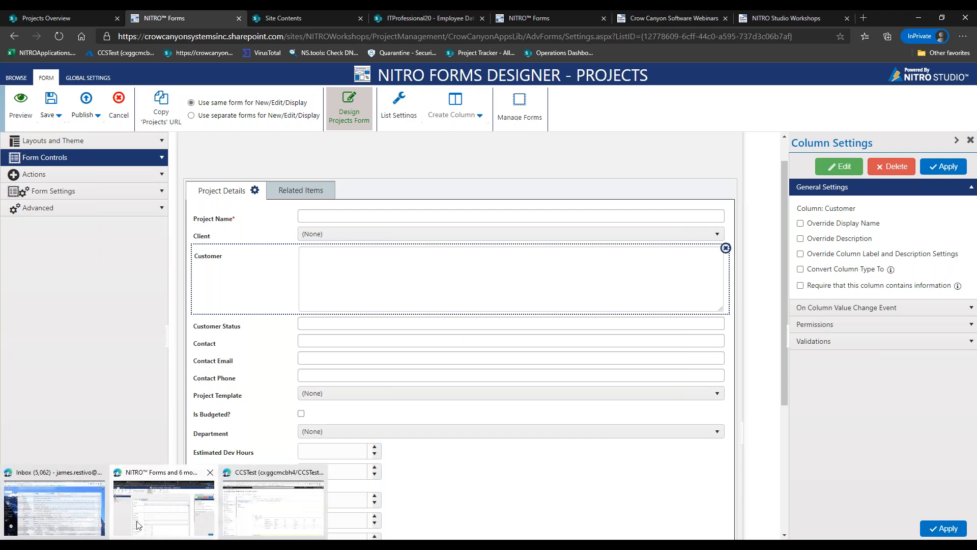
click(248, 502)
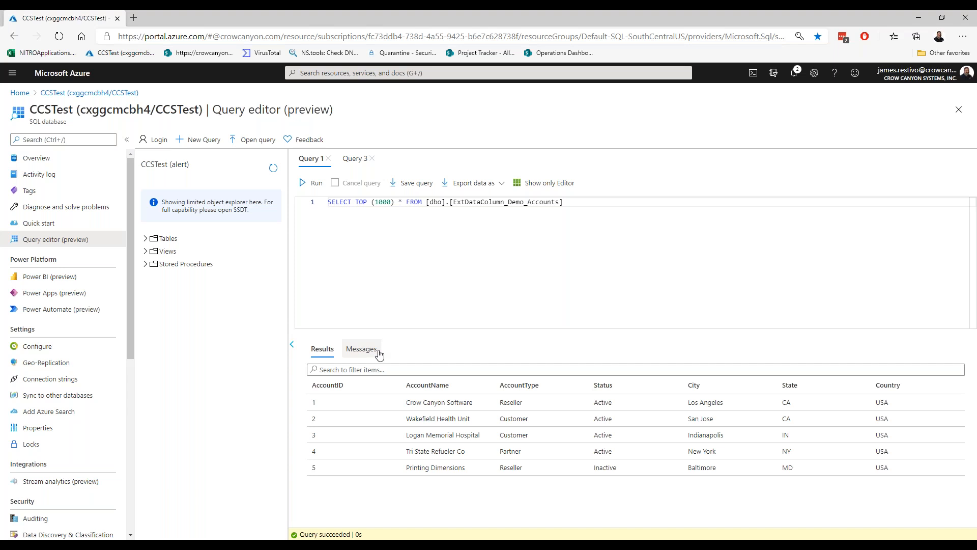
click(350, 161)
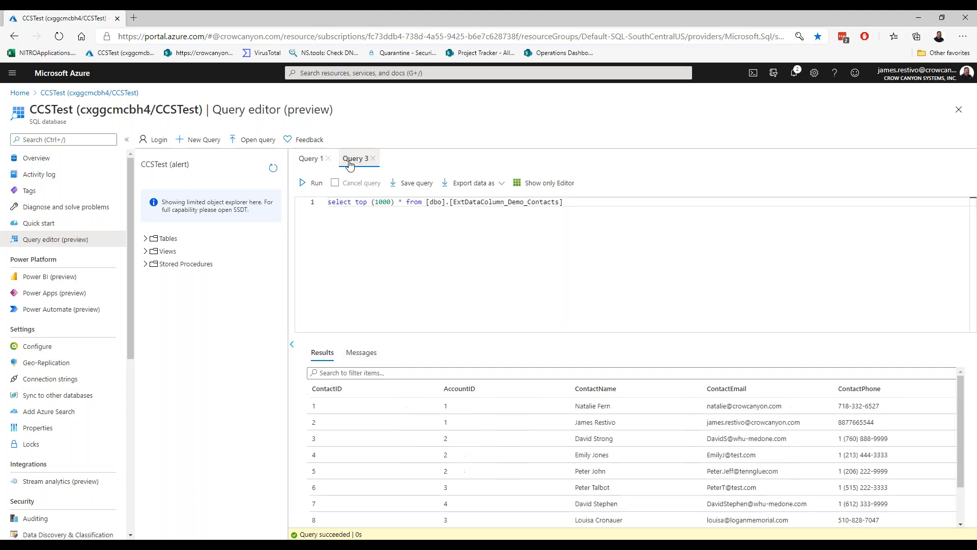
click(317, 161)
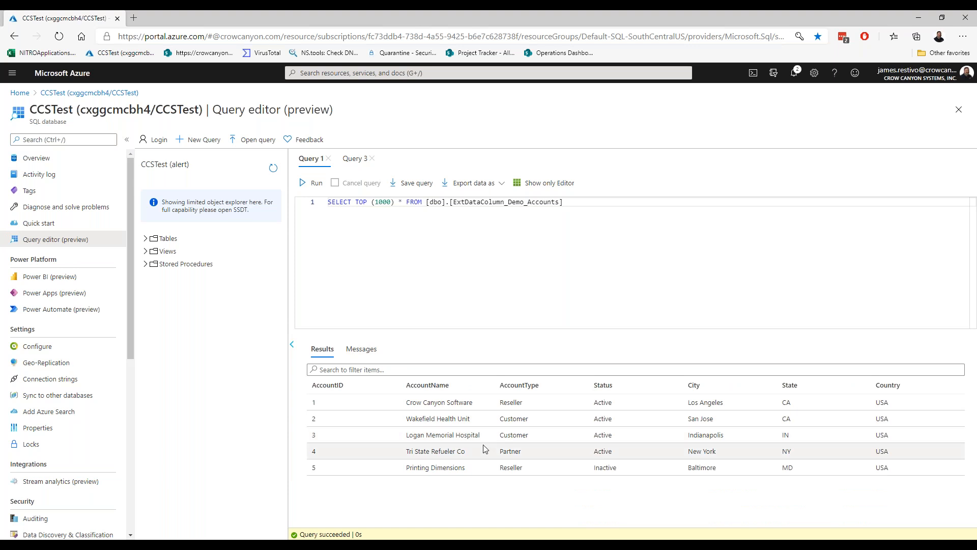
click(356, 160)
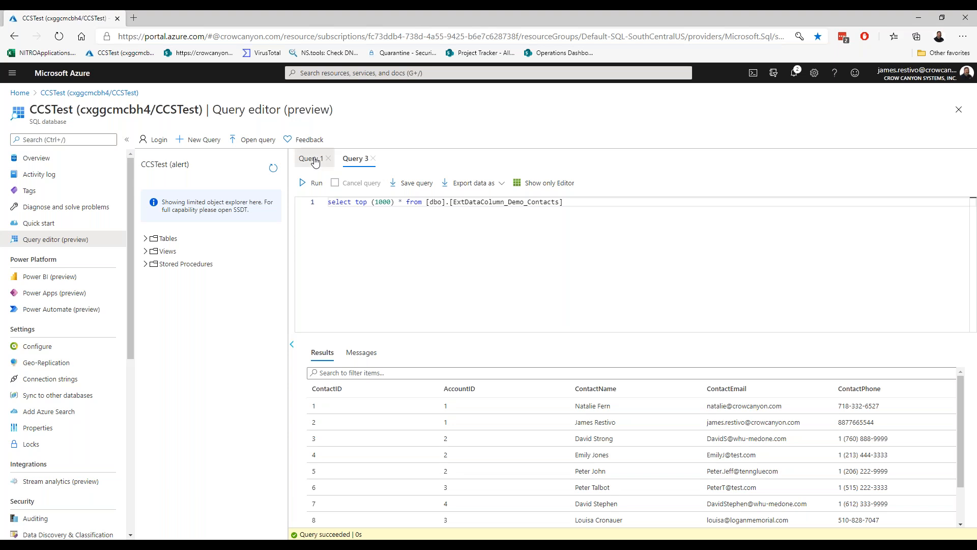
click(315, 161)
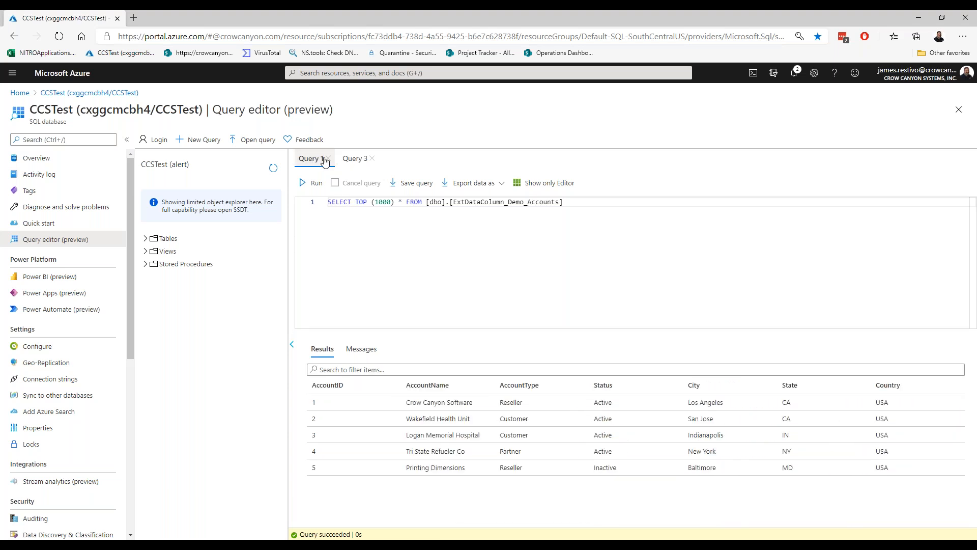
click(913, 19)
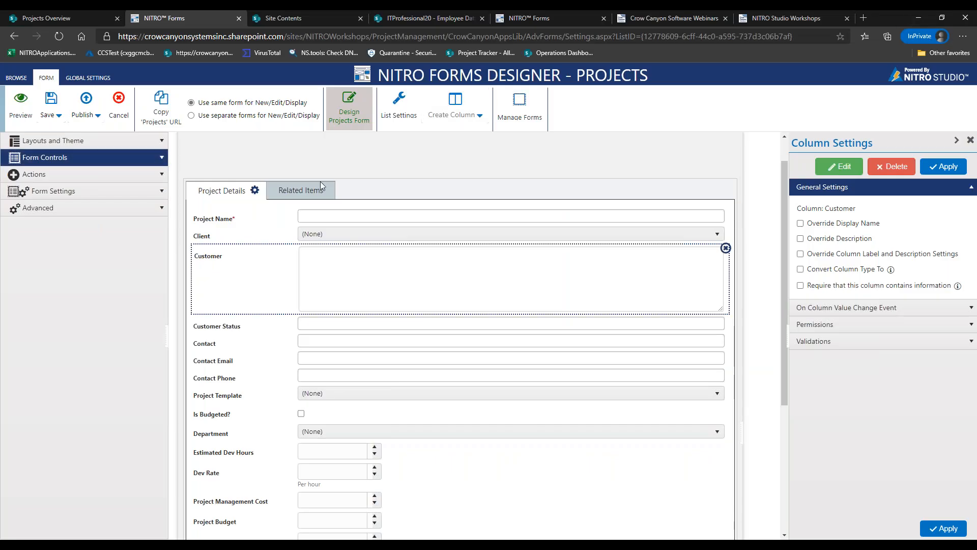
Under Form Settings > External Data Columns, create a configuration named 'Get Customers'
click(100, 208)
click(77, 190)
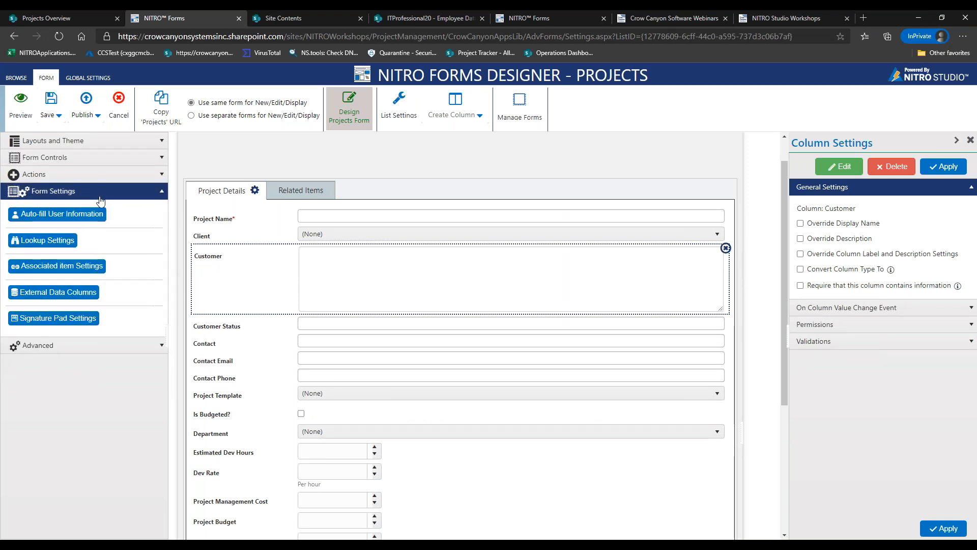
click(62, 296)
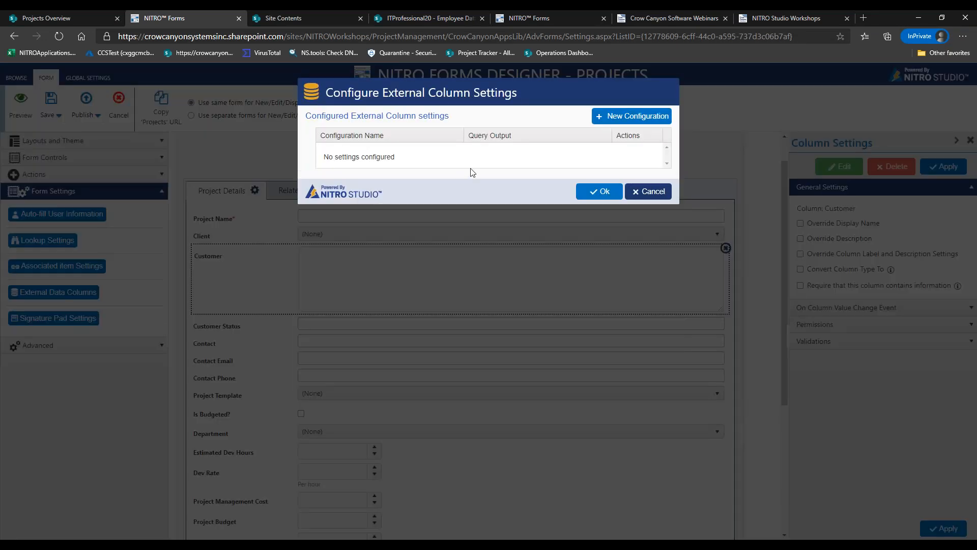
click(643, 116)
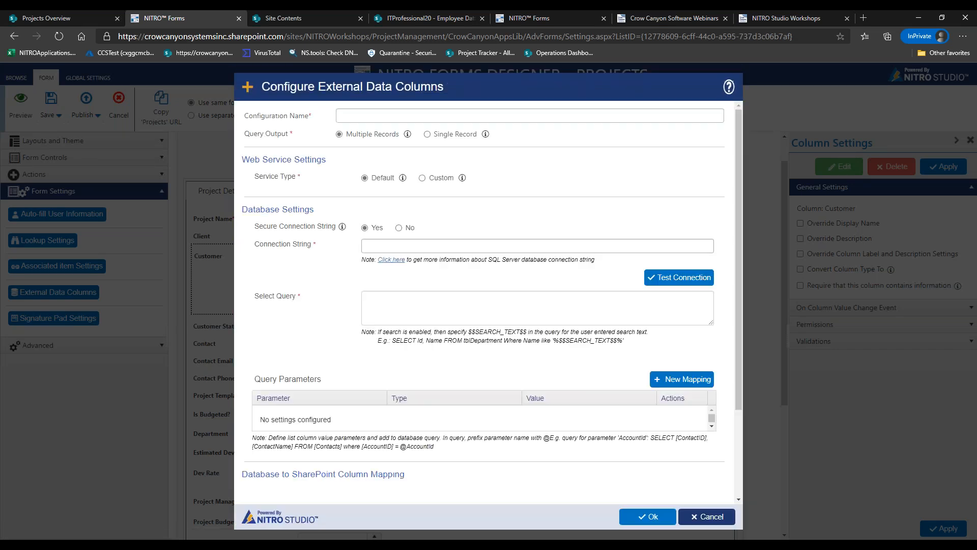
text(Get Customers)
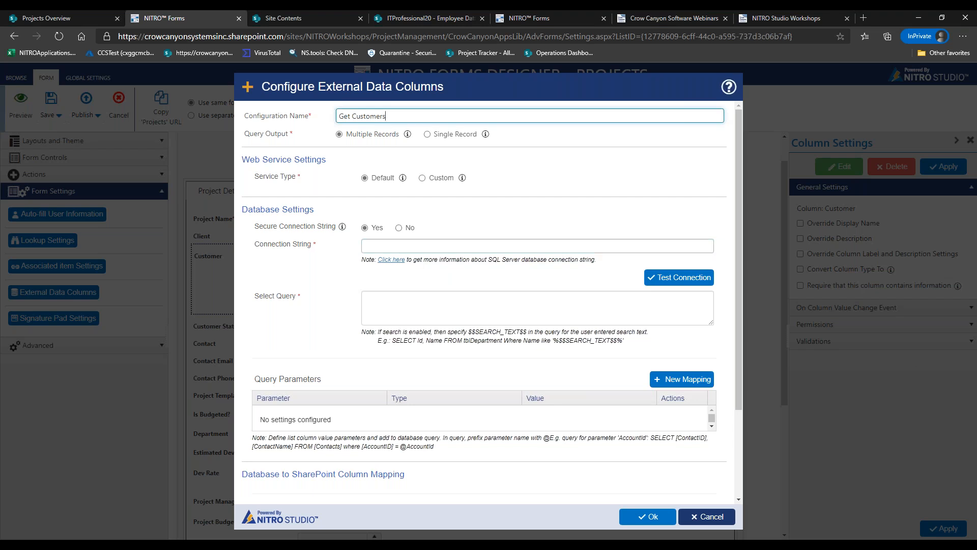
Paste the database connection string and confirm the connection test succeeds
key(alt+Tab)
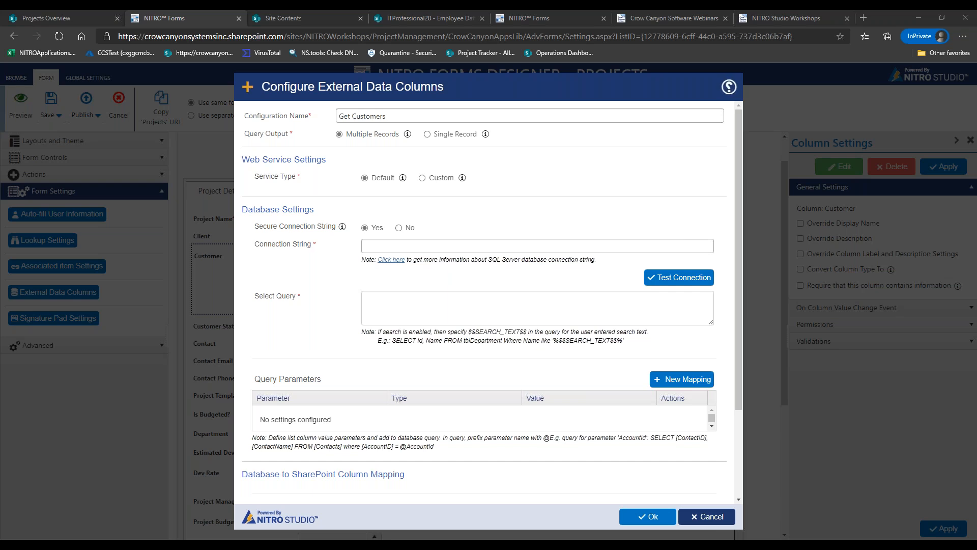
click(616, 246)
click(616, 246)
key(ctrl+v)
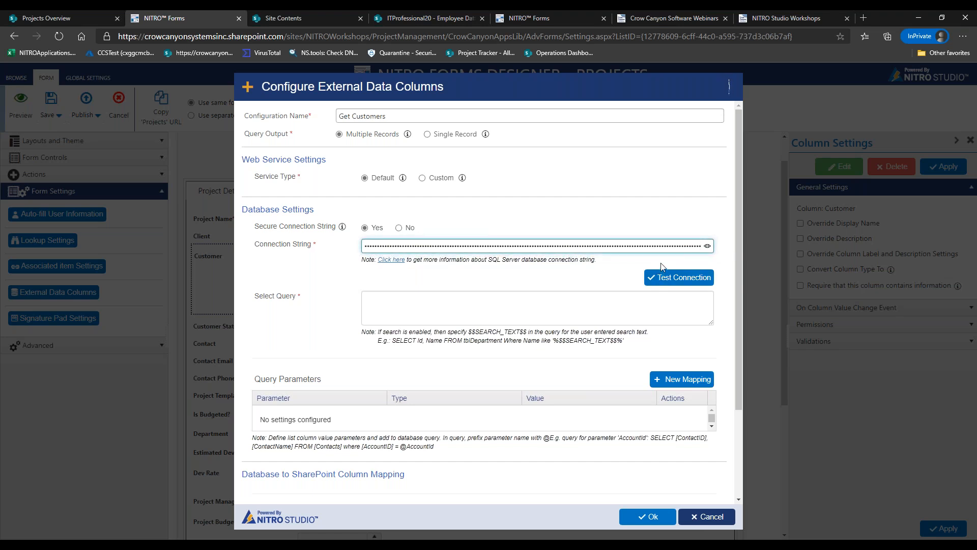
click(667, 278)
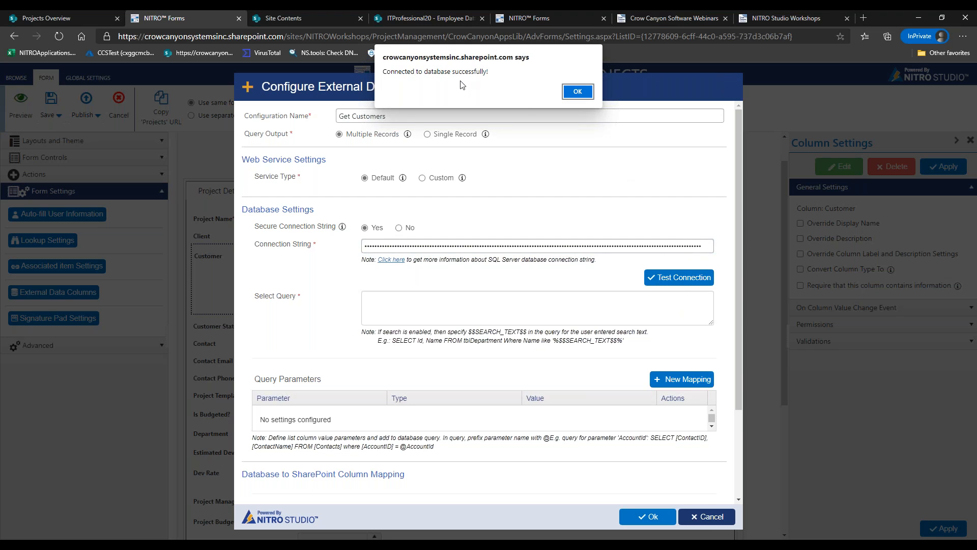
click(572, 91)
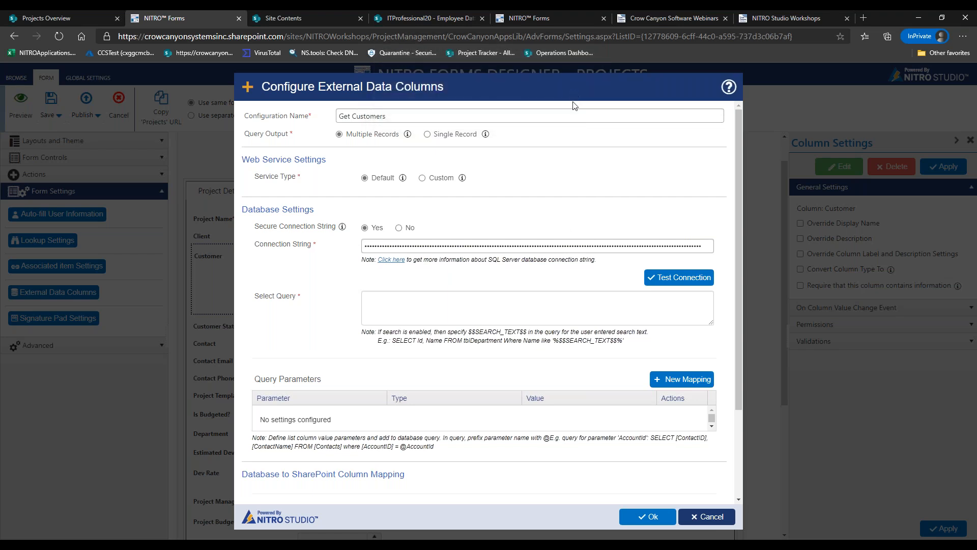
Paste a select query returning AccountID and AccountName from ExtDataColumn_Demo_Accounts
click(557, 301)
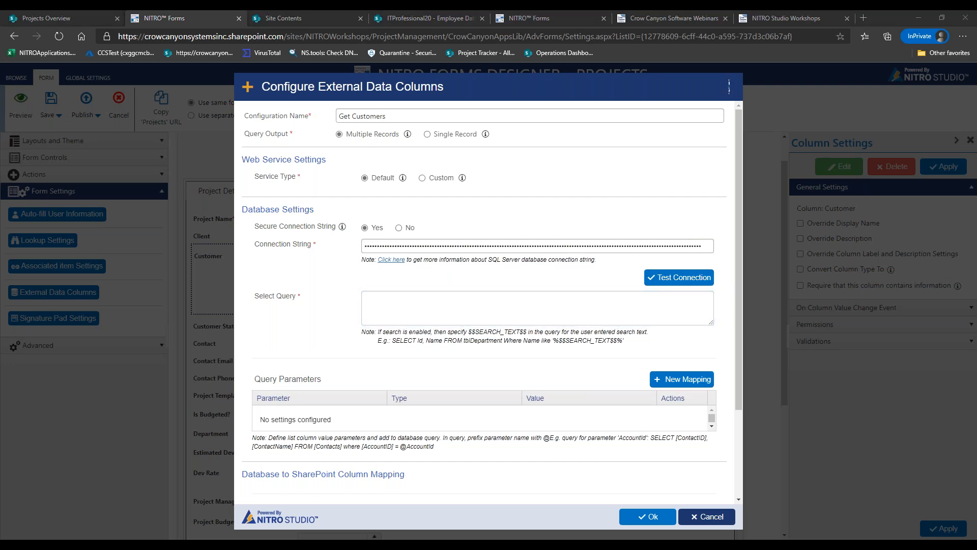
click(490, 302)
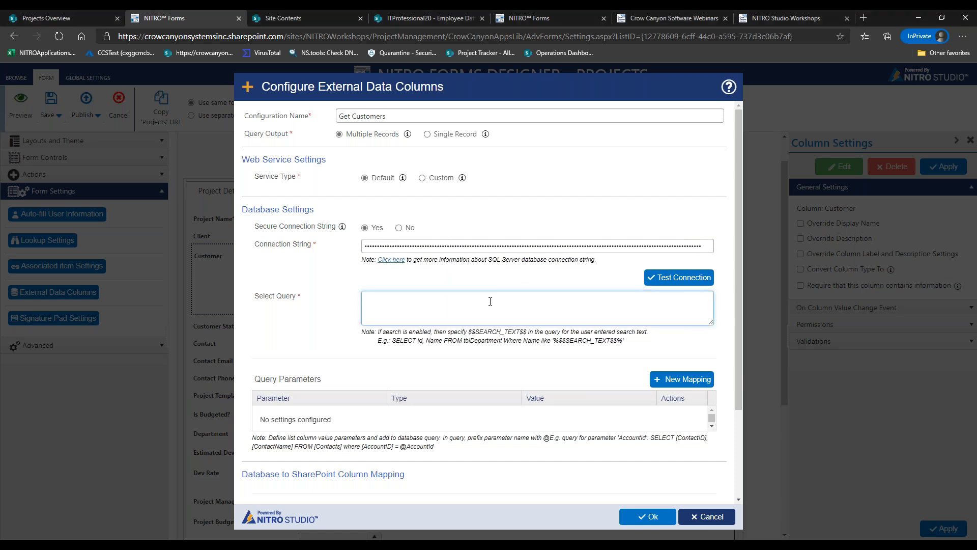
text(select AccountID, AccountName from [dbo].[ExtDataColumn_Demo_Accounts])
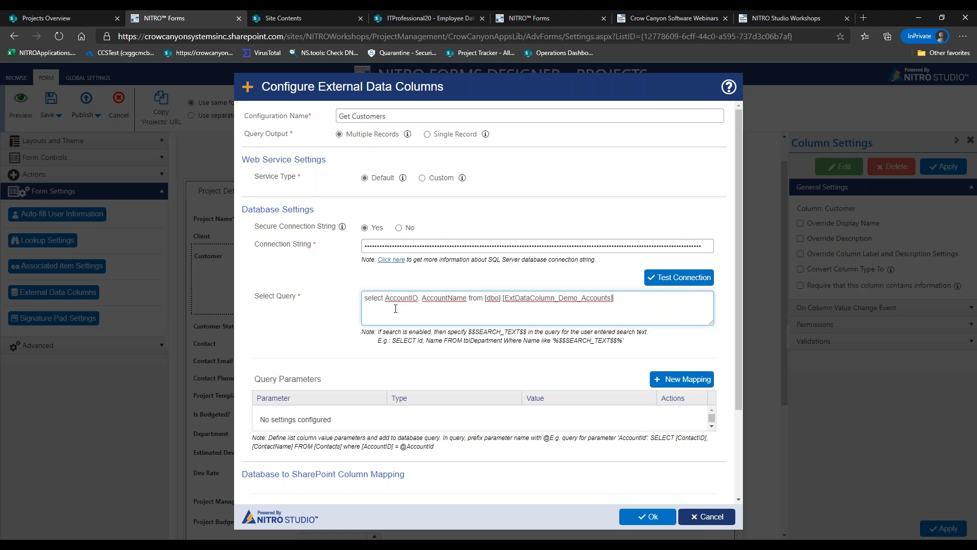
drag(386, 297, 614, 297)
click(623, 300)
Check the accounts table in the Azure query editor, then return to SharePoint
click(152, 544)
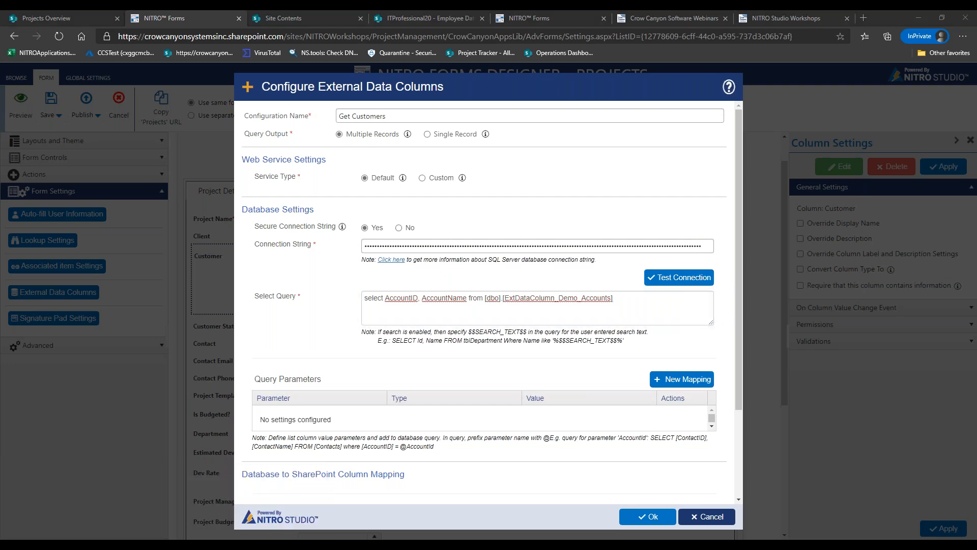
click(240, 525)
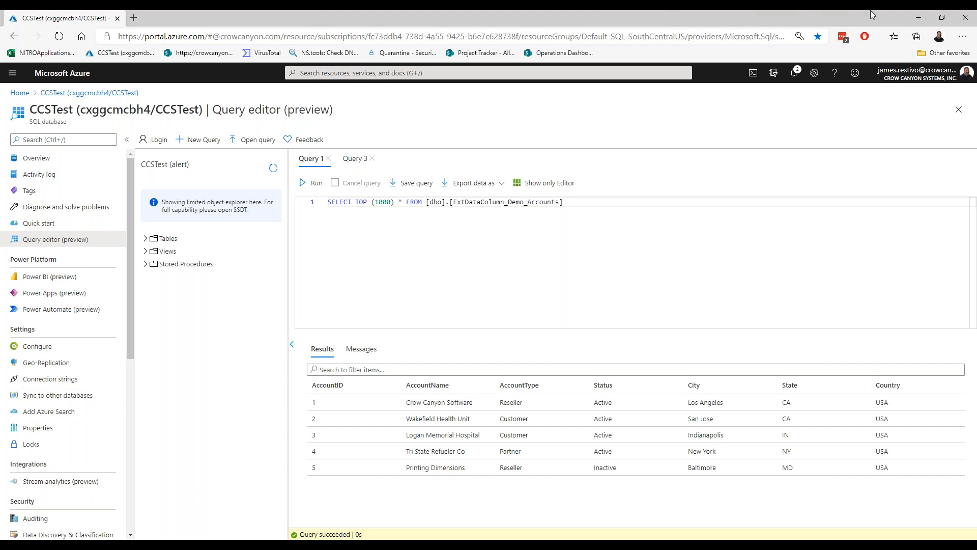
click(919, 19)
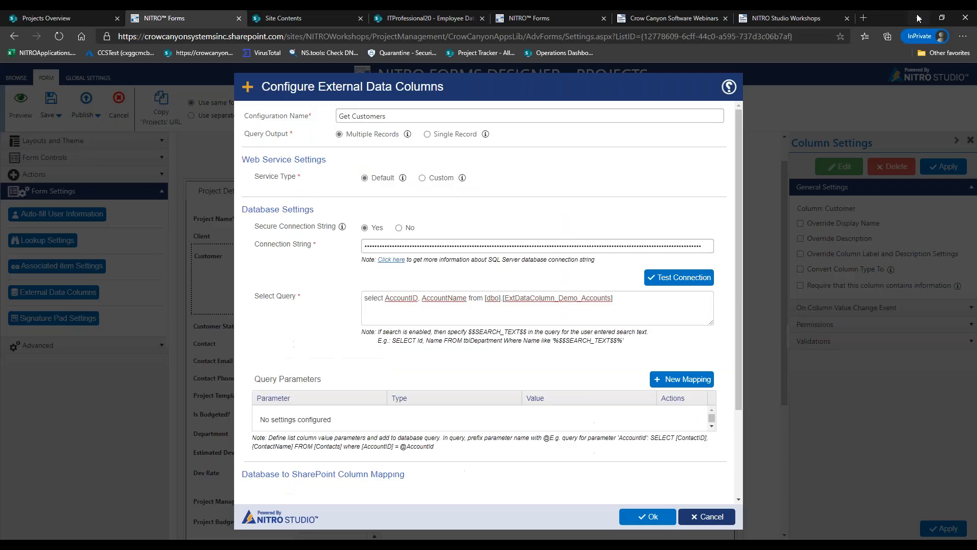
Map database column AccountName to Customer and AccountID to CustomerID
drag(736, 305, 713, 395)
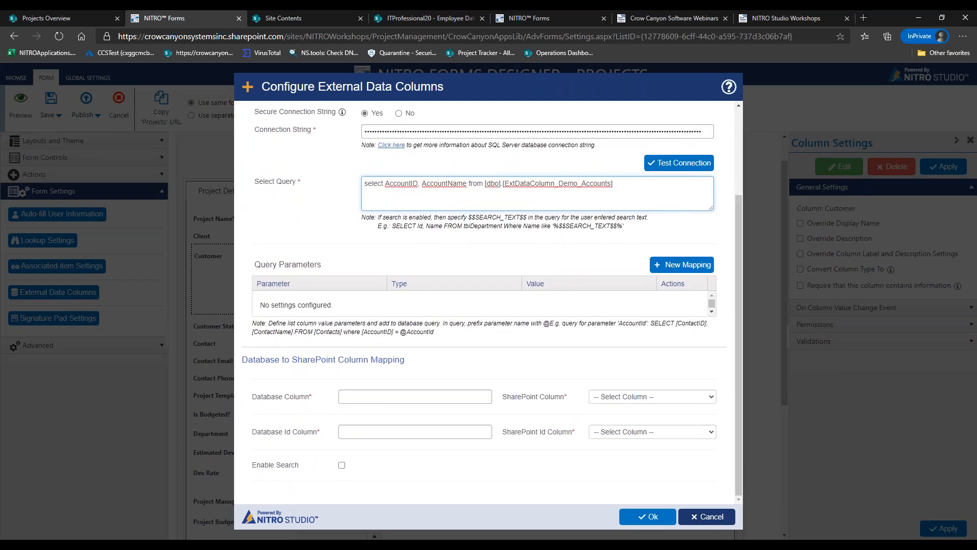
click(729, 87)
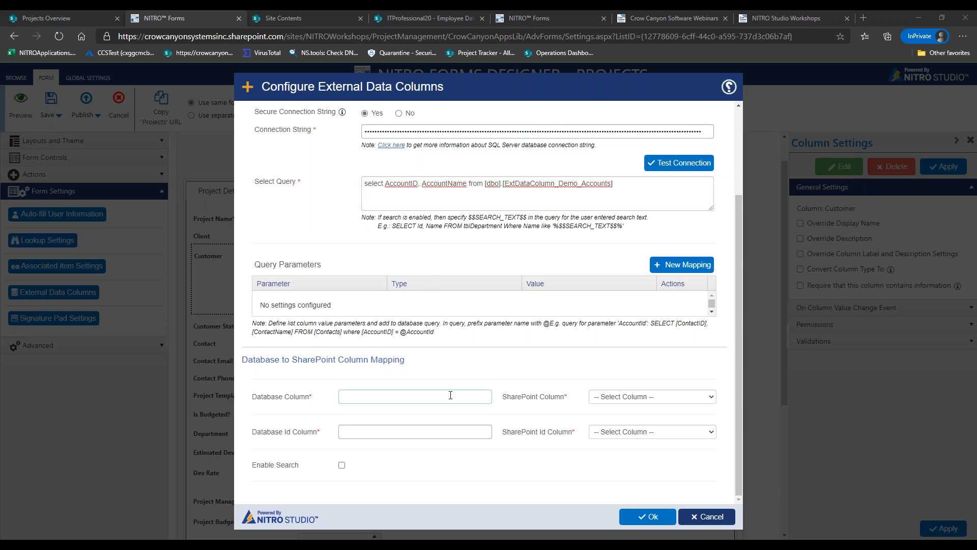
click(361, 397)
text(Accoun)
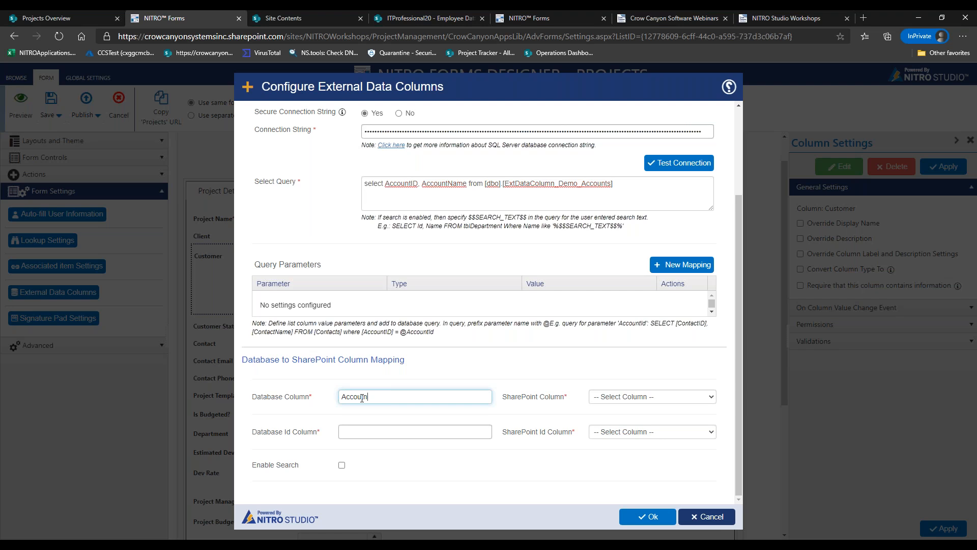
text(tName)
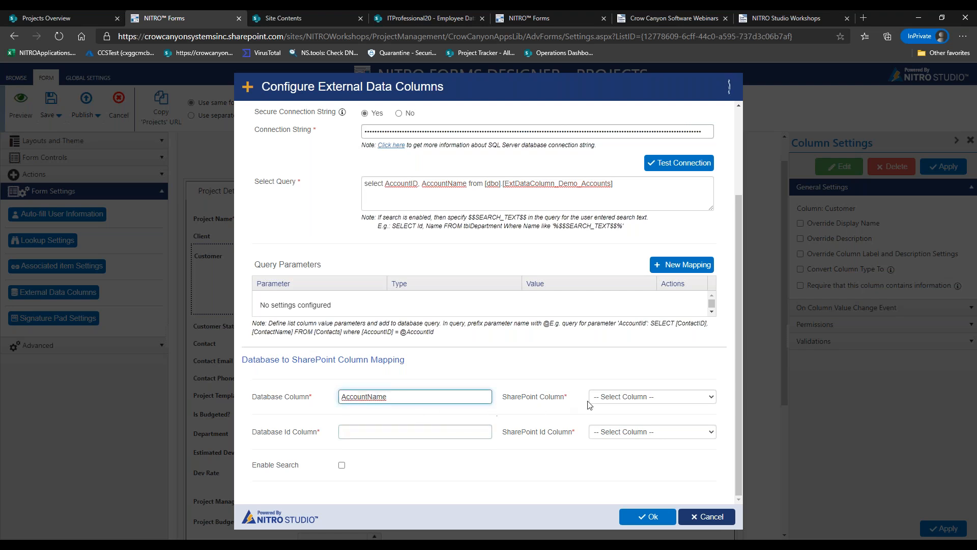
click(603, 398)
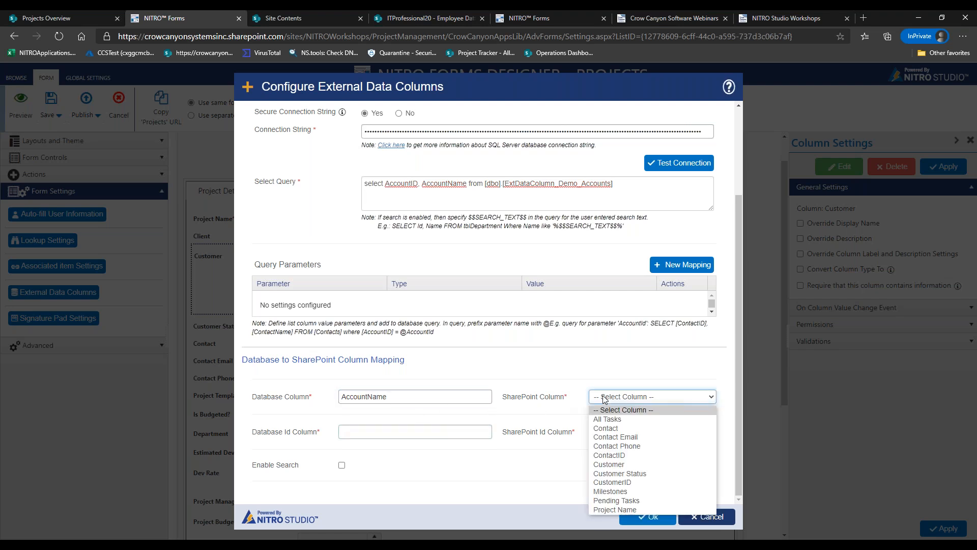
click(627, 464)
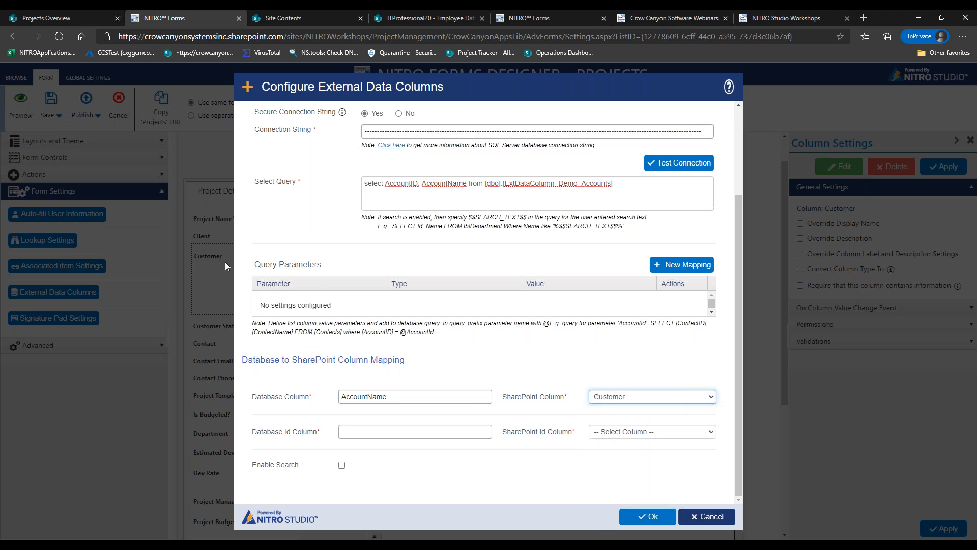
click(416, 429)
text(AccountID)
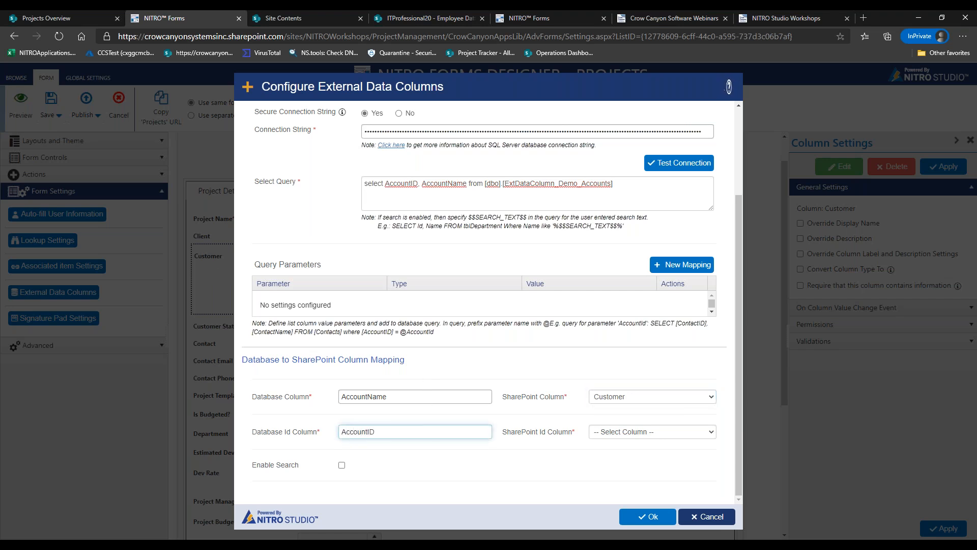
click(617, 435)
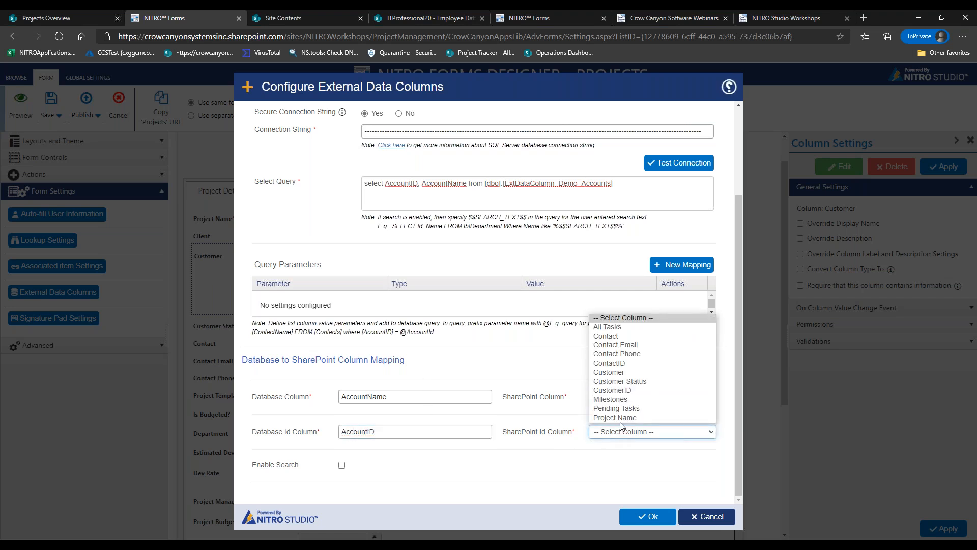
click(631, 391)
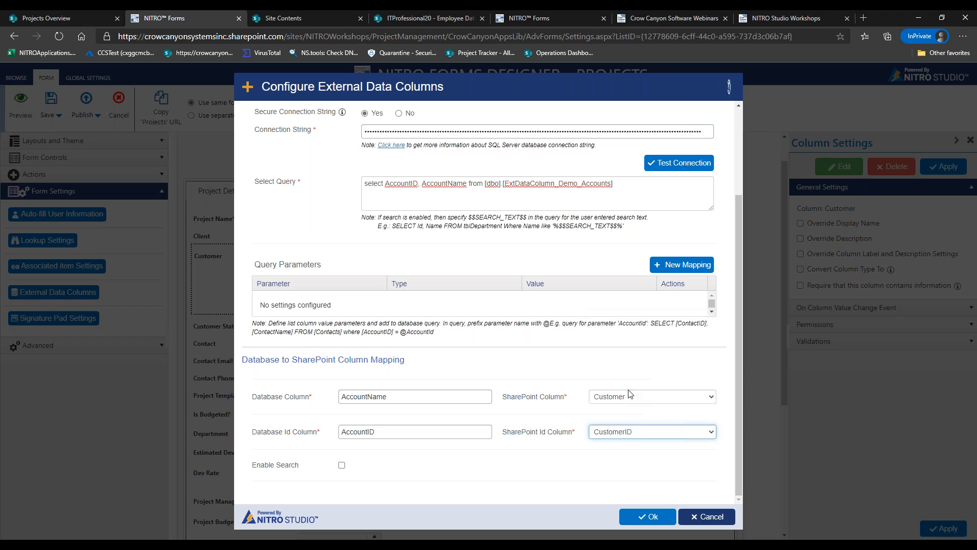
Confirm the mappings, apply Get Customers to the Customer column, and preview the form
click(653, 517)
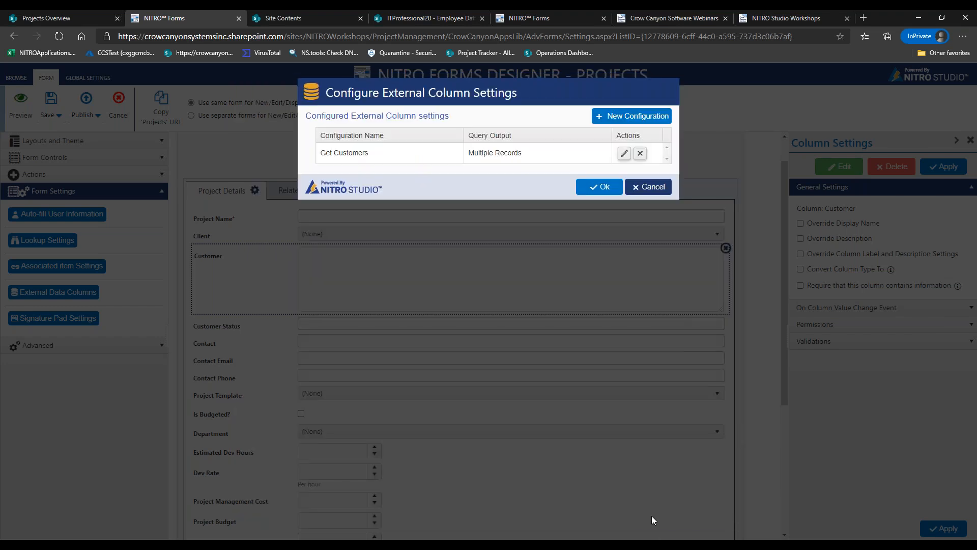
click(603, 187)
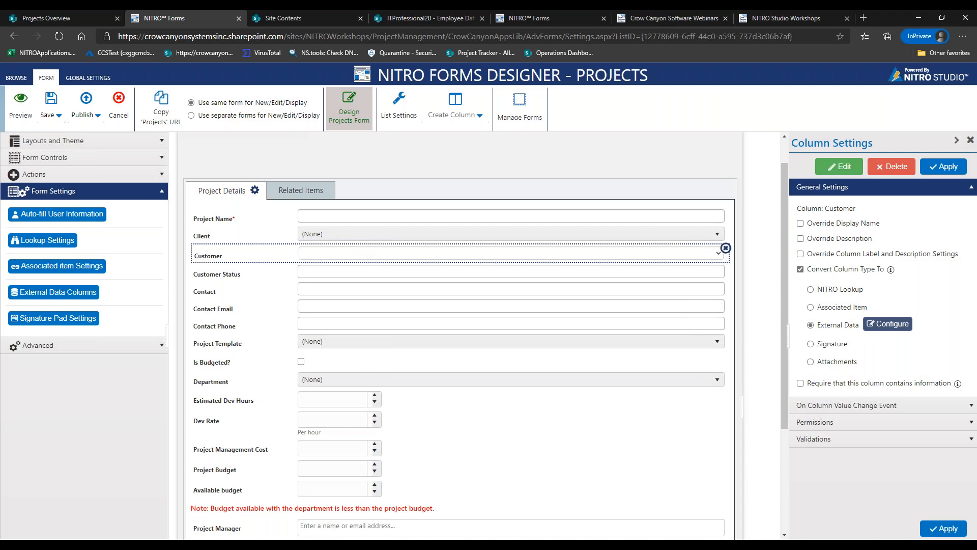
click(20, 105)
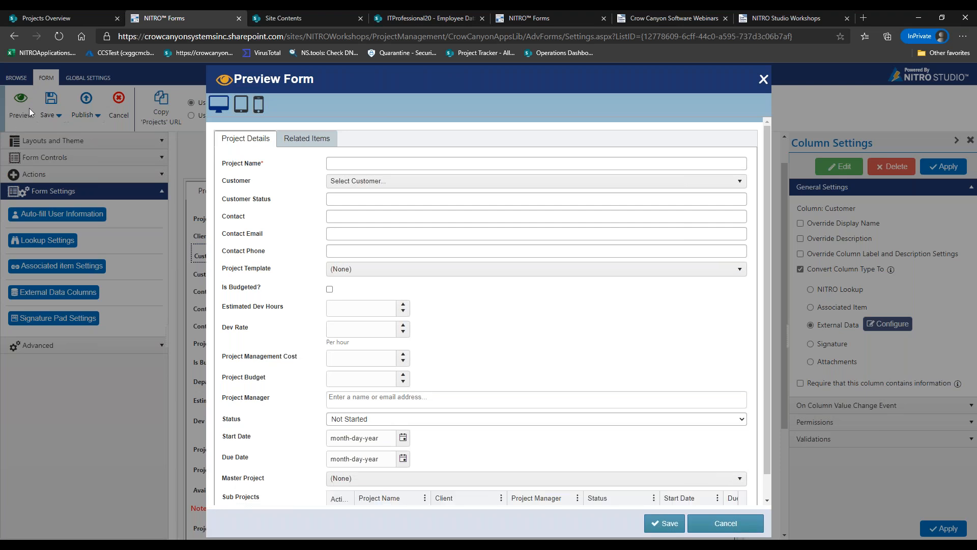
click(363, 182)
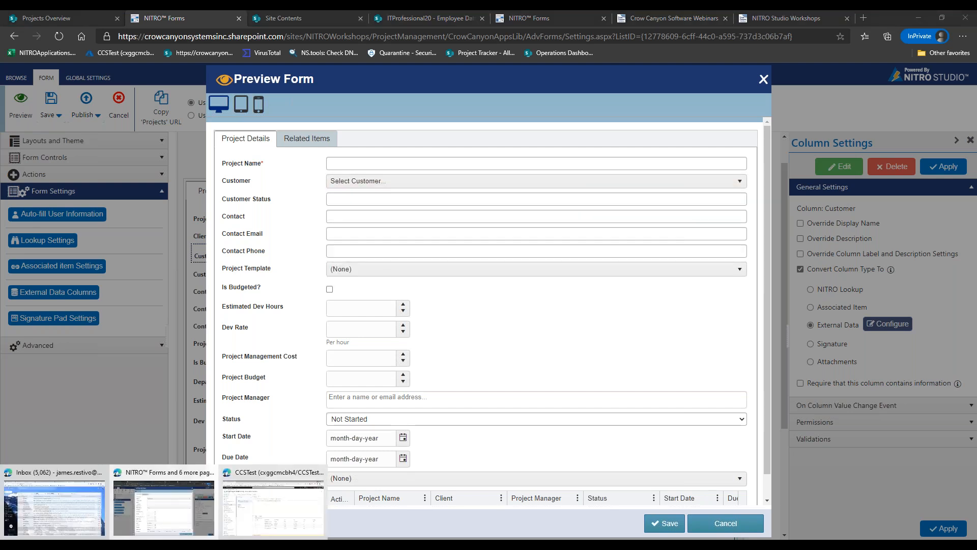
click(296, 524)
drag(494, 15, 672, 30)
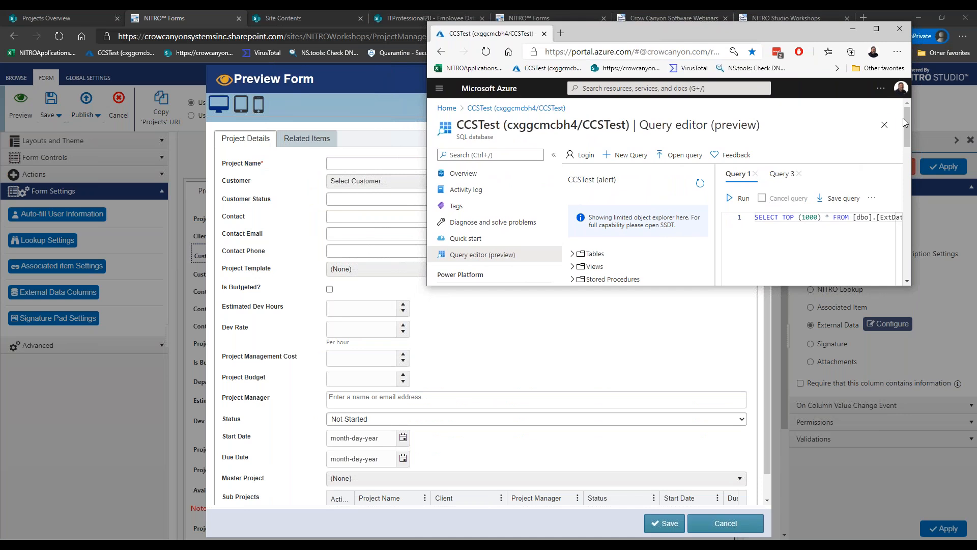
drag(907, 120, 908, 203)
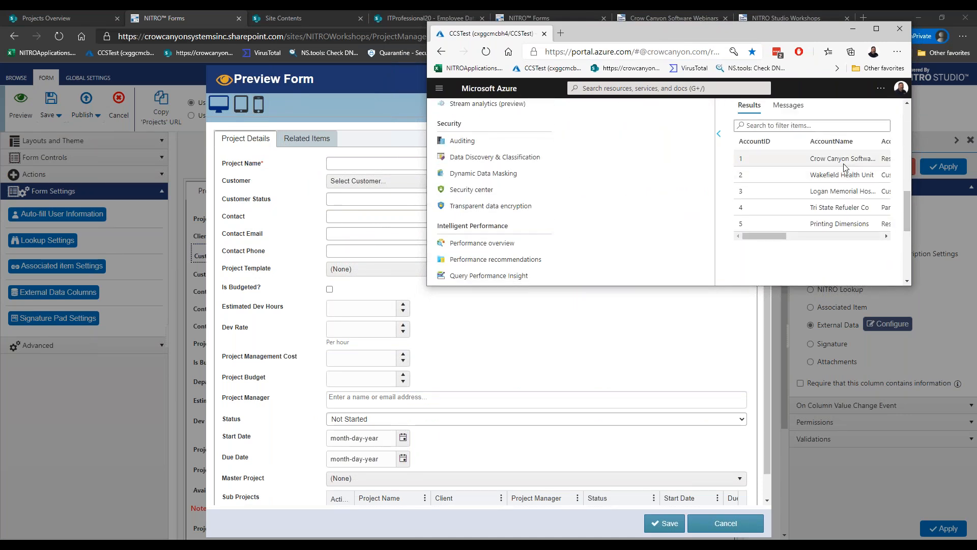
click(359, 180)
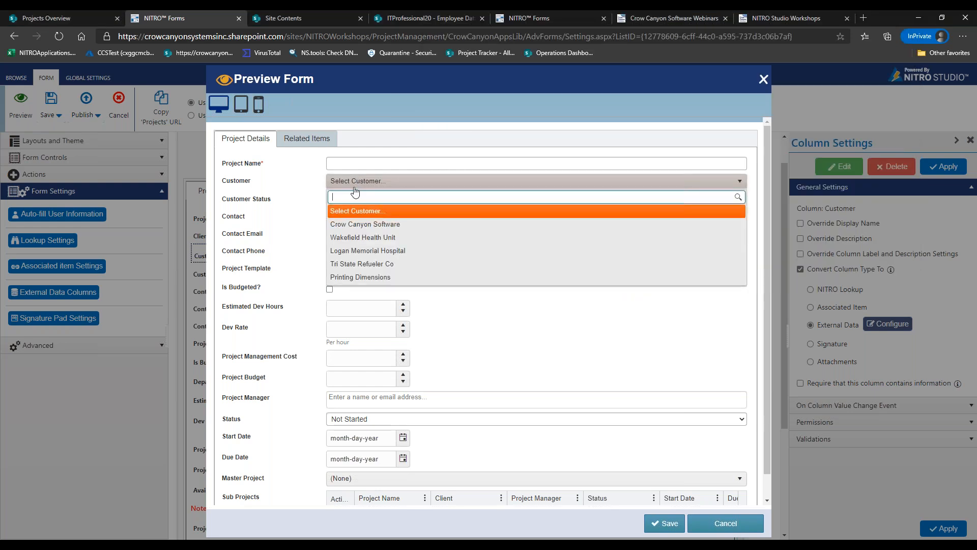
click(312, 220)
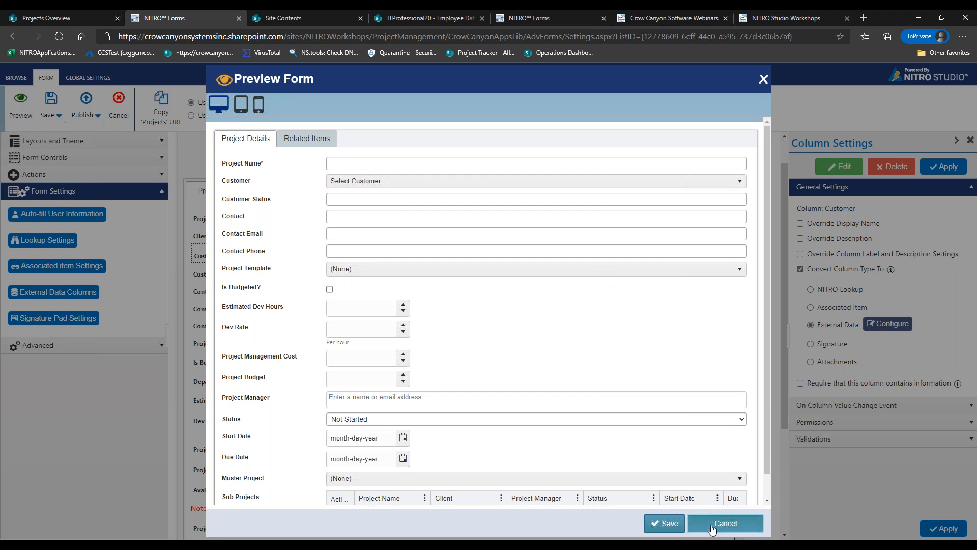
click(725, 523)
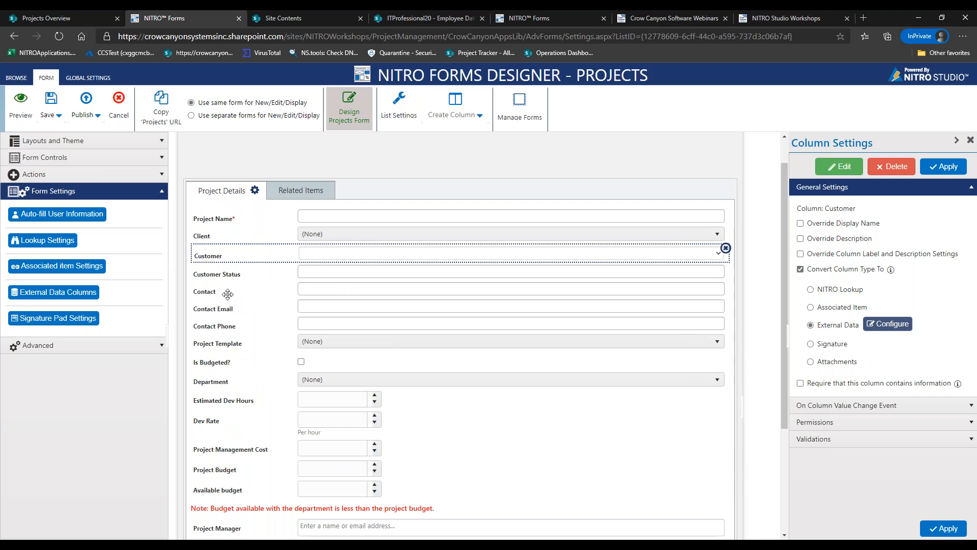
For the Contact field, start a new external data configuration named 'Get Contacts'
click(224, 292)
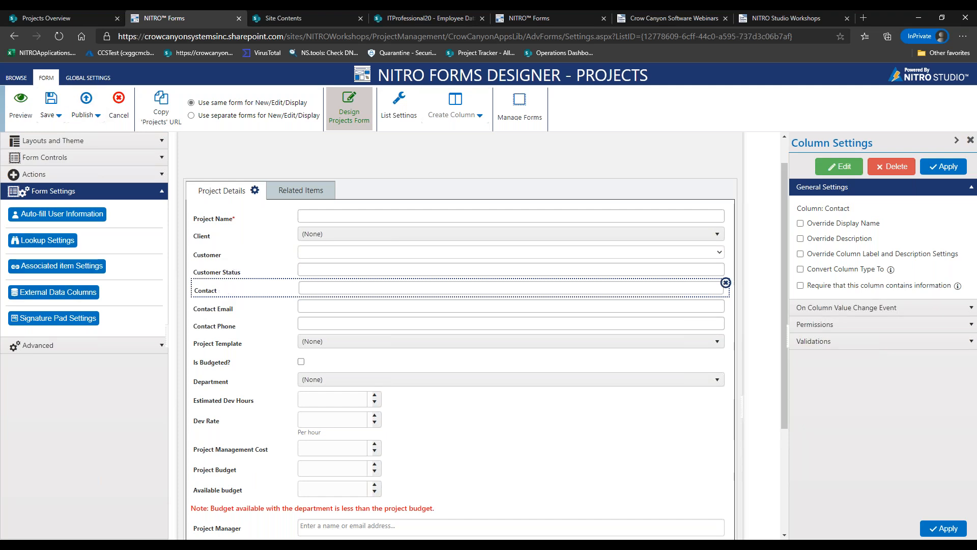
click(54, 292)
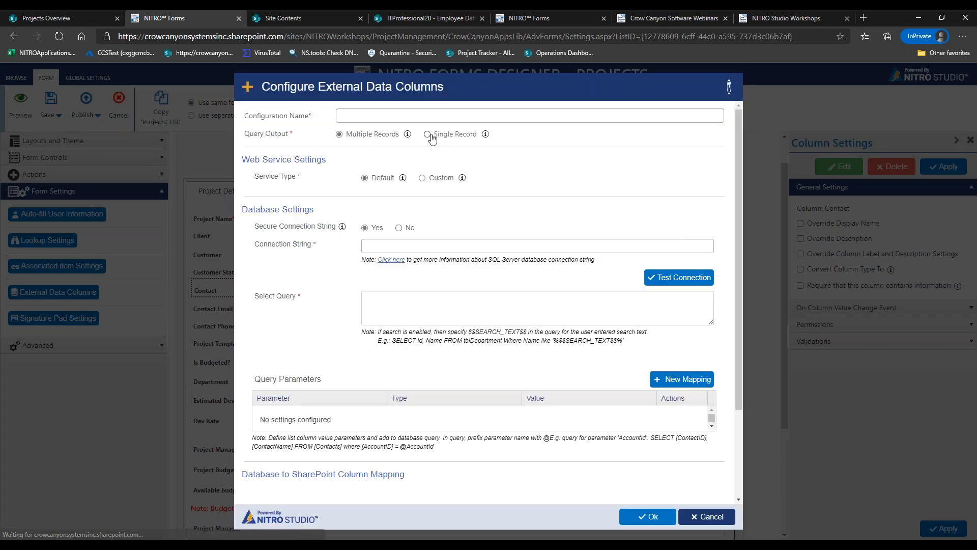
text(et C)
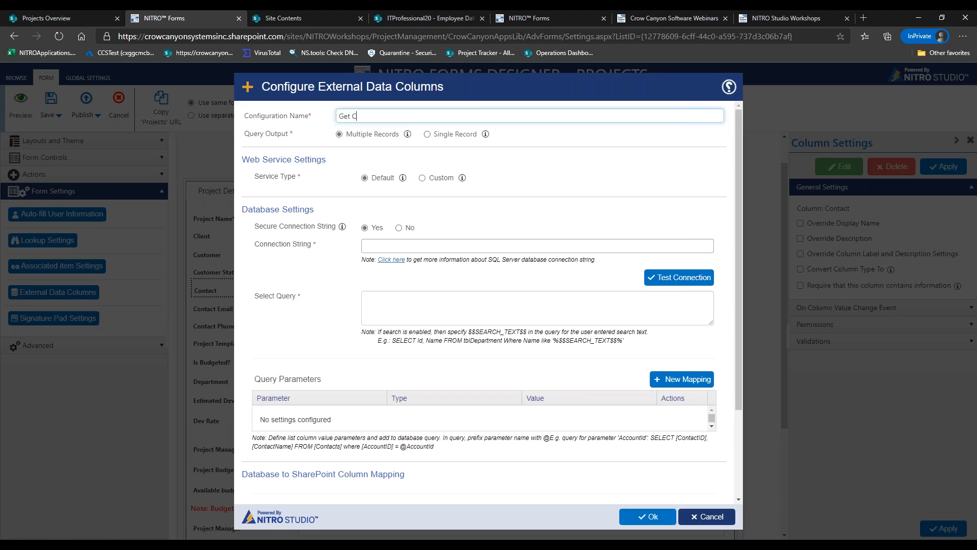
text(ontacxts)
key(BackSpace)
key(BackSpace)
key(BackSpace)
text(ts)
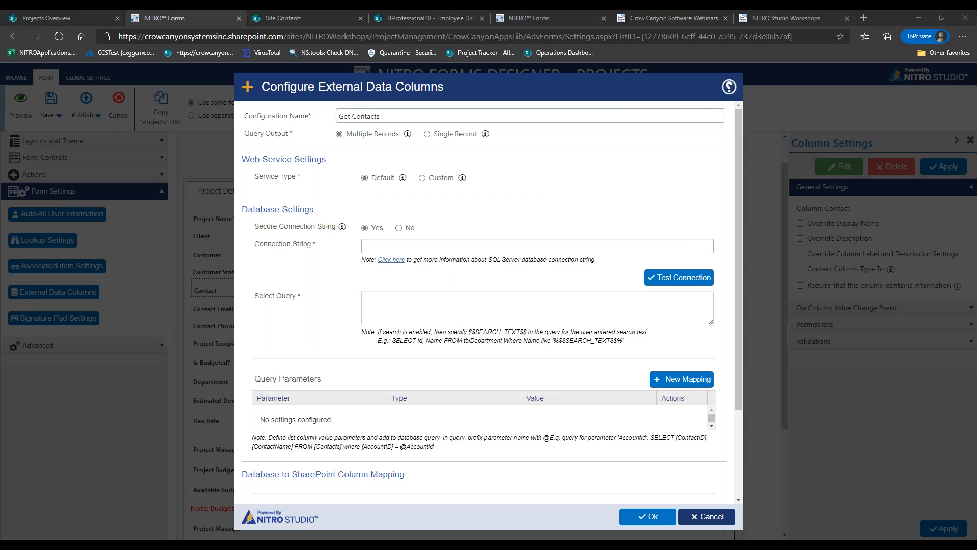
Paste the database connection string and confirm the connection test succeeds
click(642, 246)
key(ctrl+v)
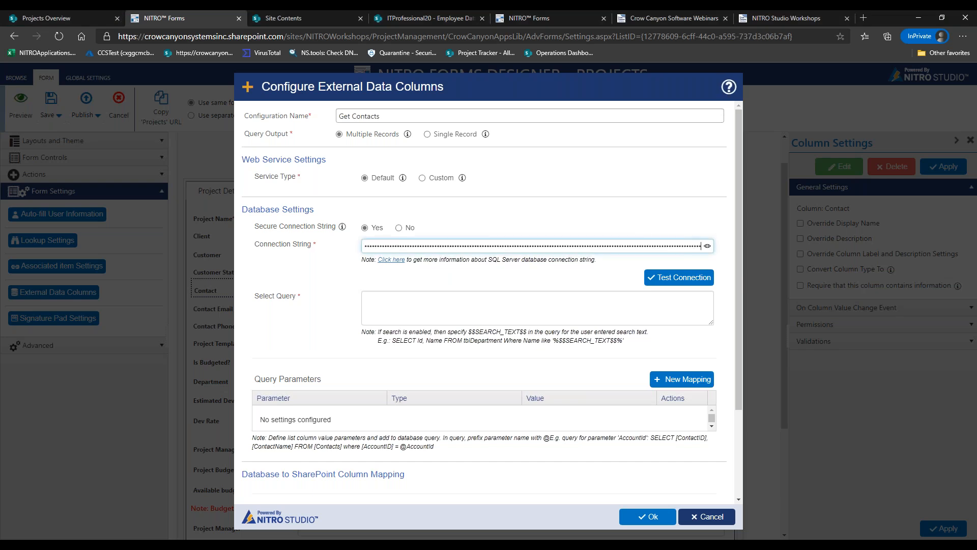
click(681, 281)
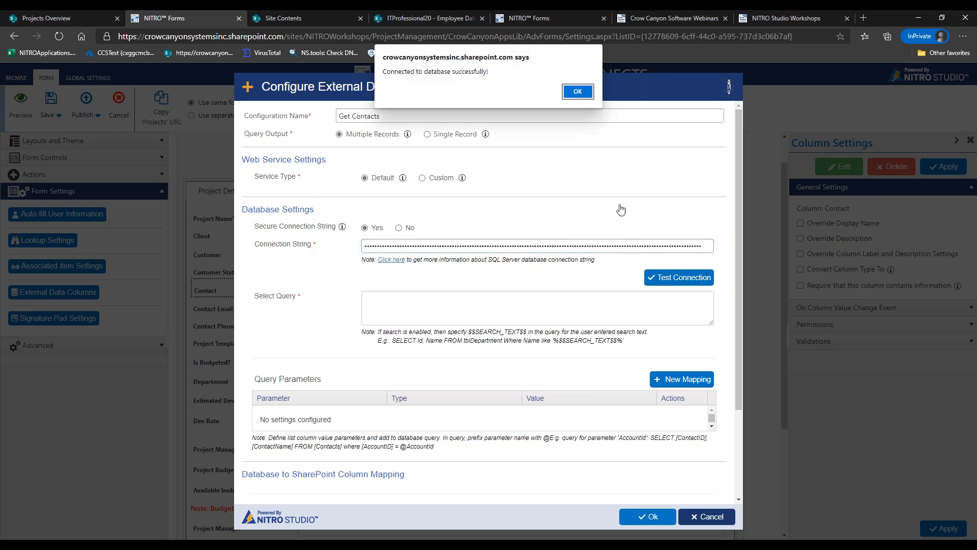
click(577, 92)
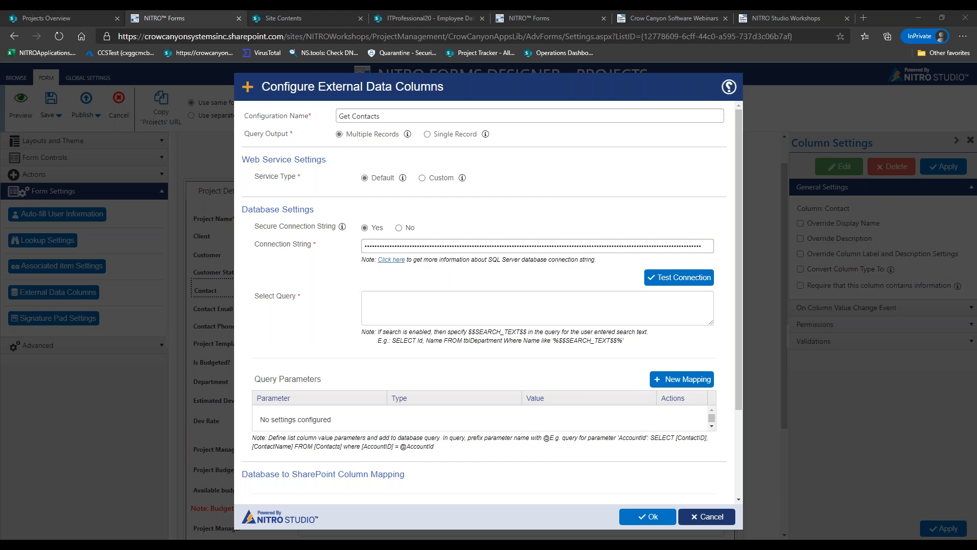
click(633, 306)
text(select ContactID, ContactName from [dbo].[ExtDataColumn_Demo_Contacts] where [AccountID] = @Customer)
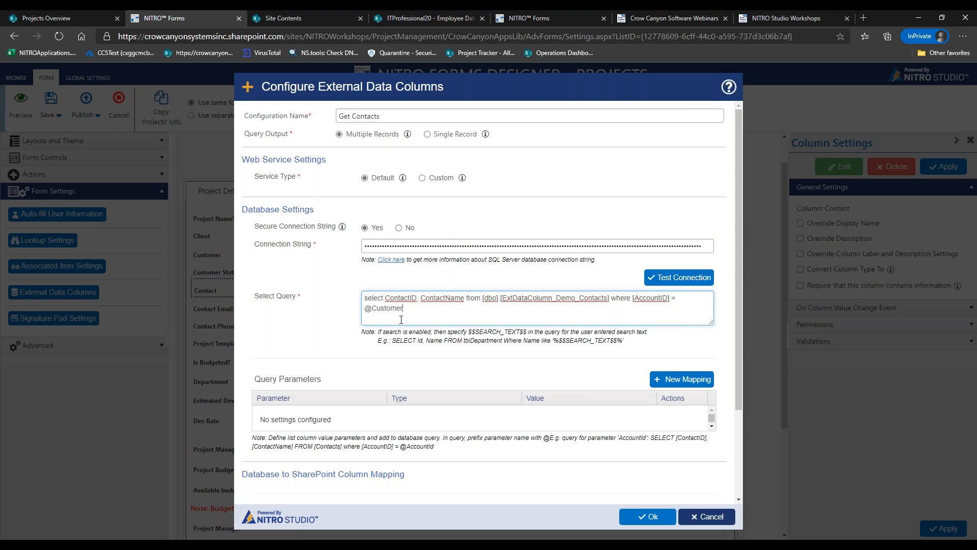
drag(407, 307, 359, 311)
drag(431, 315, 373, 307)
click(544, 369)
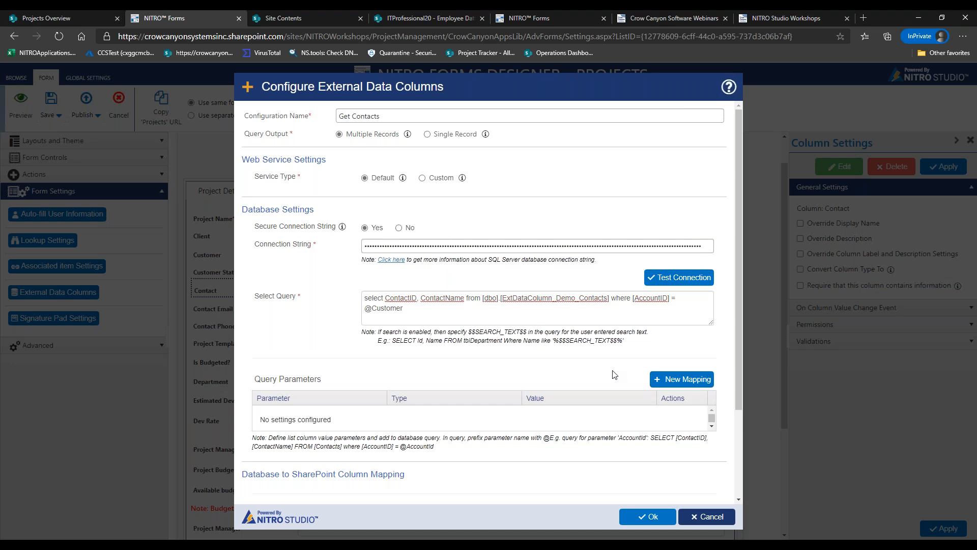
click(657, 382)
click(460, 165)
Add query parameter 'Customer' of type Number, valued from the CustomerID column
text(Customer)
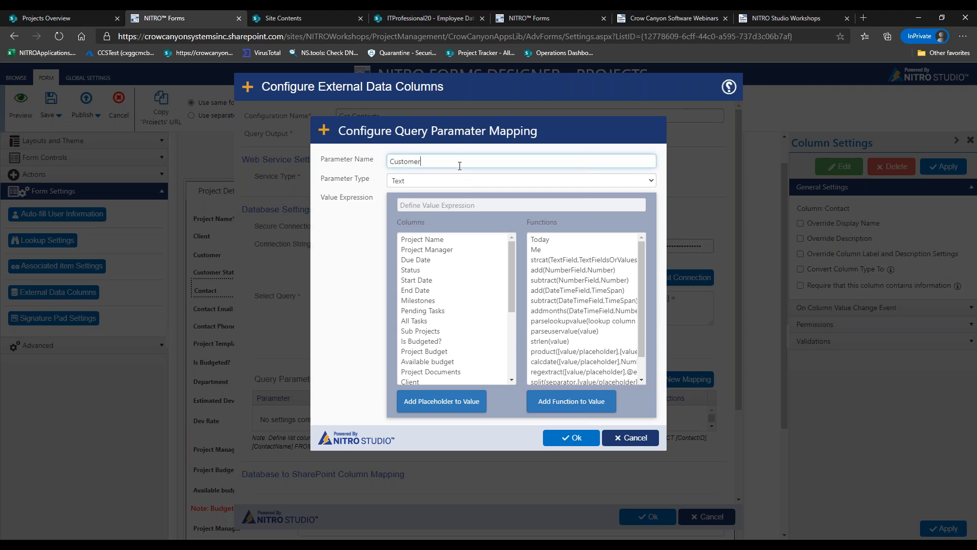
click(461, 185)
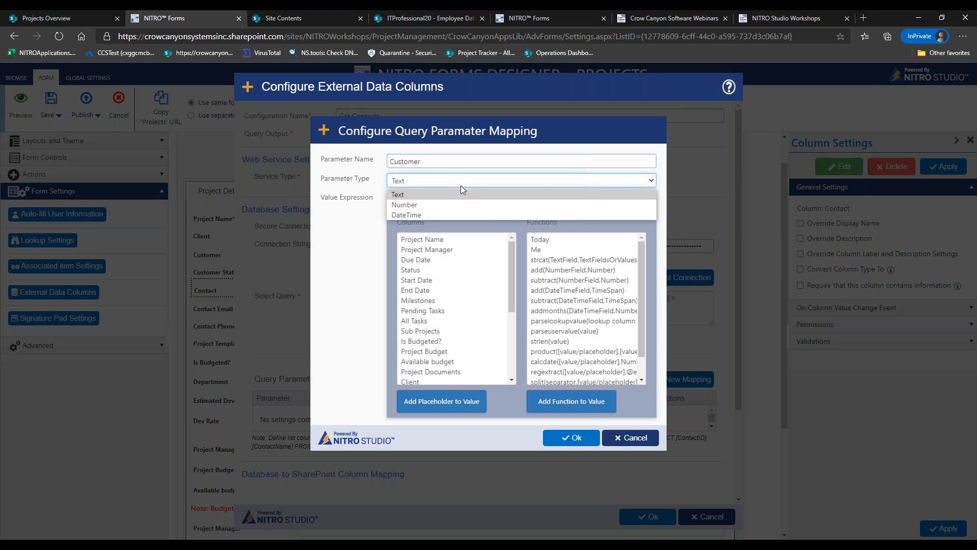
click(439, 204)
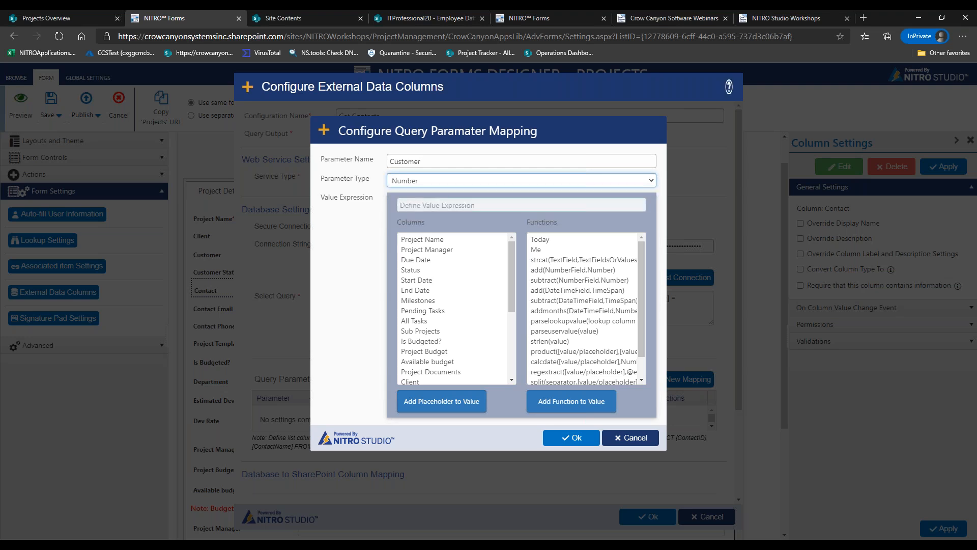
drag(510, 259, 509, 309)
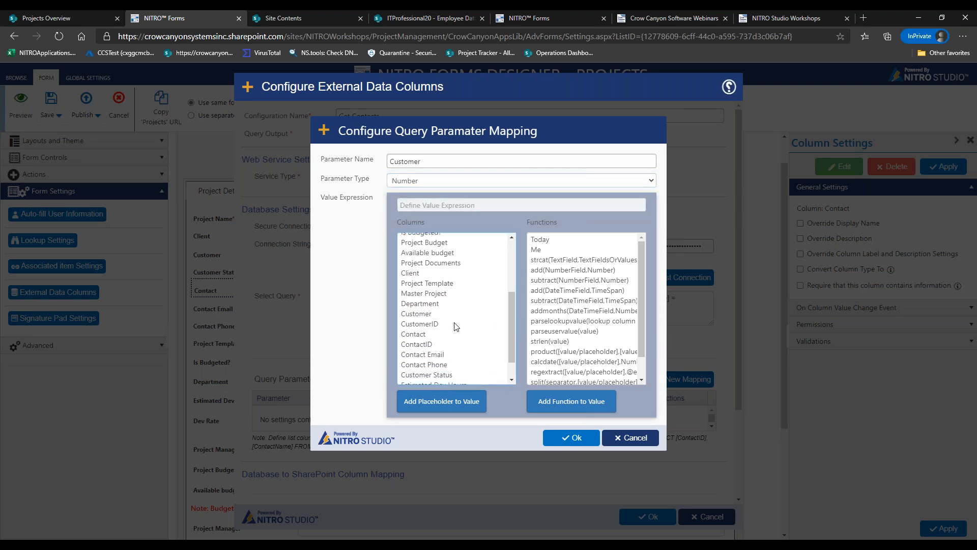
double_click(445, 325)
click(443, 159)
text(CustomerID)
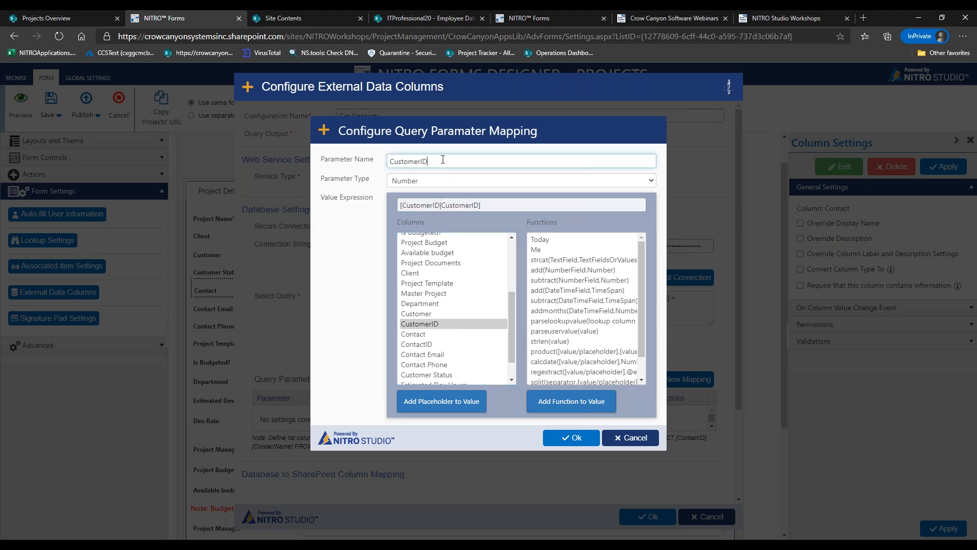
key(BackSpace)
key(BackSpace)
click(570, 437)
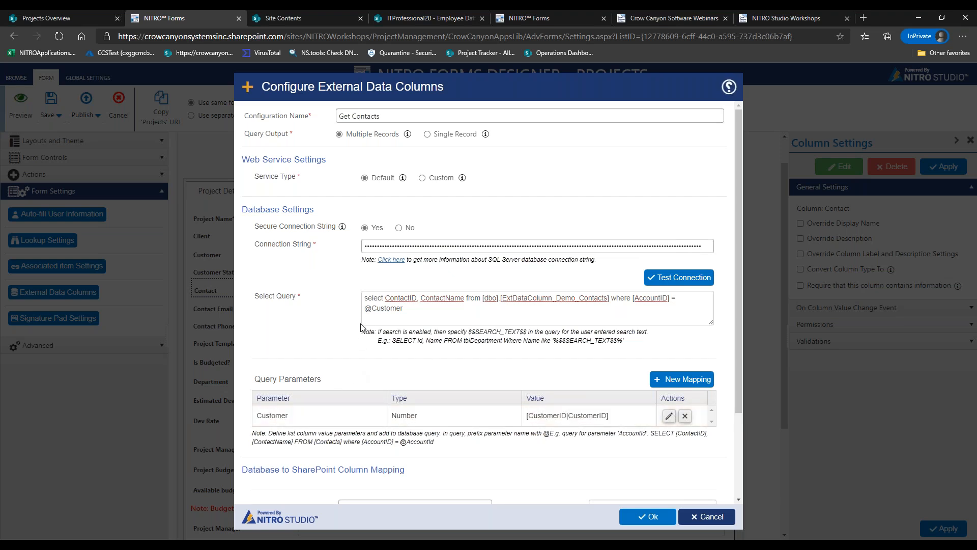
Map database column ContactName to the Contact SharePoint column
drag(364, 309, 404, 310)
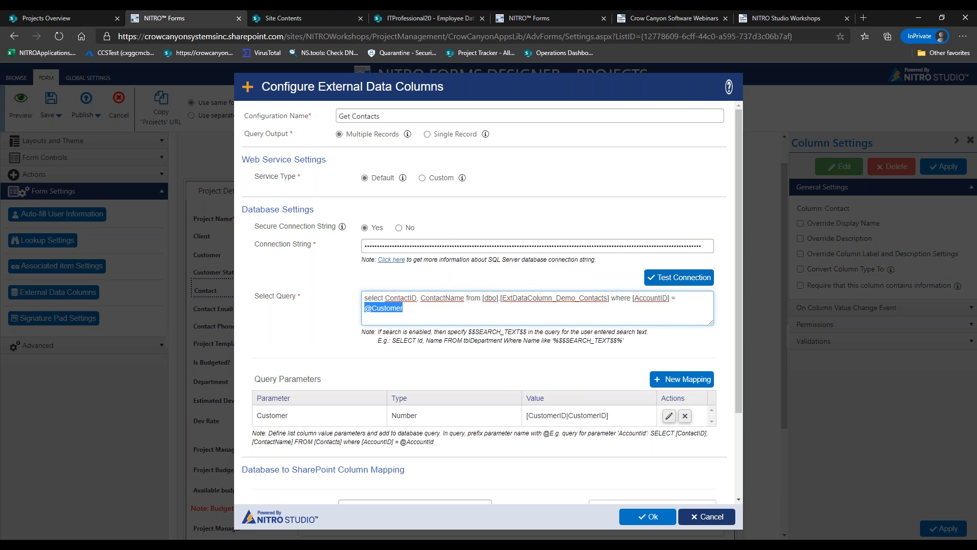
drag(738, 257, 734, 358)
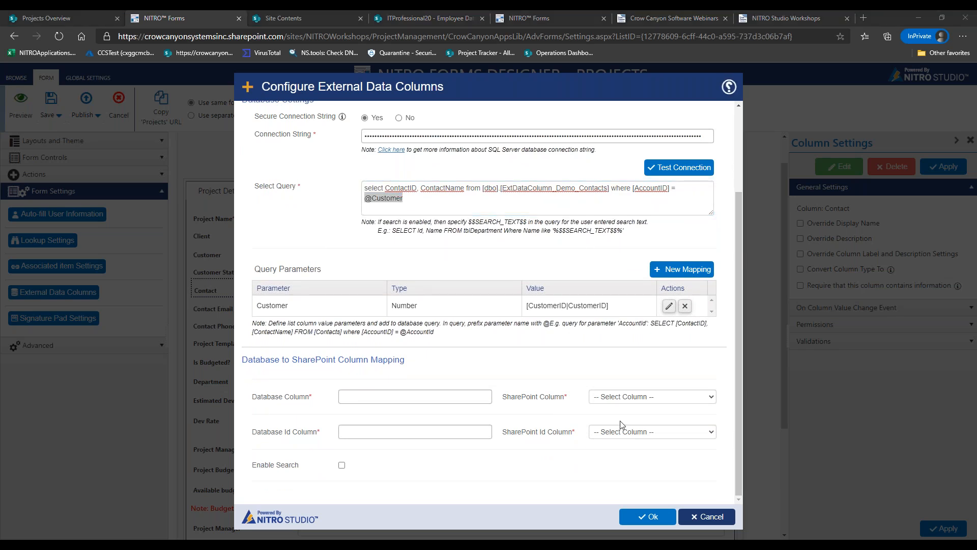
click(485, 397)
text(ContactName)
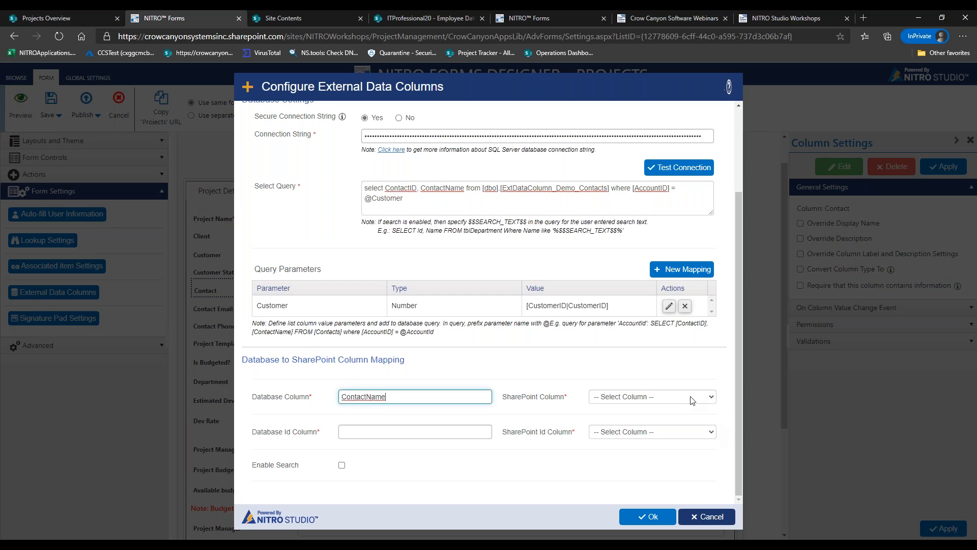
click(692, 400)
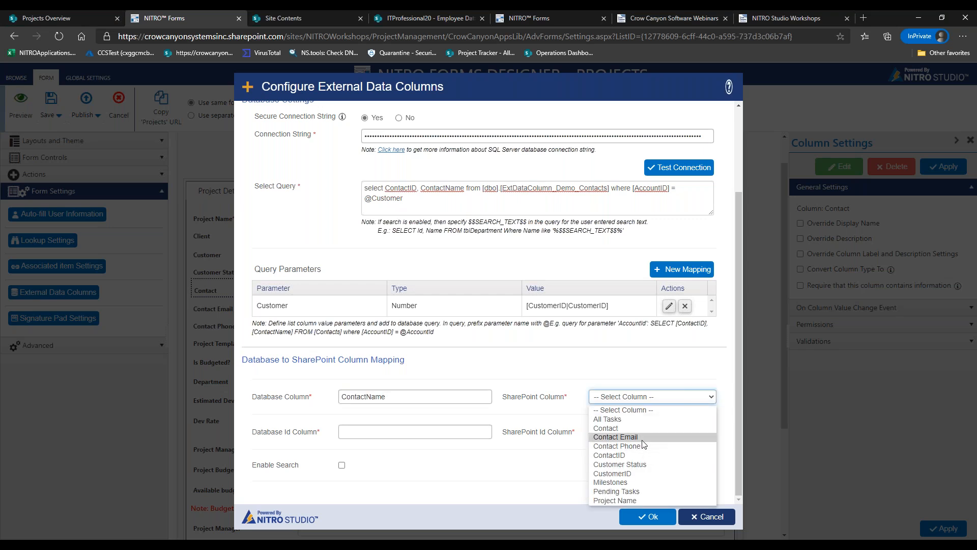
click(624, 428)
Map the database id column to ContactID and save the Get Contacts configuration
click(407, 431)
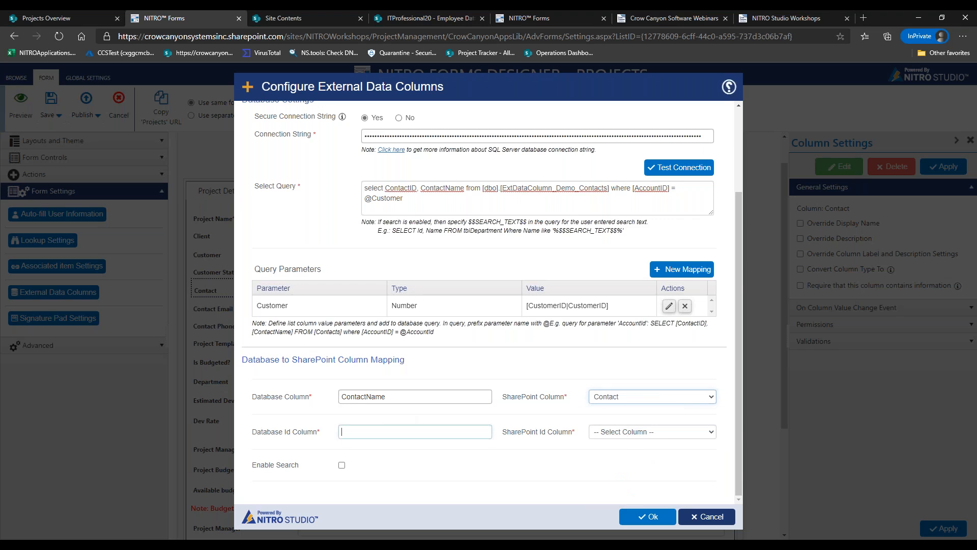
text(ContactID)
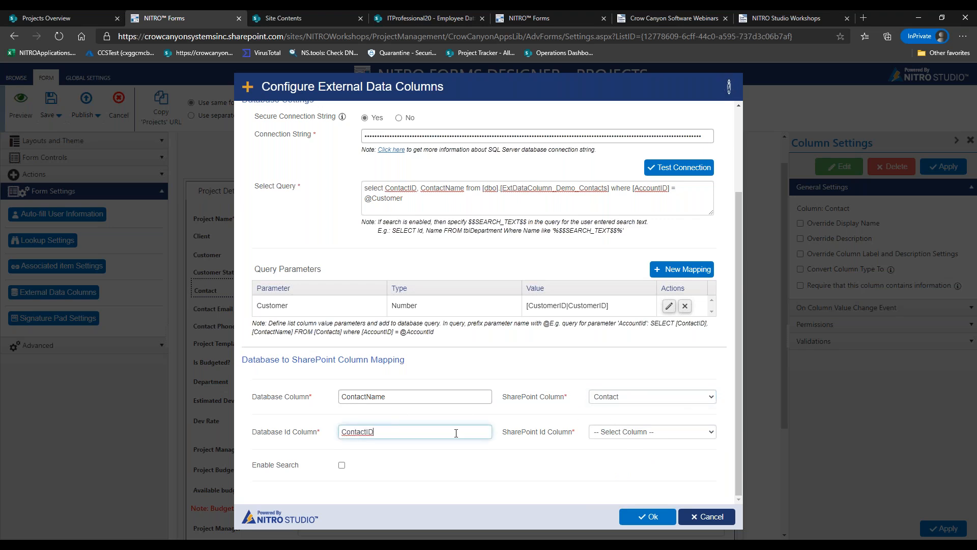
click(639, 434)
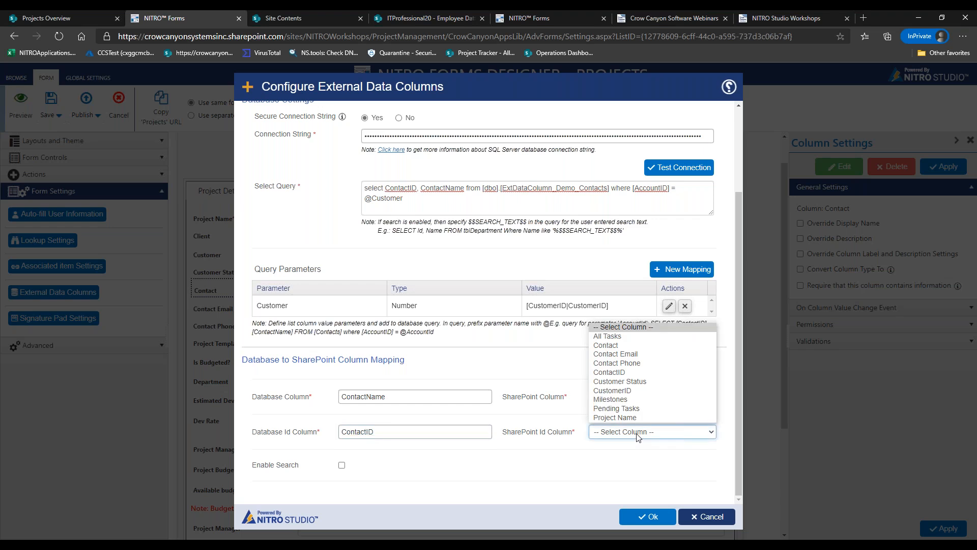
click(623, 370)
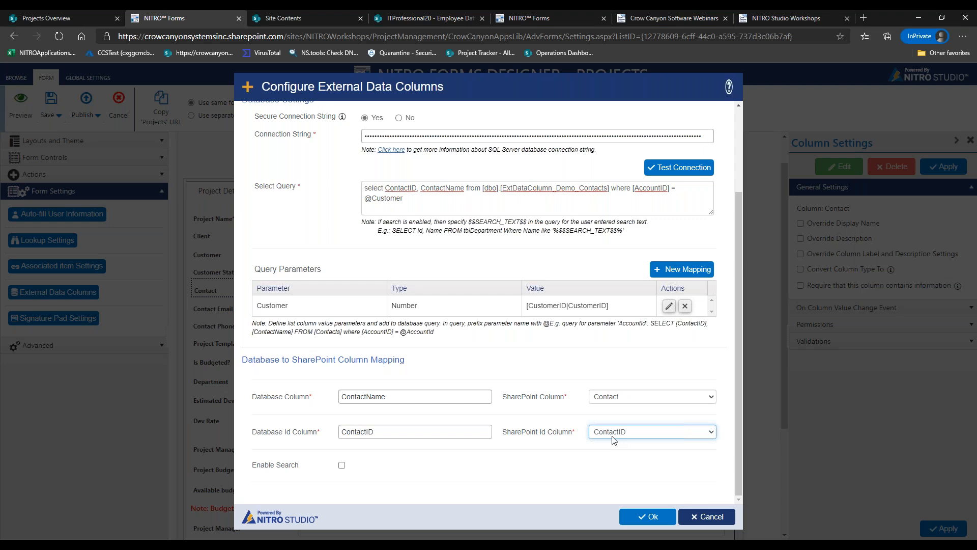
click(644, 520)
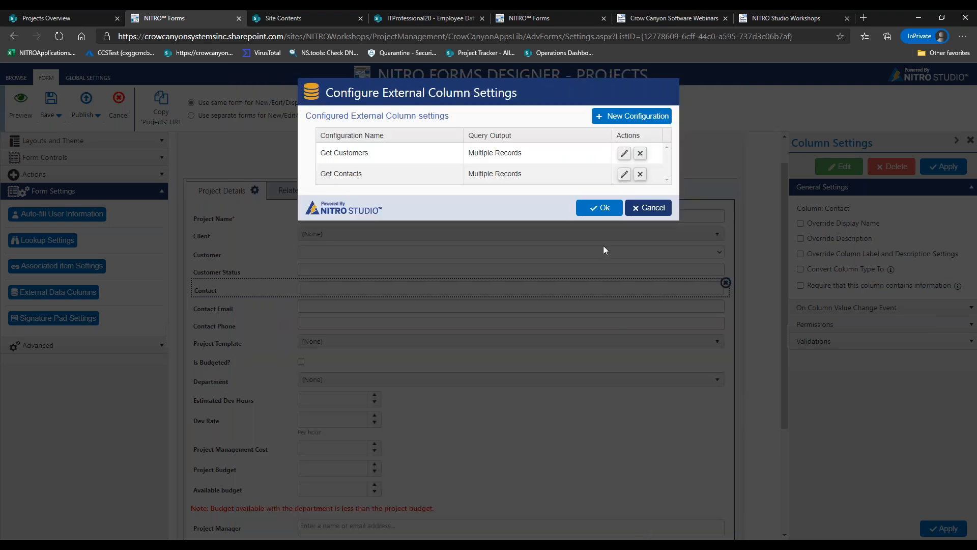
Close the configurations list, preview the form, and browse the Customer choices
click(594, 208)
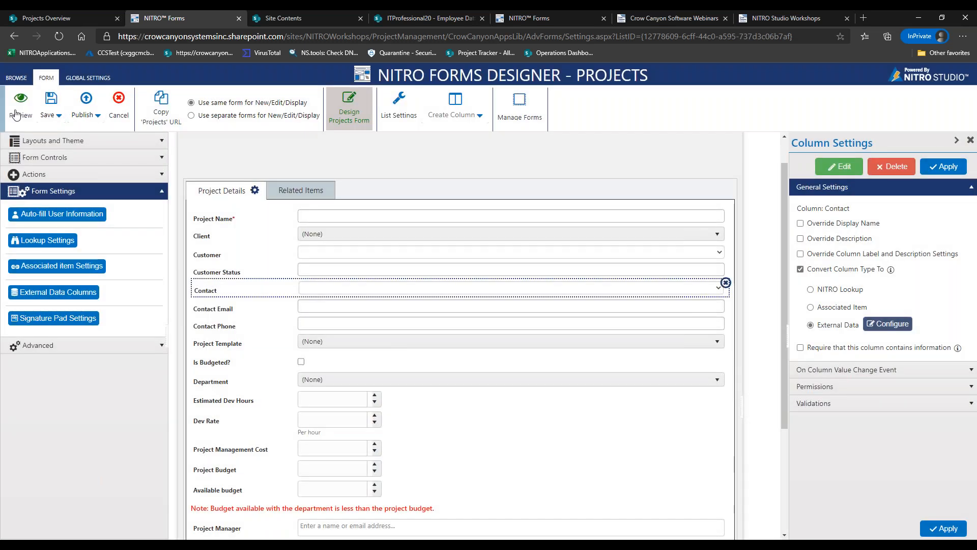
click(20, 104)
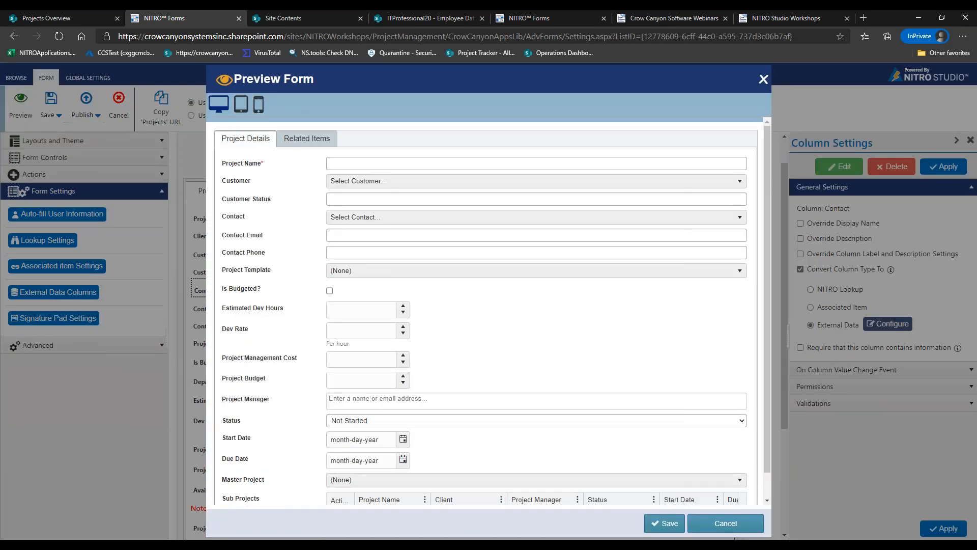
click(350, 184)
click(350, 184)
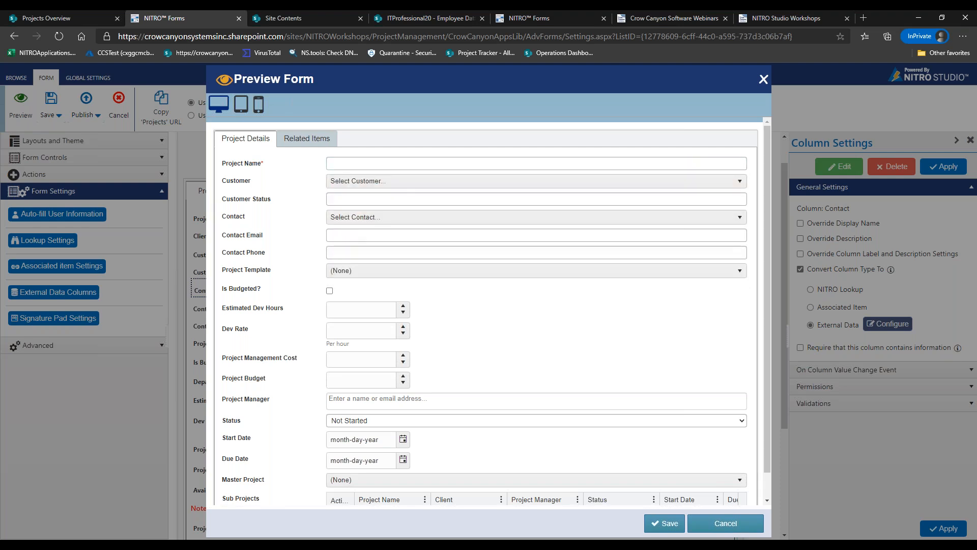
click(384, 183)
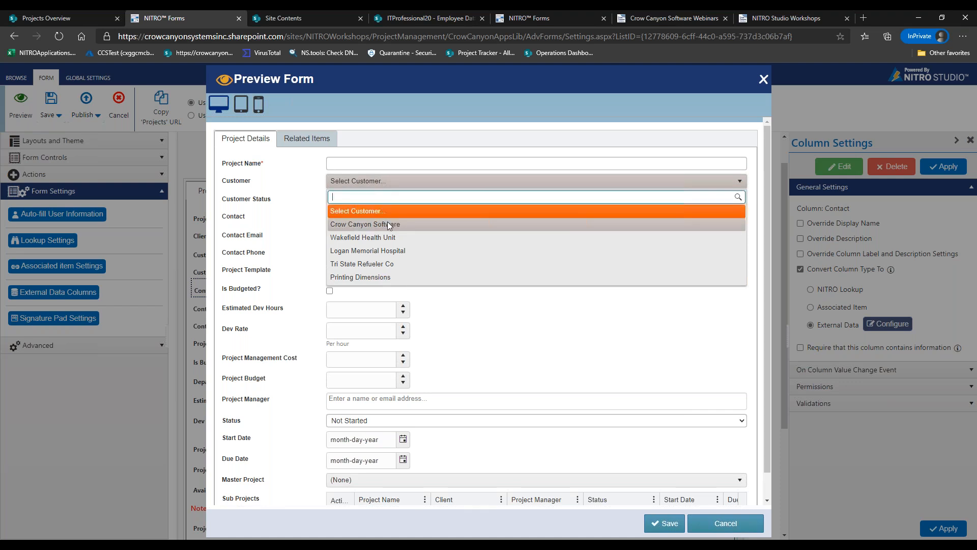
click(369, 226)
Set Customer to Crow Canyon Software, view its contacts, then switch to the Azure window
click(368, 219)
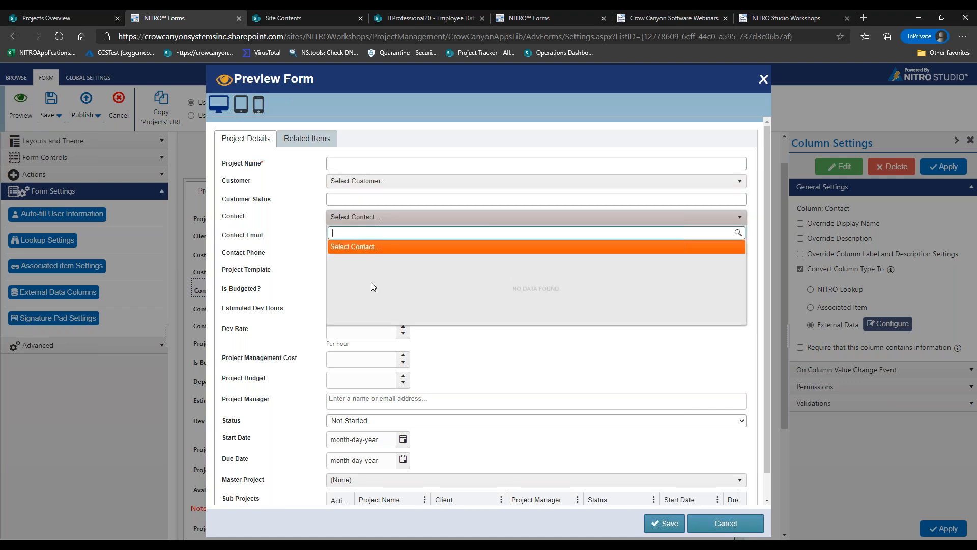
click(387, 181)
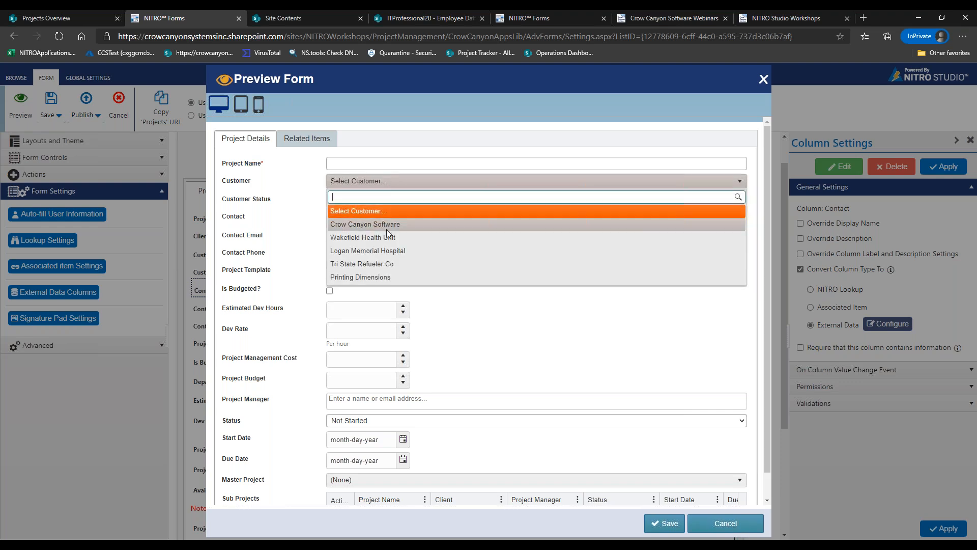
click(386, 227)
click(391, 220)
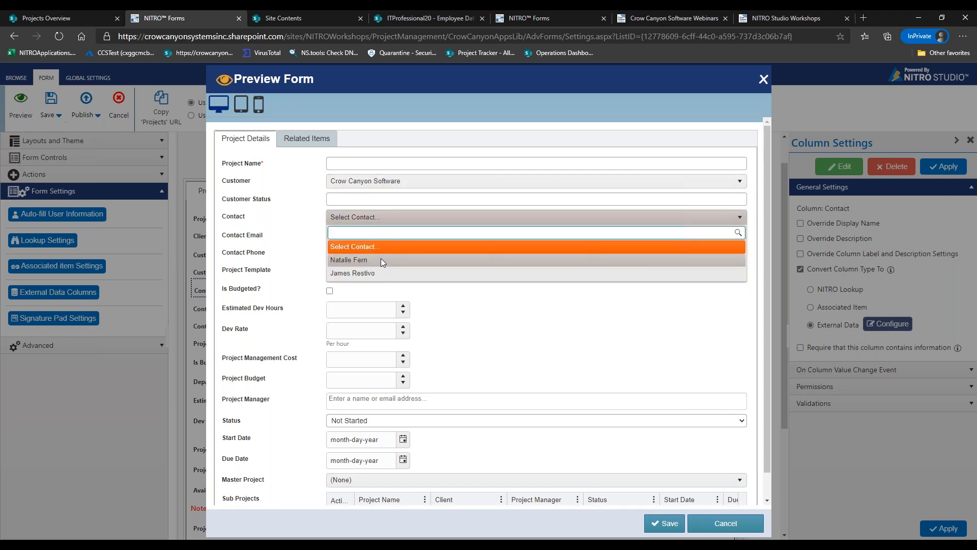
click(168, 546)
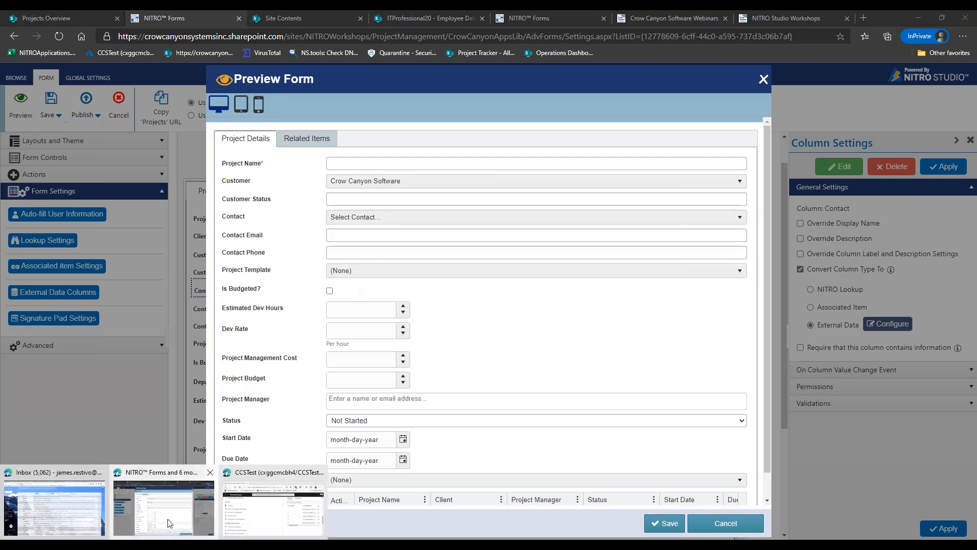
click(241, 512)
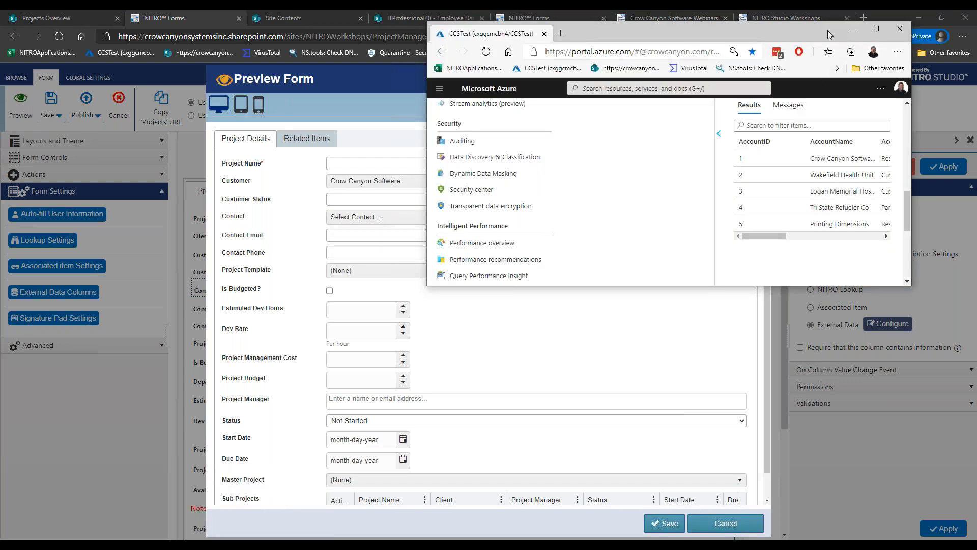
Review the Azure query results, minimize Azure, and pick a Crow Canyon Software contact in Contact
drag(816, 37, 767, 73)
mouse_move(858, 224)
mouse_down()
mouse_move(853, 161)
mouse_move(858, 235)
mouse_up()
click(828, 63)
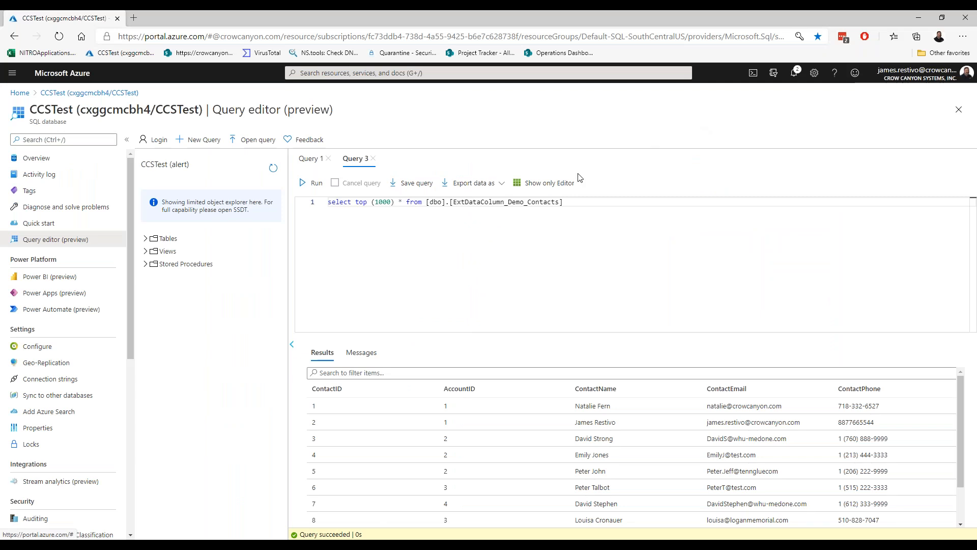
scroll(433, 396, down, 1)
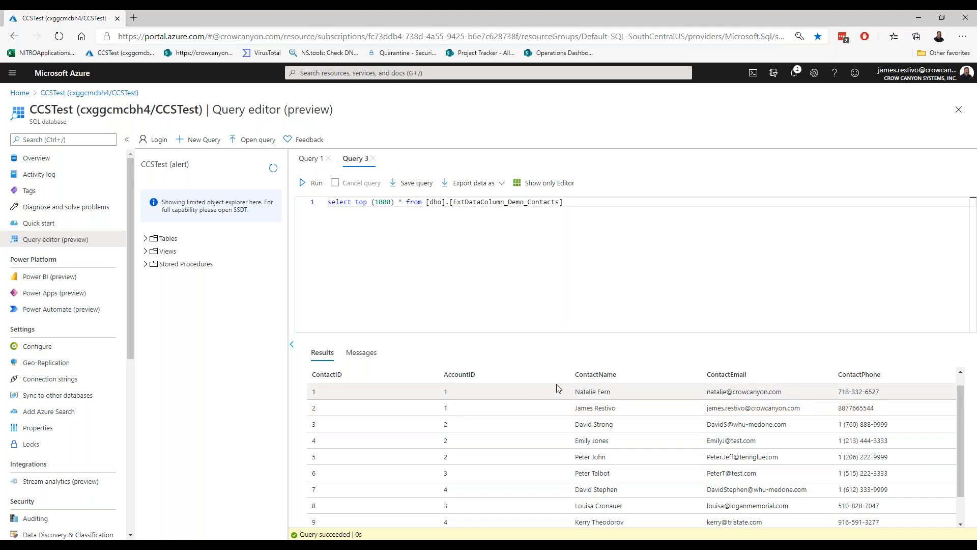
click(918, 17)
click(339, 220)
click(359, 273)
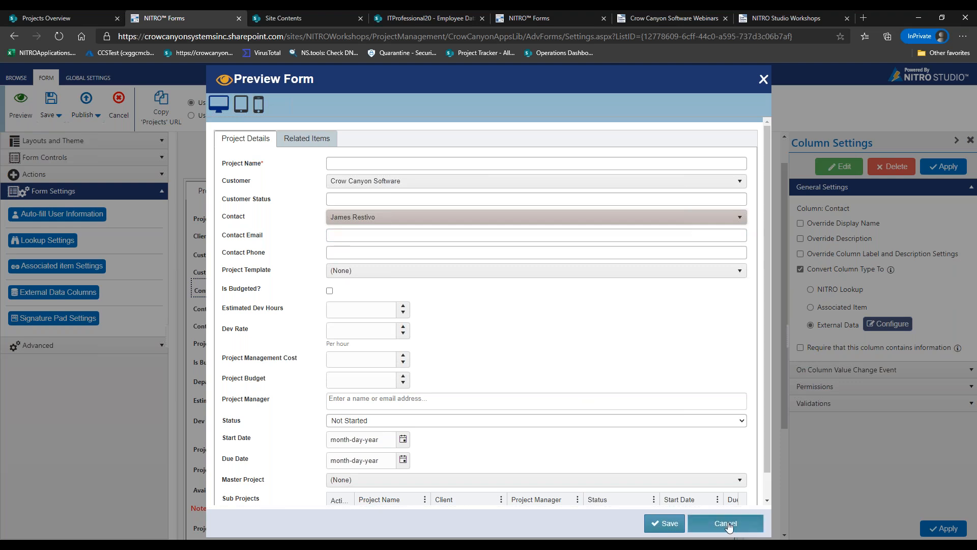
Note the empty Contact Email and Phone fields, close the preview, and start a new external data configuration
drag(223, 235, 290, 254)
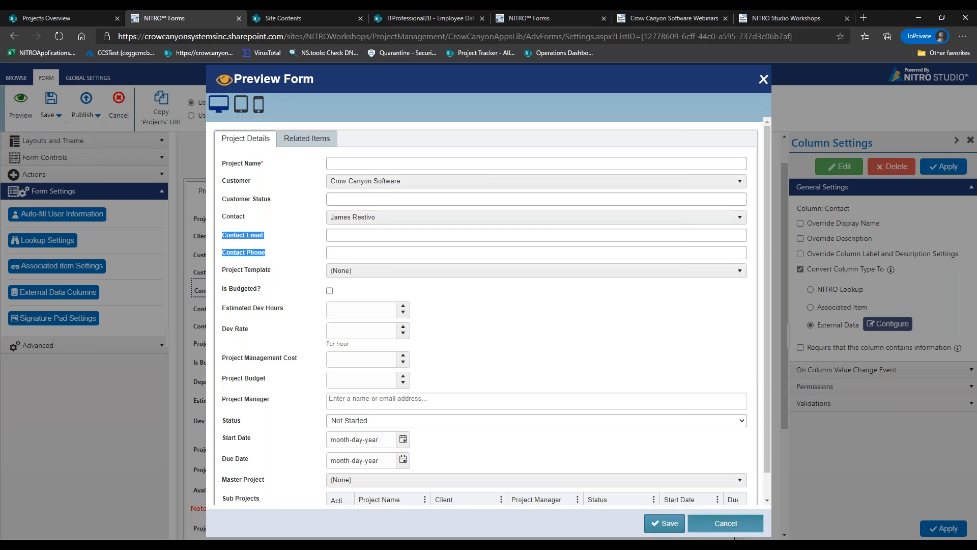
click(725, 523)
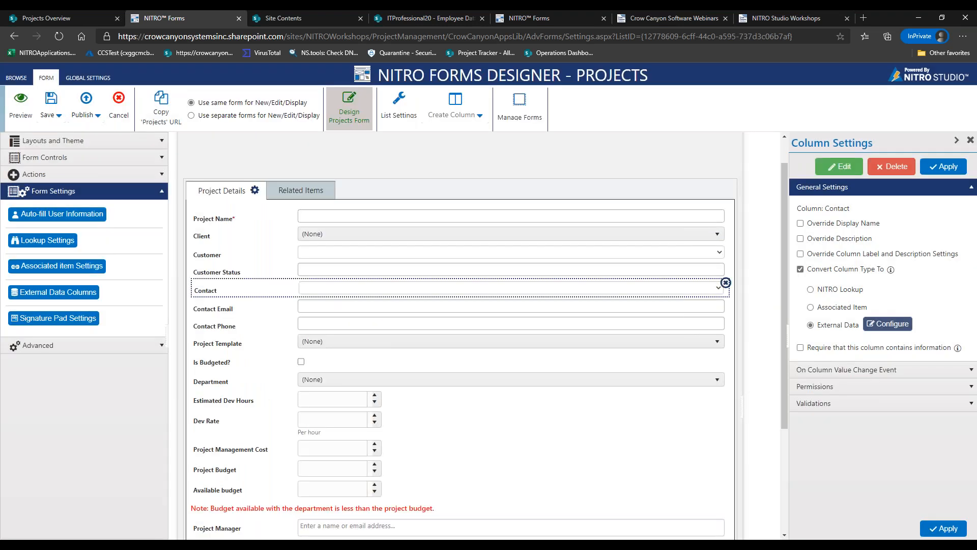
click(241, 524)
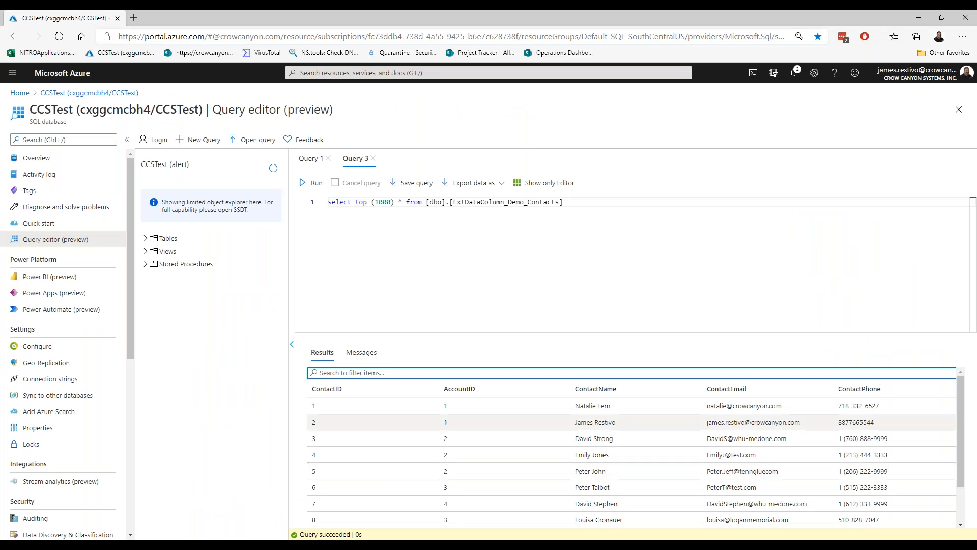
click(918, 18)
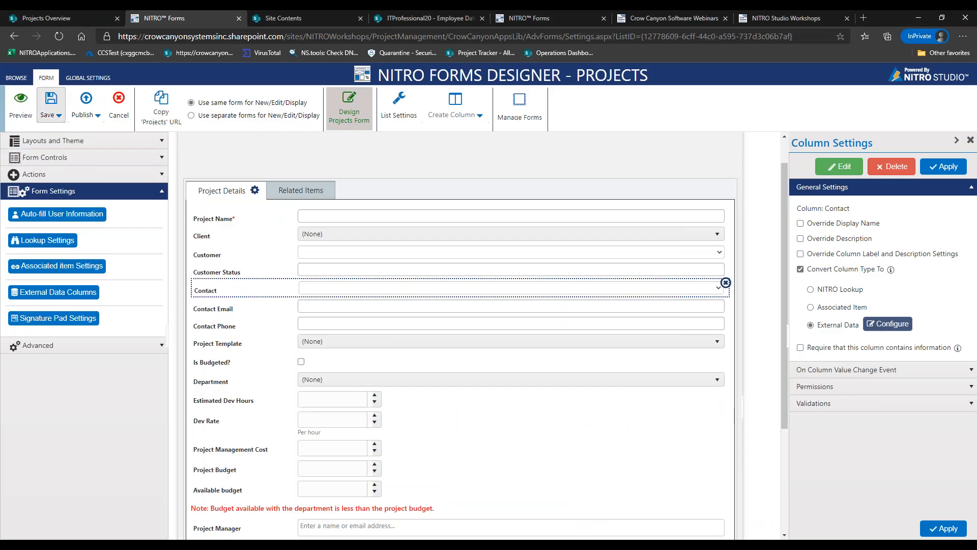
click(71, 291)
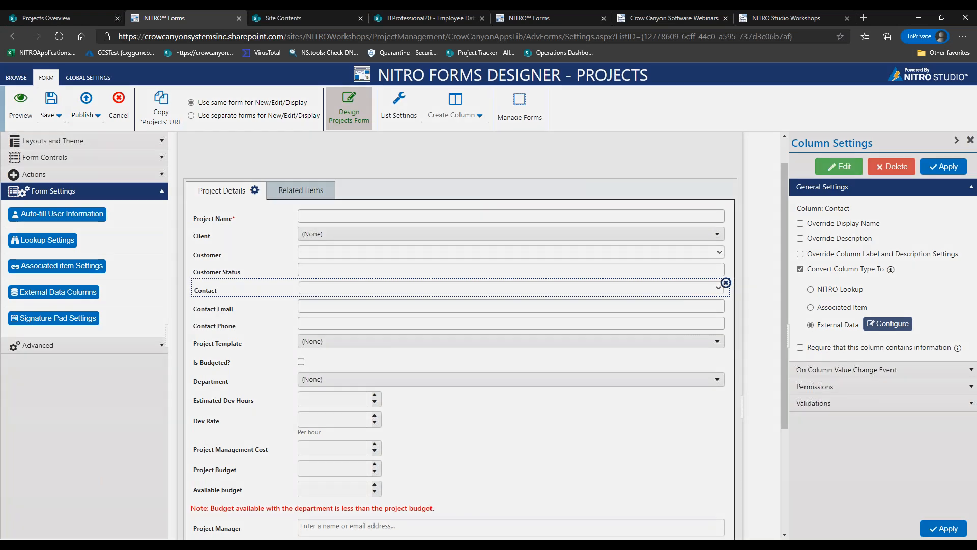
click(620, 117)
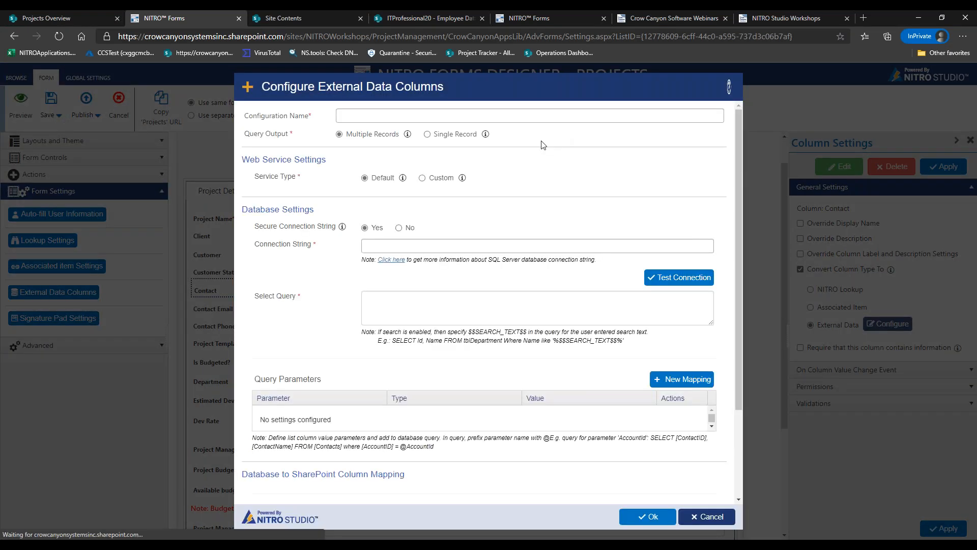
Name the configuration 'Get Contact Phone and Email' and set it to return a Single Record
click(454, 116)
text(Get Contact Phone and Email)
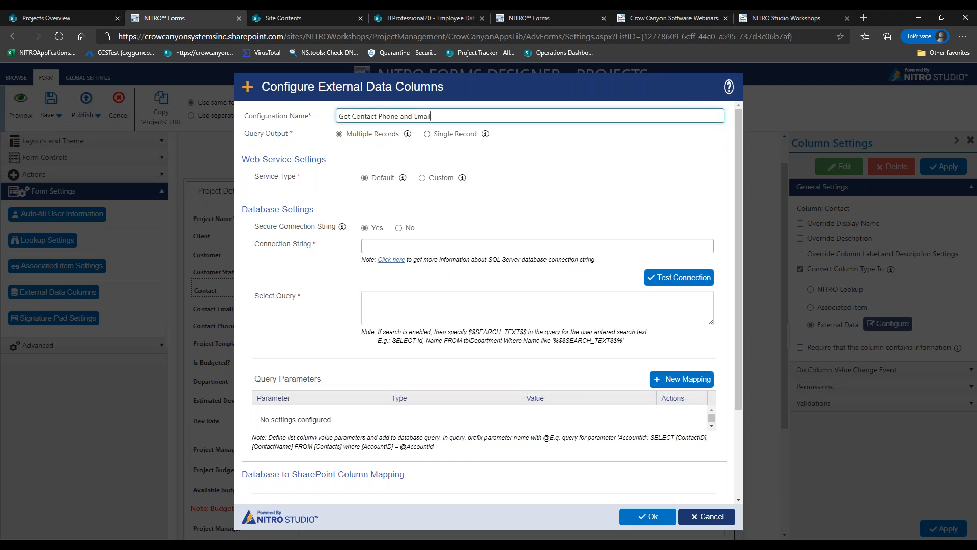
click(428, 135)
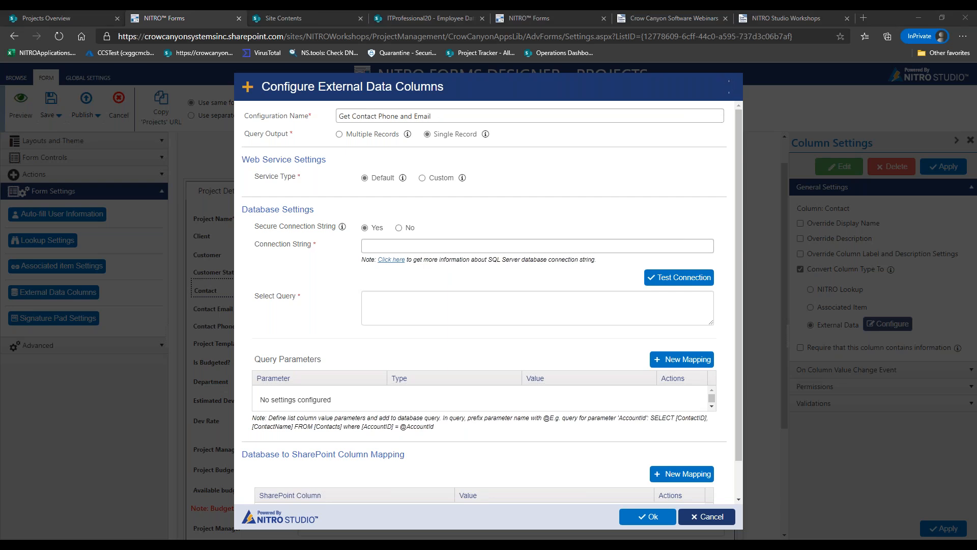
Paste and test the connection string, paste the contacts SELECT query, and add a parameter mapping
click(615, 246)
key(ctrl+v)
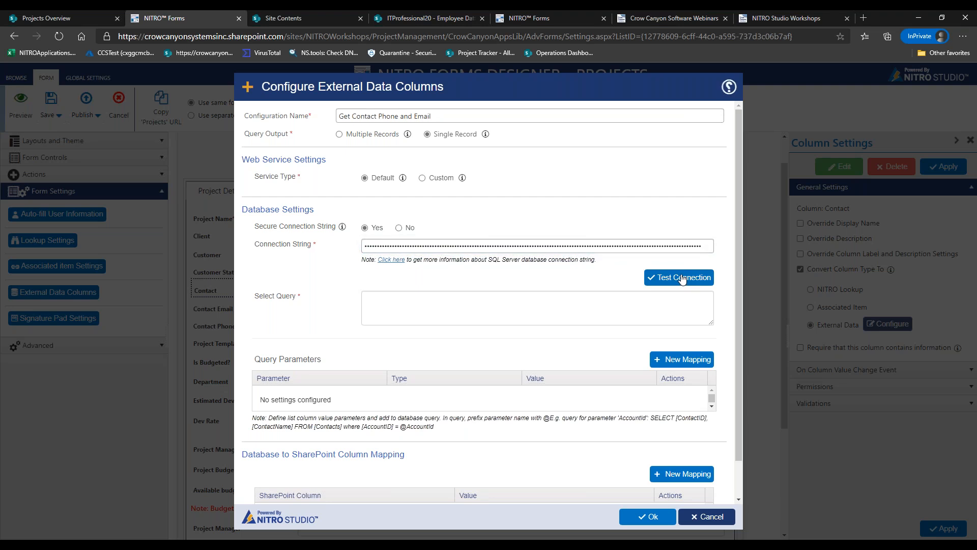
click(682, 278)
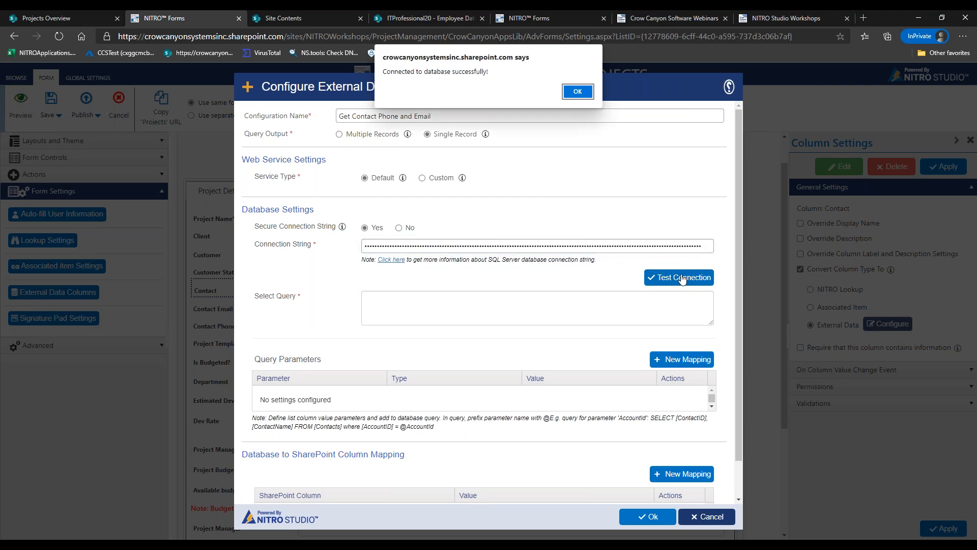
click(578, 93)
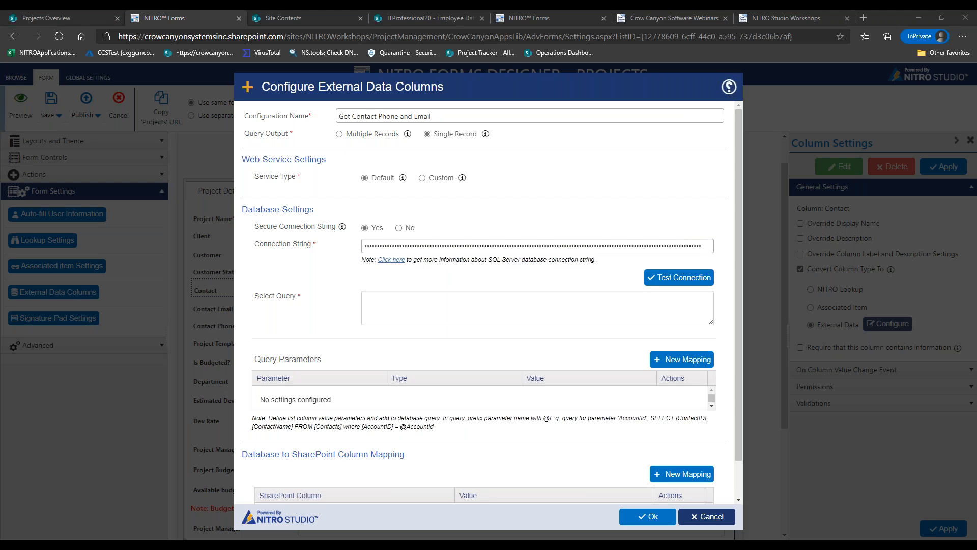
click(513, 311)
text(SELECT [ContactName], [ContactEmail], [ContactPhone]  FROM [dbo].[ExtDataColumn_Demo_Contacts] where [ContactID] = @CustomerID)
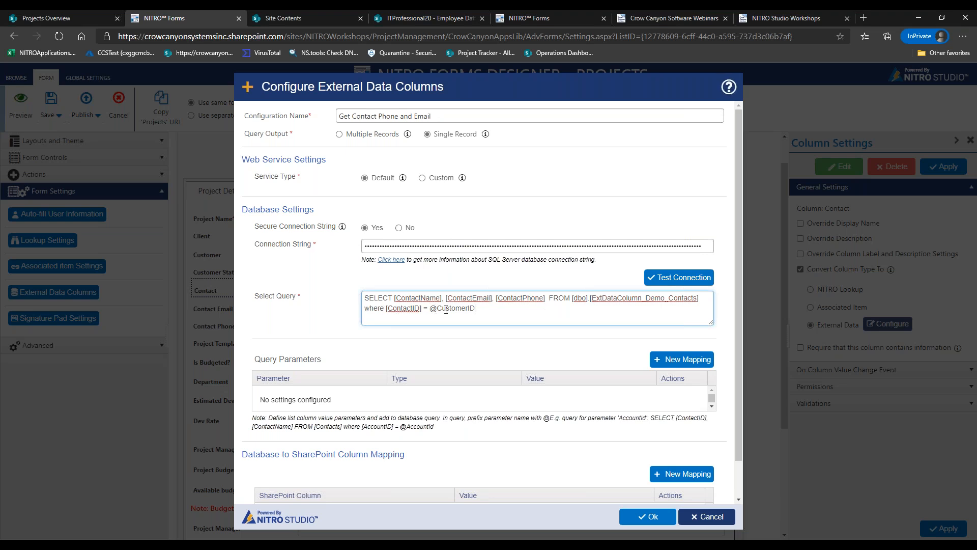
click(669, 362)
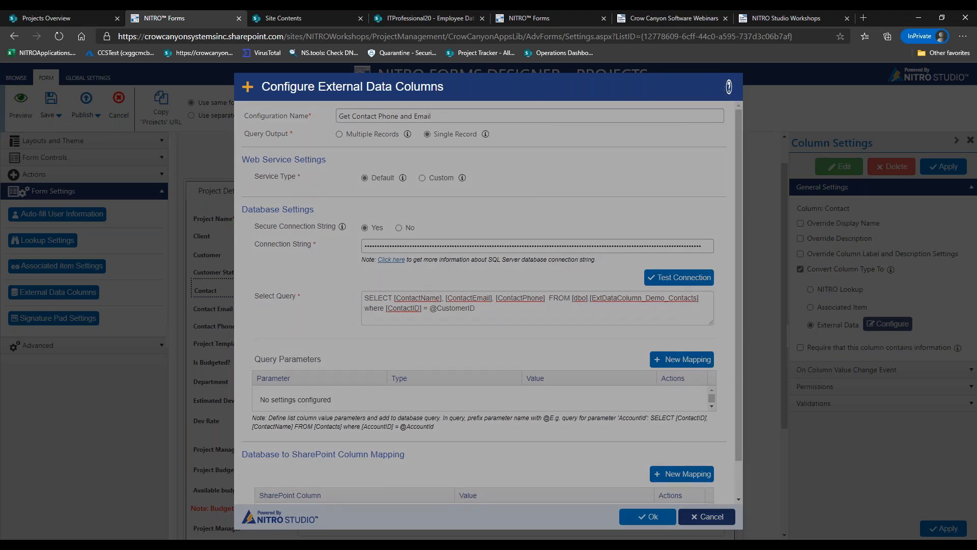
click(460, 161)
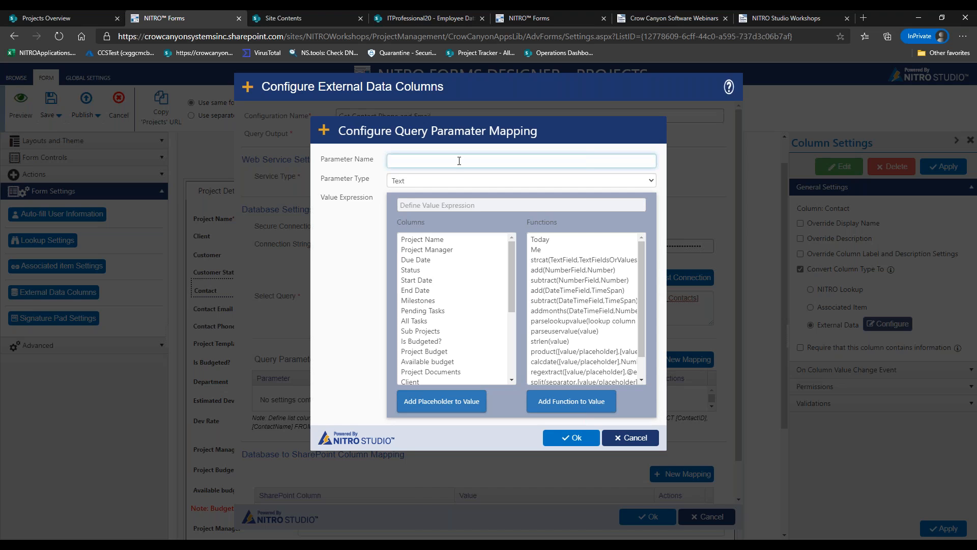
Add a Number query parameter CustomerID with value [ContactID|ContactID]
text(CustomerID)
click(443, 184)
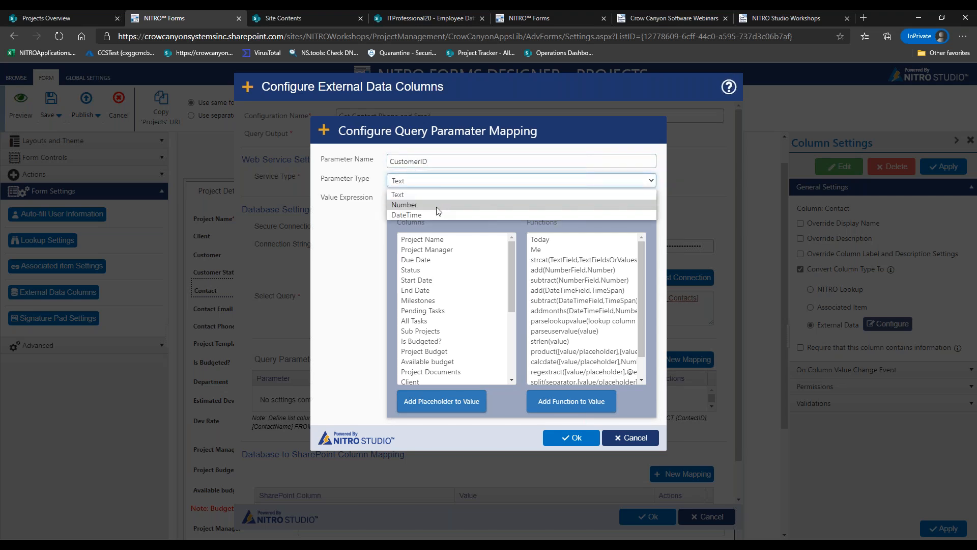
click(435, 207)
drag(510, 269, 510, 322)
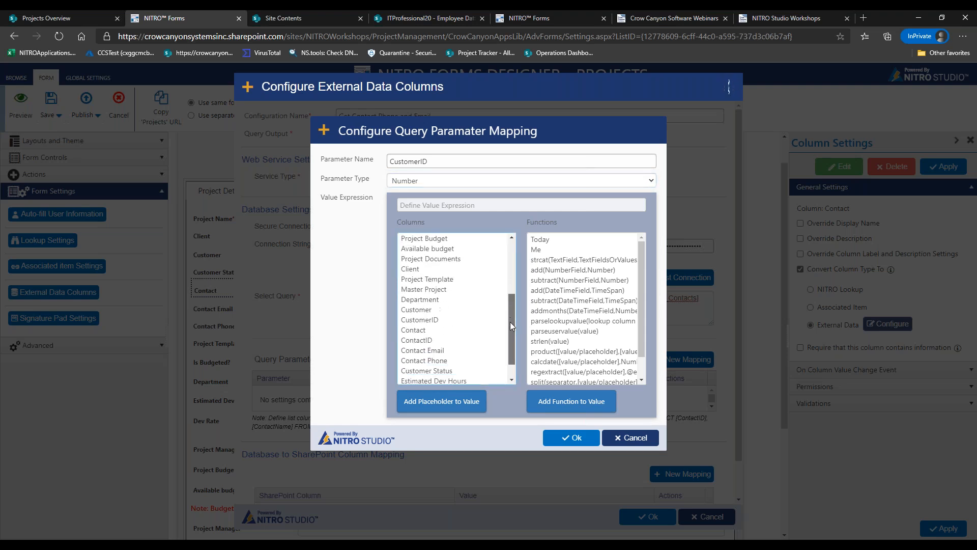
double_click(462, 339)
click(566, 441)
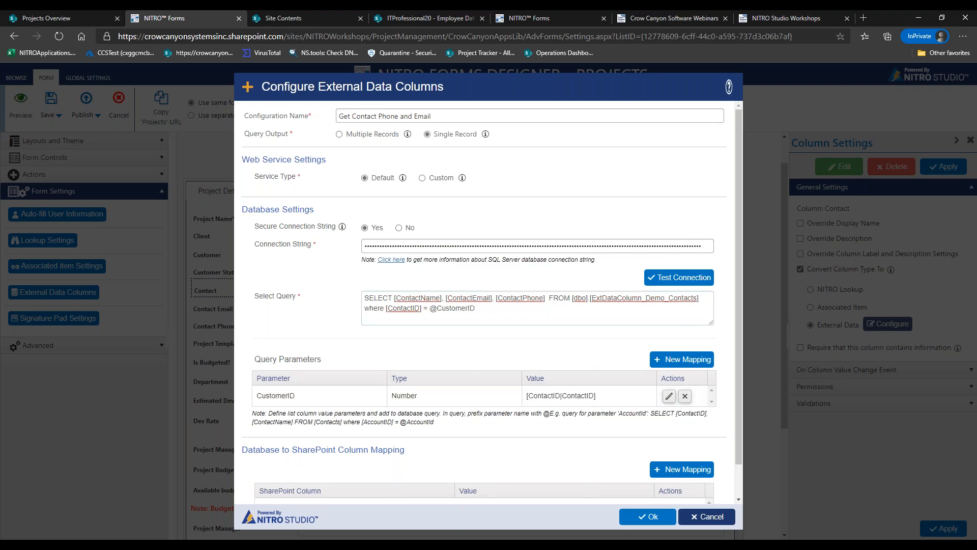
scroll(737, 312, down, 1)
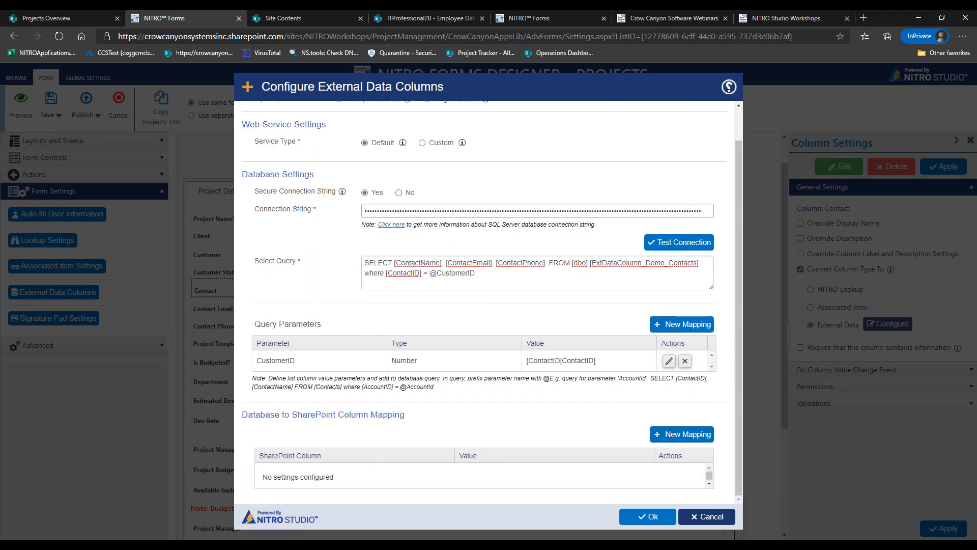
Map the Contact Email column to [ContactEmail|ContactEmail], verifying the column name in Azure
click(689, 434)
click(471, 165)
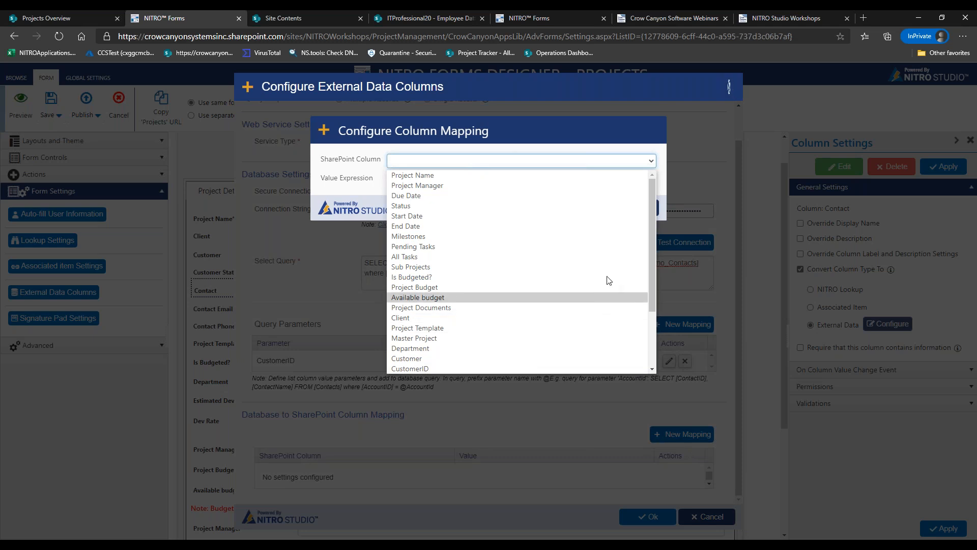
drag(654, 217, 645, 272)
click(492, 319)
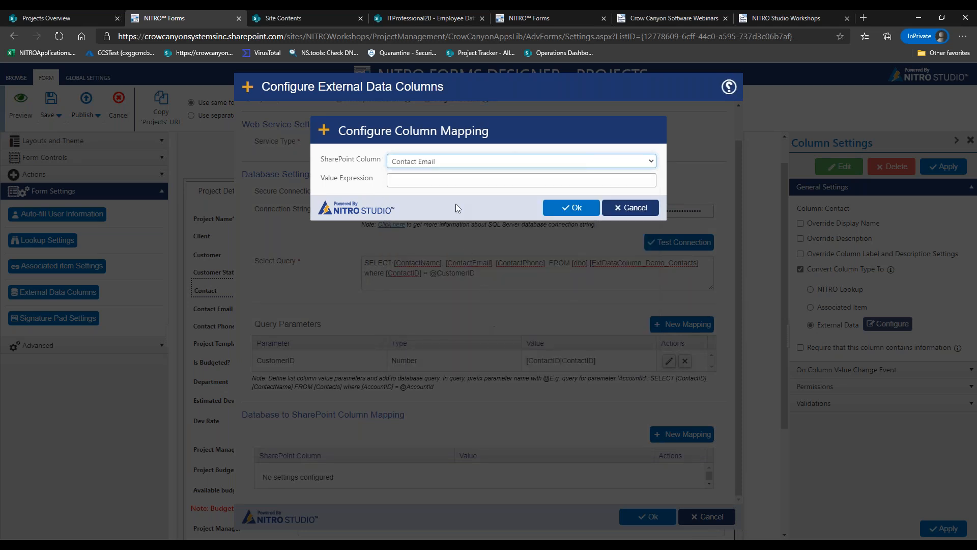
click(457, 181)
text([Cont)
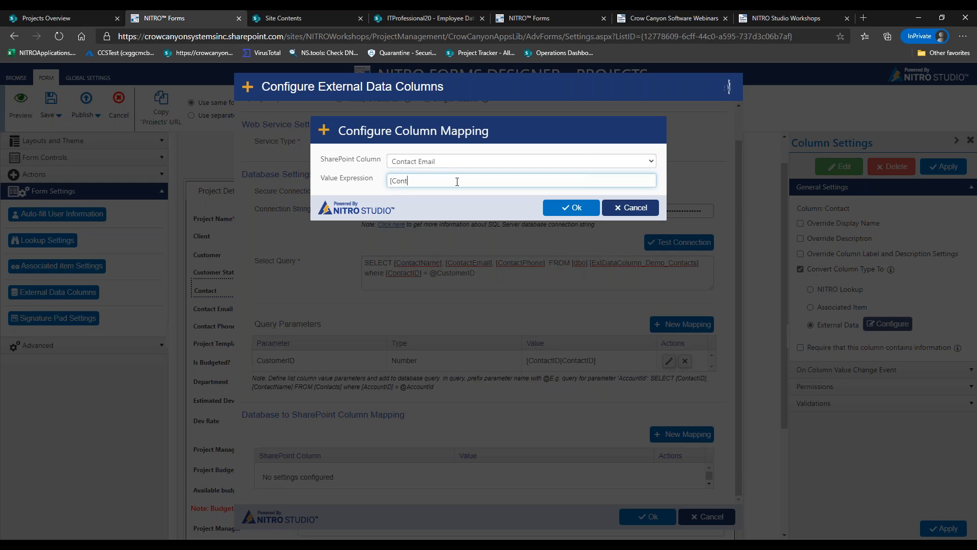
text(actEmail|ContactEmail])
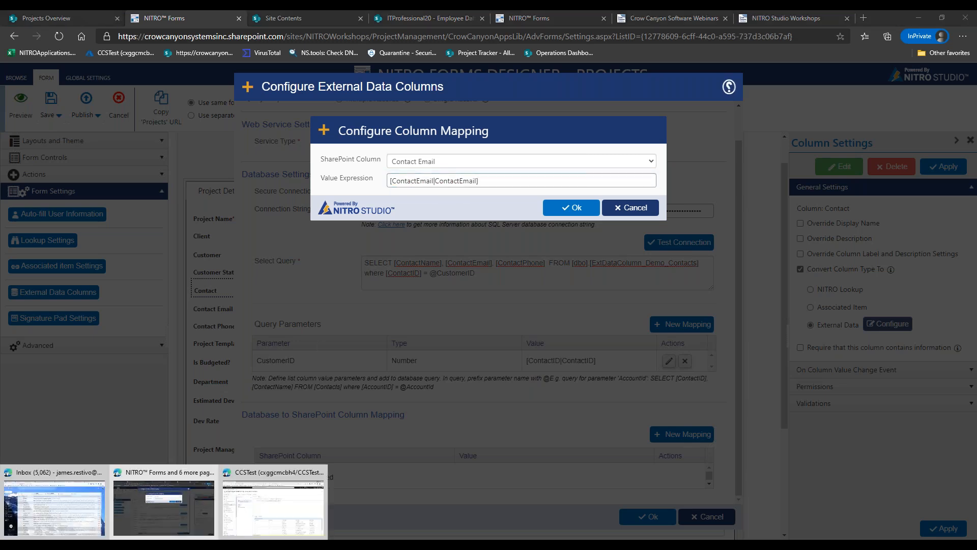
click(275, 501)
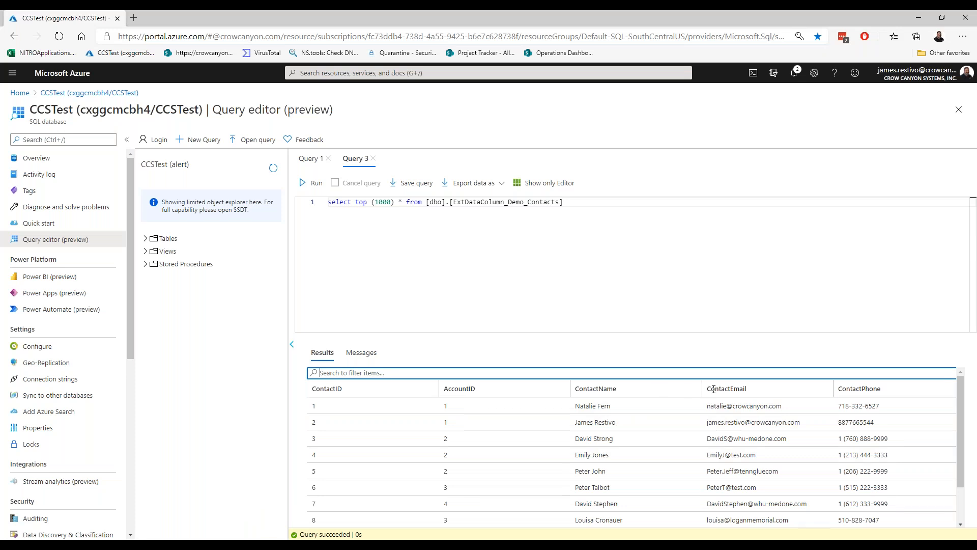
drag(711, 389, 753, 393)
click(917, 14)
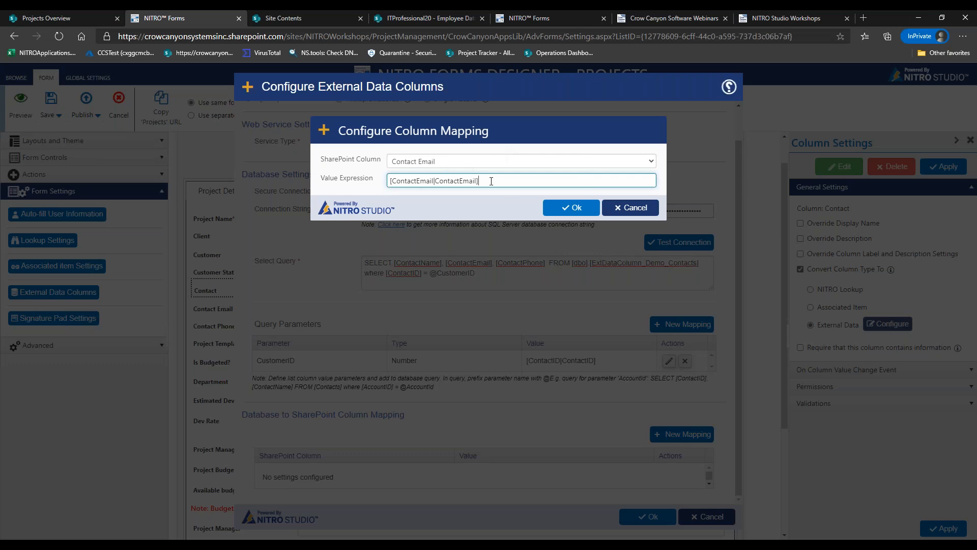
click(567, 207)
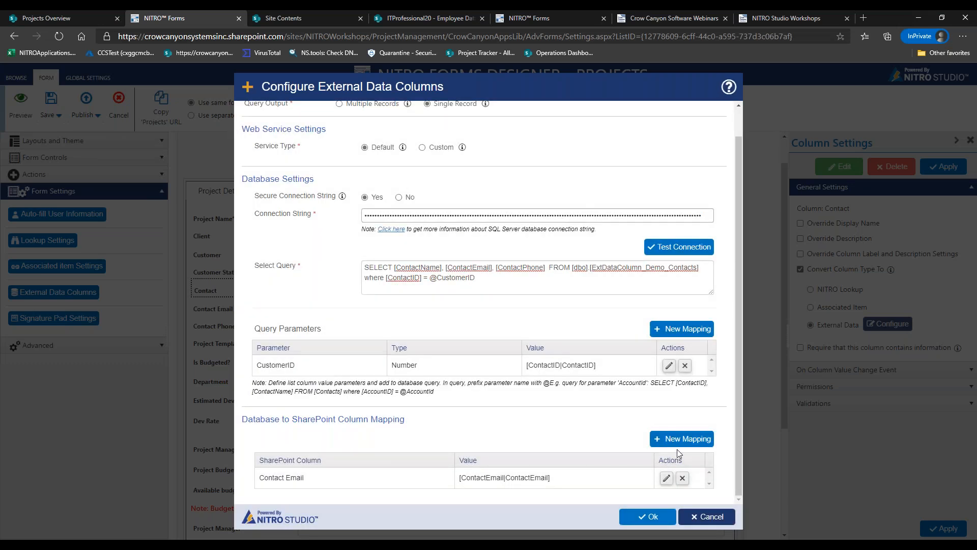
Map Contact Phone to [ContactPhone|ContactPhone] and confirm the configuration
click(677, 440)
click(484, 162)
scroll(640, 274, down, 3)
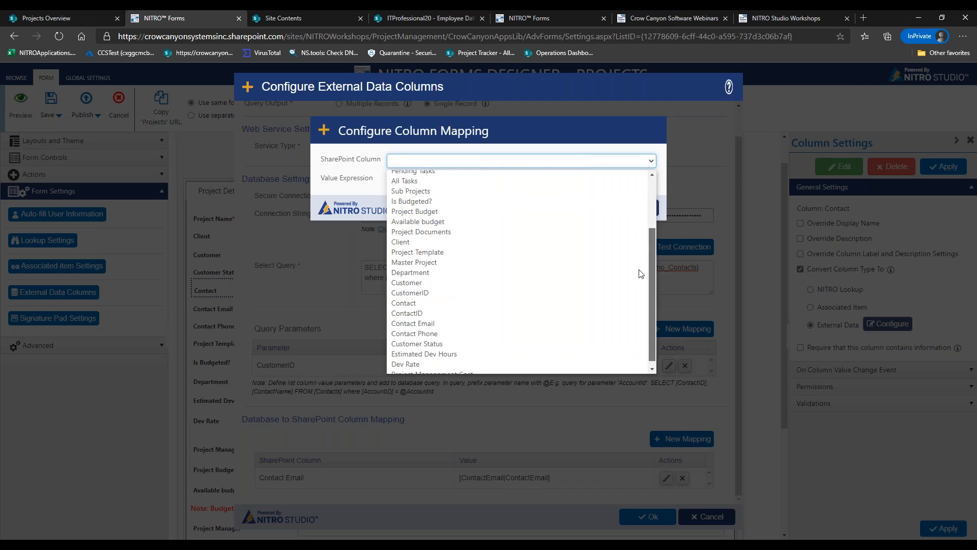
click(466, 328)
click(428, 179)
text([)
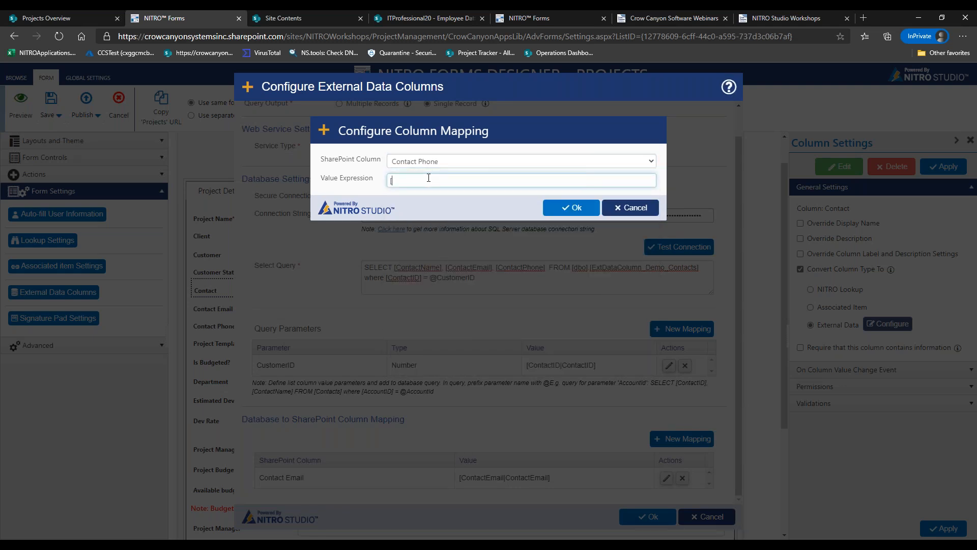
text(ContactPhone|ContactPHhone)
key(BackSpace)
key(BackSpace)
key(BackSpace)
key(BackSpace)
key(BackSpace)
text(hone])
click(560, 207)
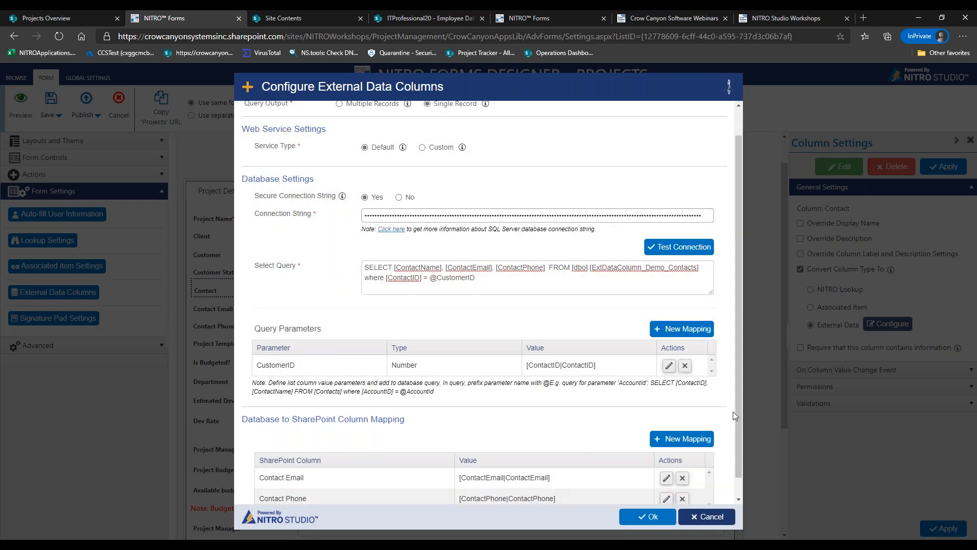
scroll(735, 411, down, 1)
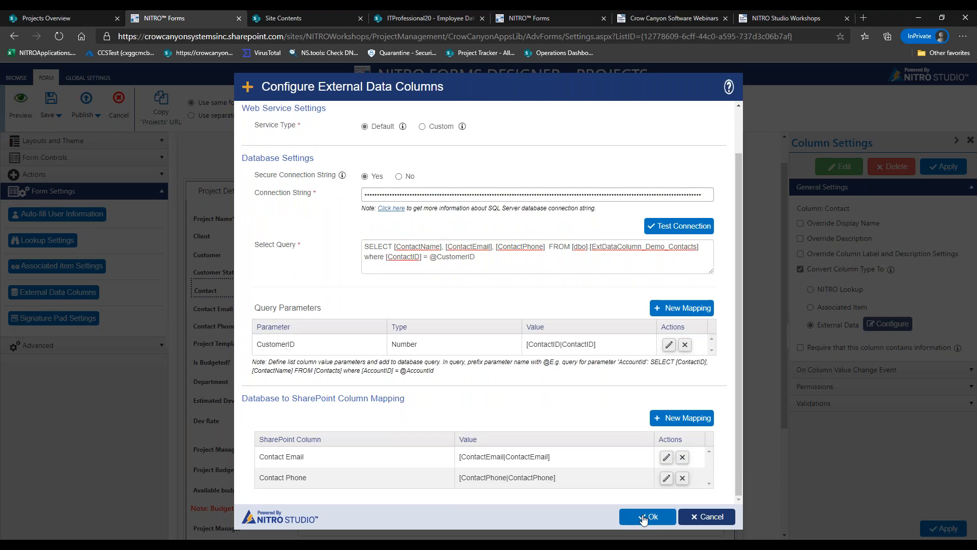
click(647, 517)
Preview the form, choose Crow Canyon Software, and switch between two contacts to check email and phone auto-fill
click(585, 229)
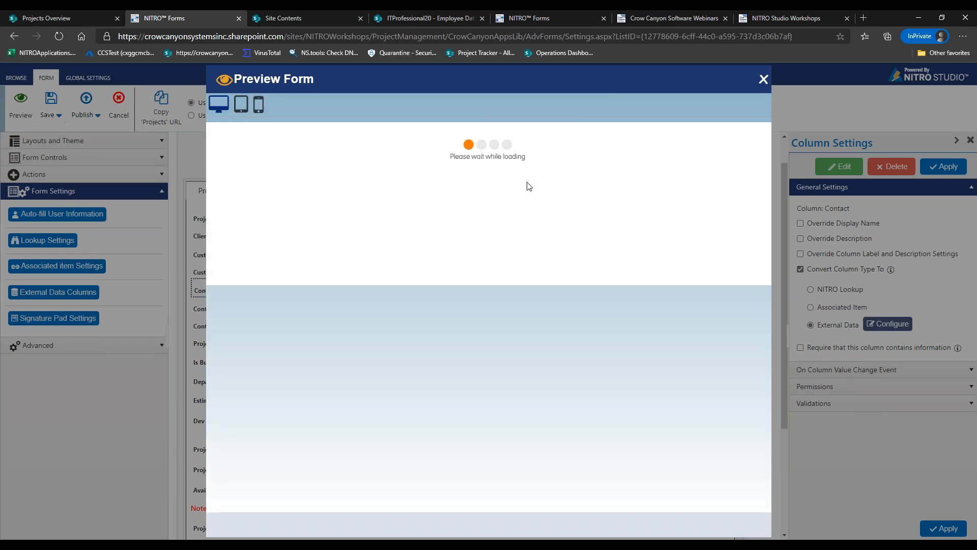
click(488, 182)
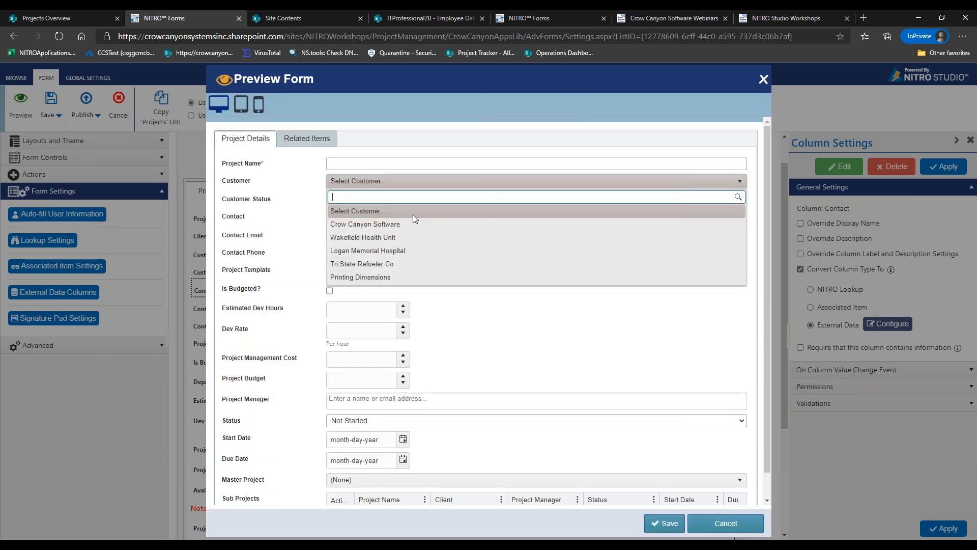
click(404, 223)
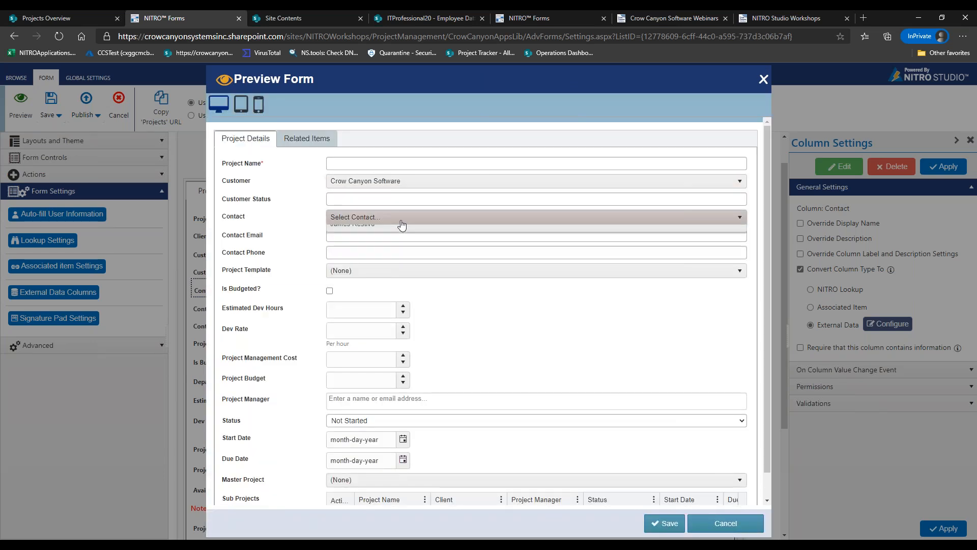
click(386, 274)
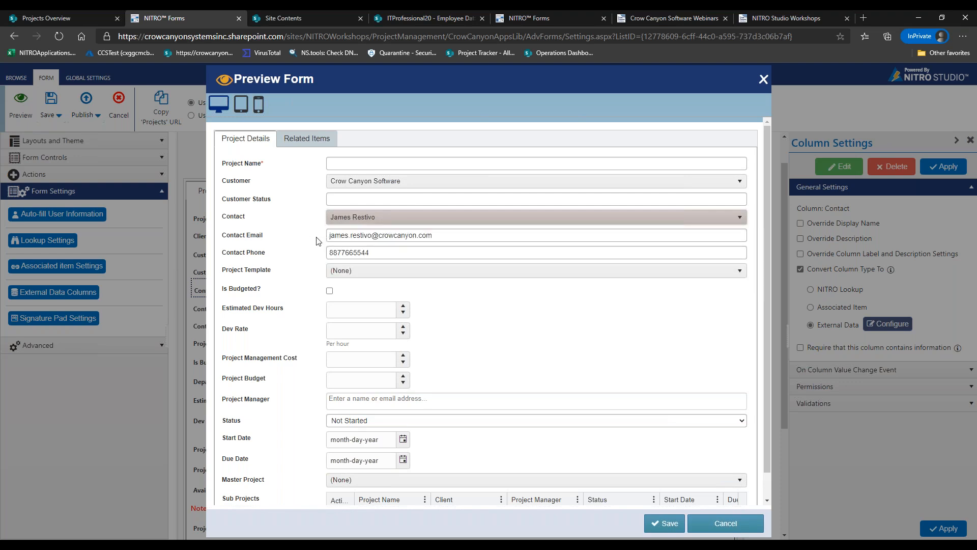
click(383, 223)
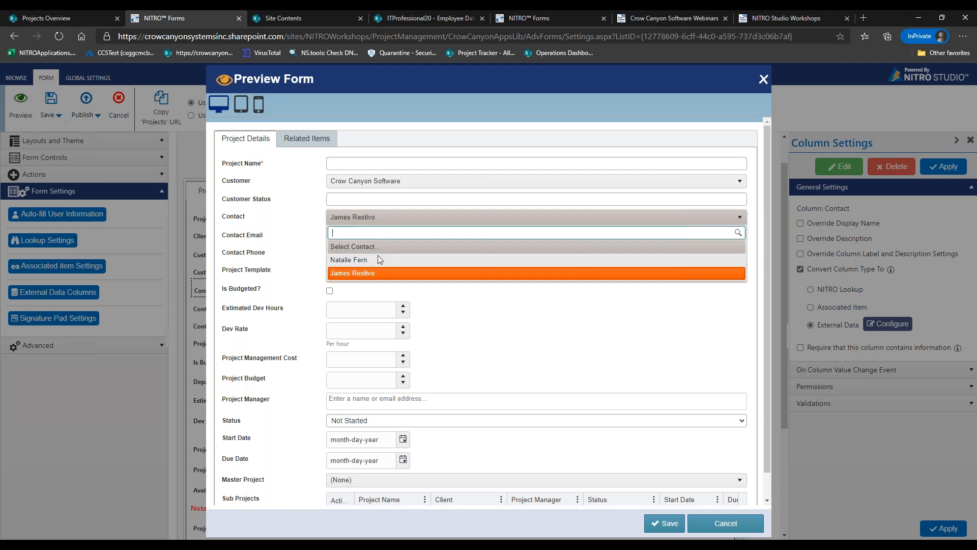
click(377, 259)
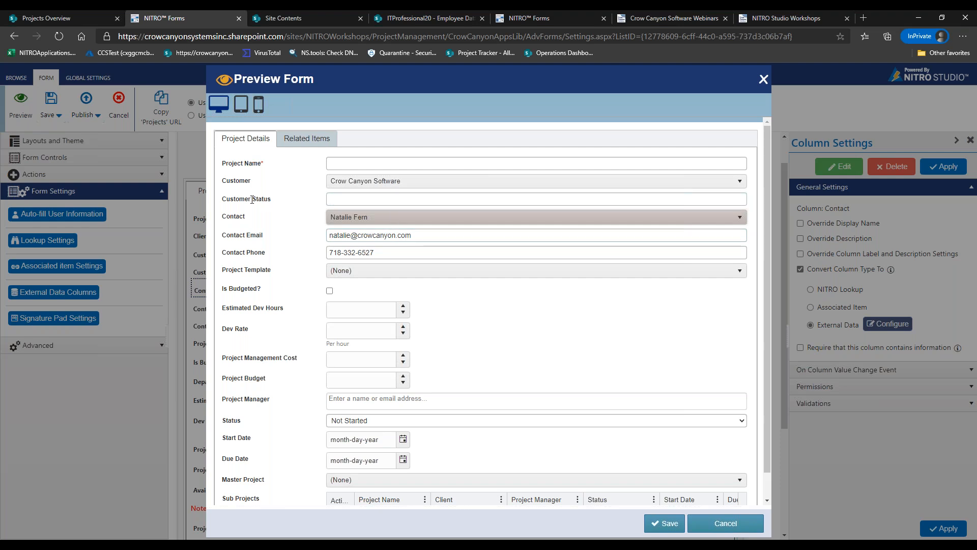
Point out the Customer Status field label and close the preview
drag(222, 200, 265, 200)
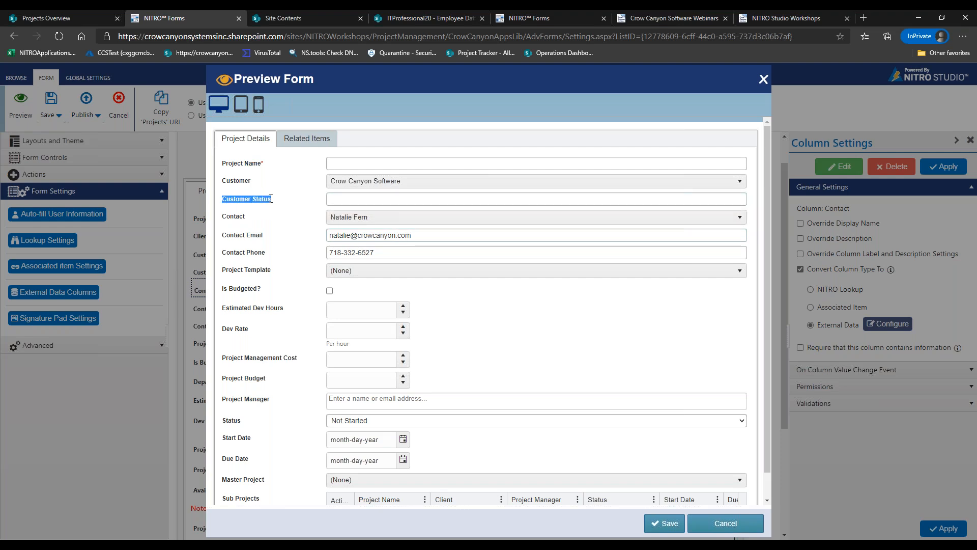
click(271, 199)
drag(222, 199, 272, 199)
click(280, 207)
click(722, 523)
Create a new configuration named 'Get Customer Status' with Single Record output
click(34, 292)
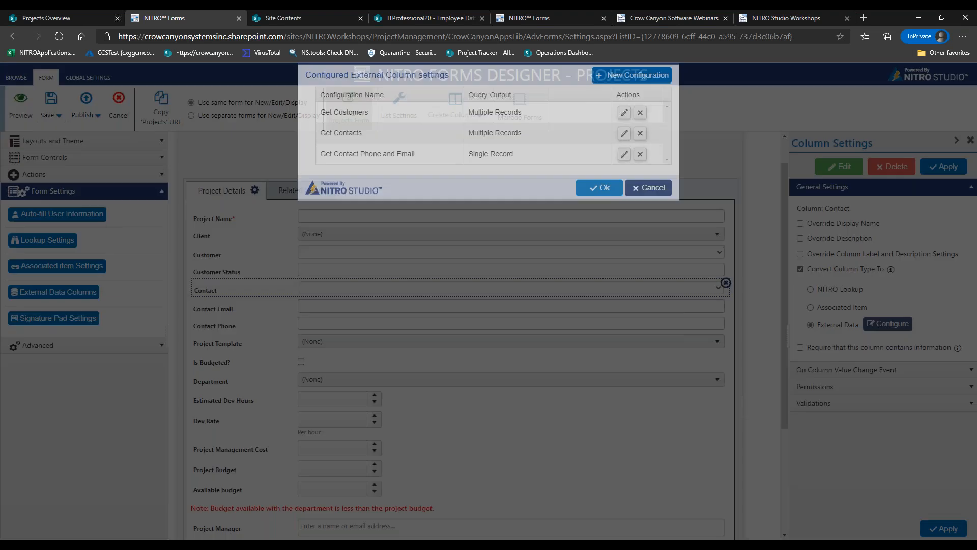
click(623, 114)
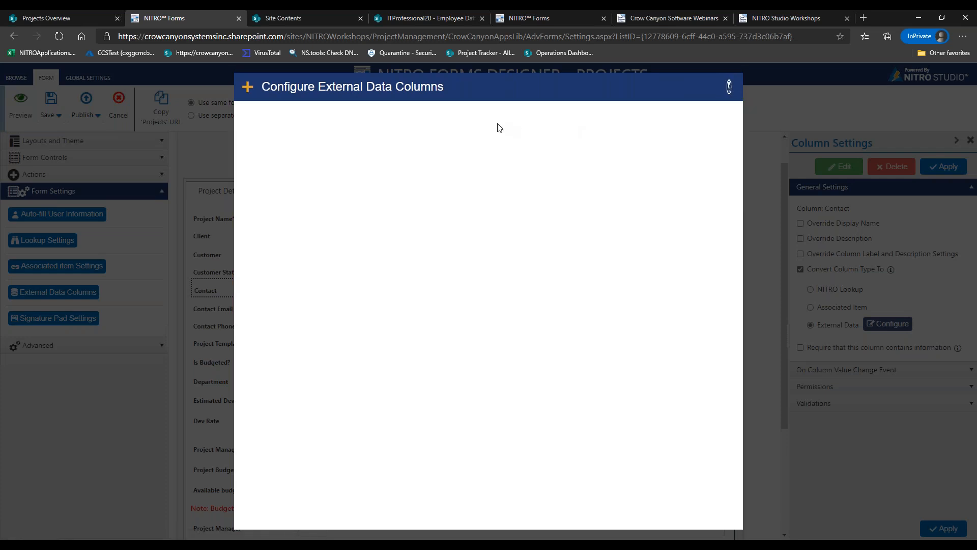
click(486, 116)
text(Get Customer Statu)
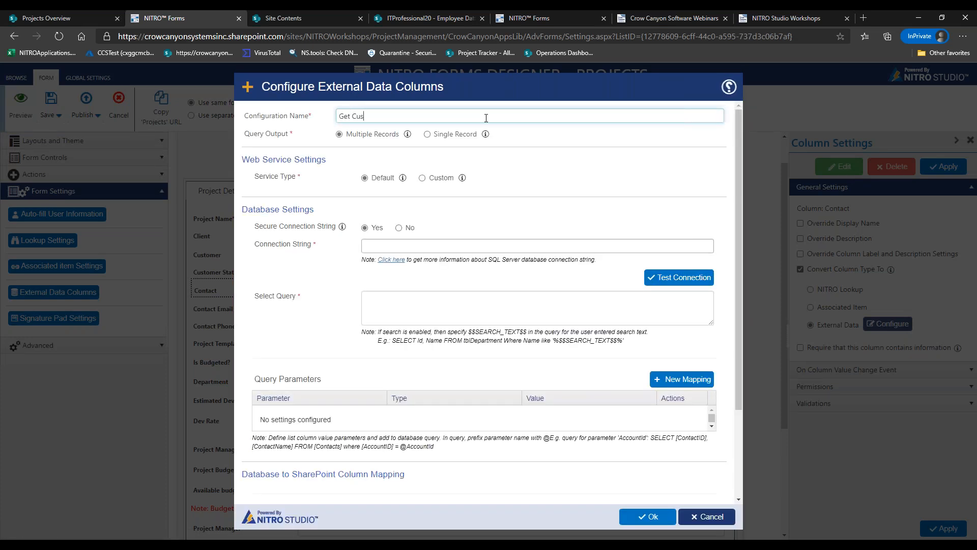
click(458, 135)
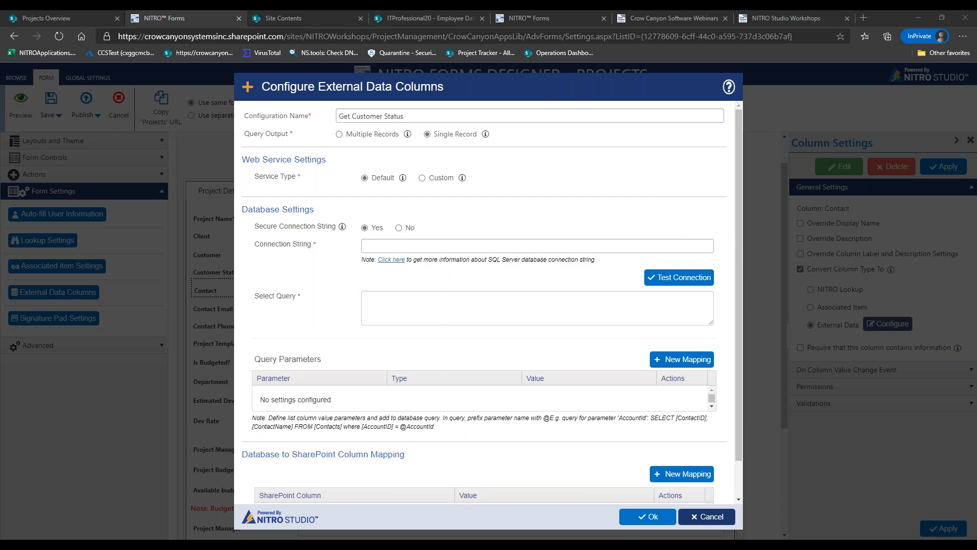
key(alt+Tab)
key(ctrl+v)
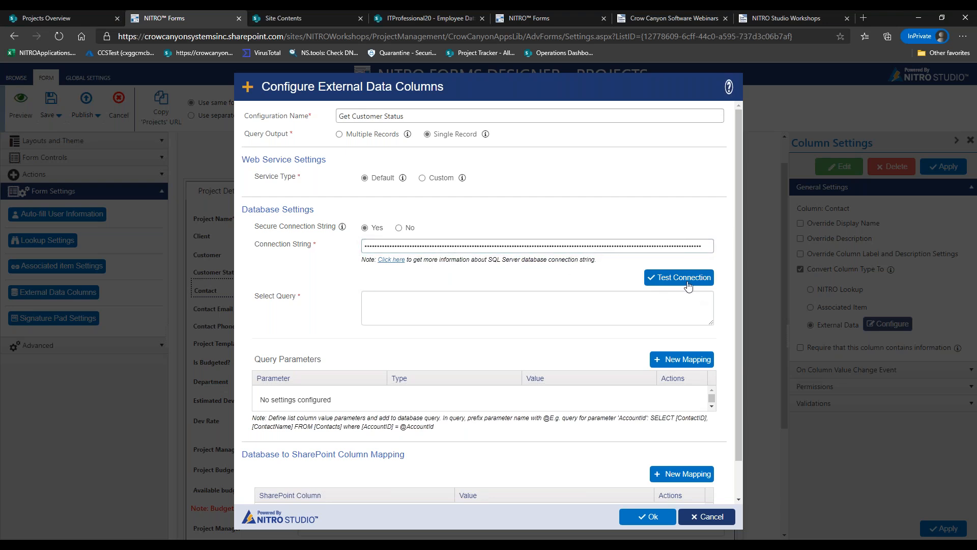
click(688, 286)
click(576, 90)
key(alt+Tab)
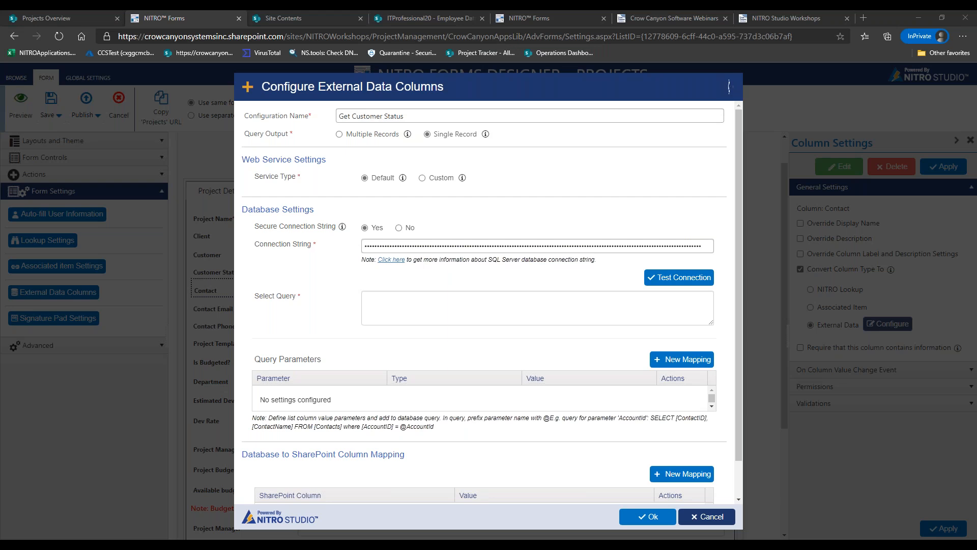
click(447, 301)
text(select Status from [dbo].[ExtDataColumn_Demo_Accounts] where [AccountID] = @AccountID)
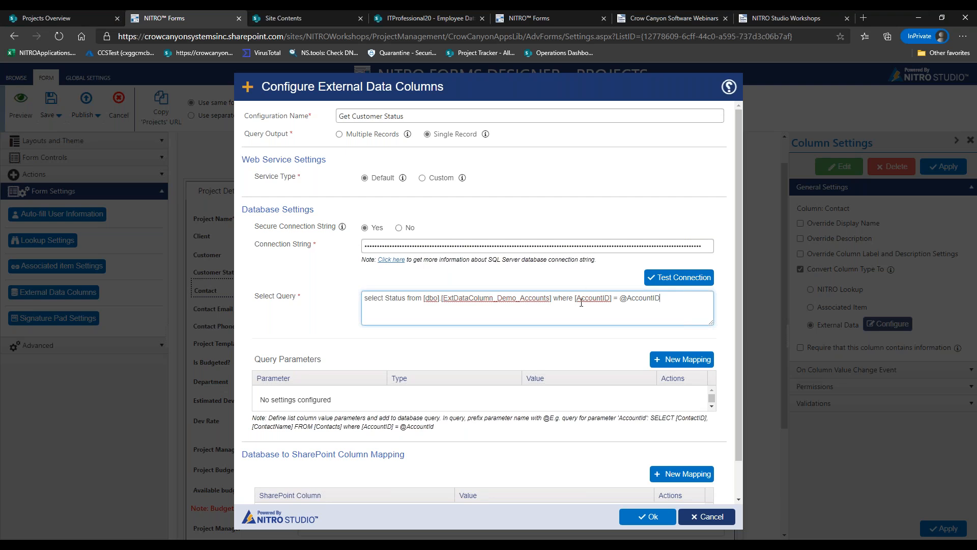
drag(619, 300, 676, 300)
click(648, 320)
click(658, 362)
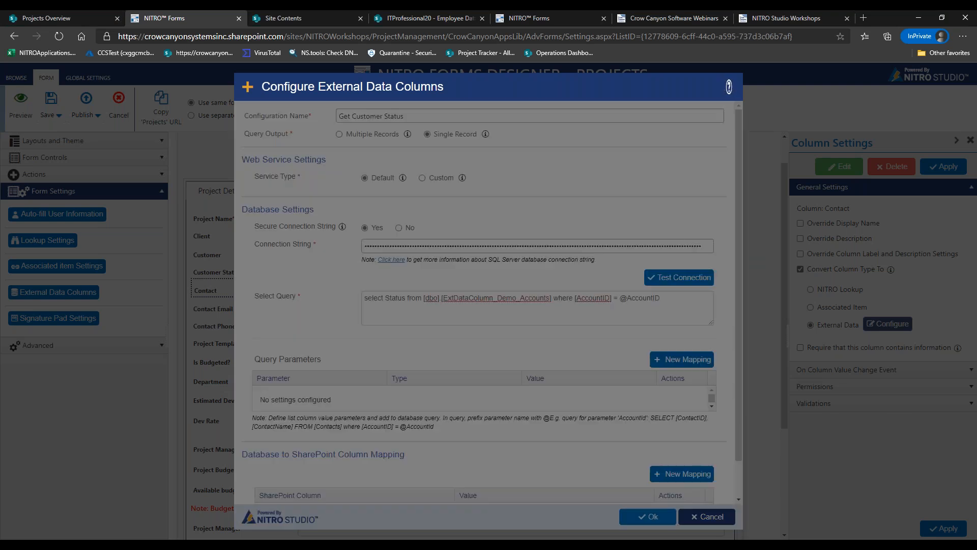
Add a Number parameter AccountID with value [CustomerID|CustomerID]
click(474, 164)
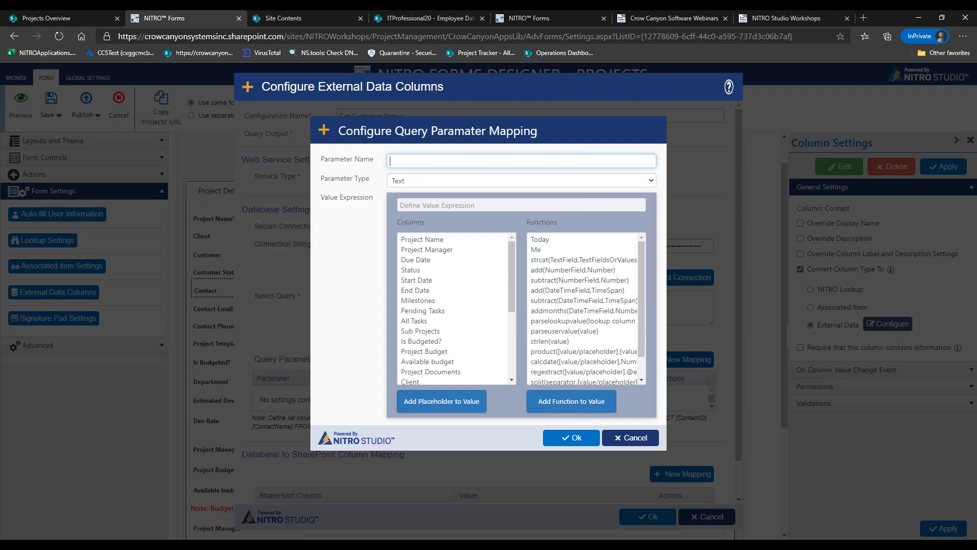
text(AccountID)
click(426, 181)
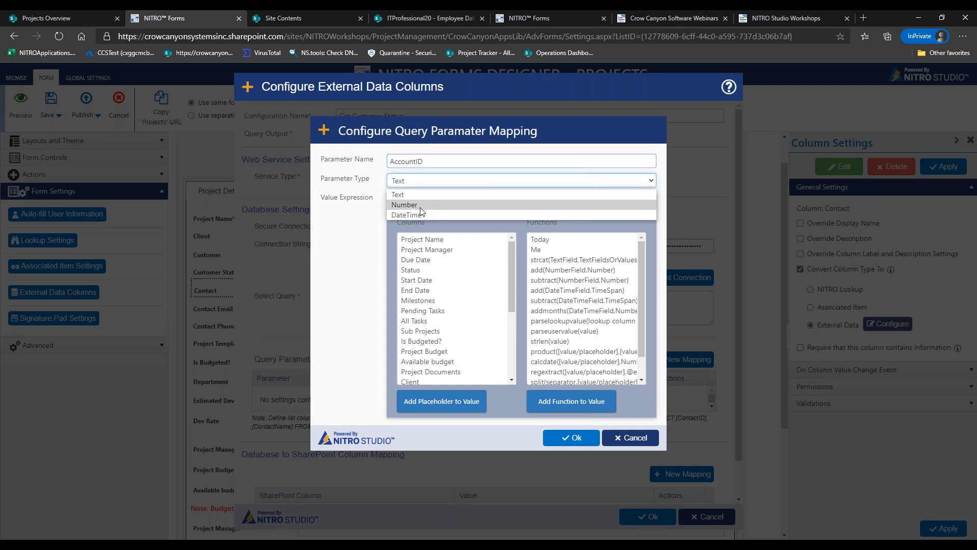
click(437, 204)
drag(507, 257, 509, 326)
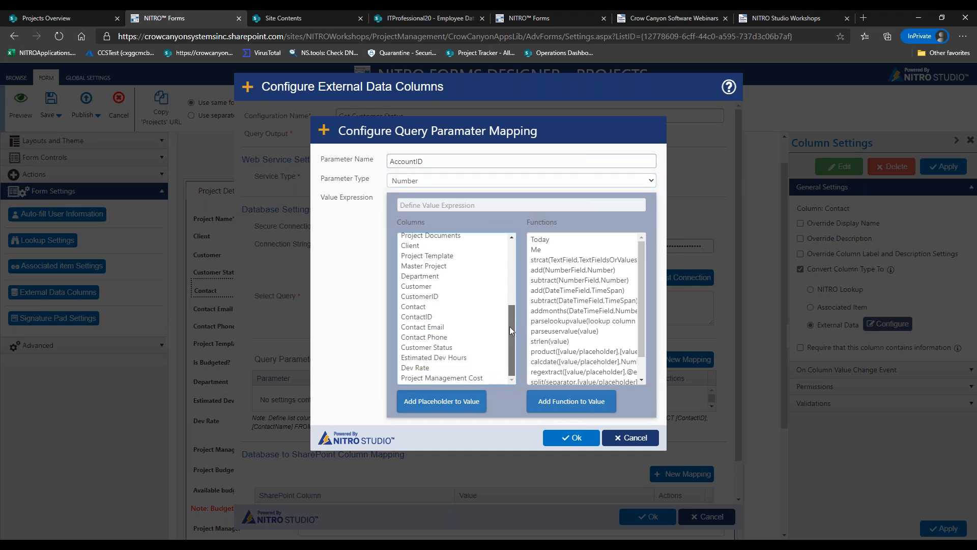
double_click(449, 298)
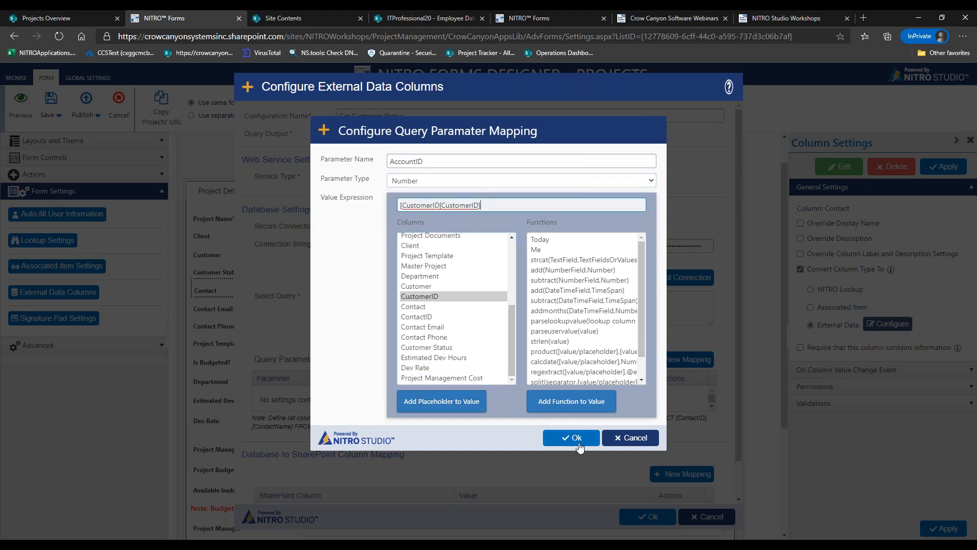
click(576, 438)
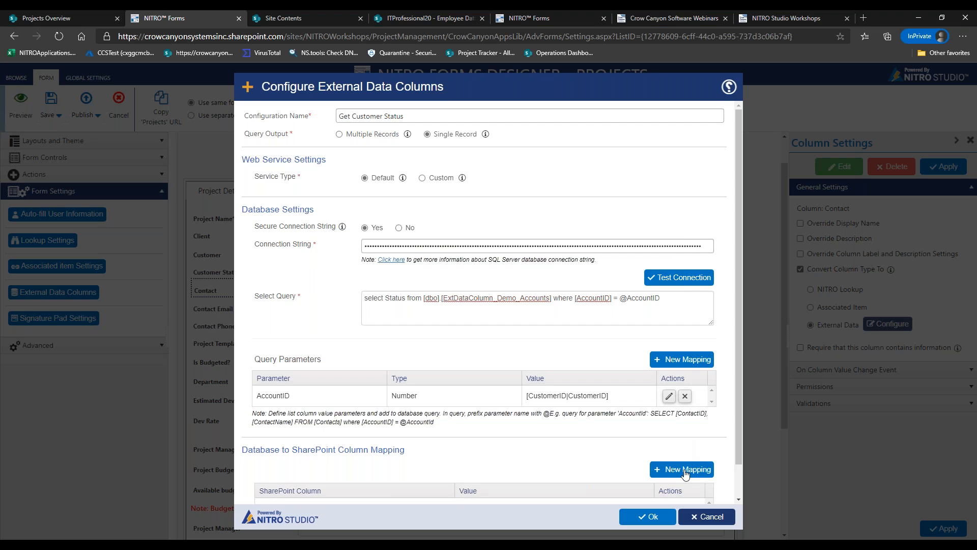
Map the Customer Status column to [Status|Status]
click(683, 469)
click(469, 167)
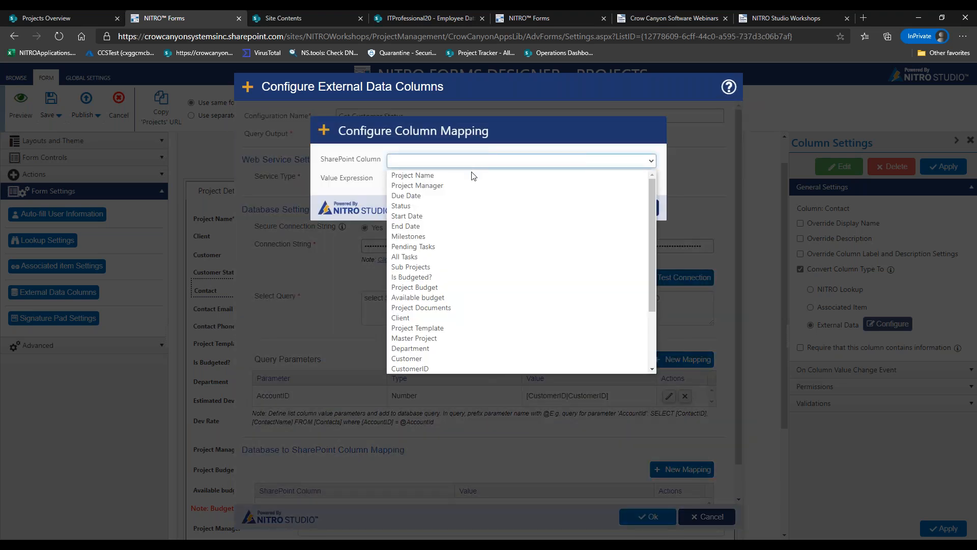
click(467, 205)
click(437, 181)
key(BackSpace)
text([Status)
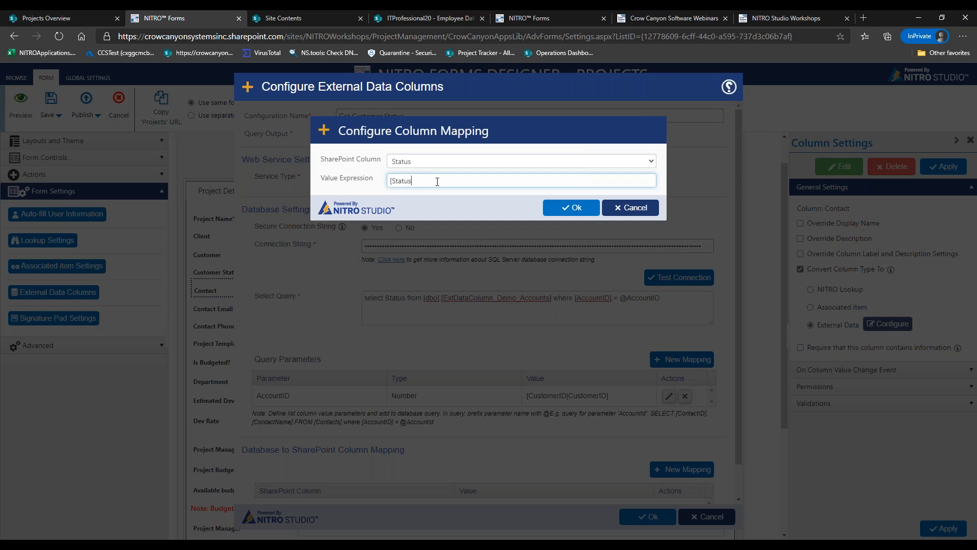
click(416, 161)
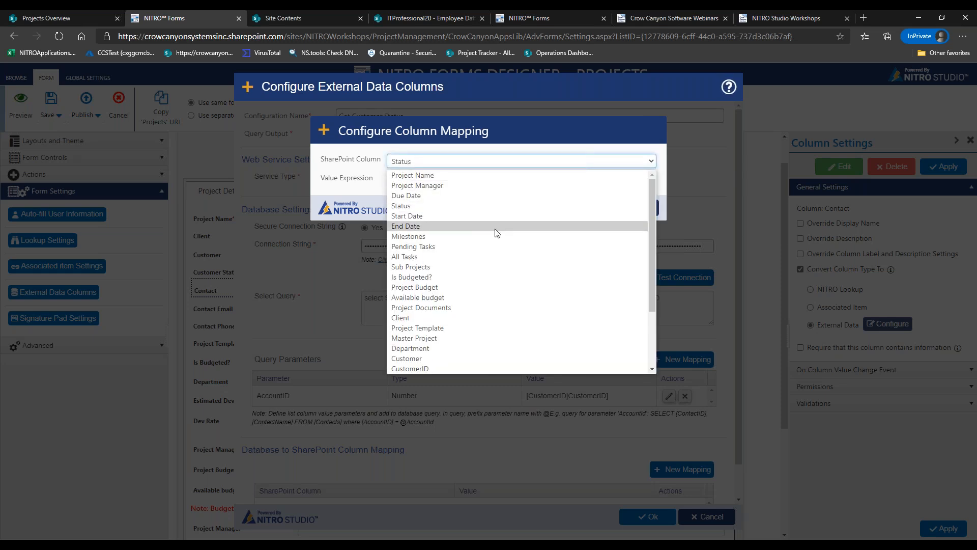
drag(653, 246, 650, 303)
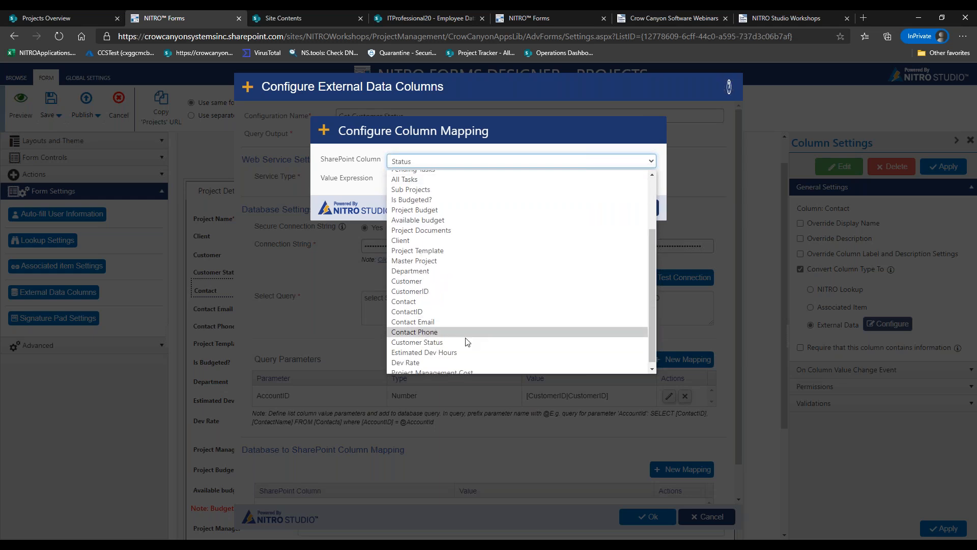
click(509, 331)
click(463, 182)
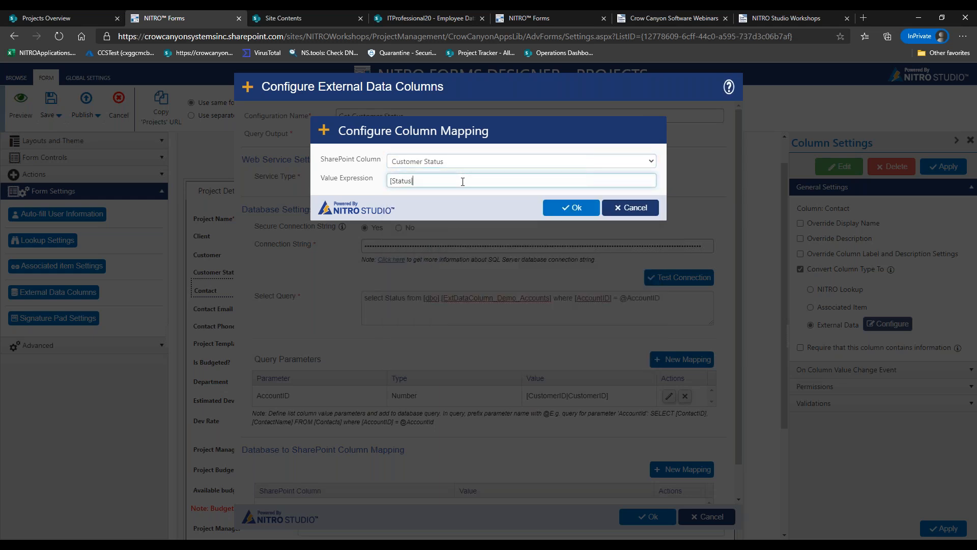
text(|Status)
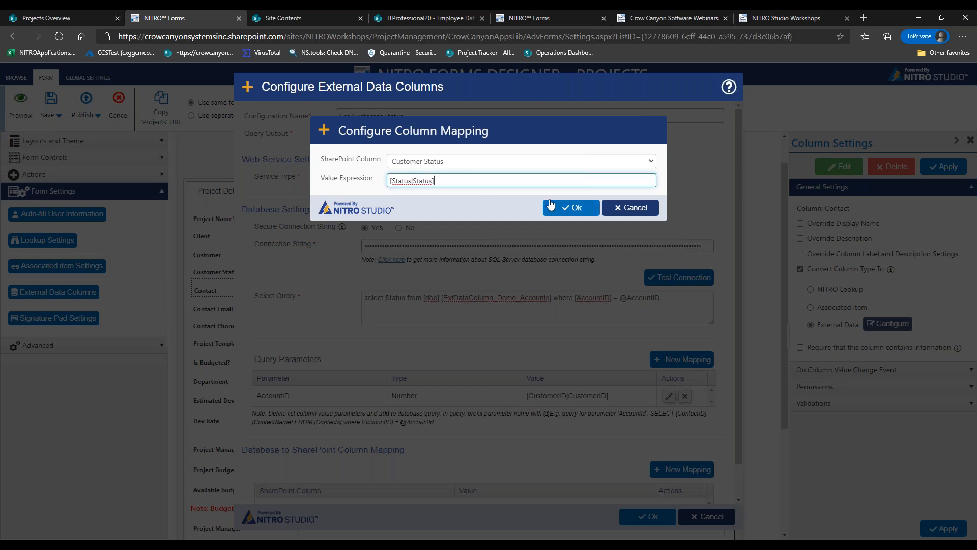
click(570, 208)
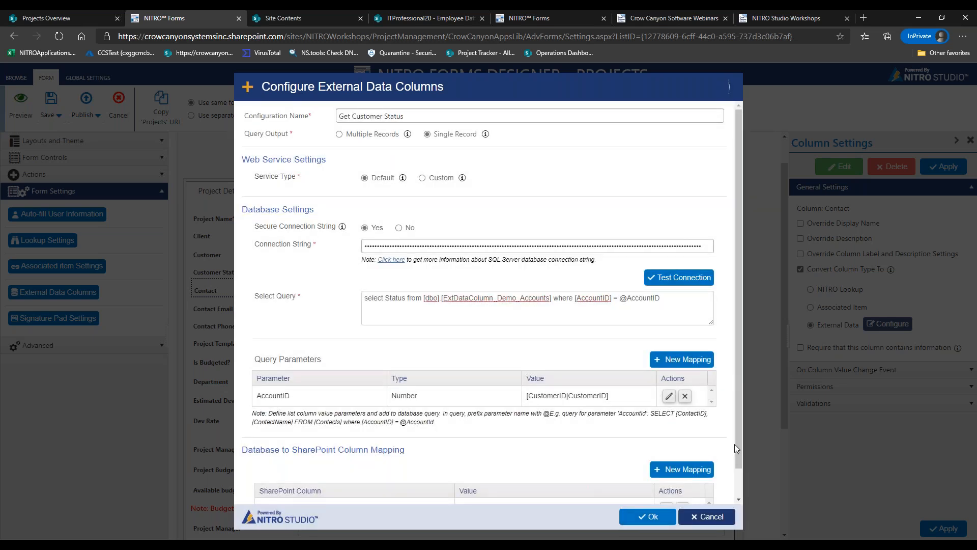
Save the Get Customer Status configuration, close the settings list, and preview the form
drag(739, 456, 739, 486)
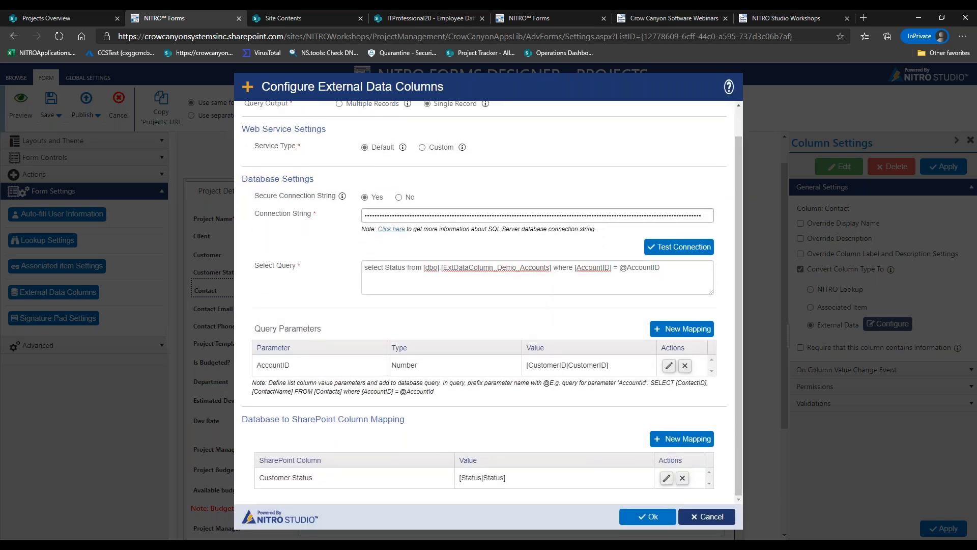
click(646, 516)
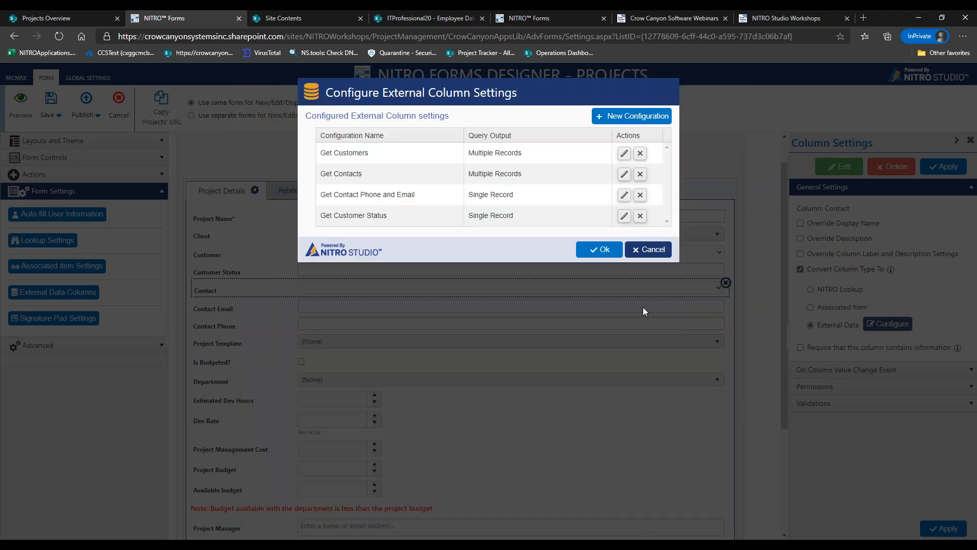
click(584, 250)
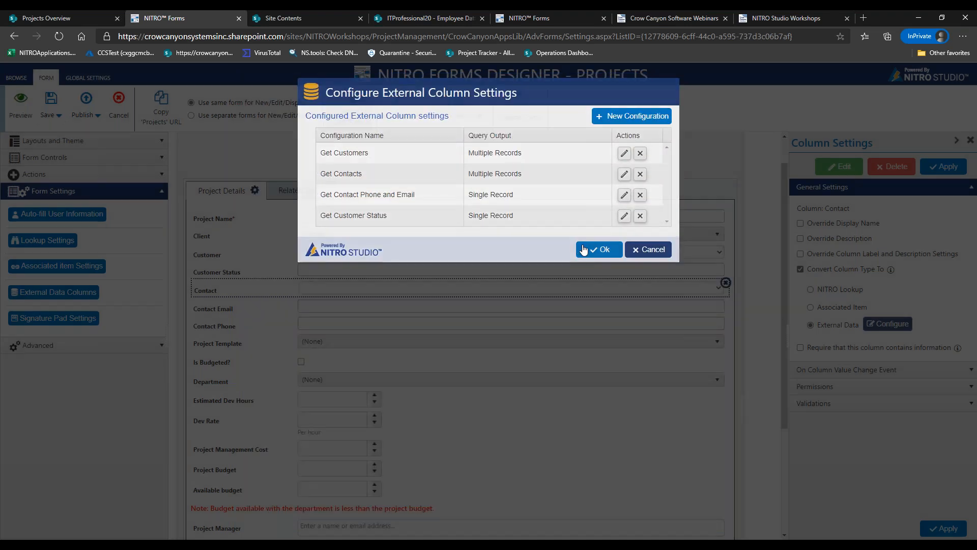
click(20, 113)
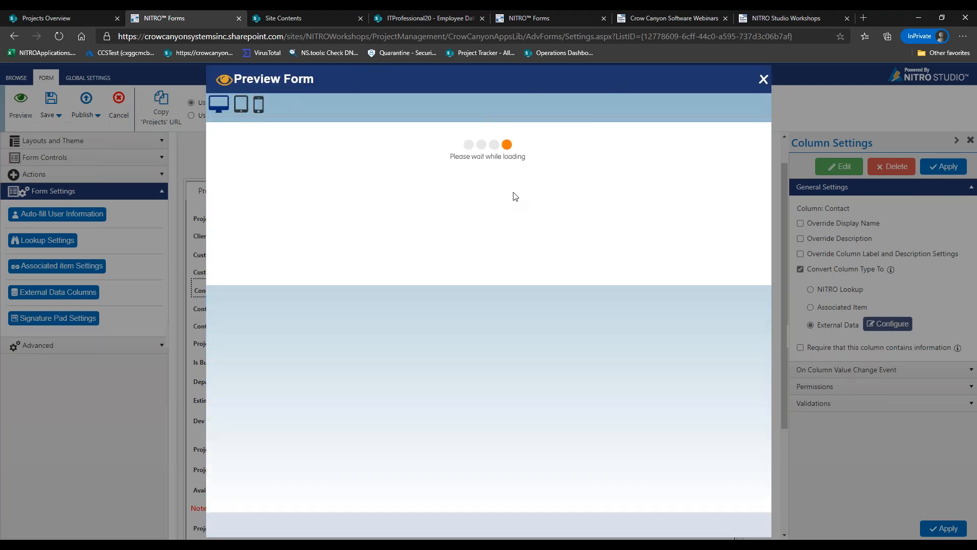
Choose Crow Canyon Software and a contact, checking the auto-filled Customer Status, email and phone
click(392, 186)
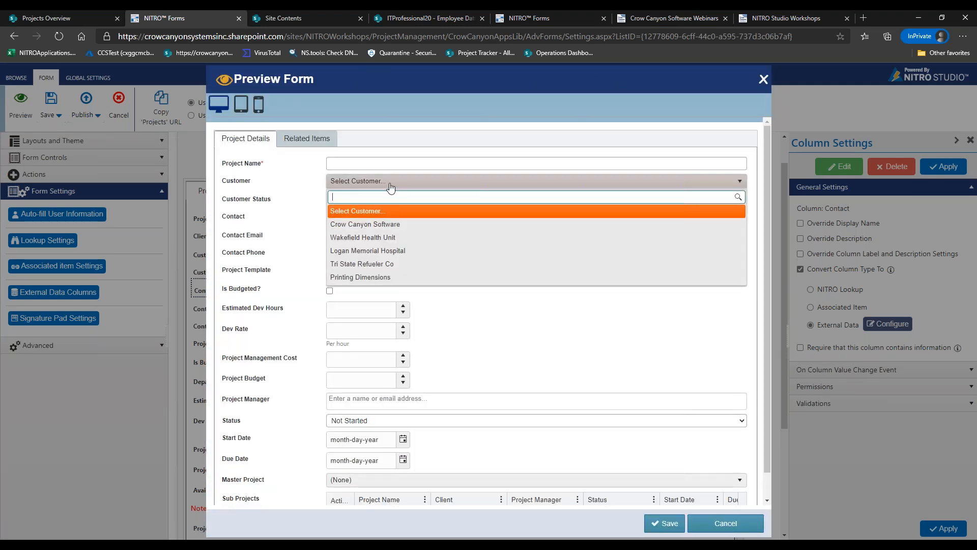
click(390, 218)
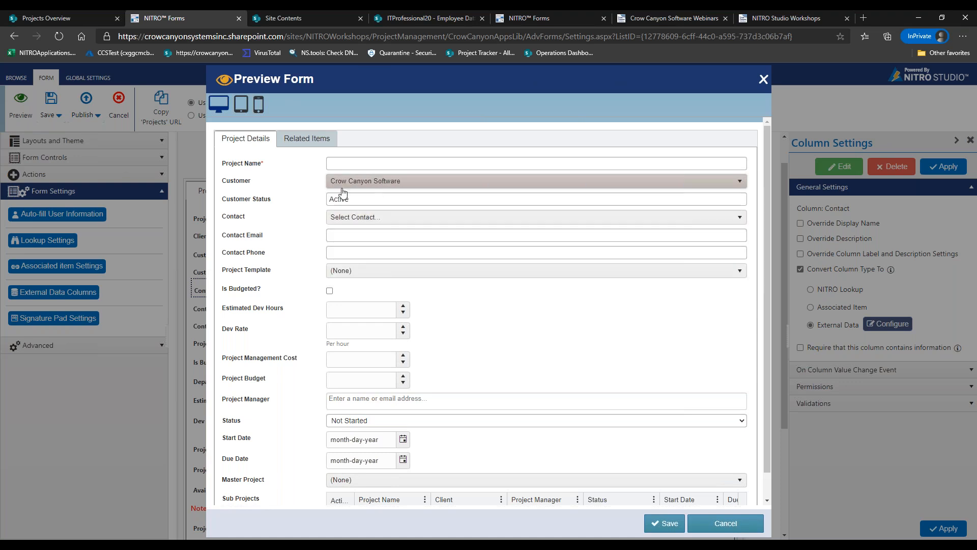
click(297, 195)
click(366, 219)
click(377, 260)
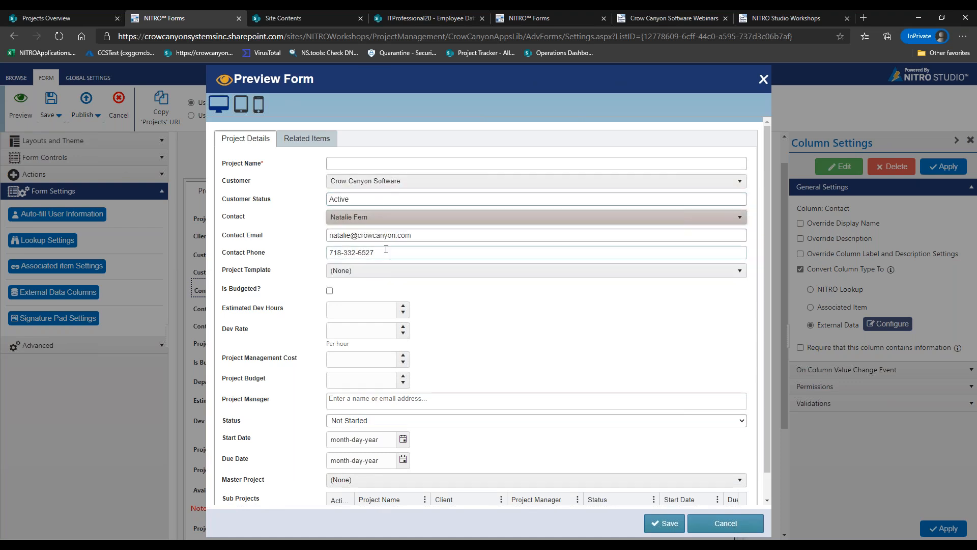
Test inactive customer Printing Dimensions with a contact, then close the preview and reopen External Data Columns
click(368, 183)
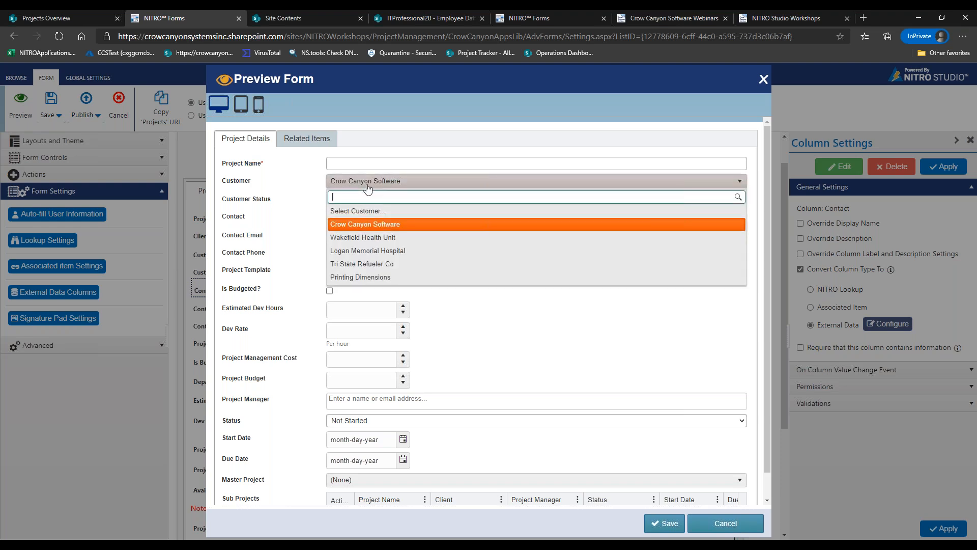
click(383, 276)
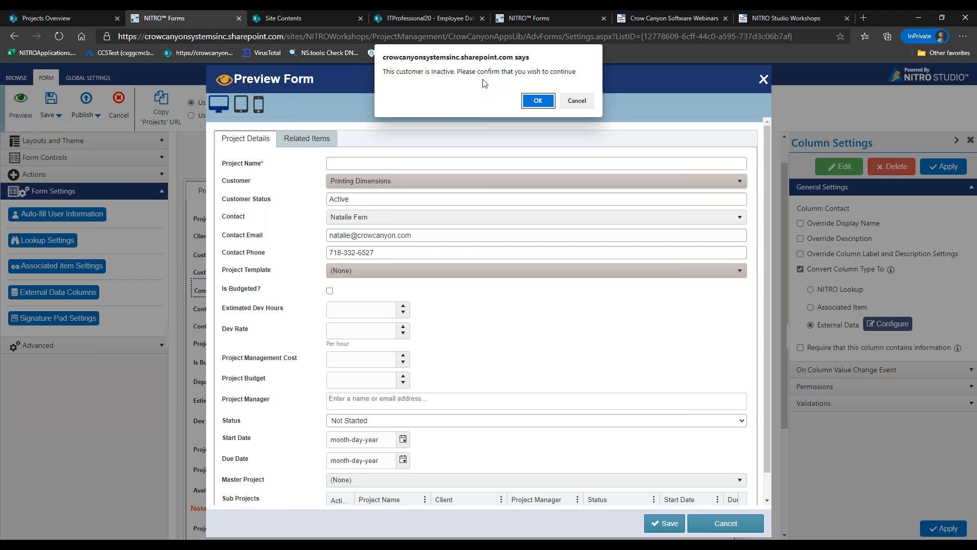
click(545, 99)
click(578, 91)
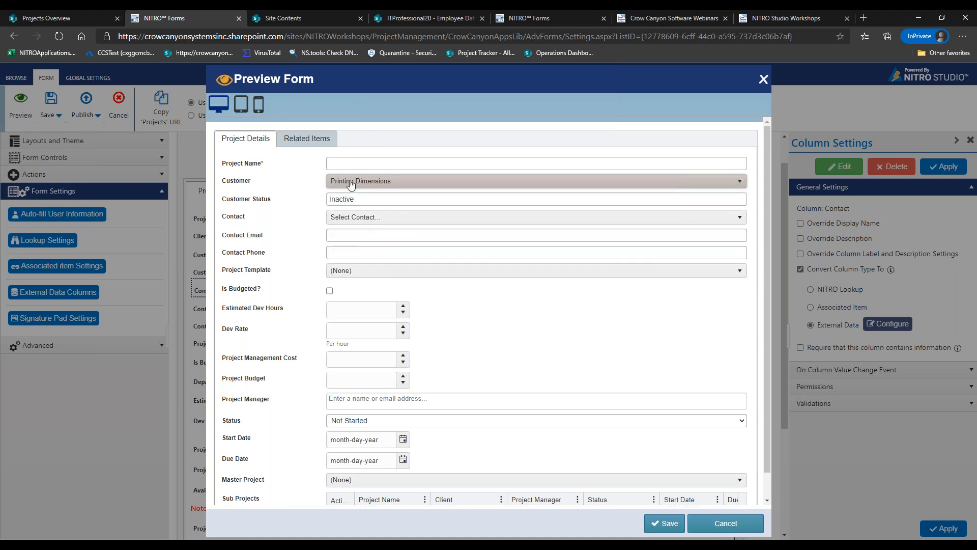
click(356, 217)
click(359, 260)
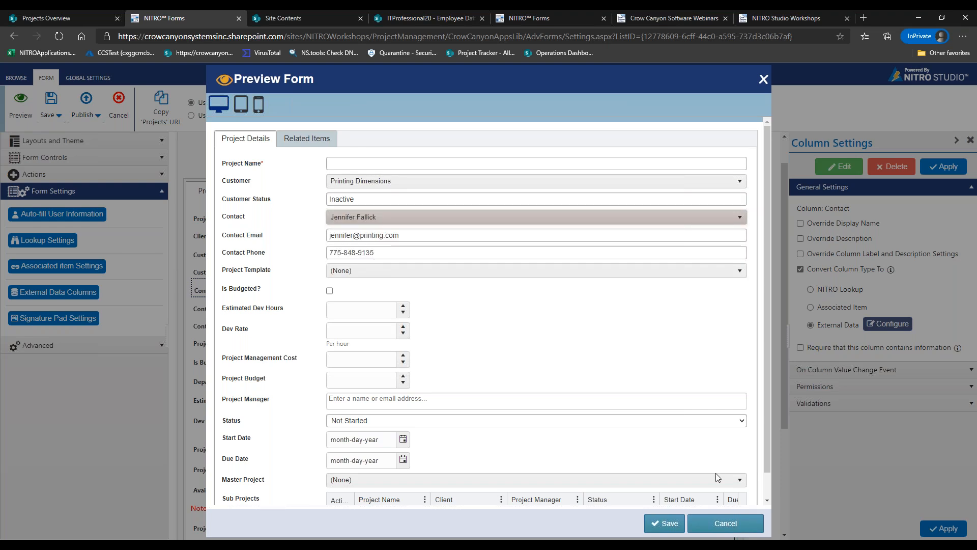
click(726, 524)
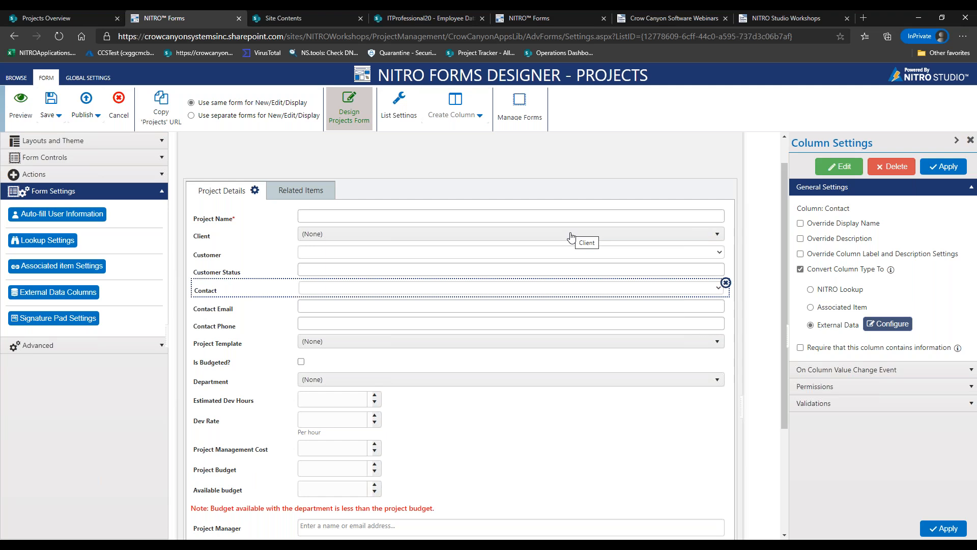
click(47, 295)
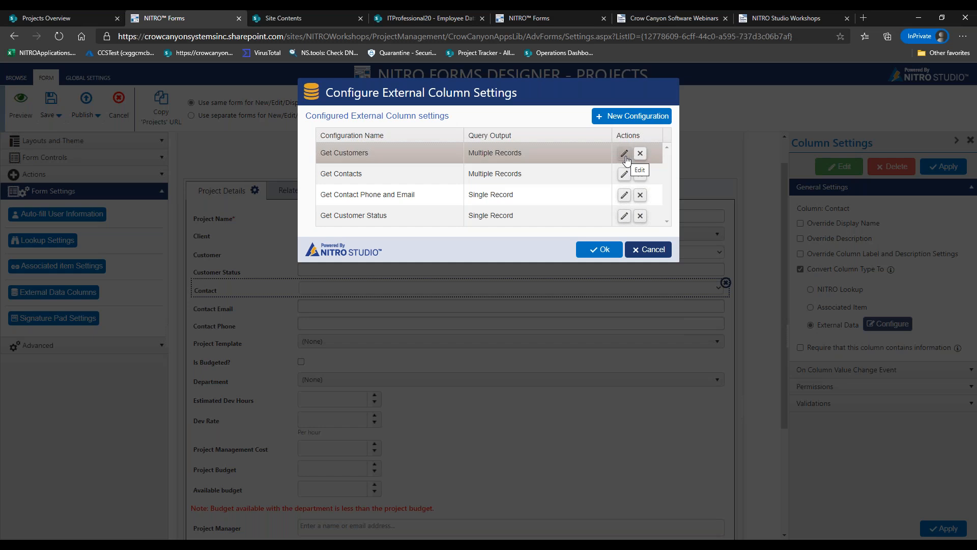
Turn on Enable Search for Get Customers, save, and preview the form's searchable Customer field
click(625, 158)
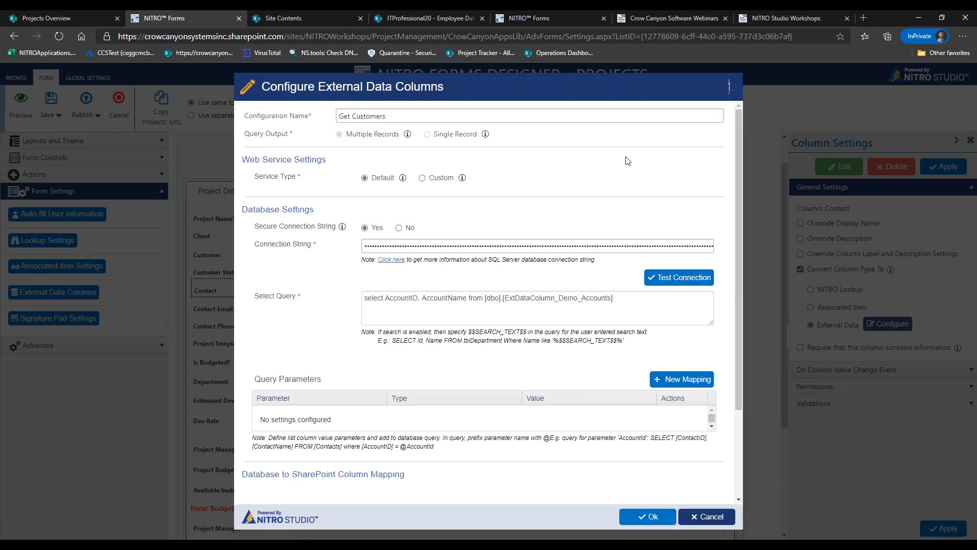
drag(735, 191, 736, 289)
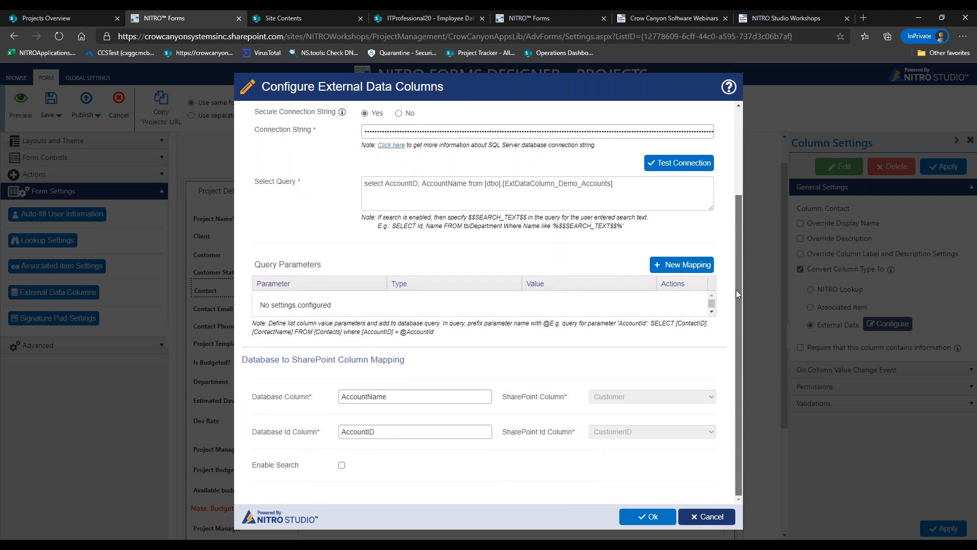
click(342, 465)
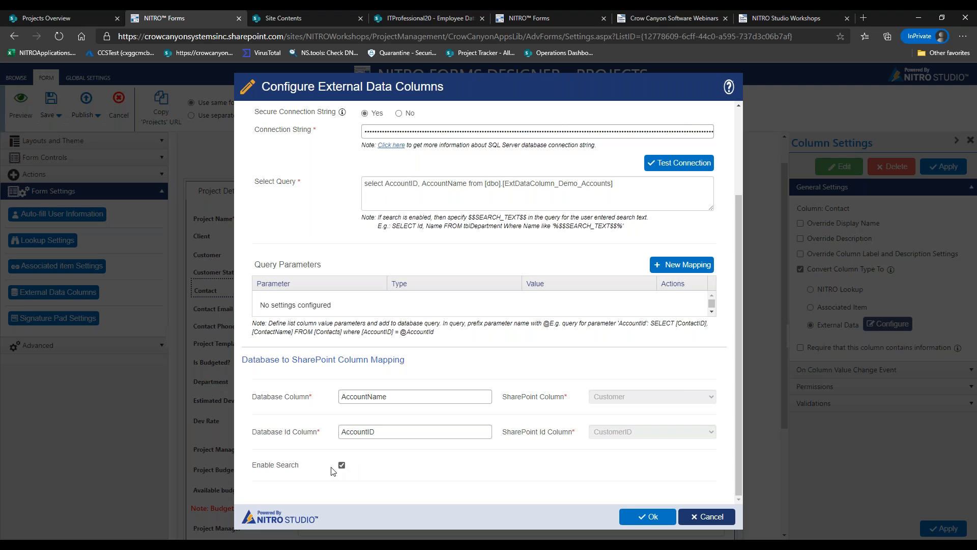
click(646, 519)
click(631, 249)
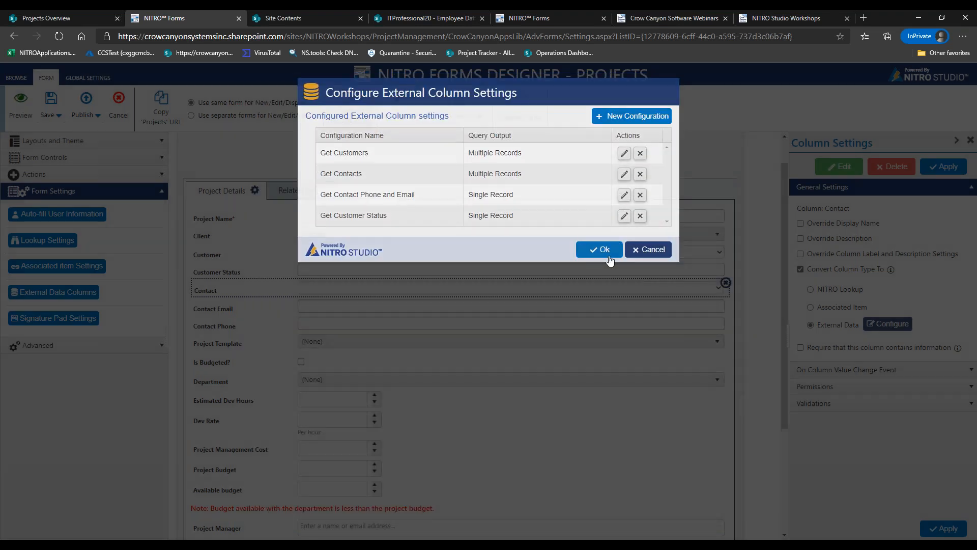
click(21, 98)
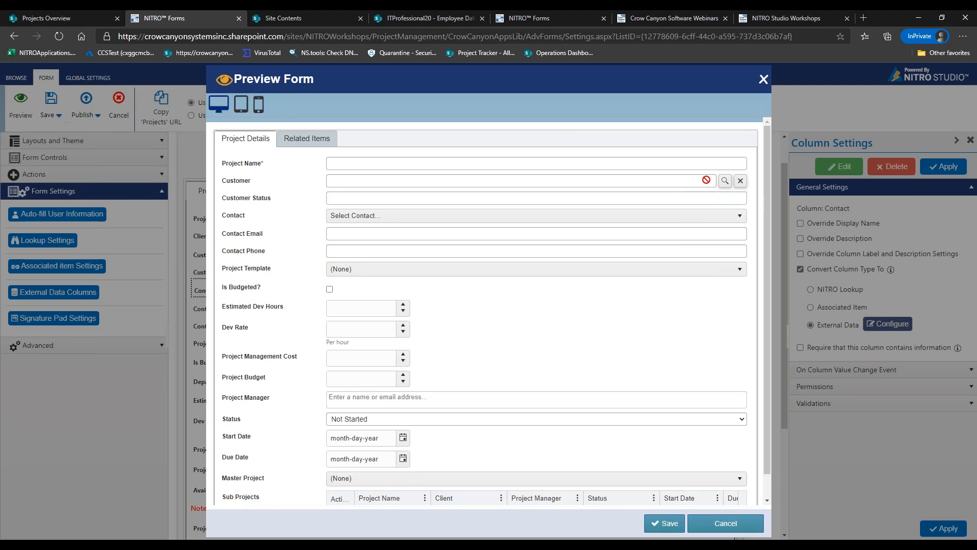
click(725, 181)
click(457, 145)
text(crow canyon)
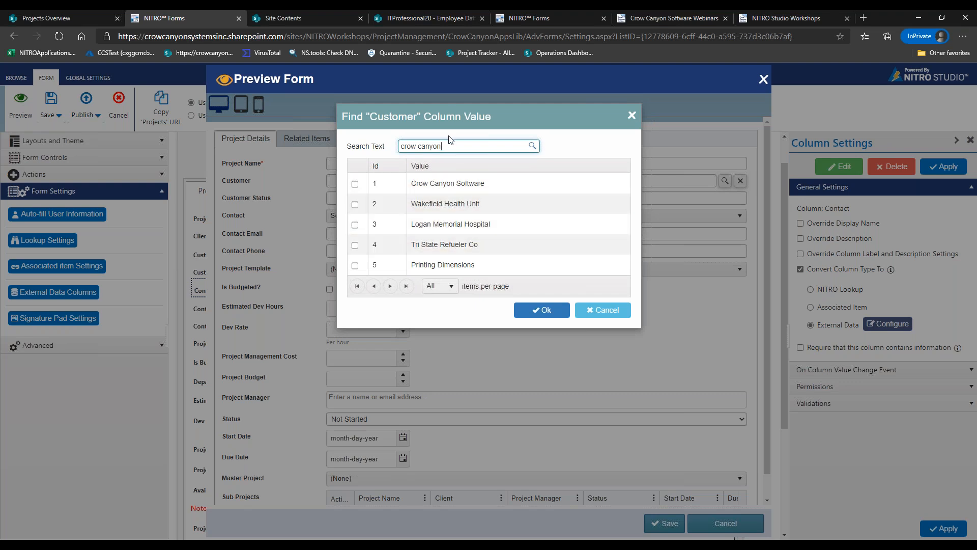
drag(449, 150, 361, 143)
text(wakefile)
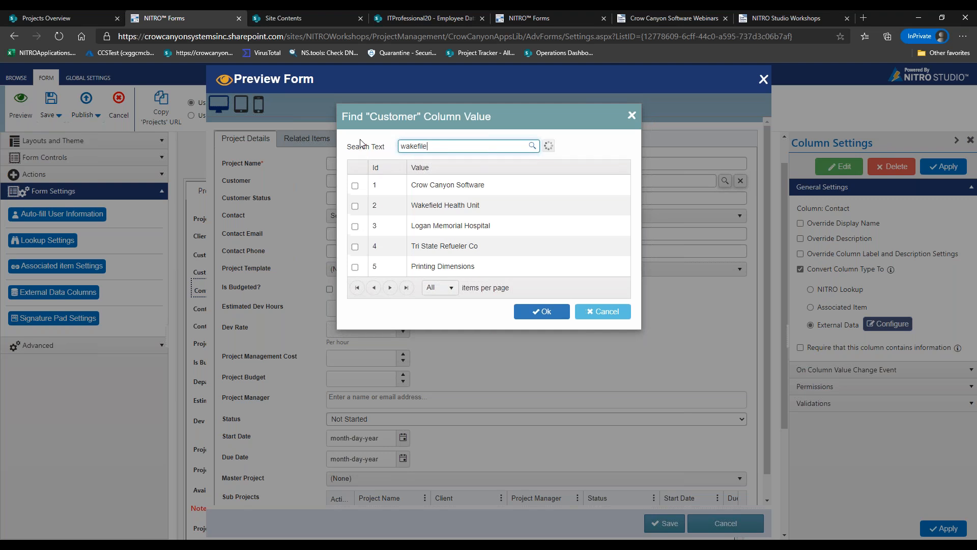
drag(430, 146, 423, 146)
key(Right)
key(BackSpace)
text(eld)
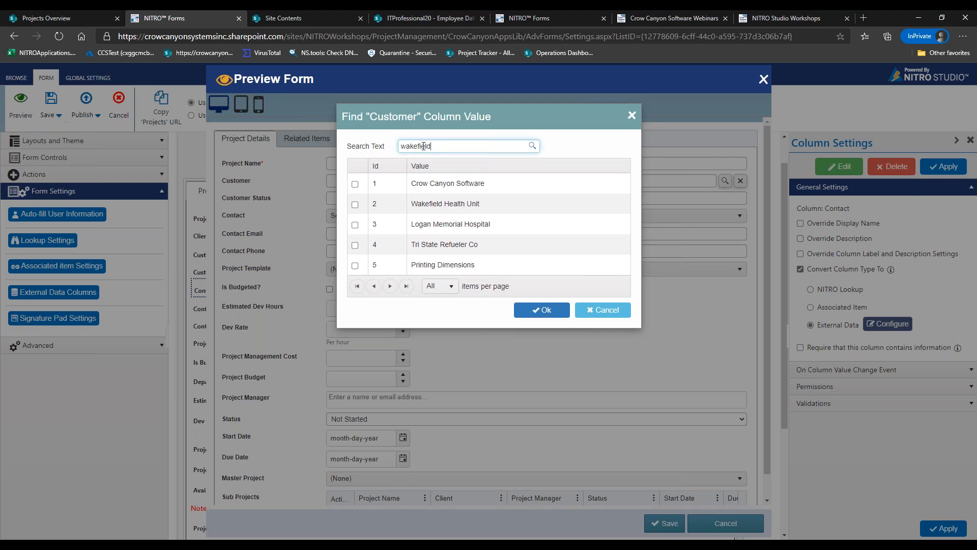
click(604, 311)
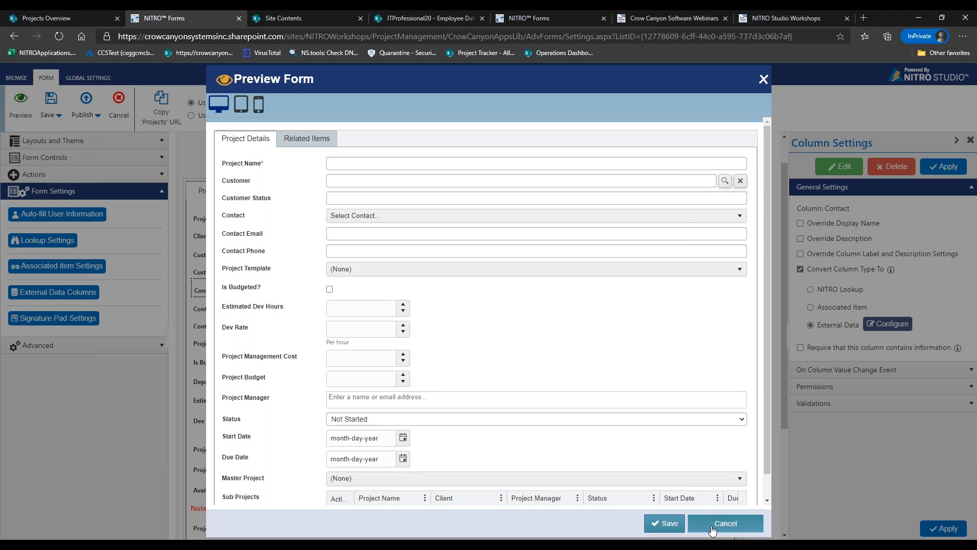
Close the old preview, select the Client field, and open a fresh Projects form preview
click(711, 530)
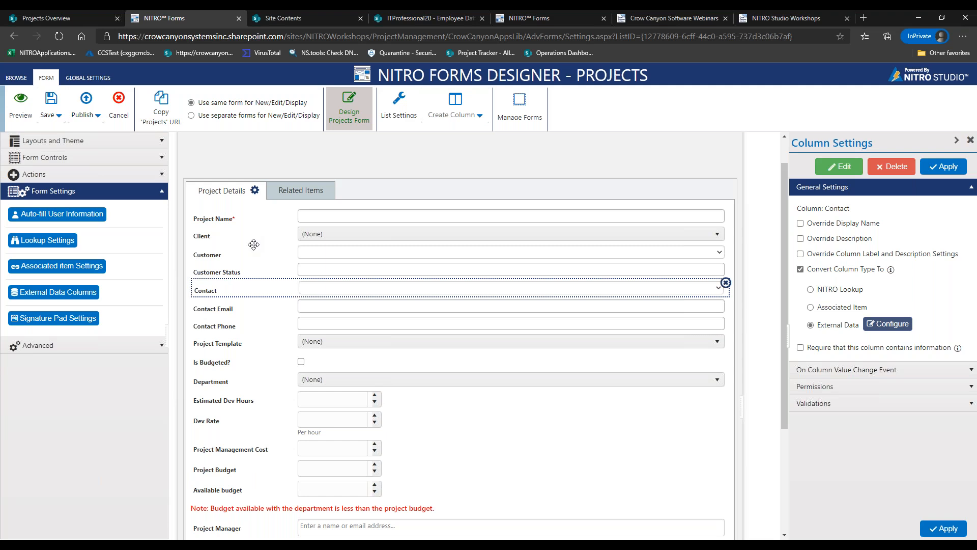
click(315, 243)
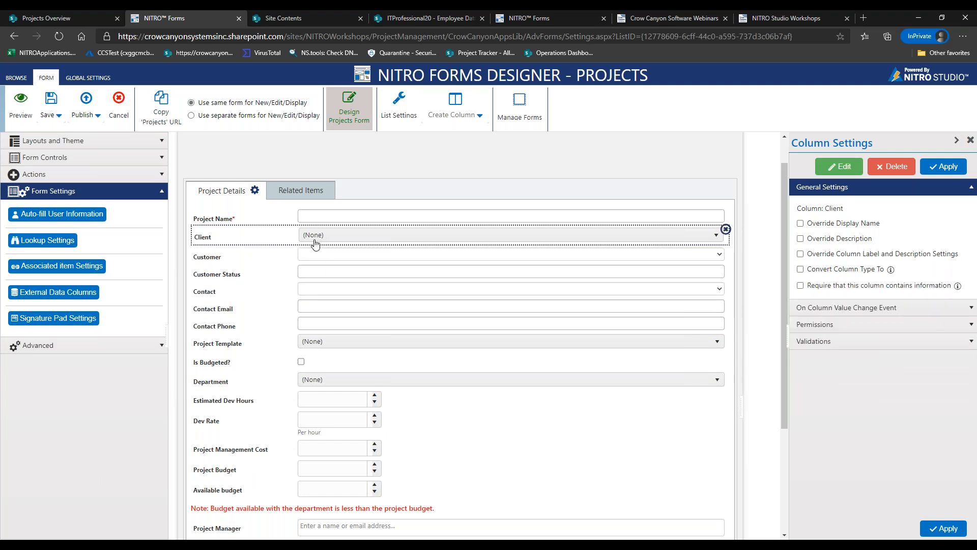
click(21, 116)
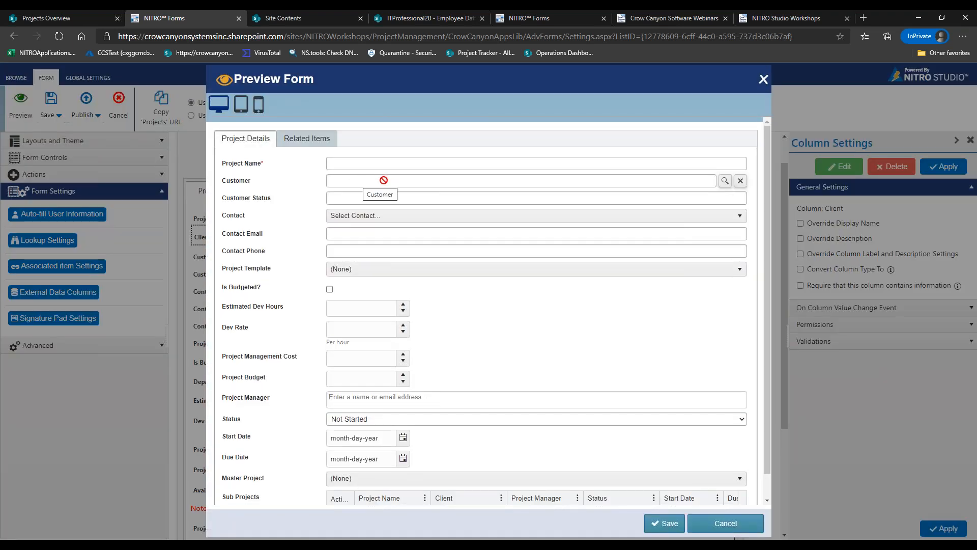
Close the Projects form preview to return to the form design
click(745, 525)
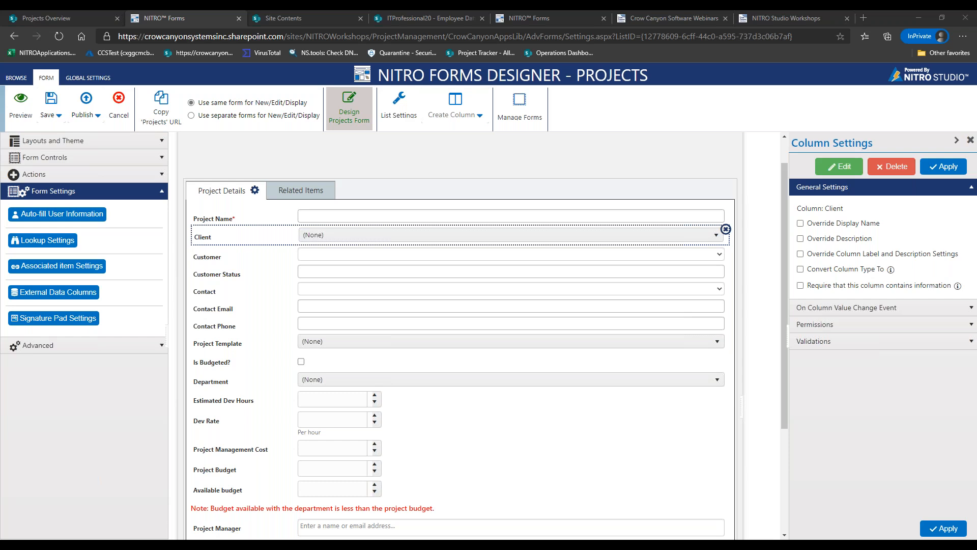
Open the Get Customers configuration from the External Data Columns list for editing
click(68, 294)
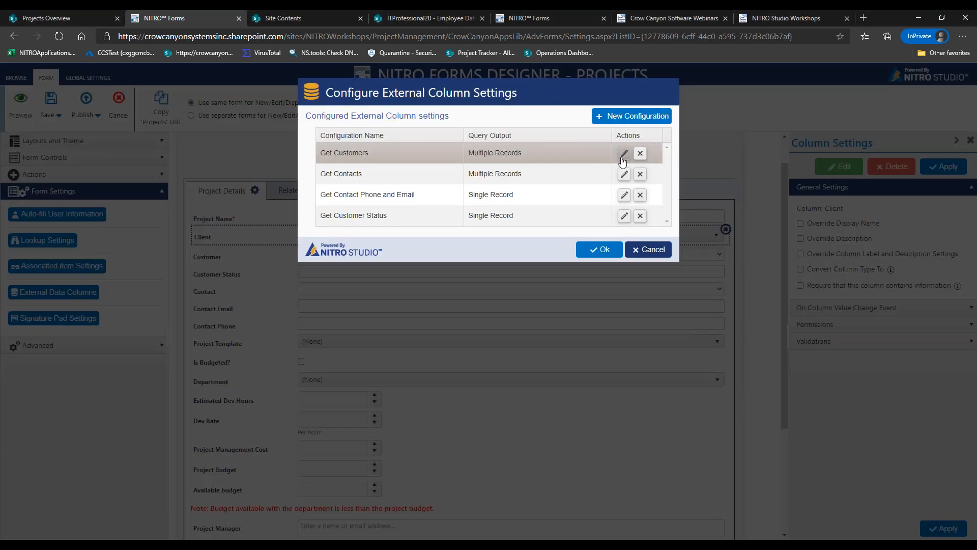
click(624, 153)
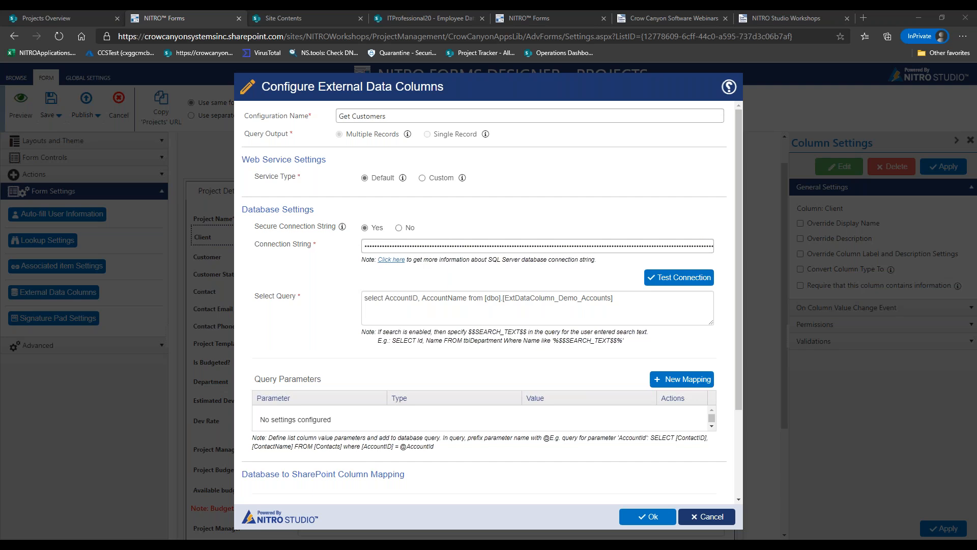
Remove the accidentally pasted text after 'Get Customers' in the name, then cancel the configuration
click(466, 115)
text(Server=tcp:cxggcmcbh4.database.windows.net,1433;Database=CCSTest;Uid=ccsdemo@cxggcmcbh4)
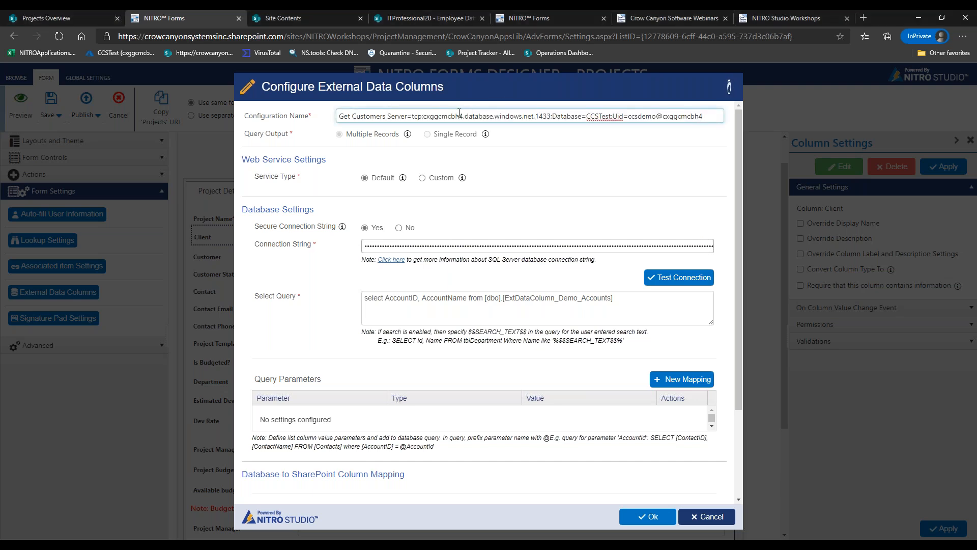
drag(388, 116, 709, 114)
key(ctrl+x)
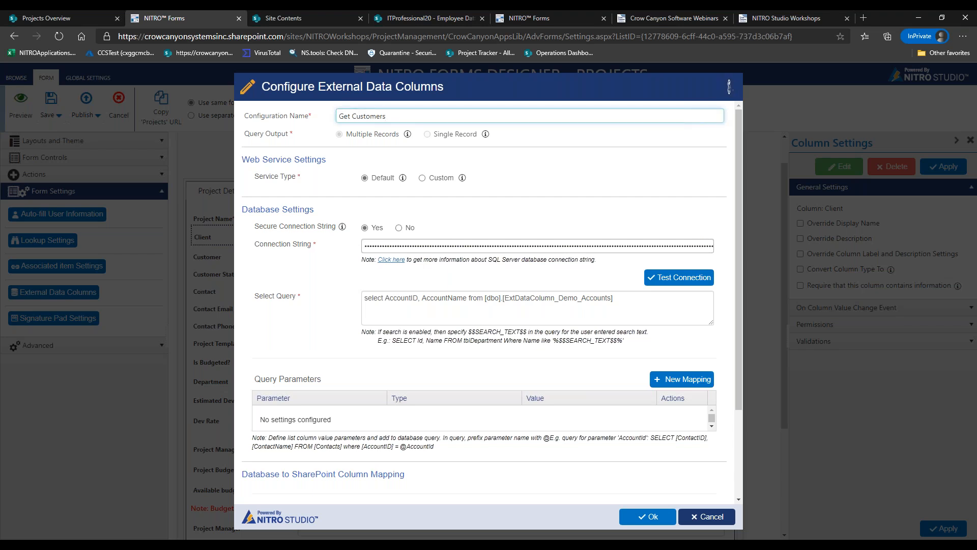
click(697, 517)
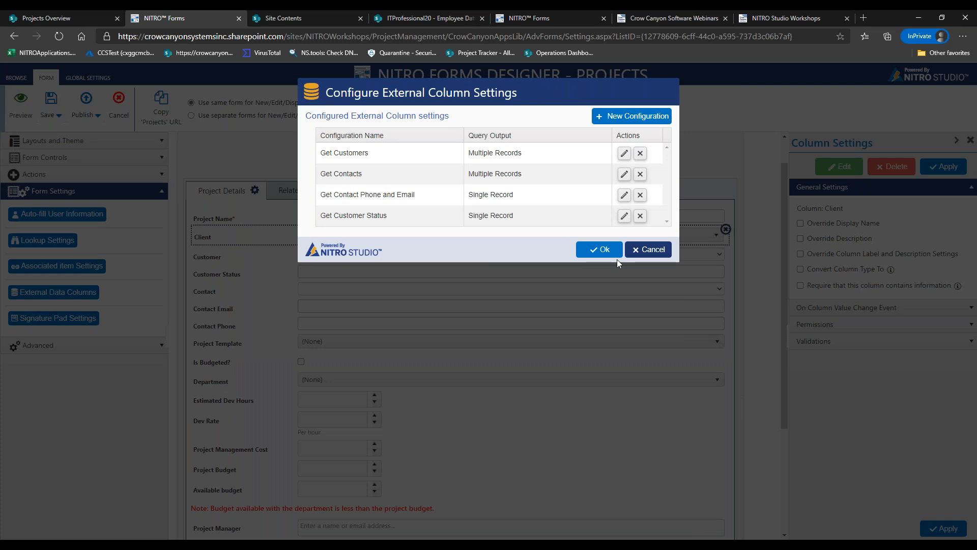
Close the Configure External Column Settings list to return to the Projects form
click(603, 249)
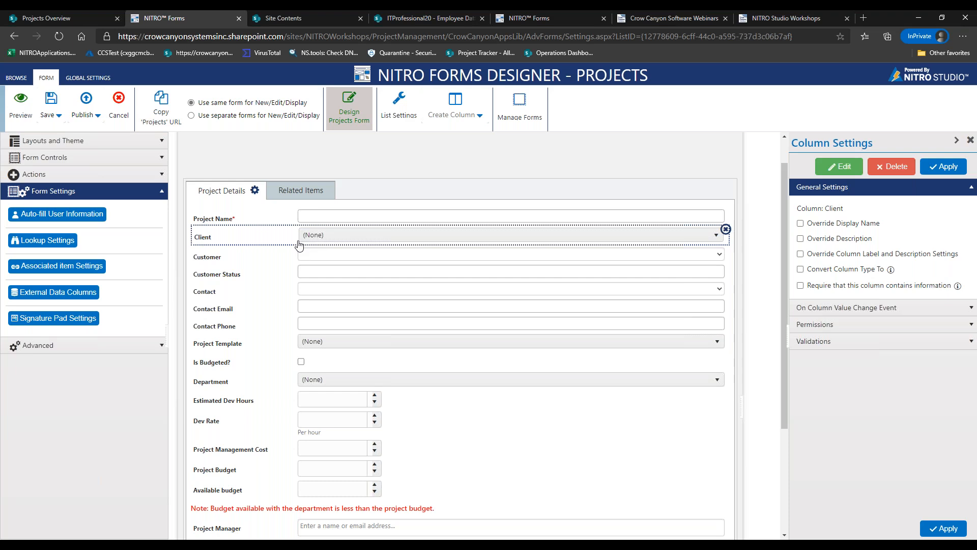
click(266, 287)
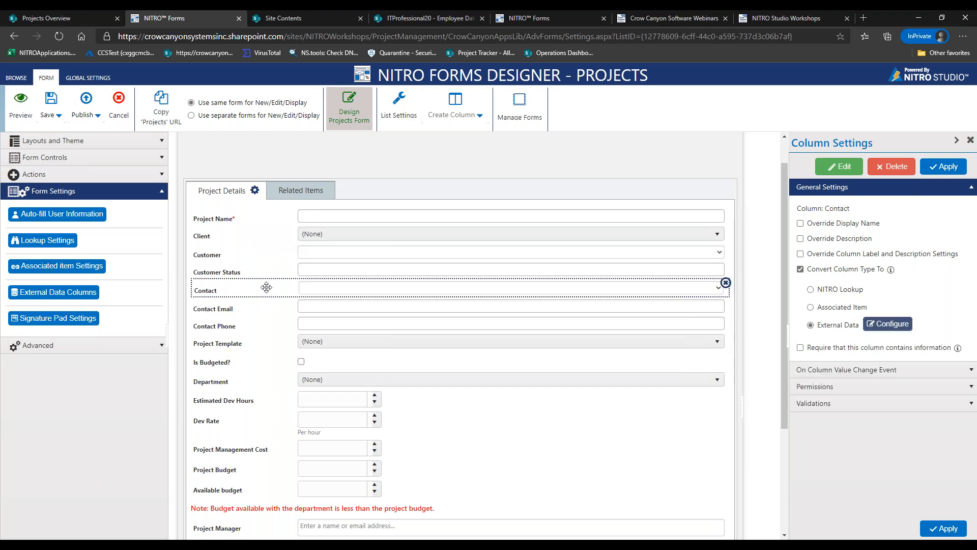
click(269, 240)
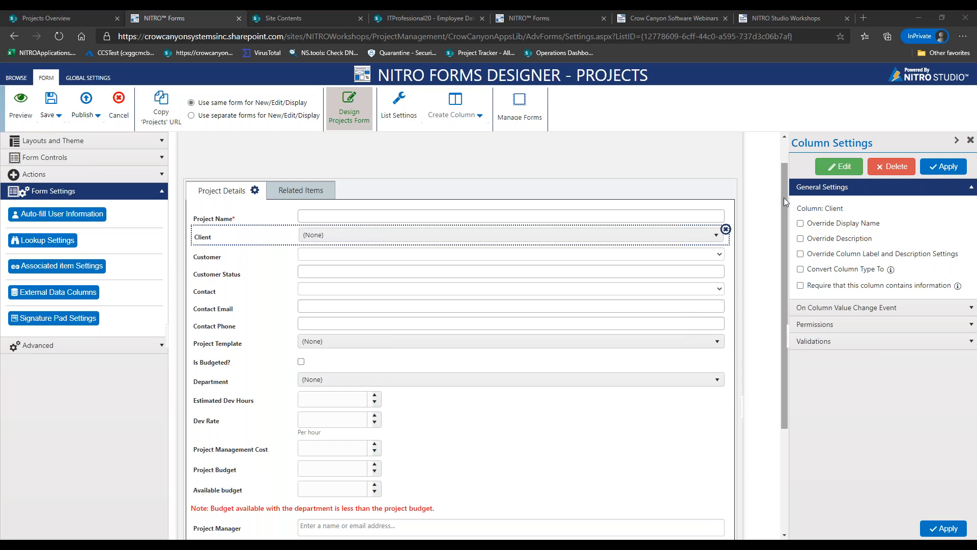
Review the Get Contact Phone and Email query, CustomerID parameter and Email/Phone mappings, then cancel
click(64, 297)
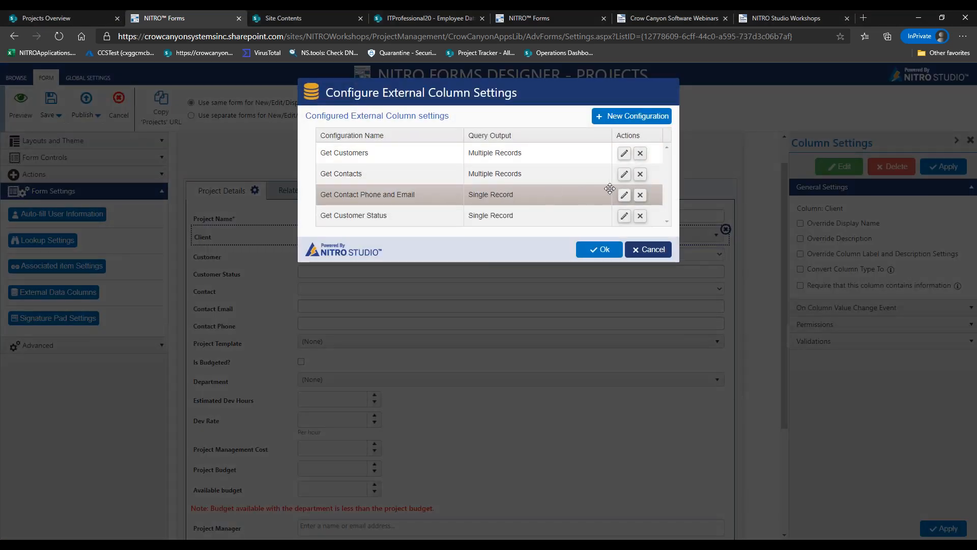
click(624, 195)
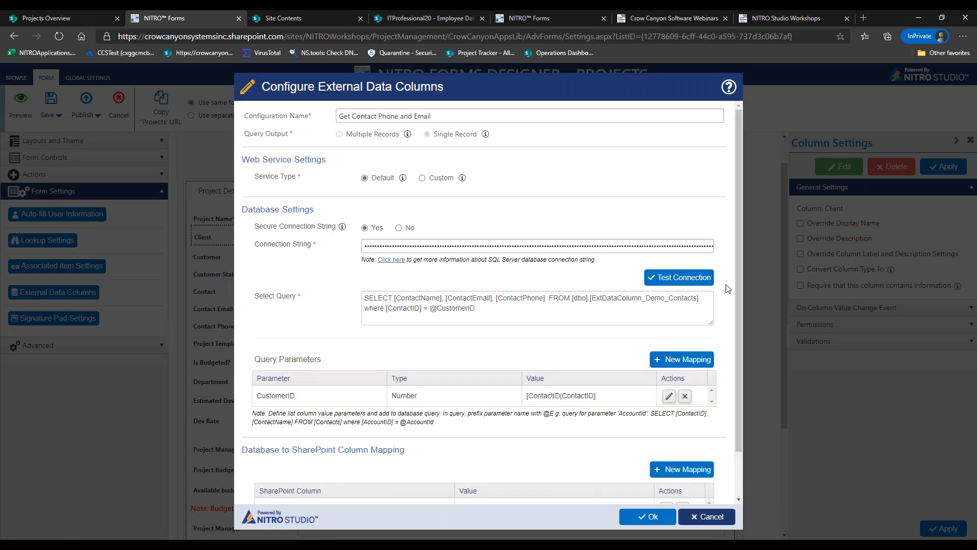
drag(739, 285, 737, 327)
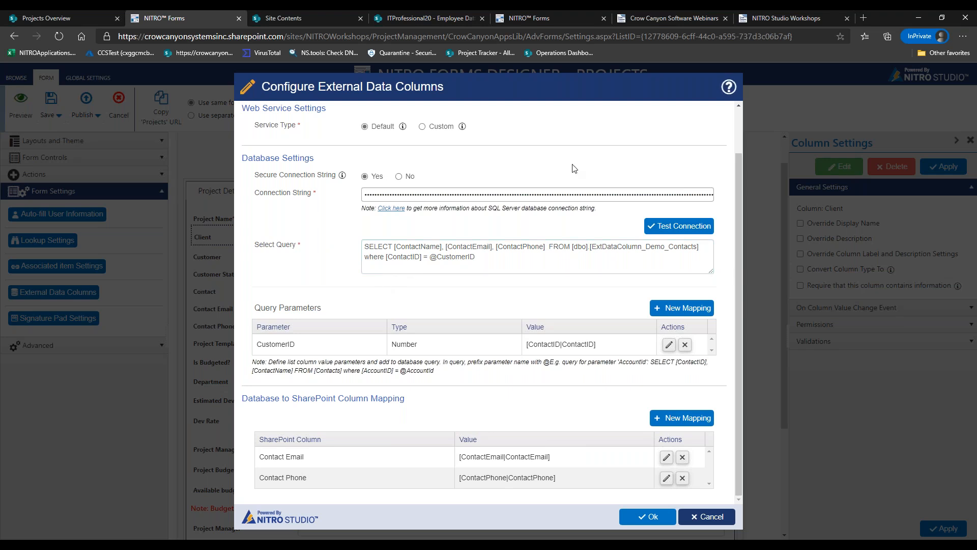
drag(738, 205, 740, 159)
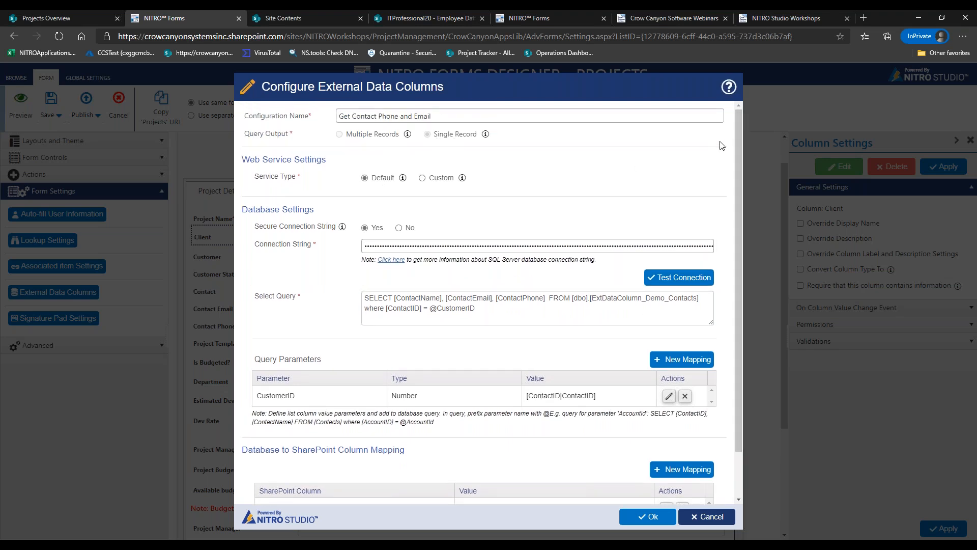
scroll(736, 141, down, 1)
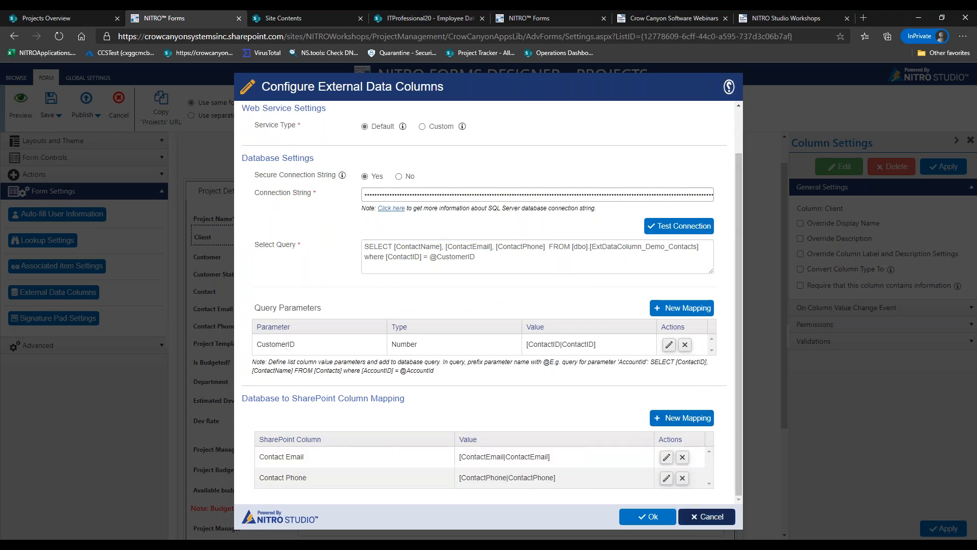
click(693, 516)
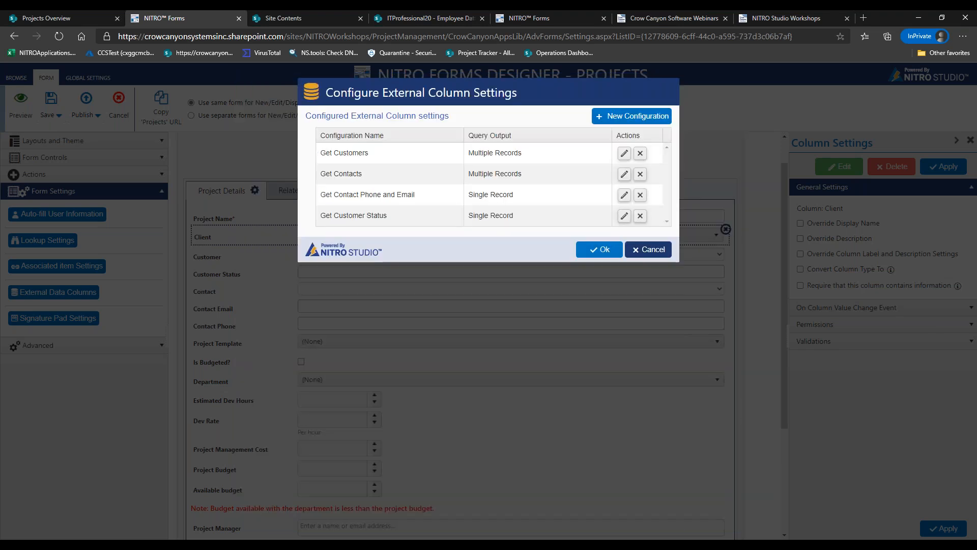
Close the configurations list and start a cross-site lookup column named Products
click(649, 251)
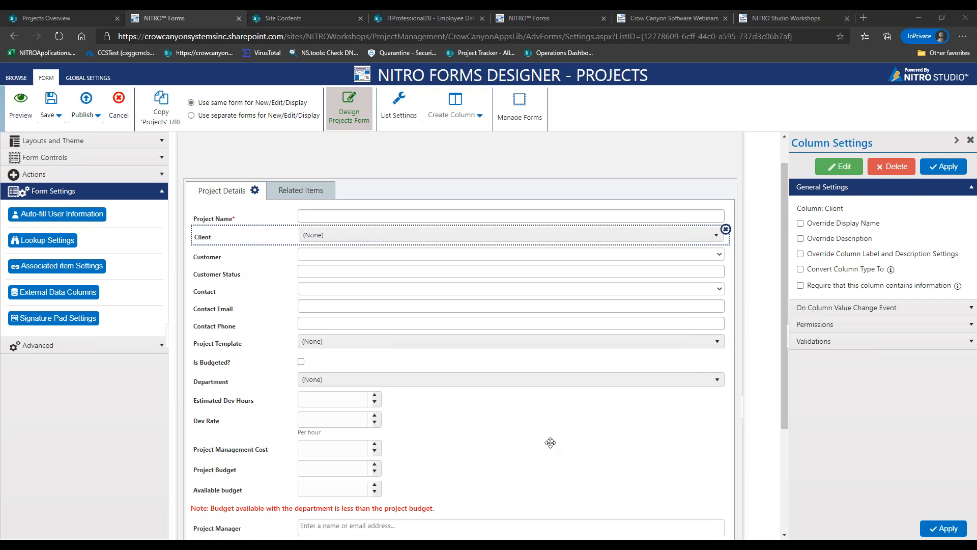
click(477, 116)
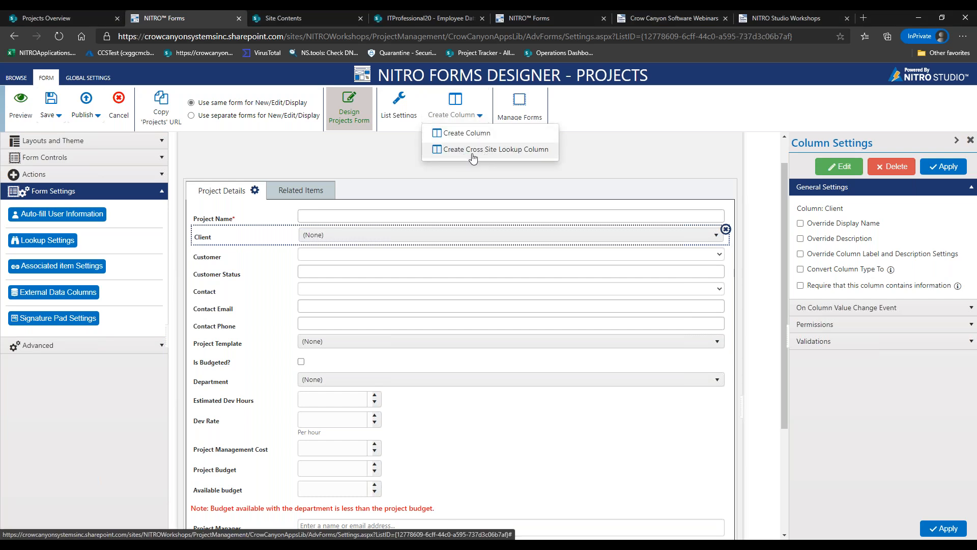
click(472, 150)
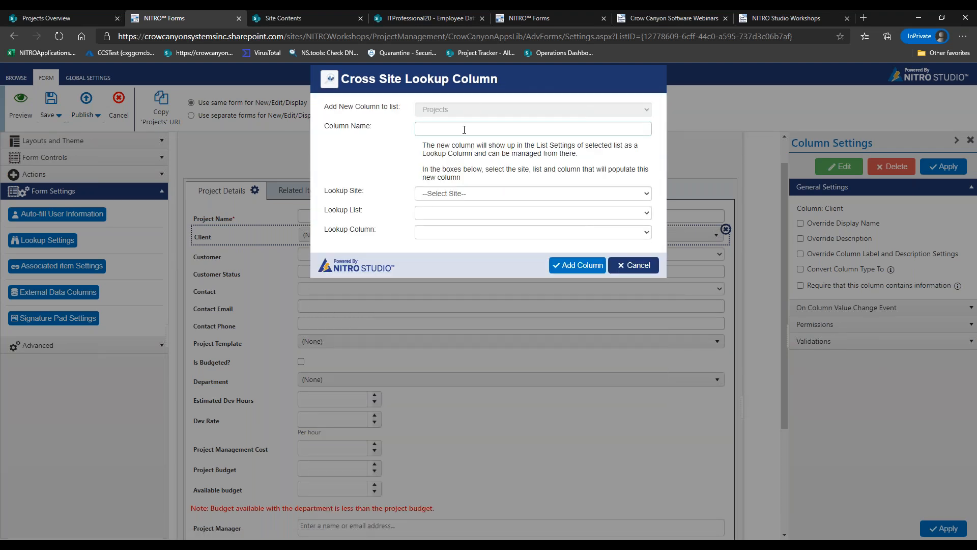
click(464, 129)
click(436, 148)
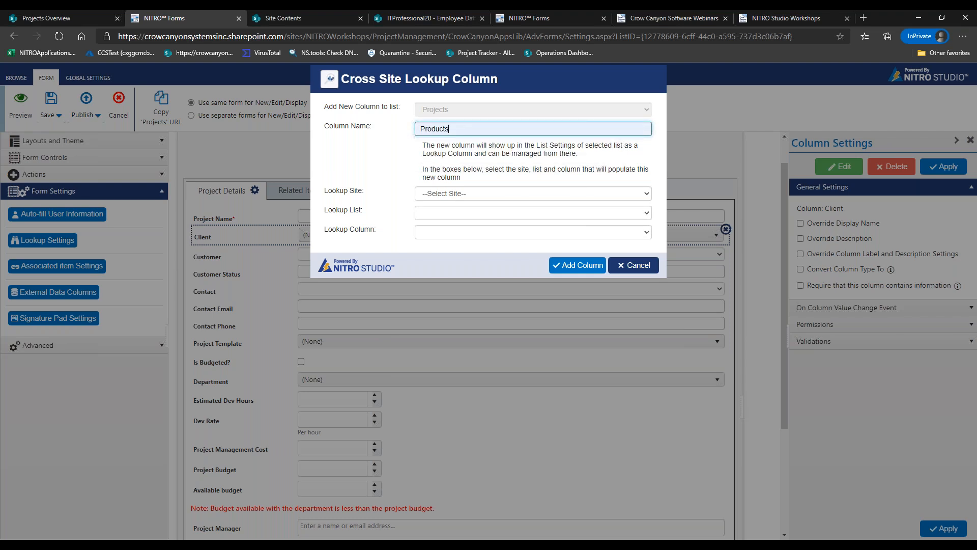
Browse the Lookup Site list without choosing a site, then cancel the Products column
click(450, 194)
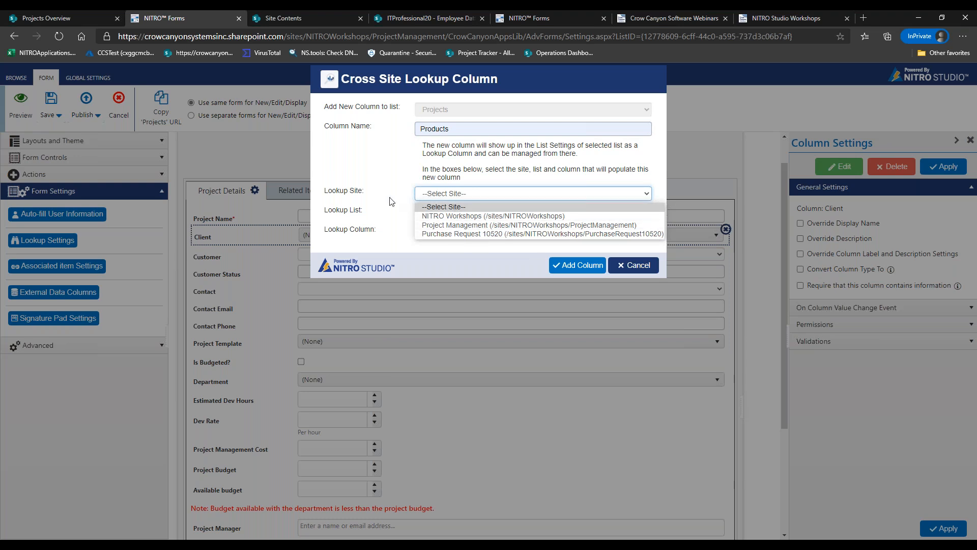
click(419, 197)
click(441, 197)
click(408, 204)
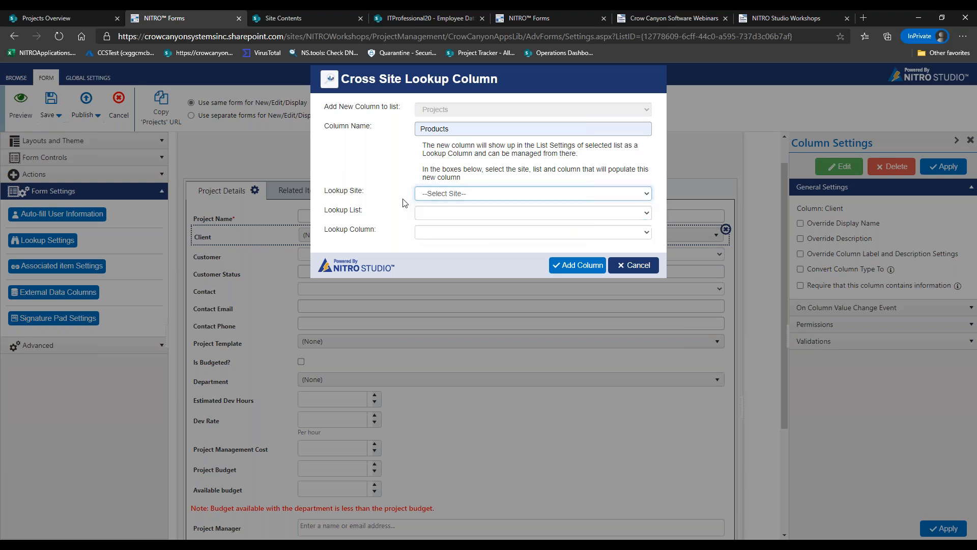
click(570, 193)
click(614, 243)
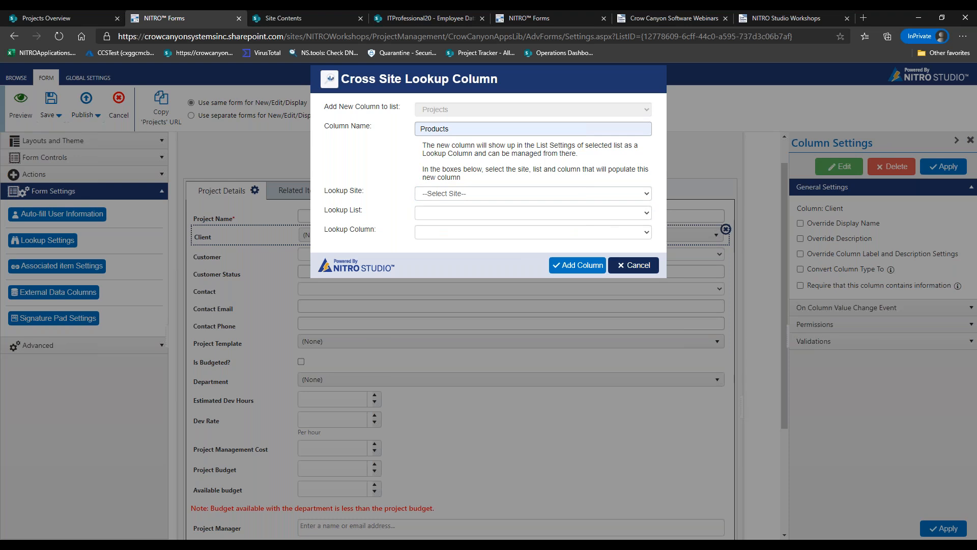
click(633, 265)
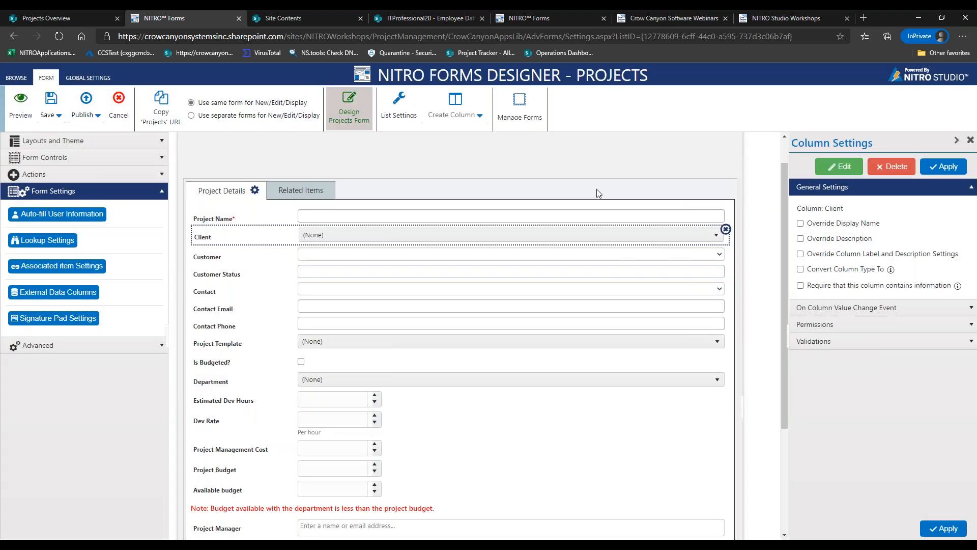
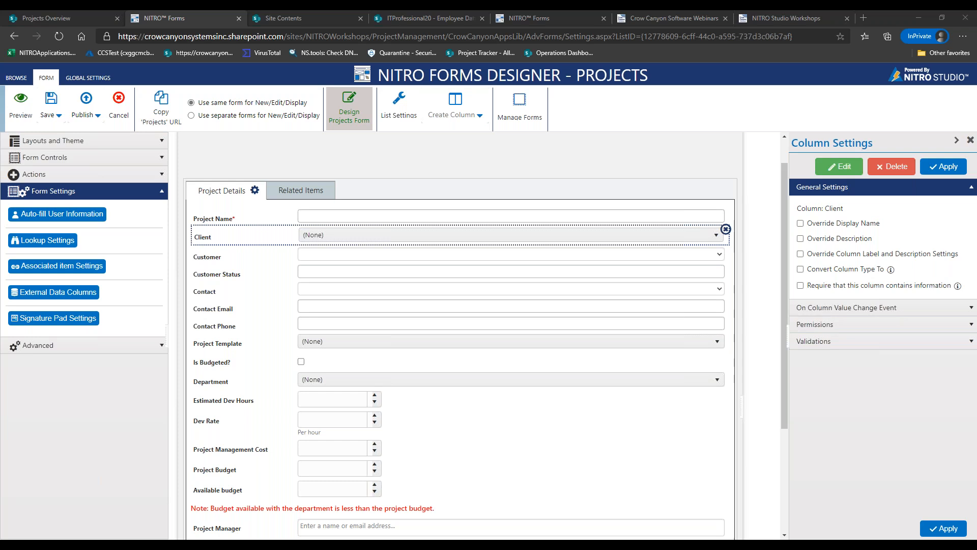
Place a Custom Action button above Client and open the Projects list's Custom Actions page
click(38, 162)
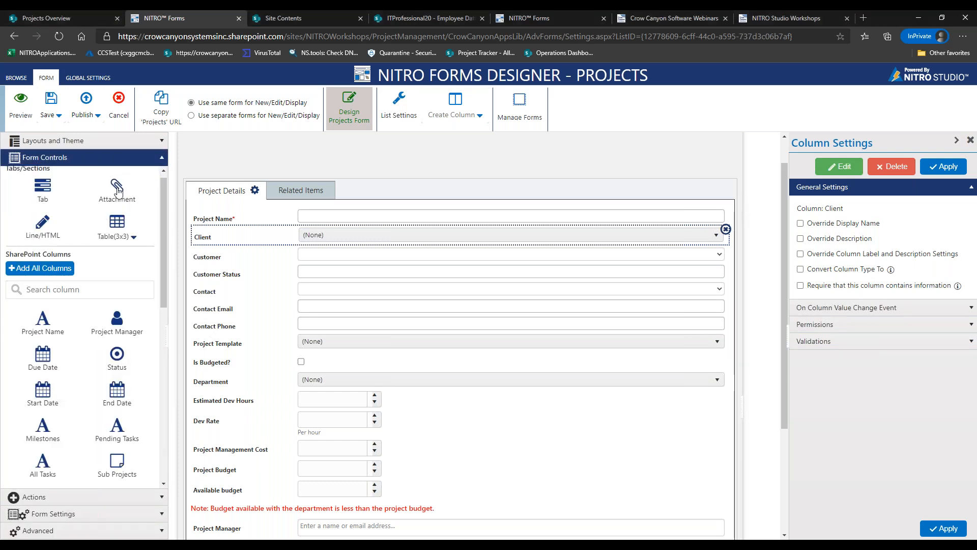
click(144, 162)
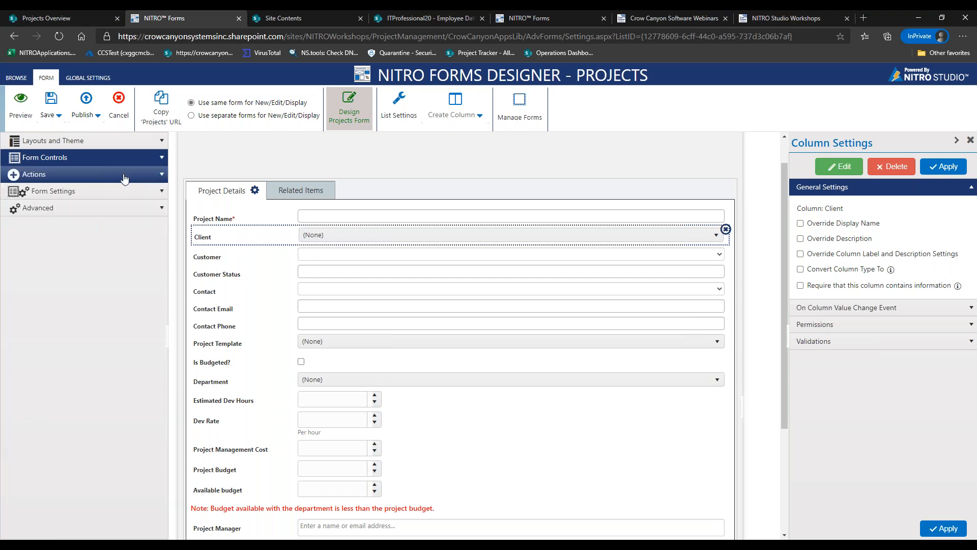
click(132, 174)
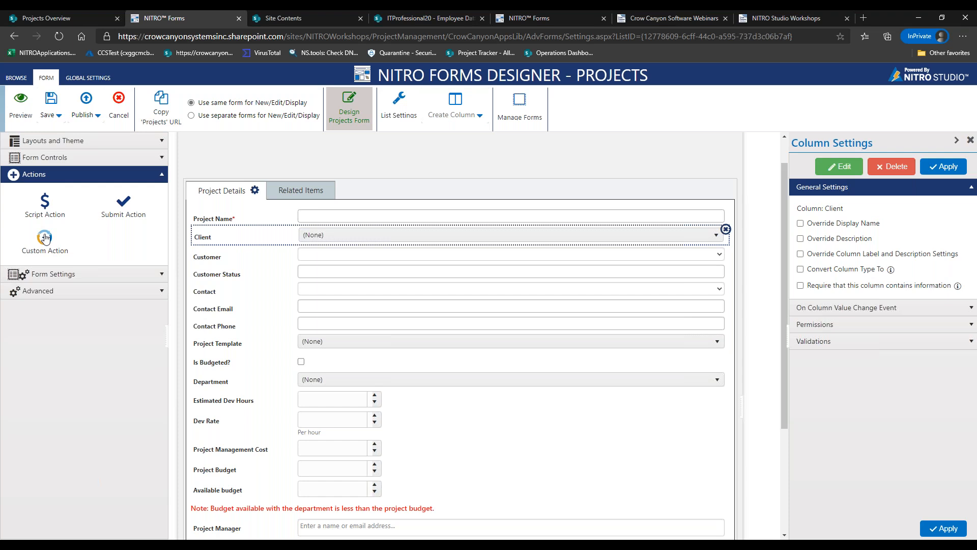
drag(44, 237, 705, 261)
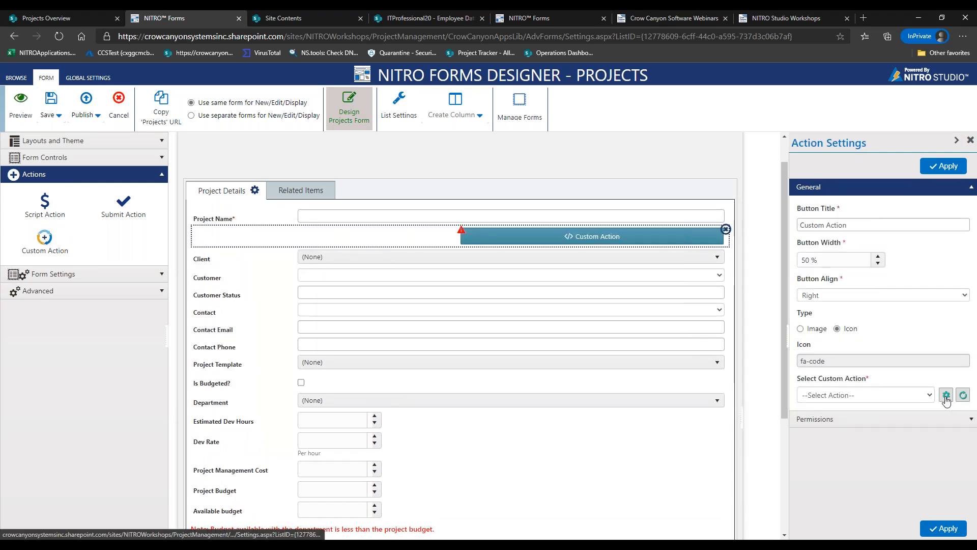
click(946, 395)
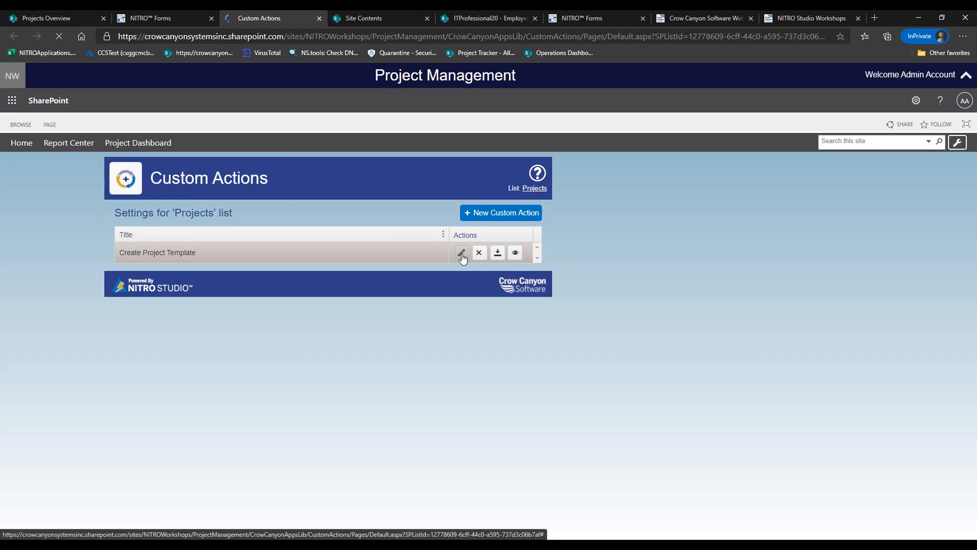
Open the Create Project Template custom action to view its existing actions
click(461, 253)
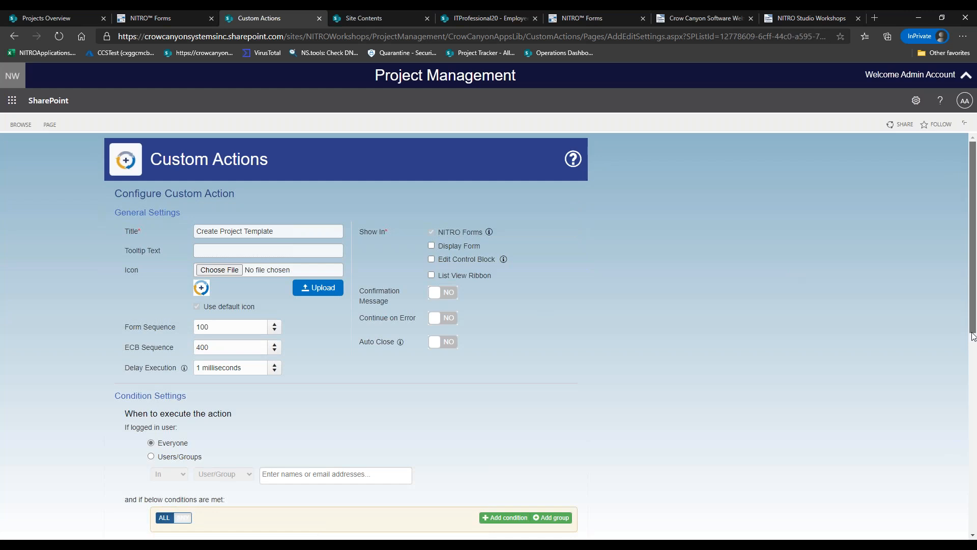
scroll(973, 393, down, 2)
scroll(973, 394, down, 3)
Browse the New Action types, including Microsoft Teams actions, without adding any
click(559, 364)
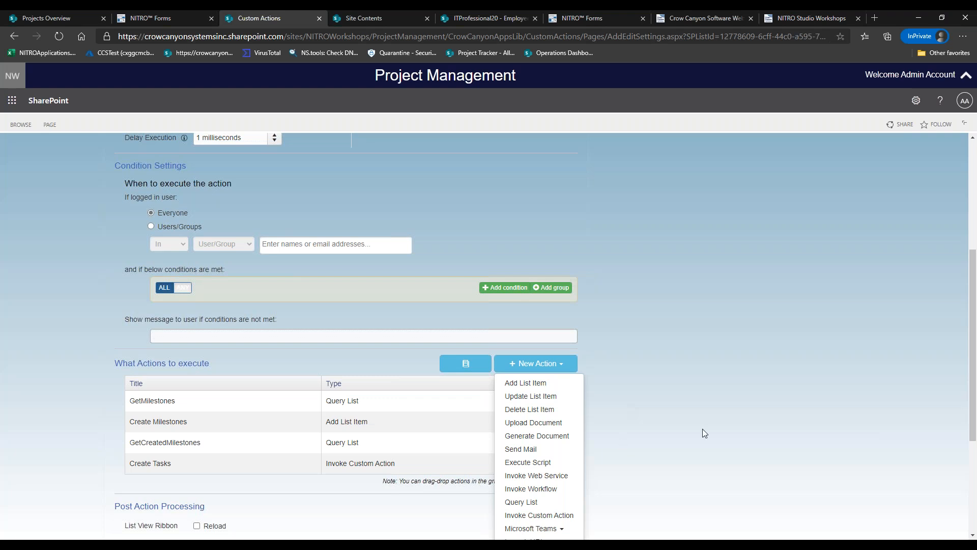
scroll(543, 429, down, 1)
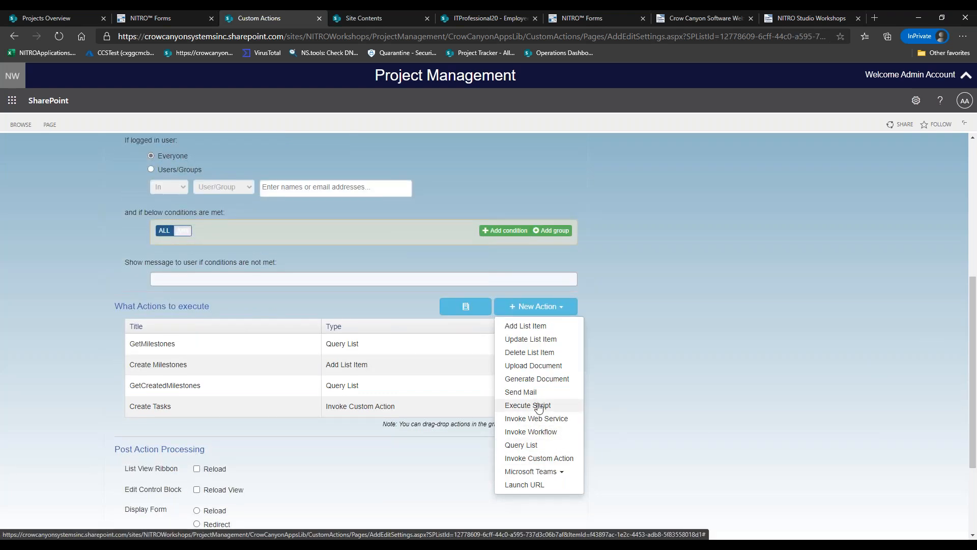
click(658, 388)
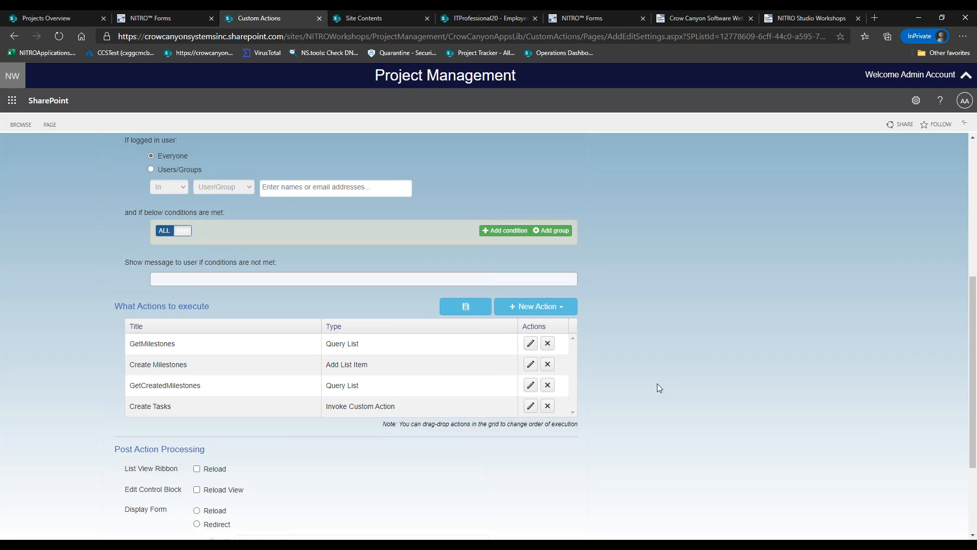
click(573, 312)
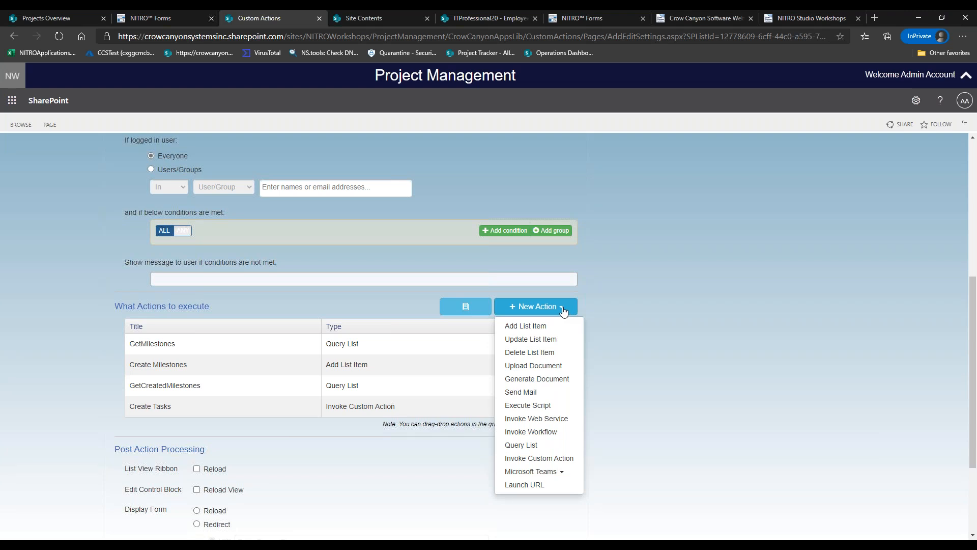
click(540, 312)
click(541, 311)
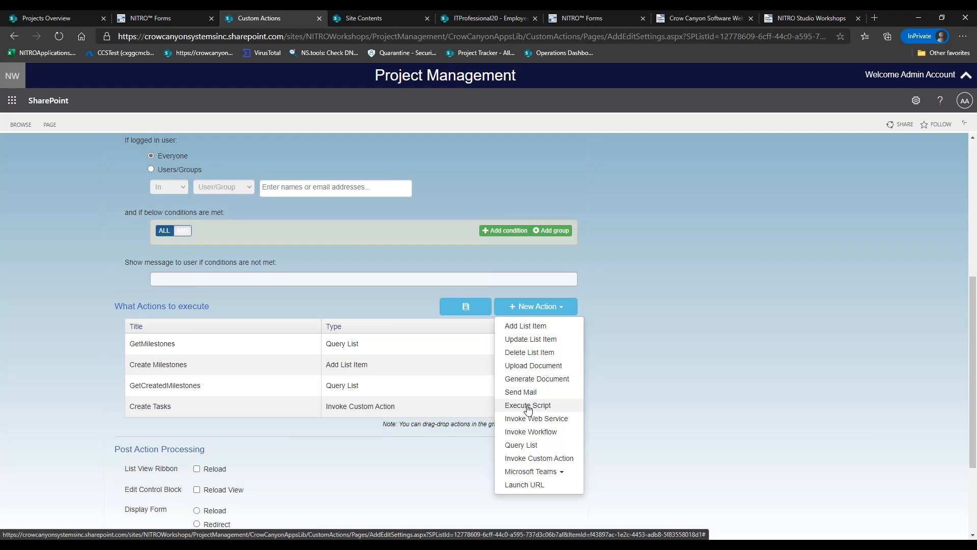
click(531, 472)
click(635, 349)
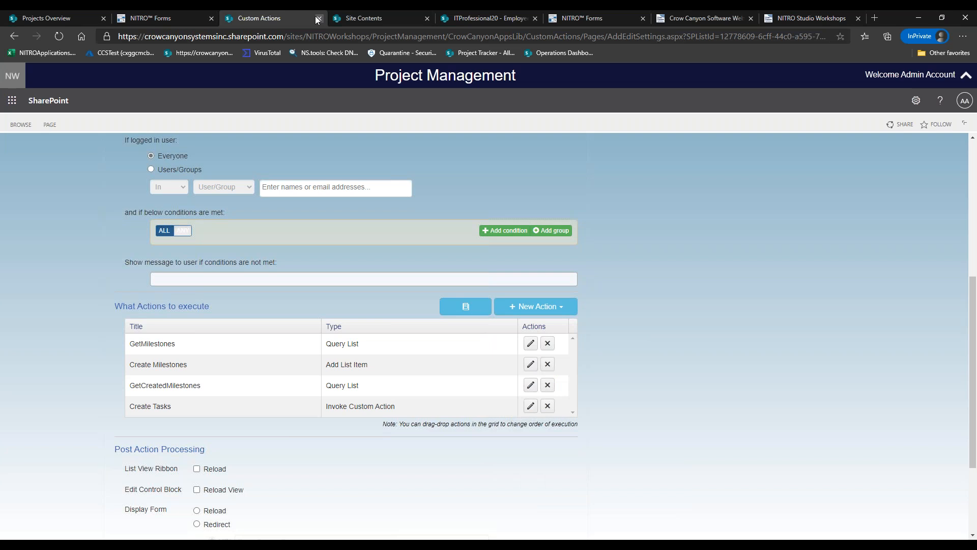
Back in the Projects form, delete the Custom Action button and open Advanced > Form Event Actions
click(167, 19)
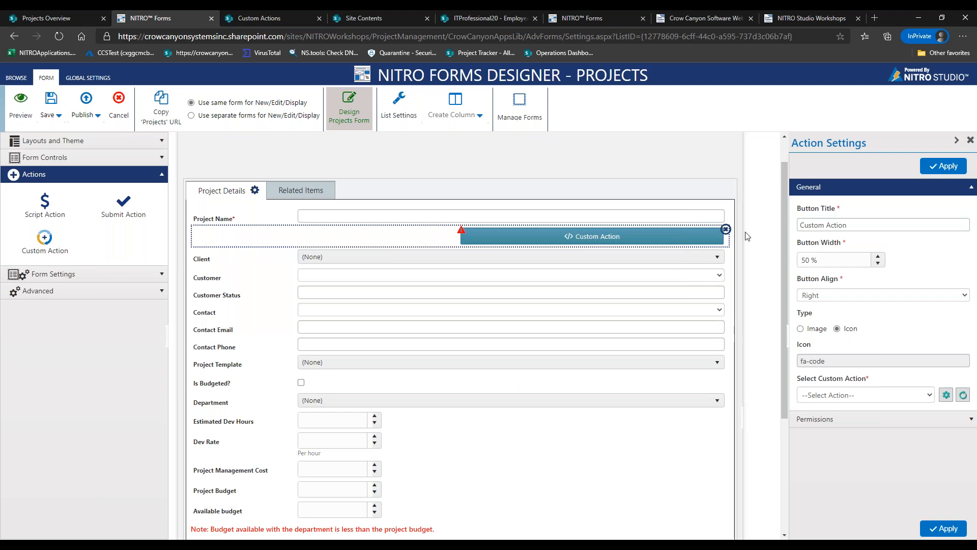
click(725, 229)
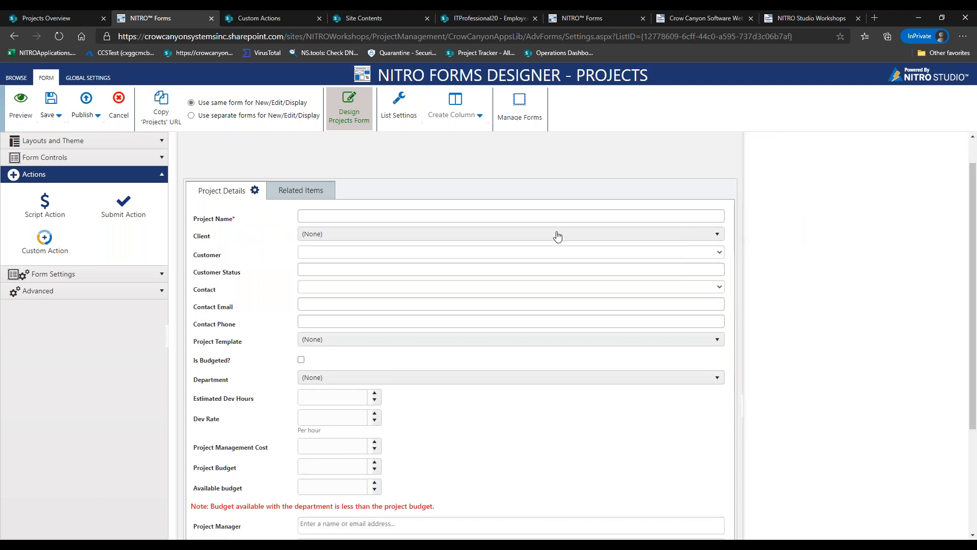
click(65, 274)
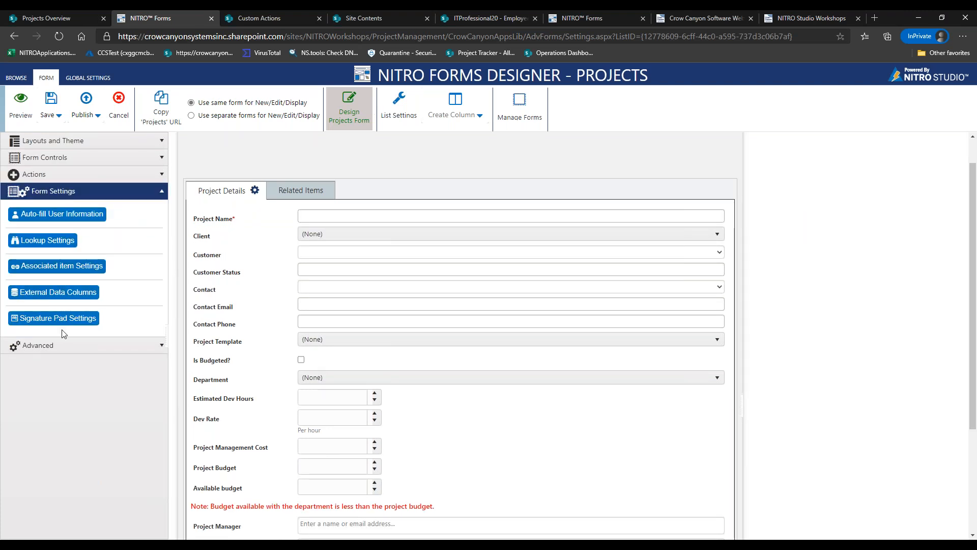
click(66, 346)
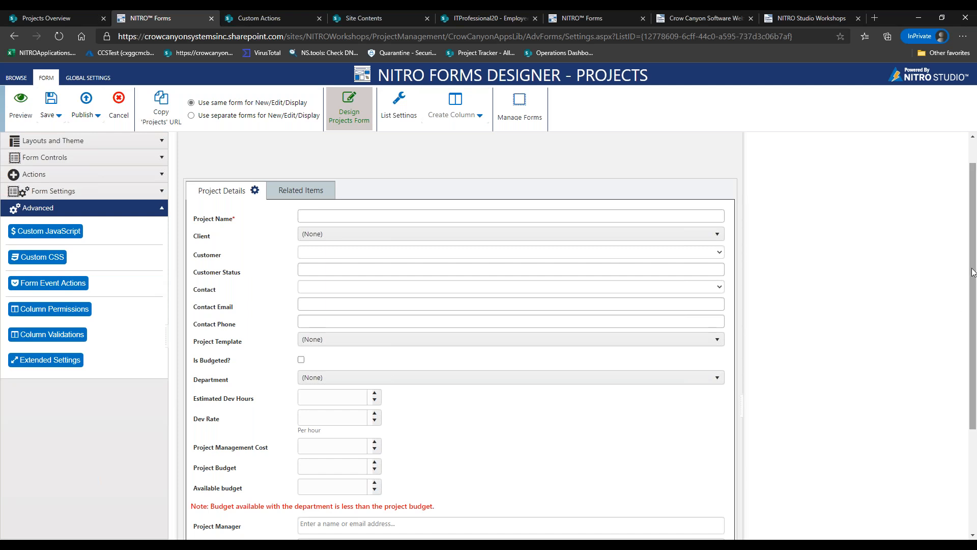
mouse_move(973, 271)
mouse_down()
mouse_move(972, 314)
mouse_move(973, 244)
mouse_move(972, 269)
mouse_up()
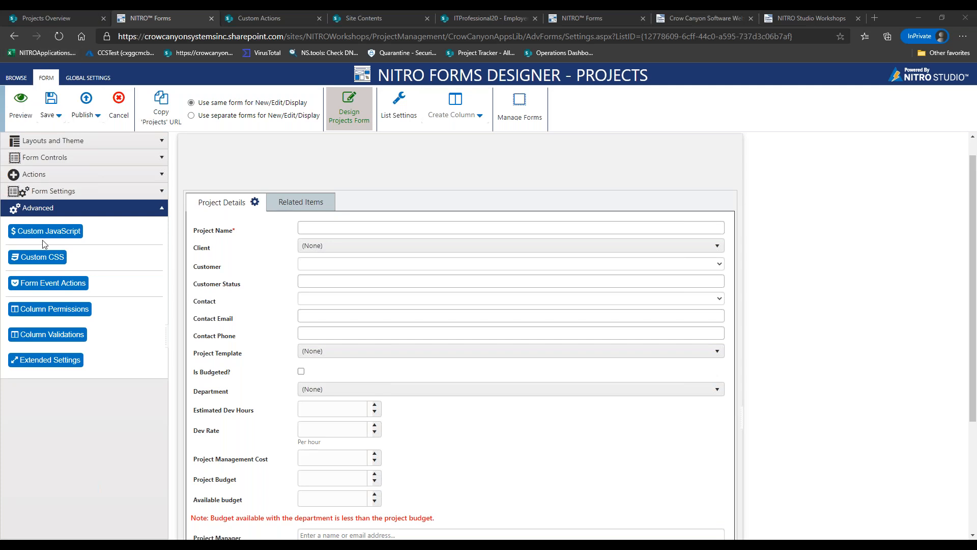
click(53, 284)
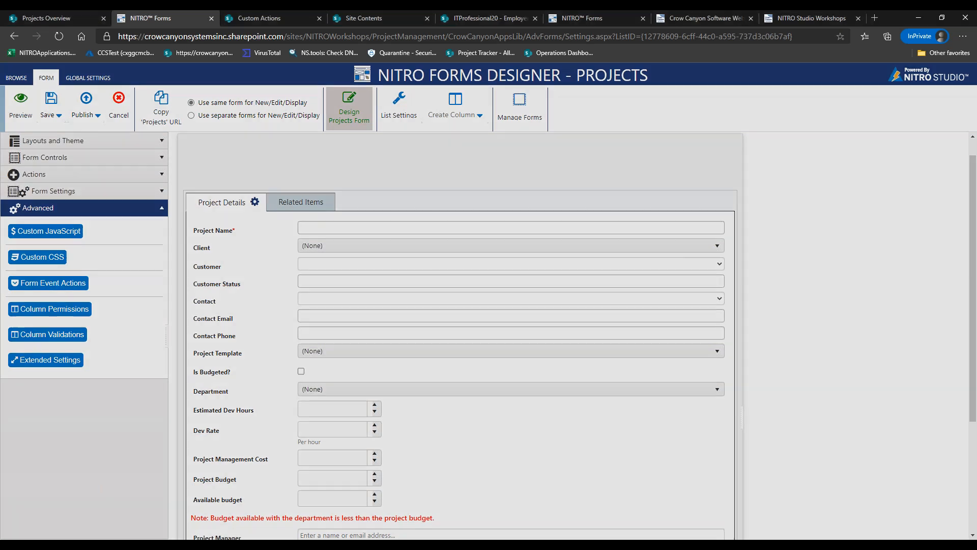
click(623, 161)
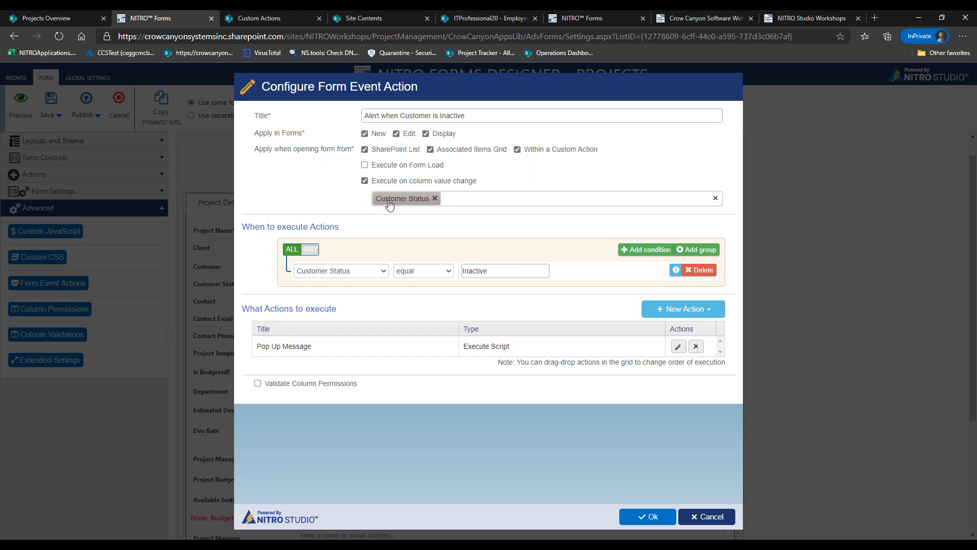
click(460, 199)
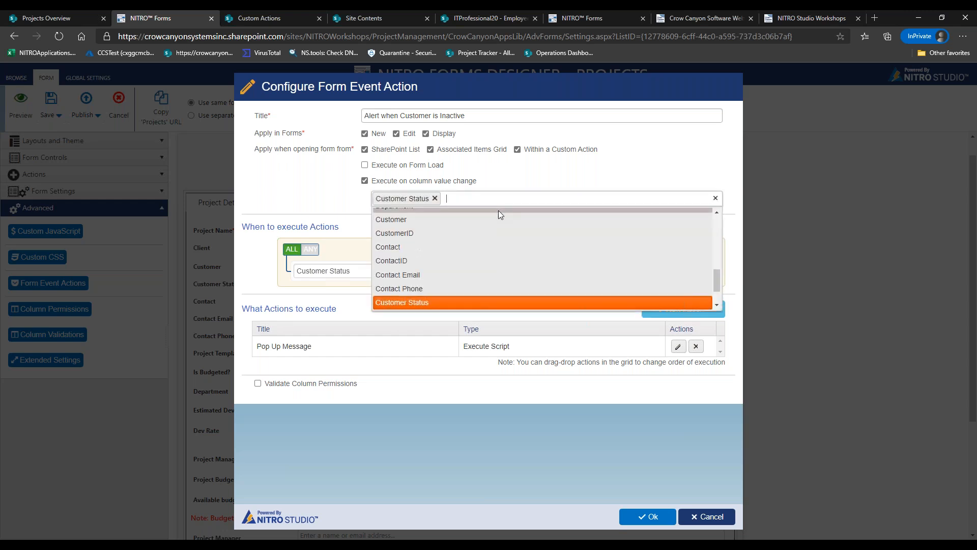
click(526, 178)
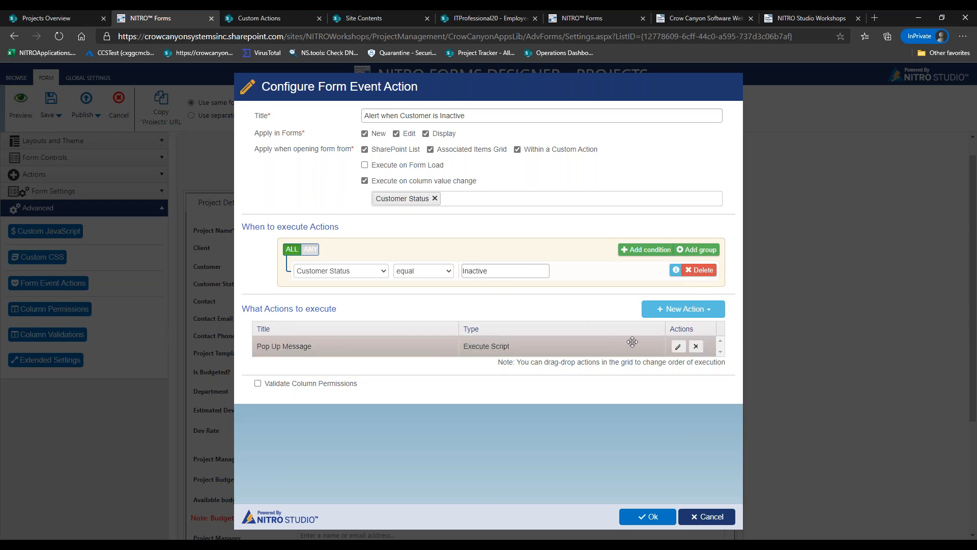
click(678, 347)
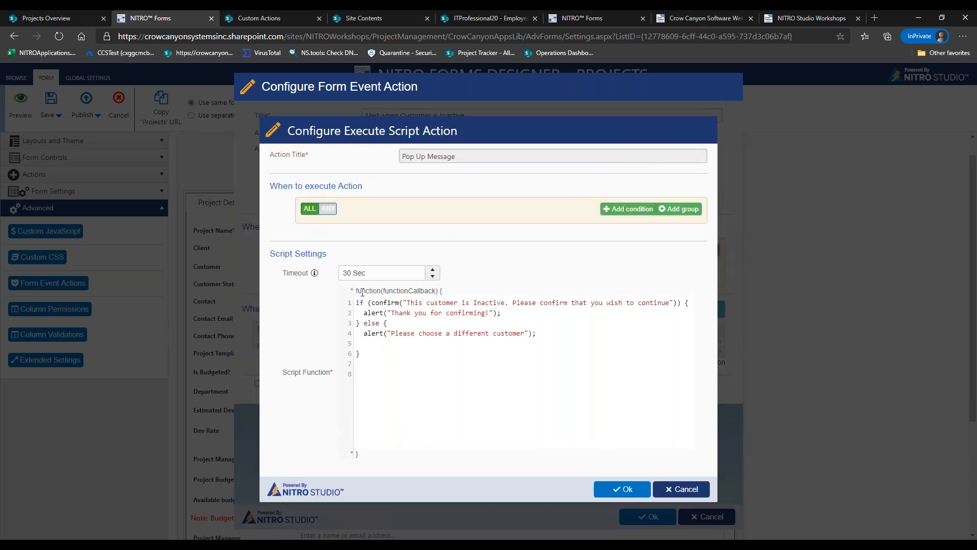
drag(357, 302, 536, 349)
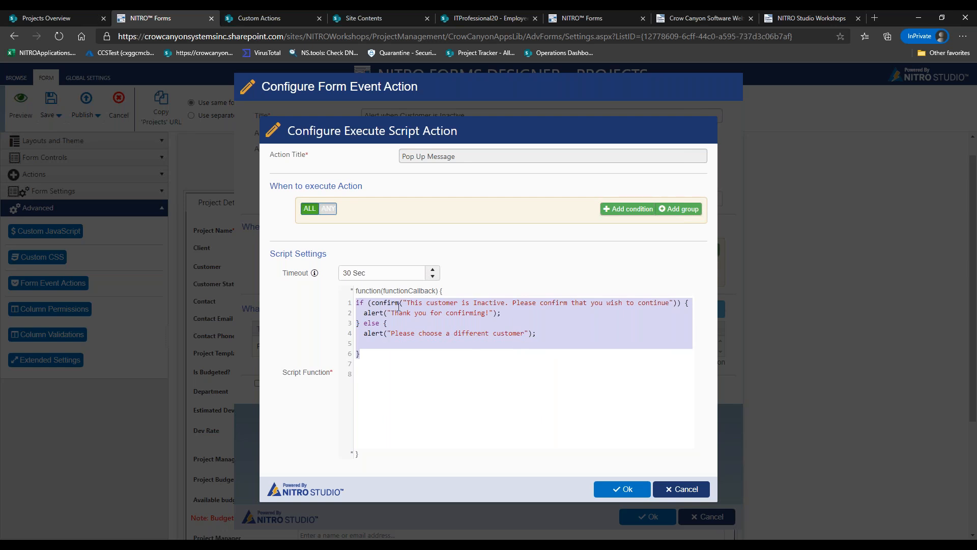
click(379, 302)
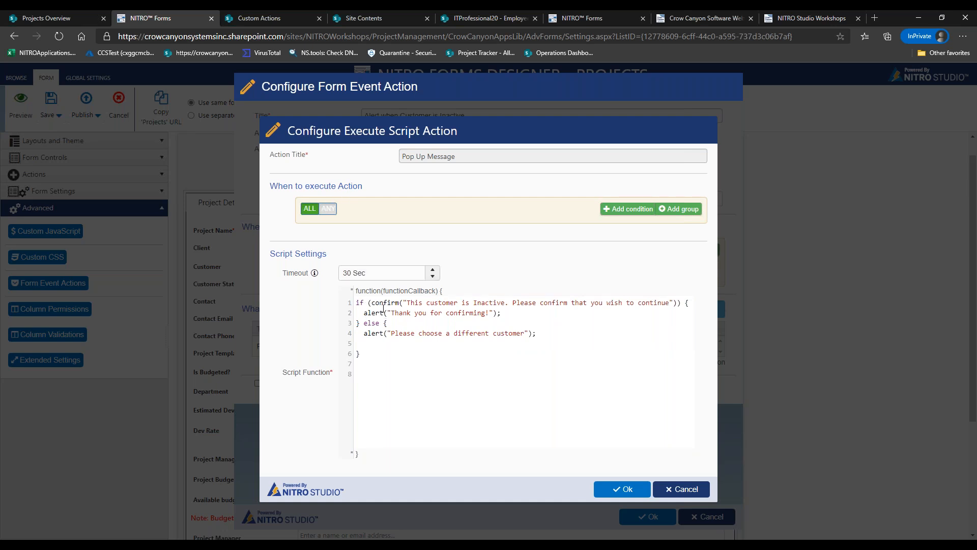
drag(373, 302, 669, 301)
click(413, 302)
drag(395, 312, 490, 312)
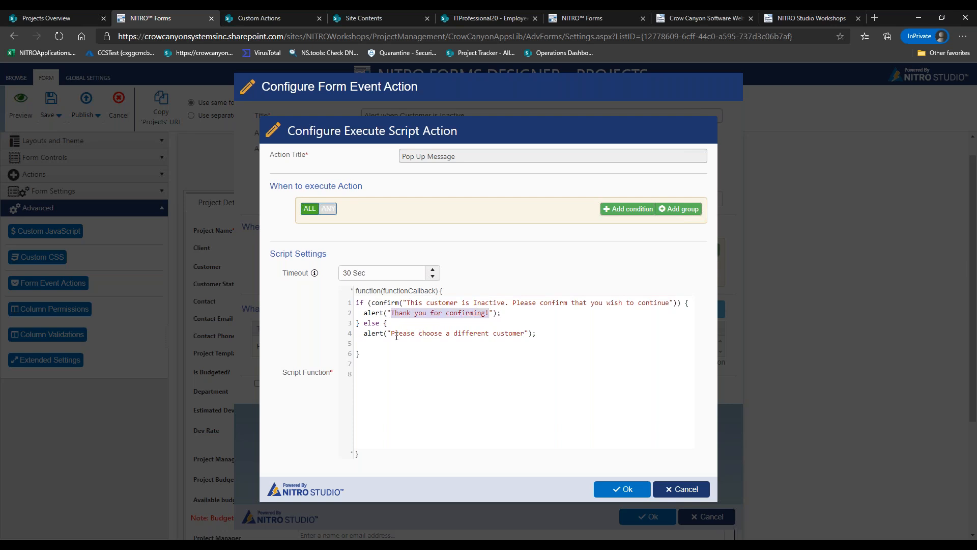
drag(394, 333, 517, 333)
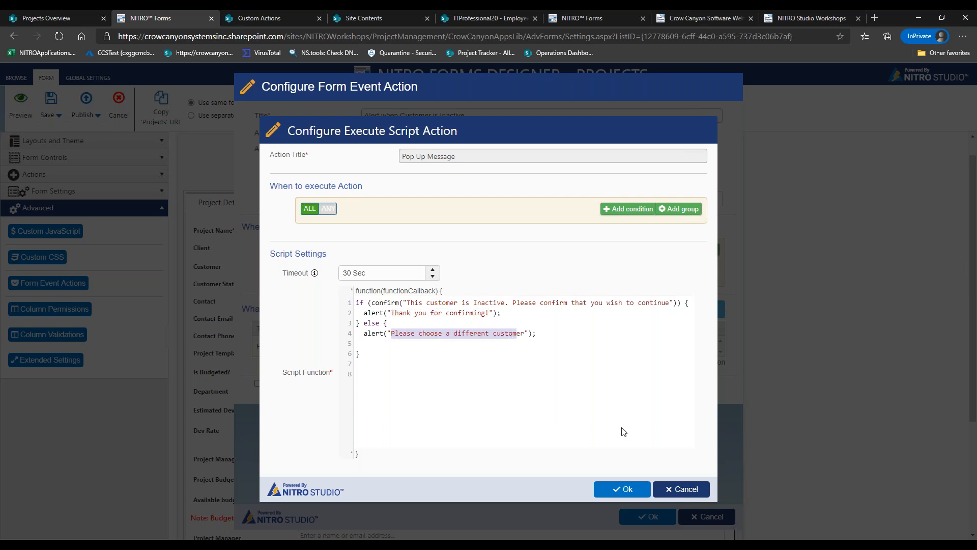
click(673, 491)
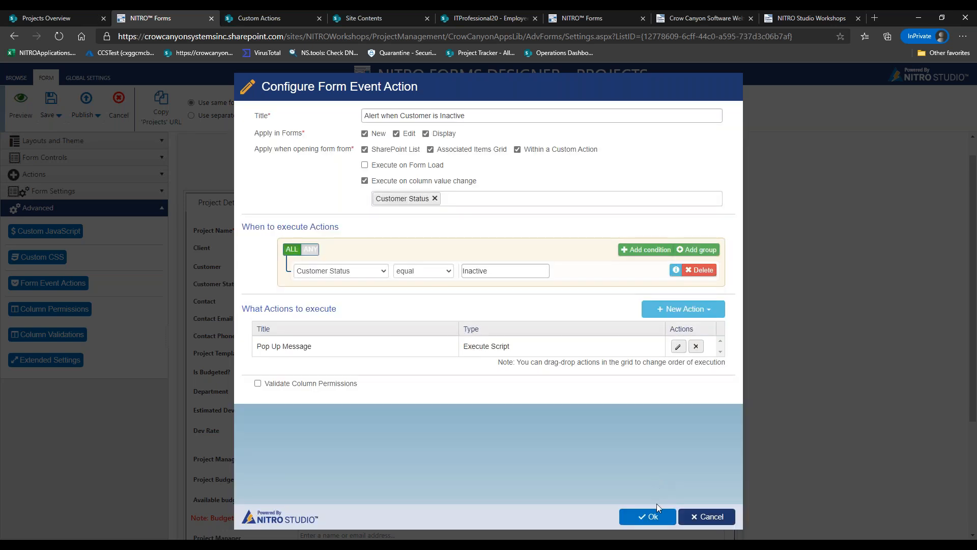
click(655, 517)
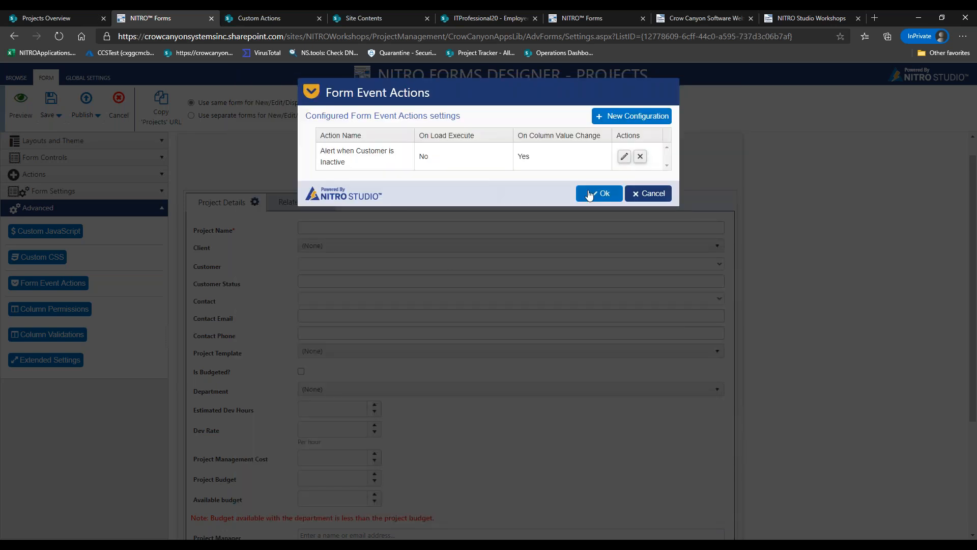
Close the preview and review the Get Customers external data column without changes
click(591, 193)
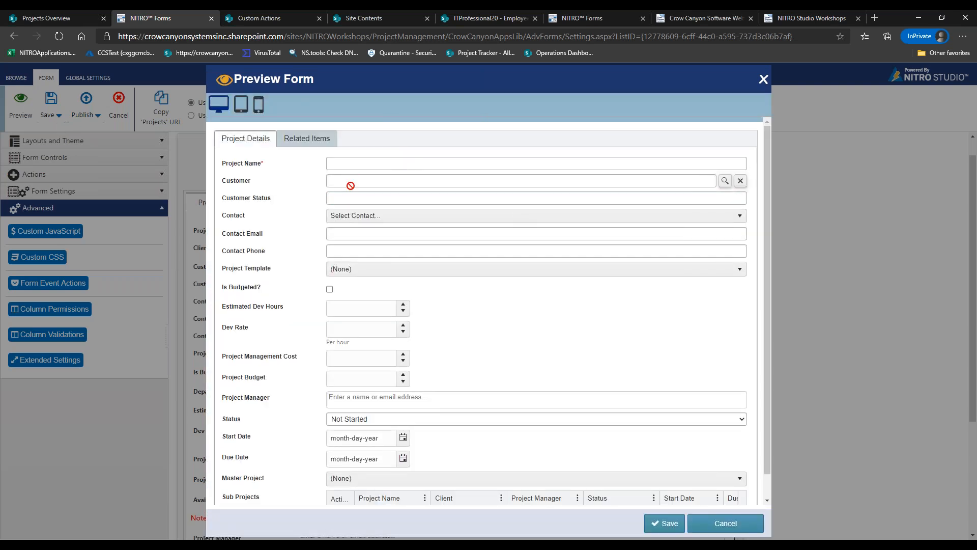
click(725, 523)
click(64, 193)
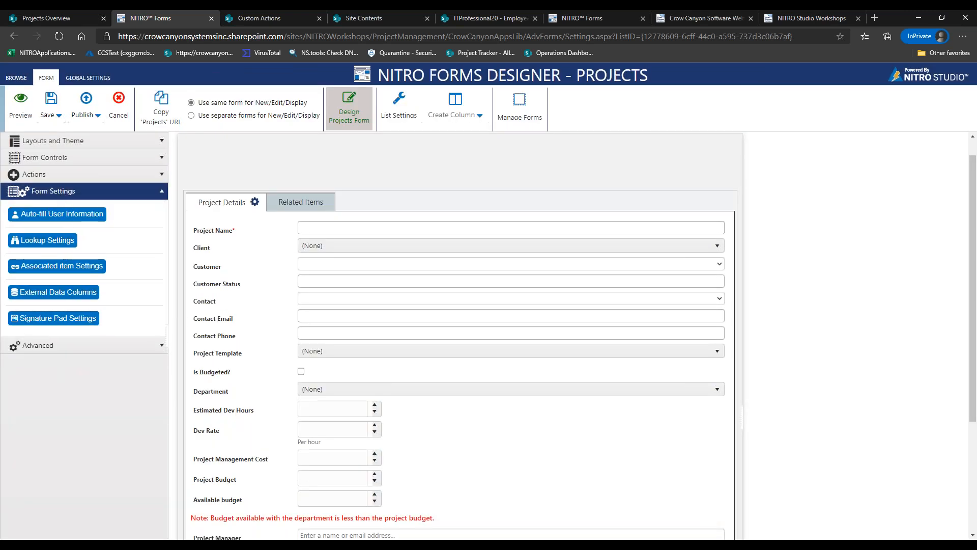
click(68, 294)
click(624, 154)
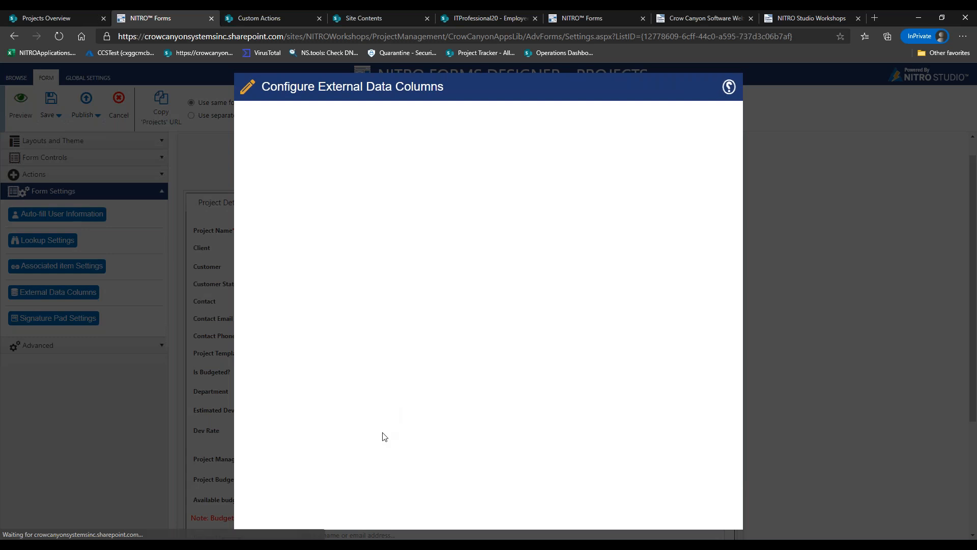
drag(738, 421, 738, 485)
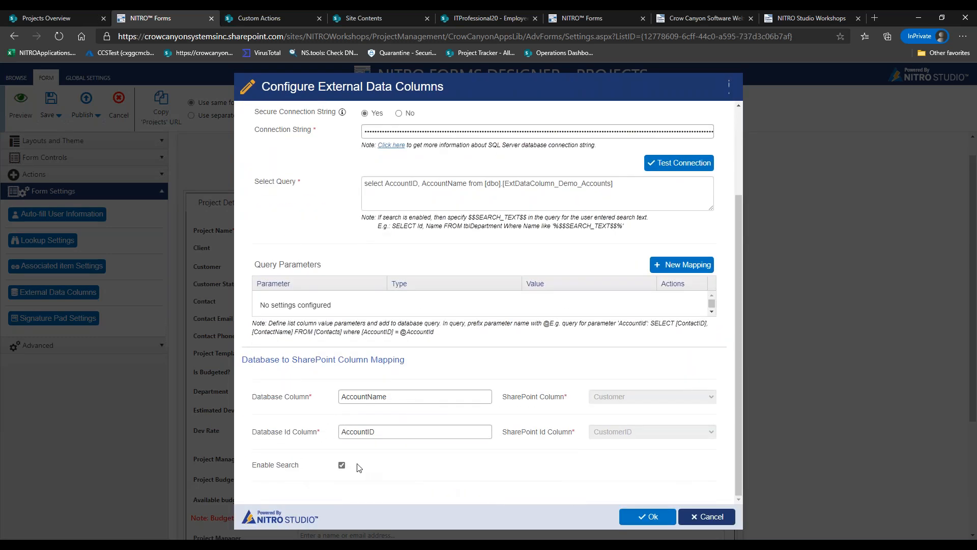
click(651, 517)
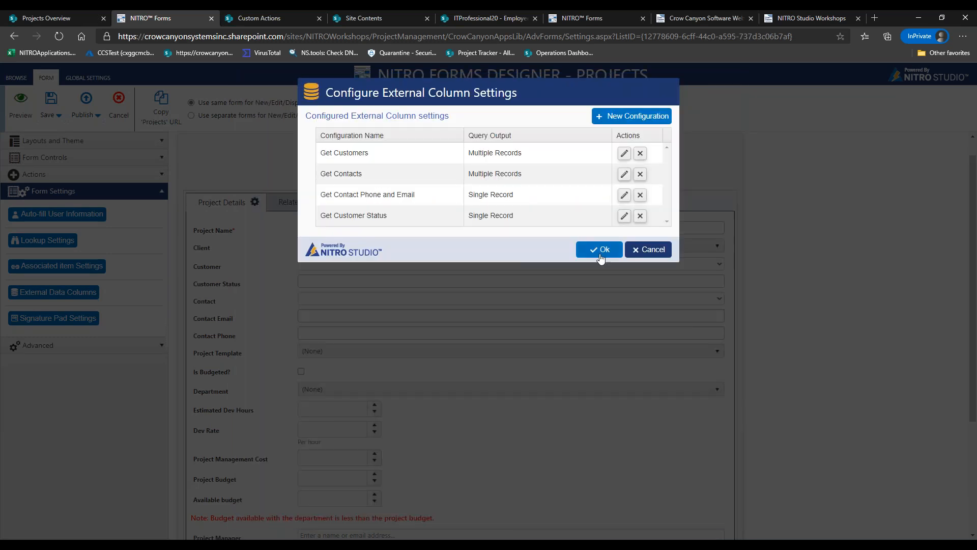
click(600, 250)
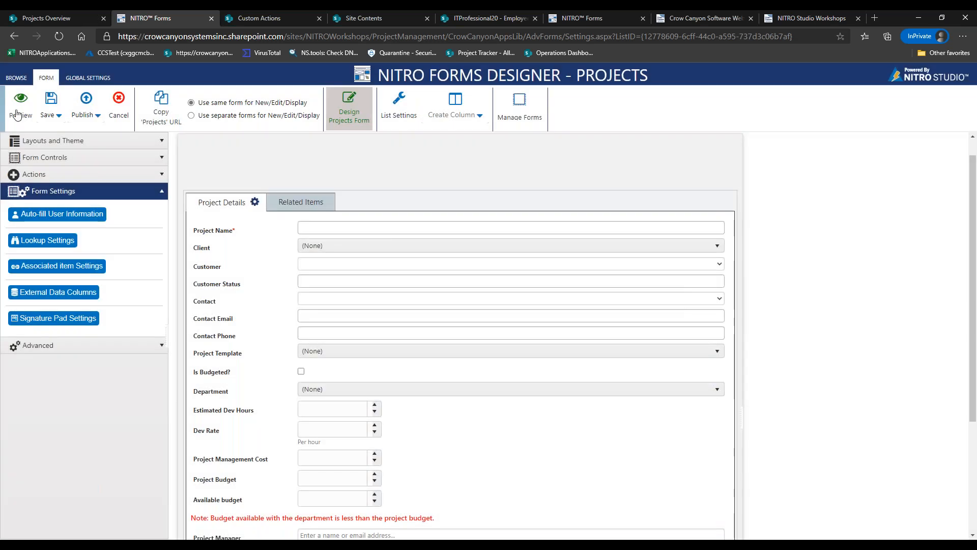
Preview the form with customer Printing Dimensions, accept the inactive-customer alerts, then close the preview
click(19, 110)
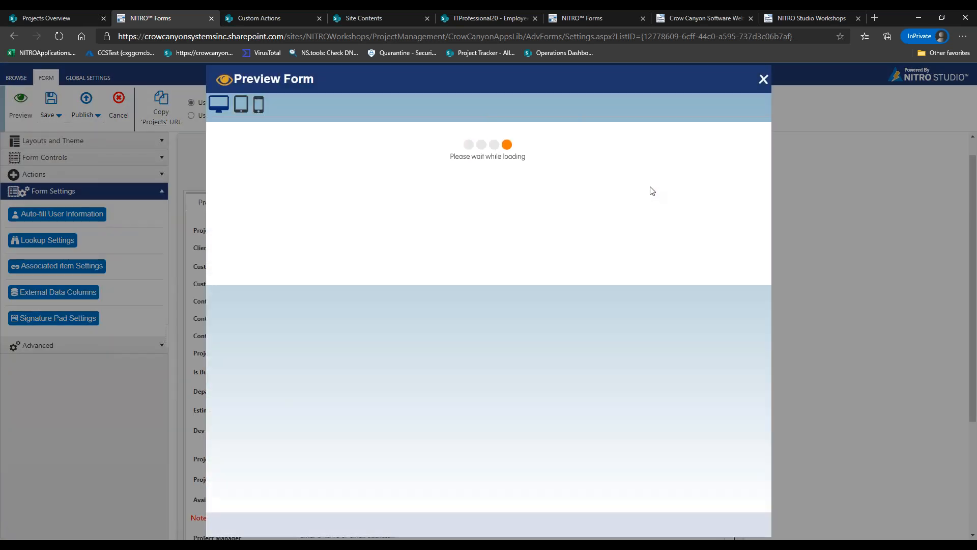
click(442, 184)
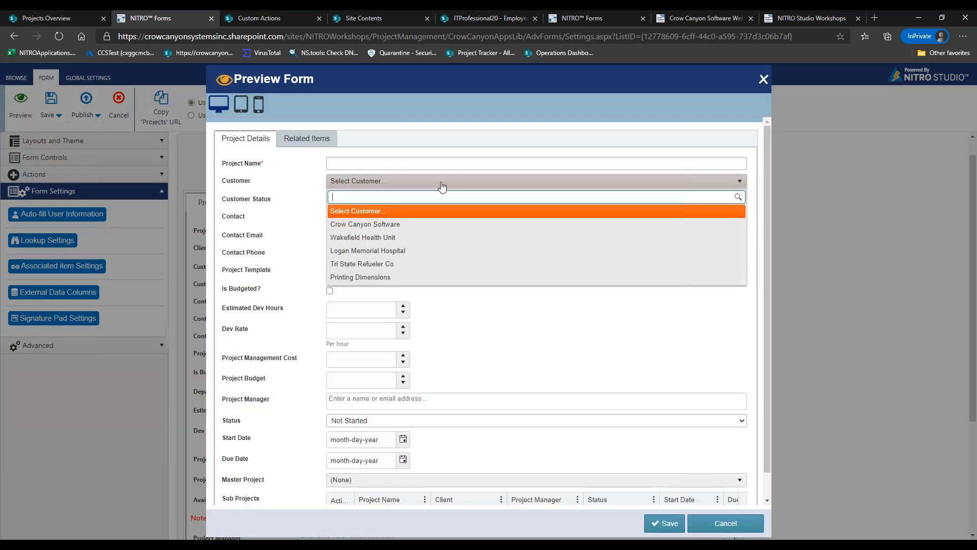
click(370, 276)
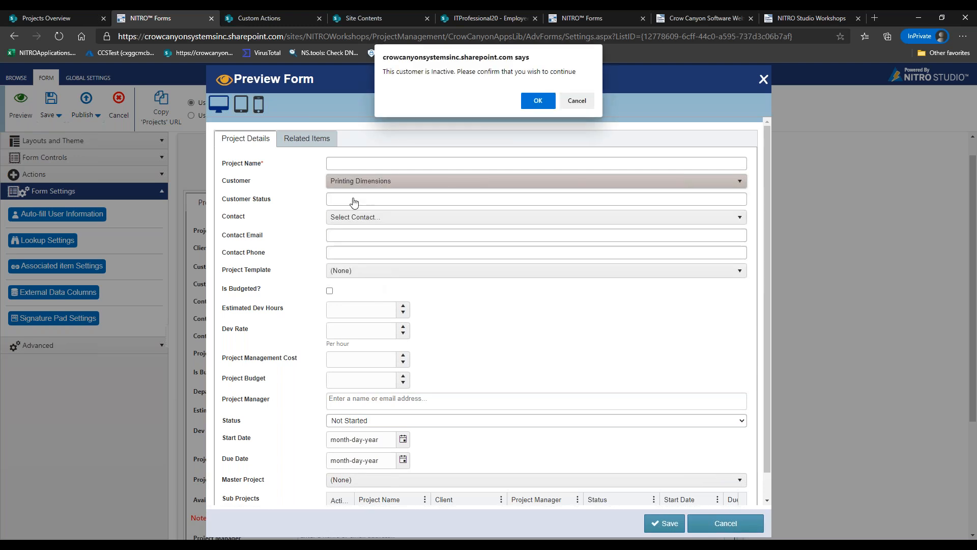
drag(389, 73, 489, 86)
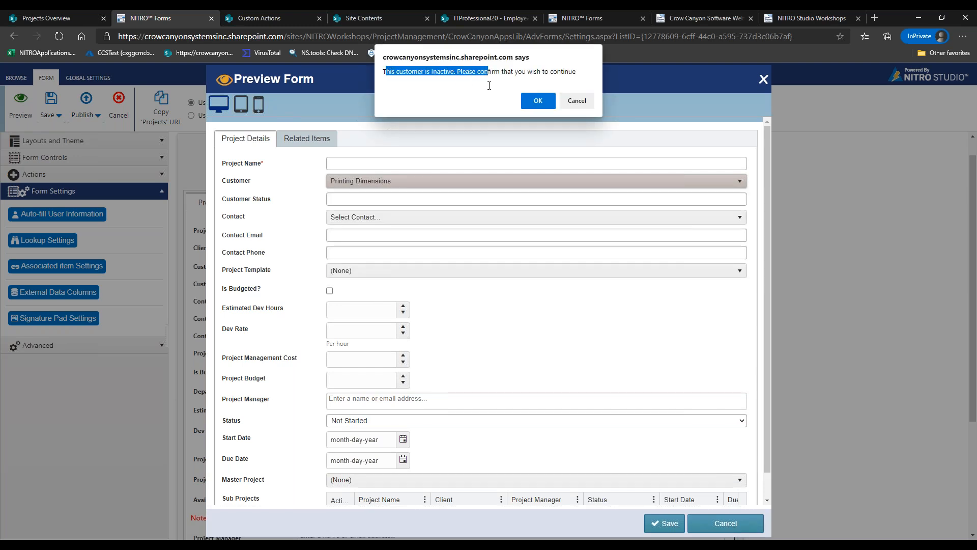
click(471, 72)
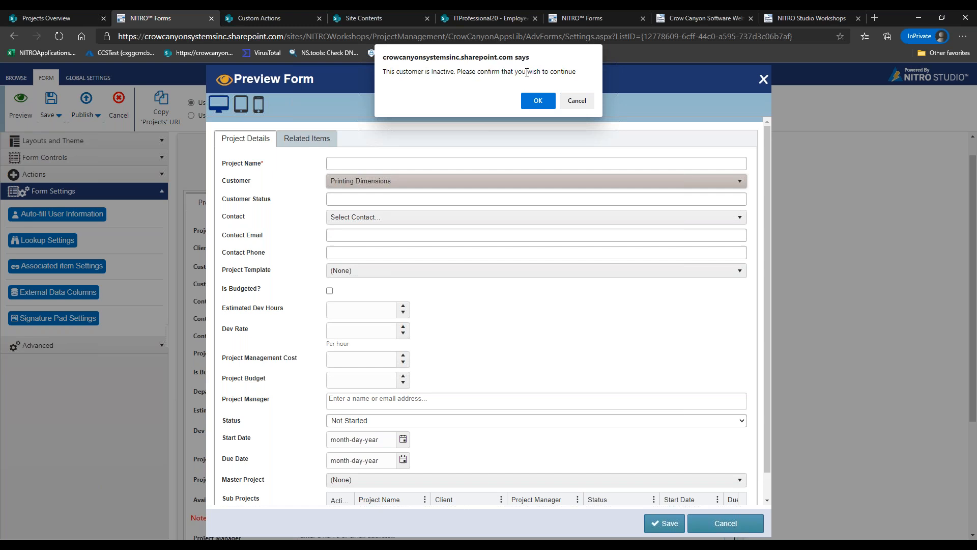
click(541, 101)
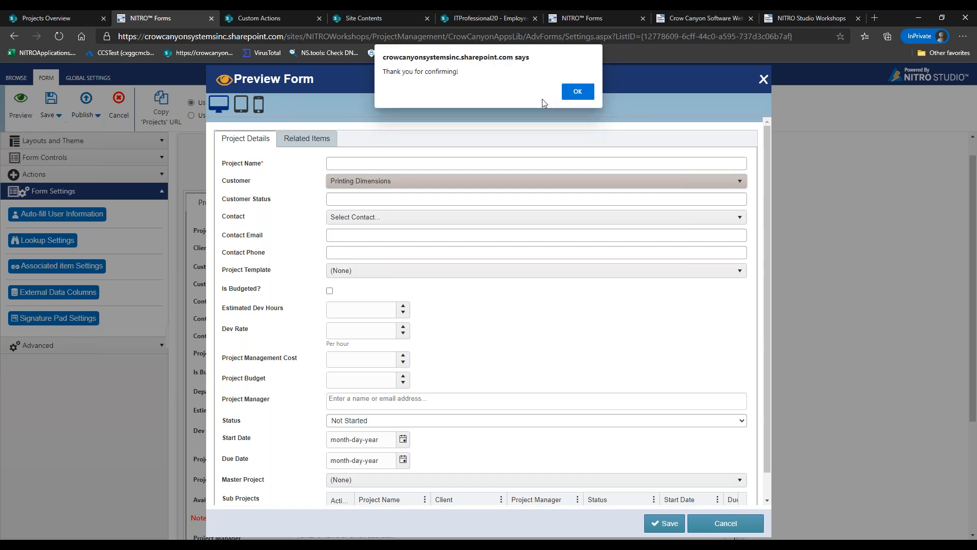
click(578, 92)
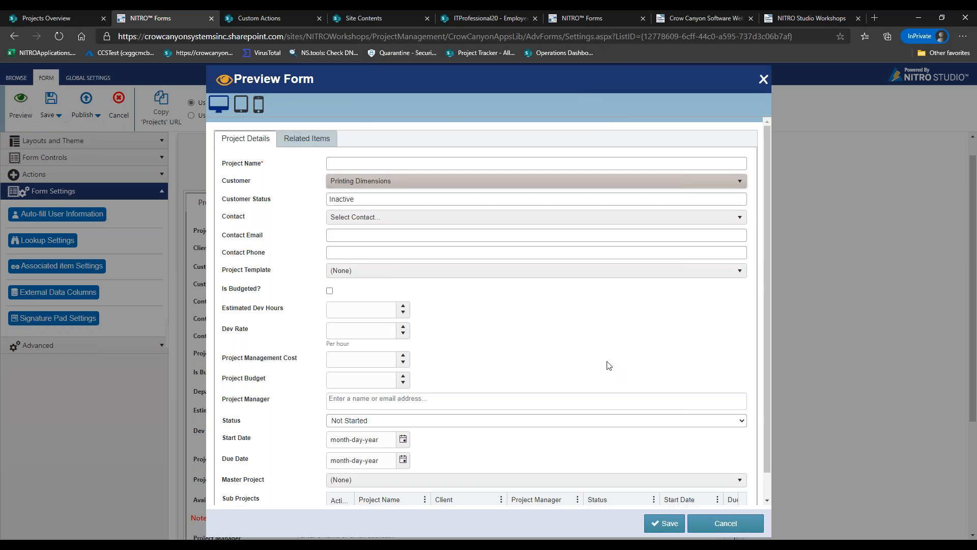
click(714, 526)
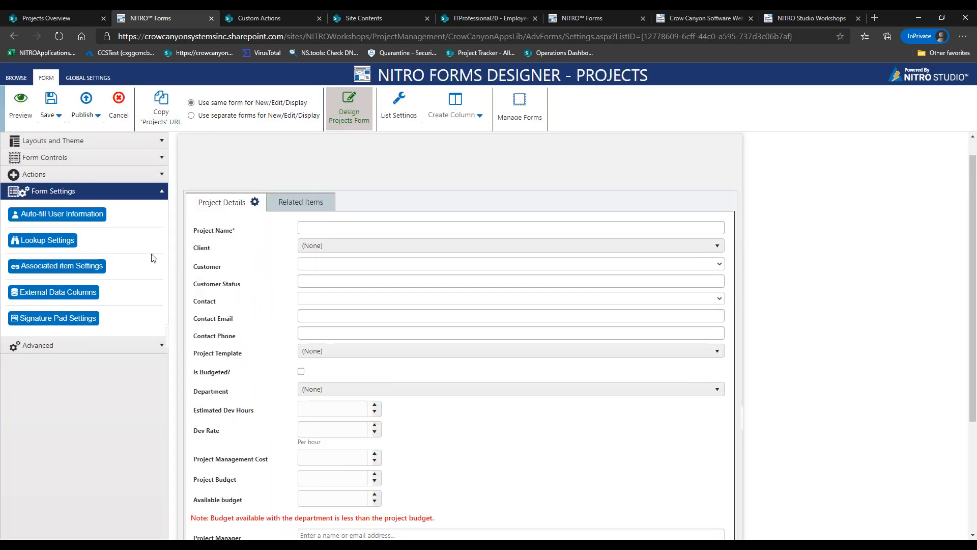
Check the Customer Status validations, then open the Form Event Actions list
click(213, 272)
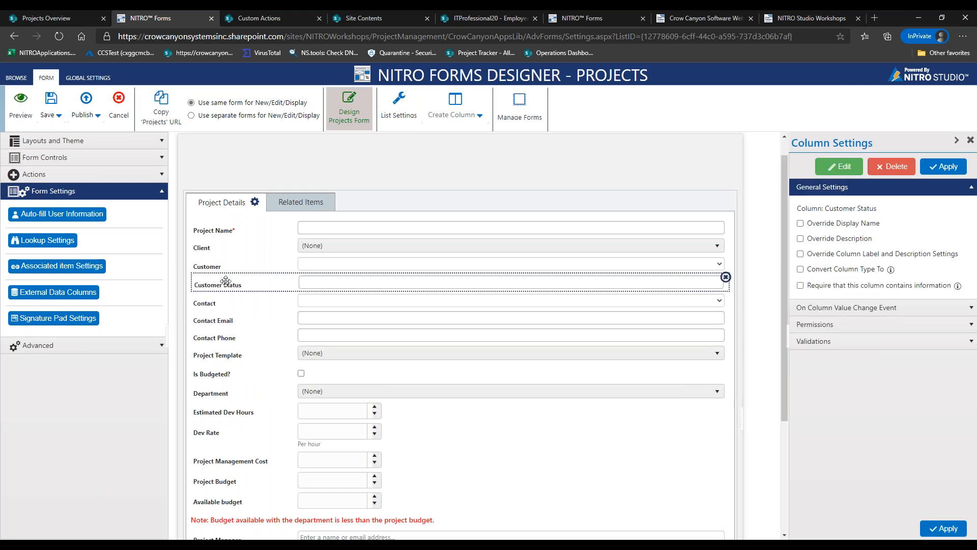
click(850, 346)
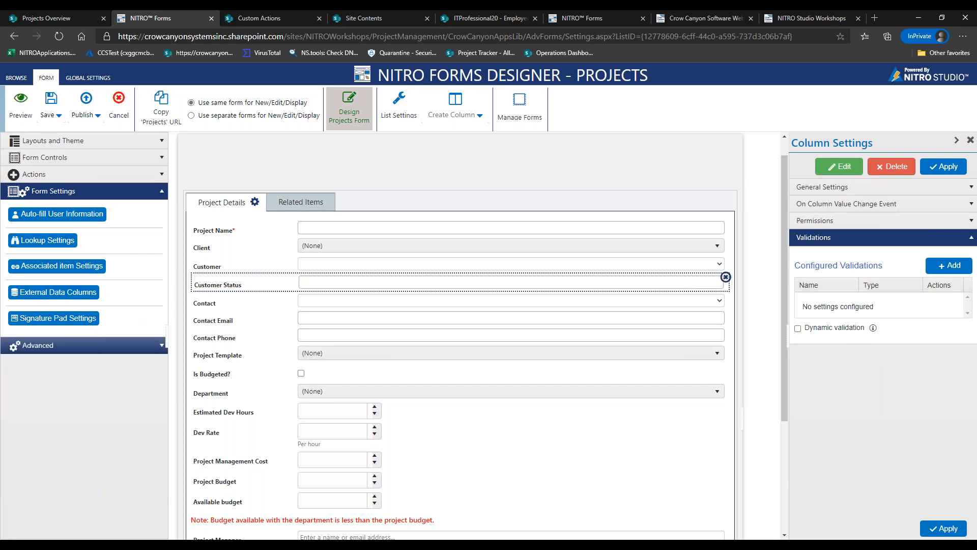
click(76, 345)
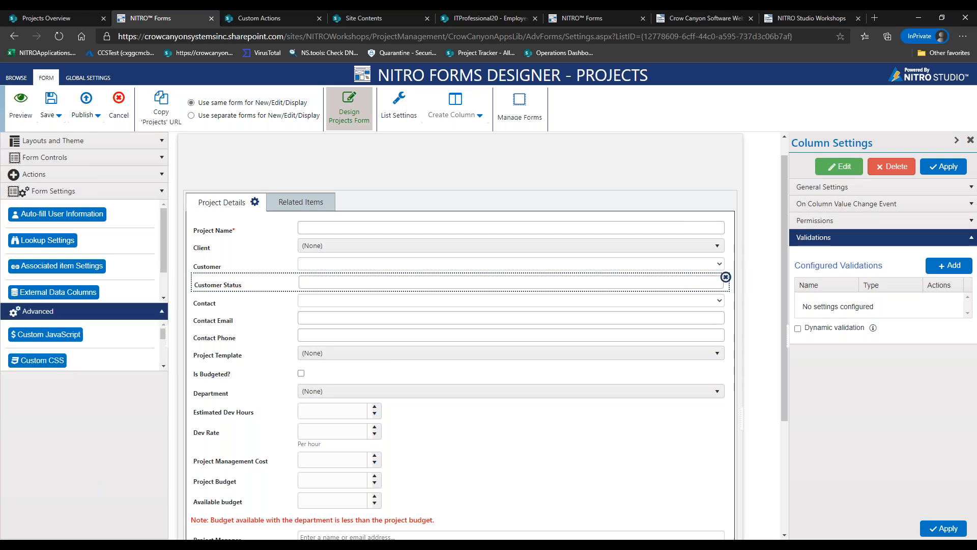
click(76, 285)
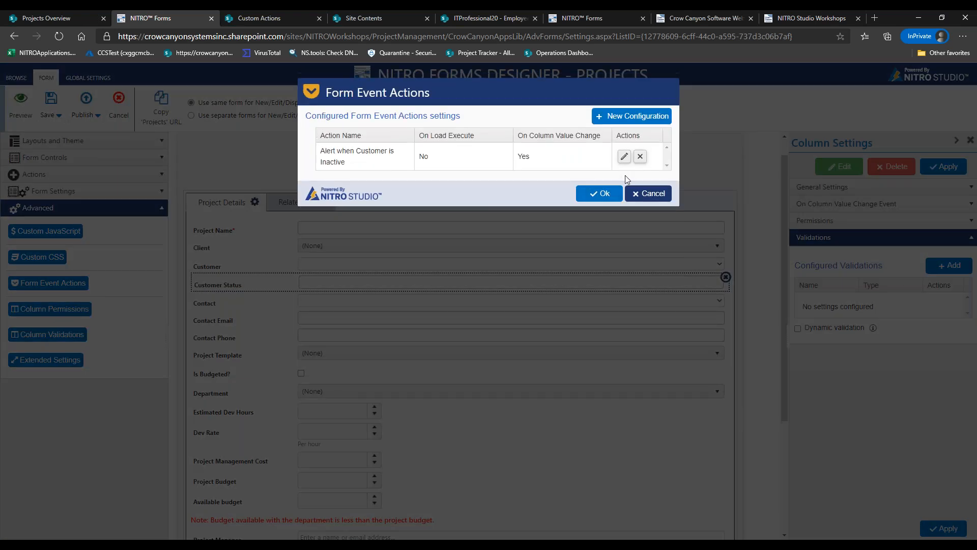
Review the inactive-customer alert's Pop Up Message script unchanged, then switch to the Tickets form designer
click(625, 156)
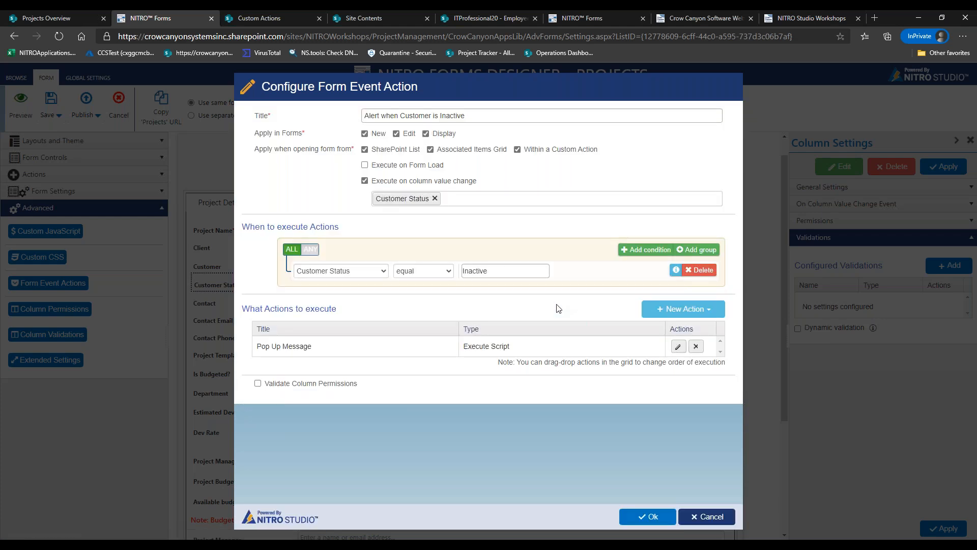
click(678, 346)
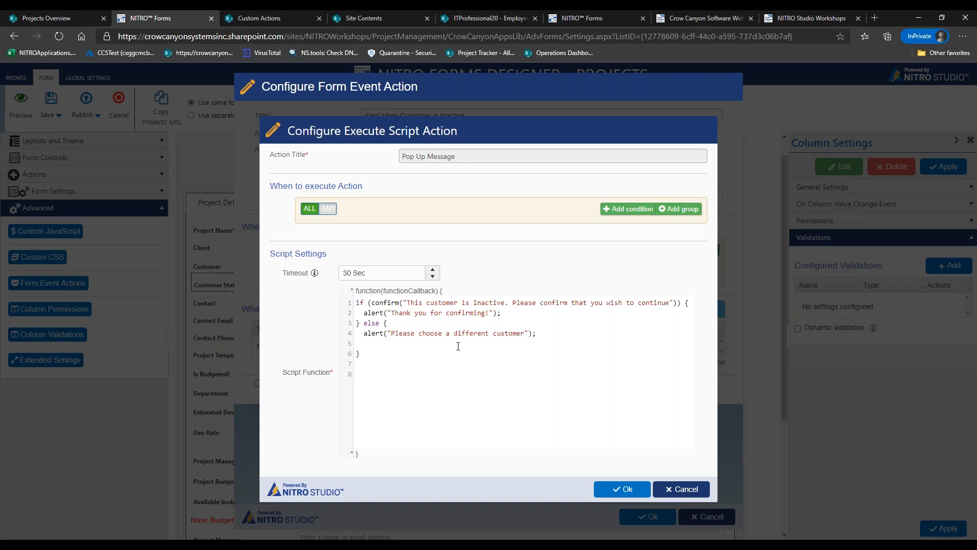
click(674, 491)
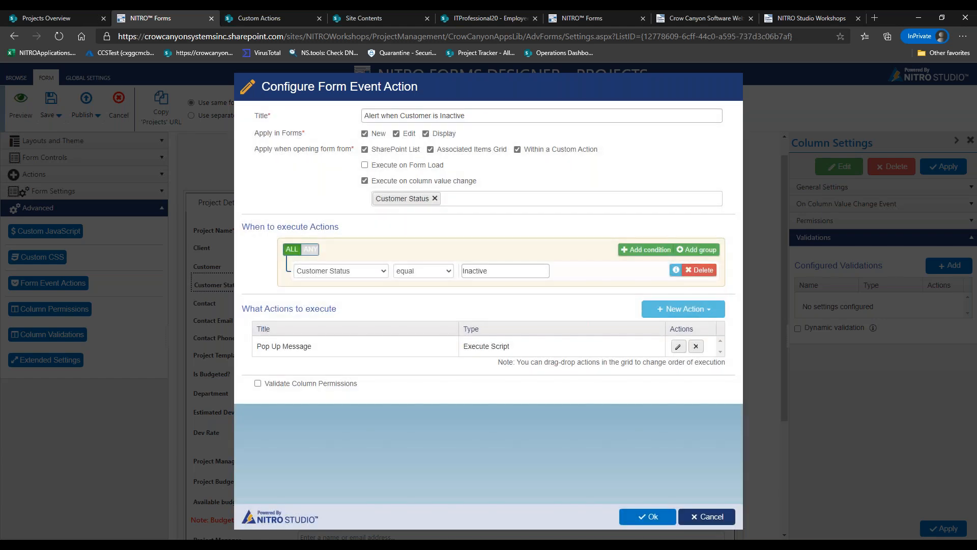
click(721, 520)
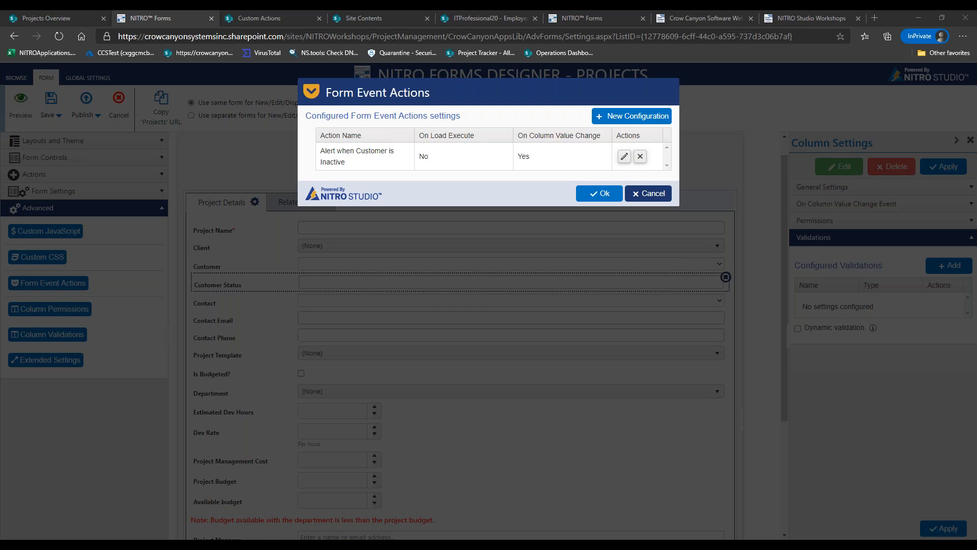
click(637, 196)
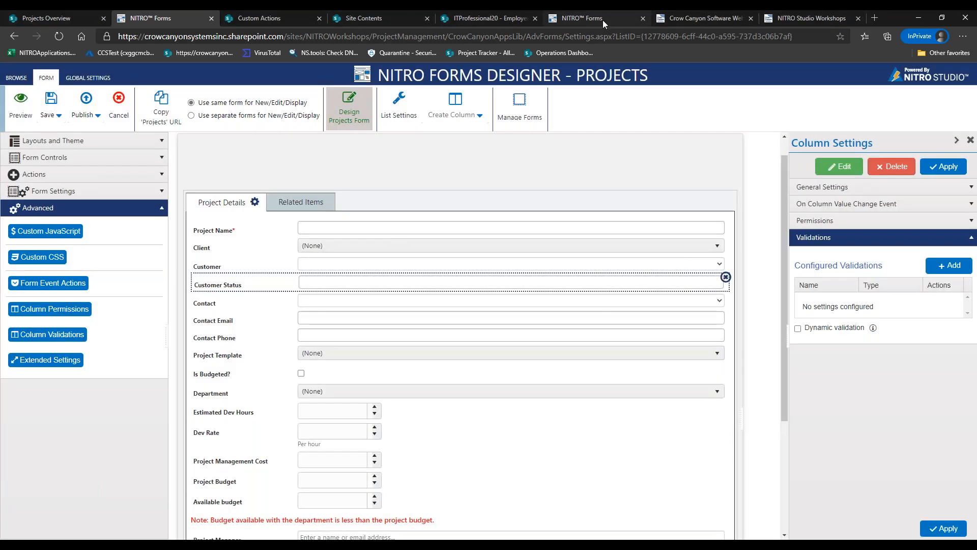
click(603, 19)
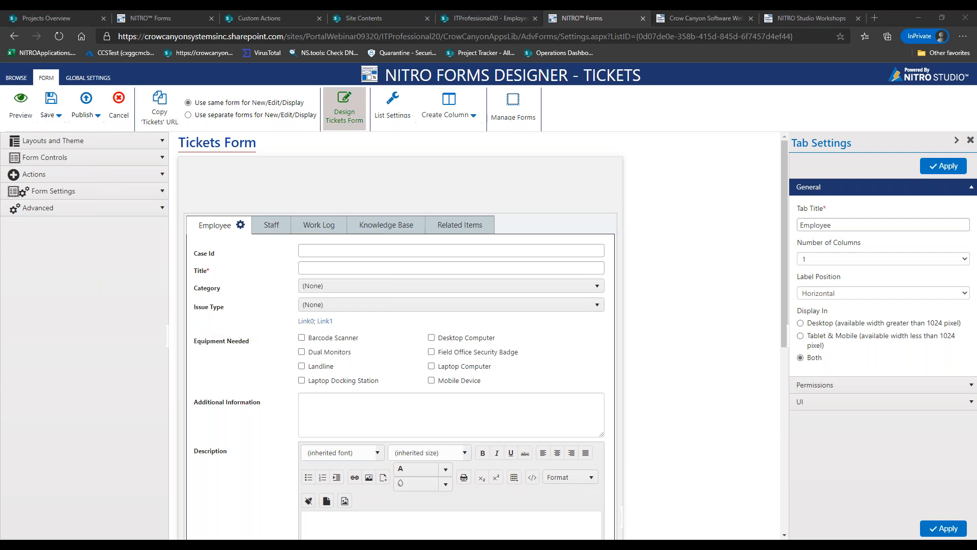
Preview the Tickets form as a New Form
click(22, 110)
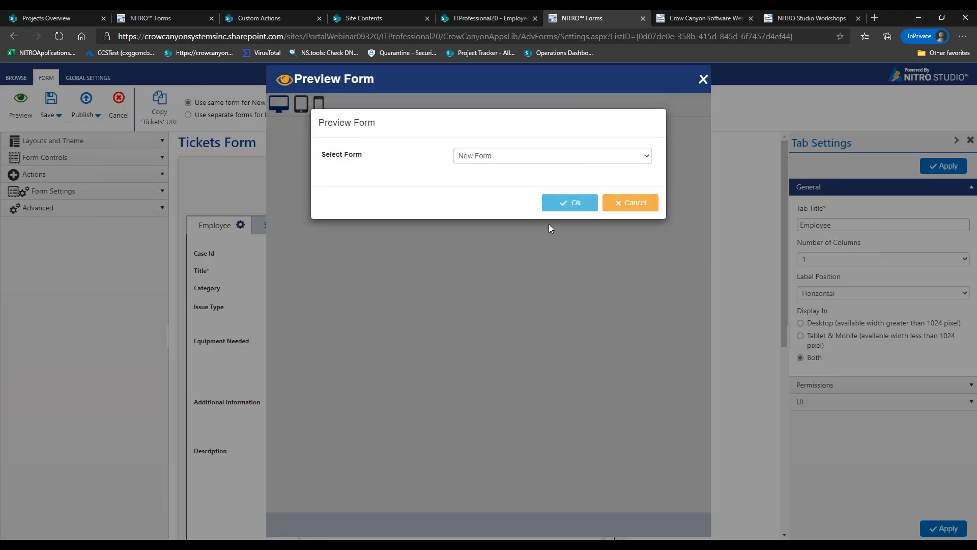
click(558, 204)
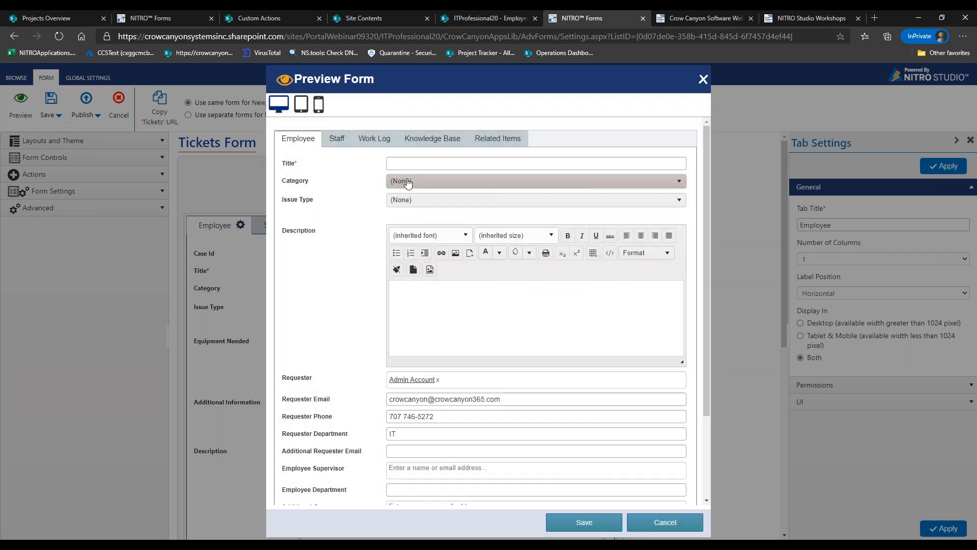
Set Category to New Hire in the Tickets form preview
click(404, 180)
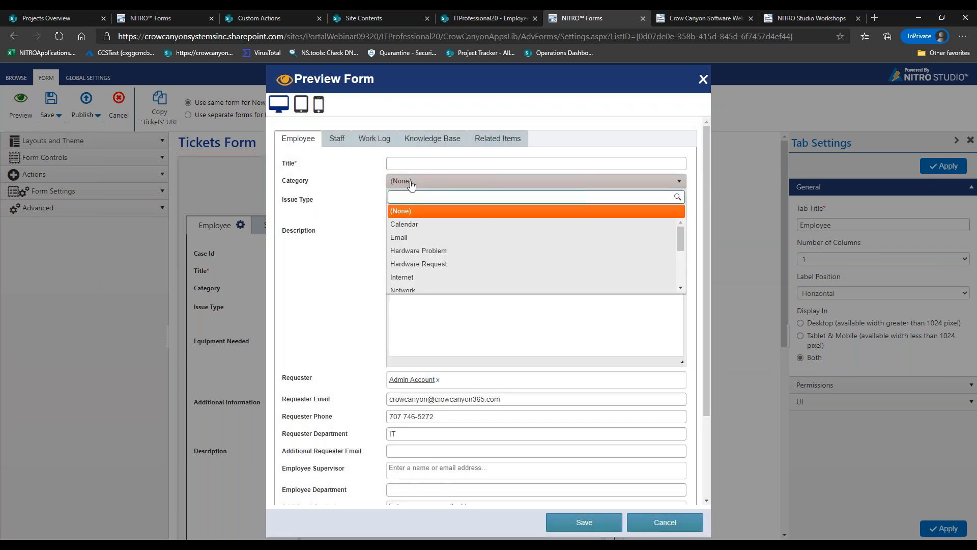
drag(683, 234, 683, 241)
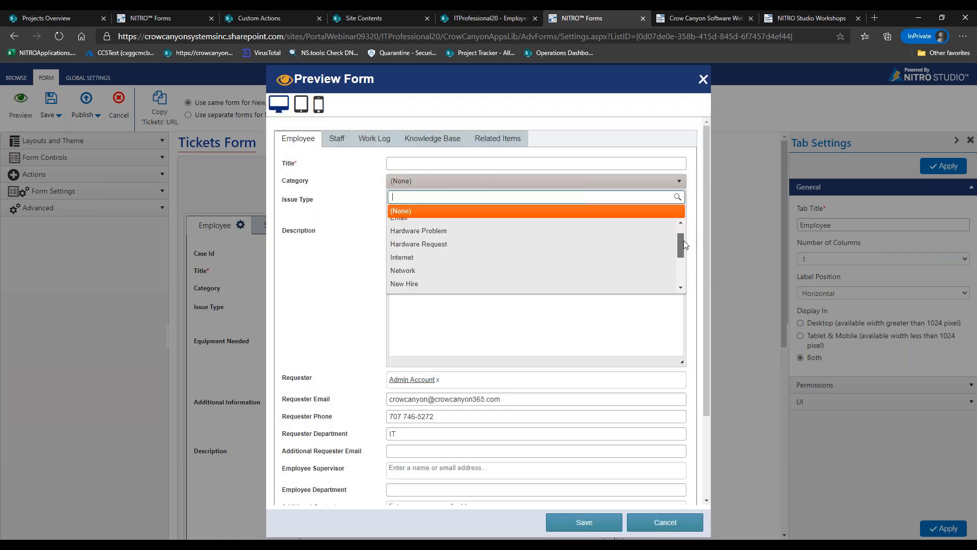
click(432, 277)
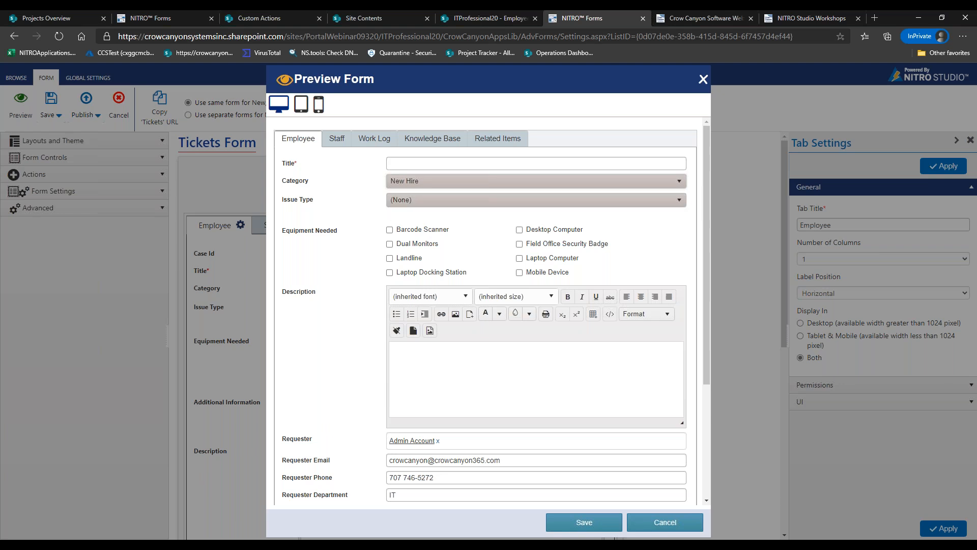
Switch Issue Type between Field Staff and Office Staff to compare Equipment Needed checkboxes, then close the preview
click(414, 199)
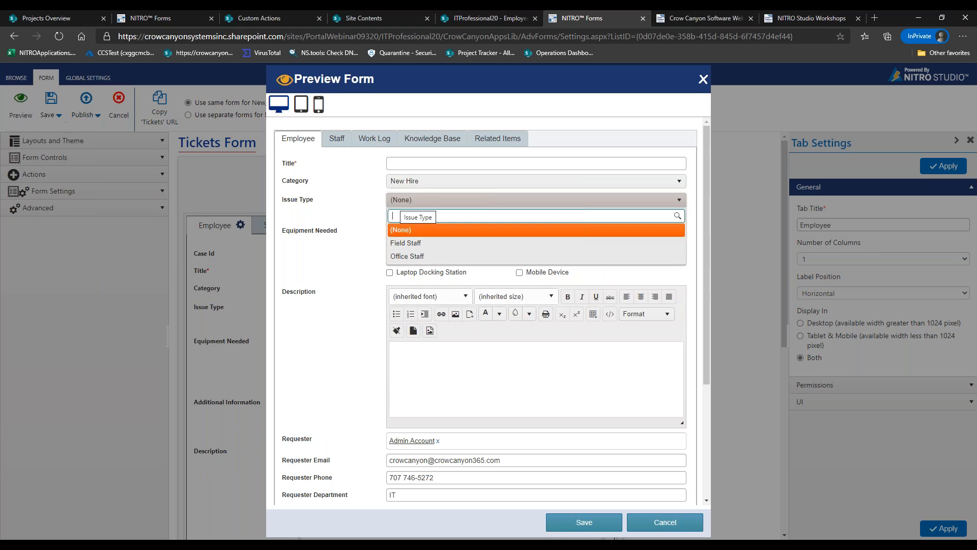
click(414, 242)
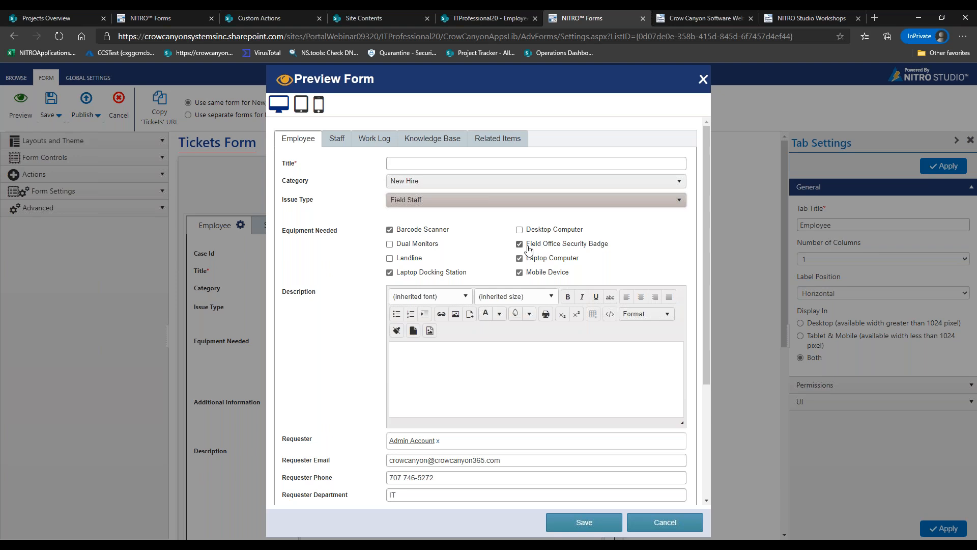
click(450, 204)
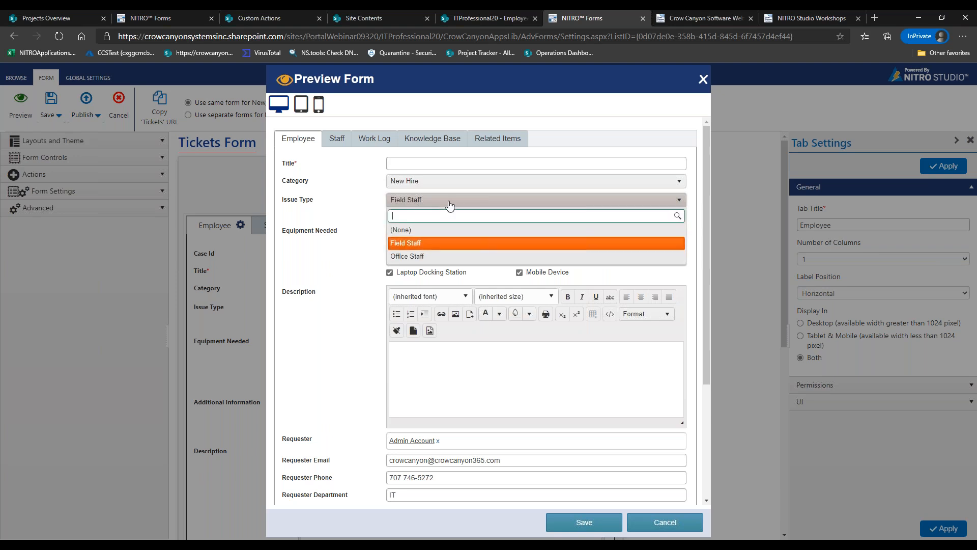
click(441, 256)
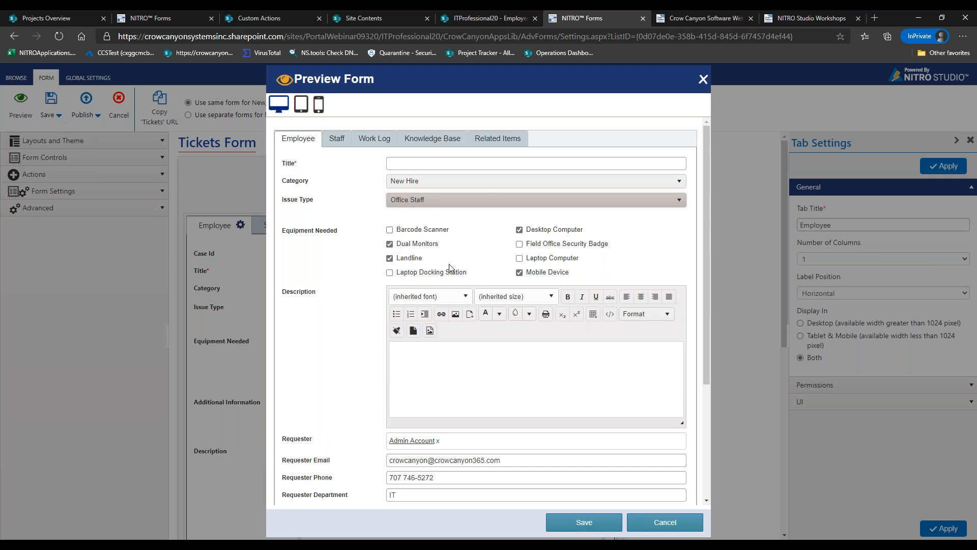
click(488, 202)
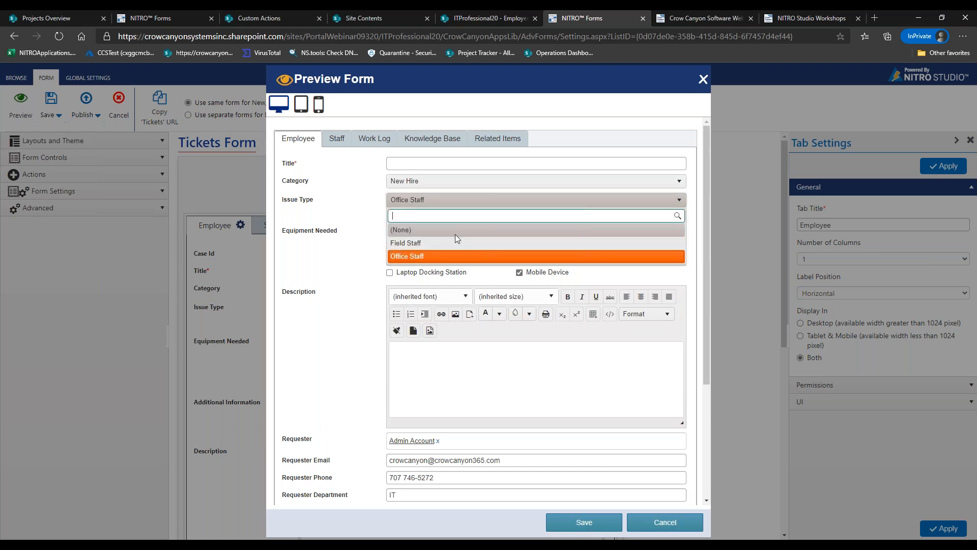
click(452, 243)
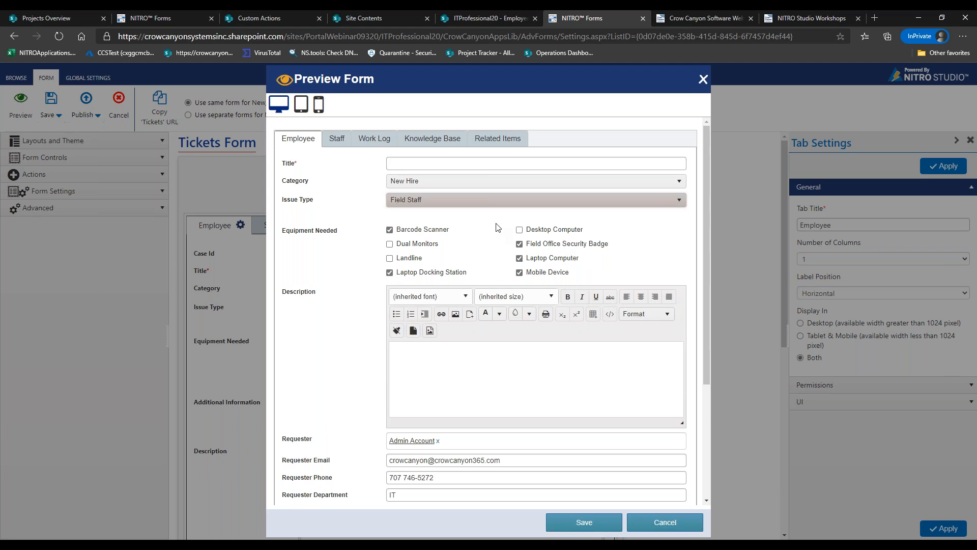
click(502, 207)
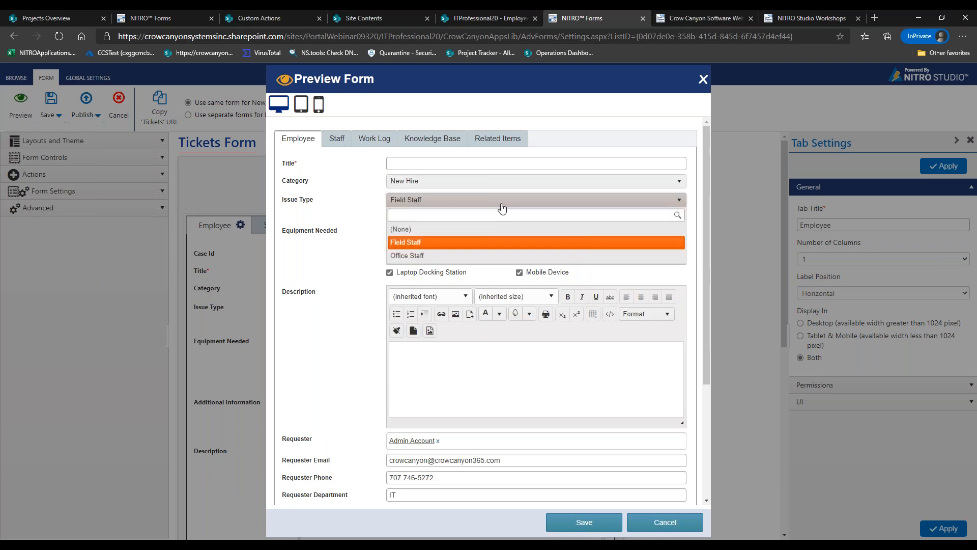
click(437, 258)
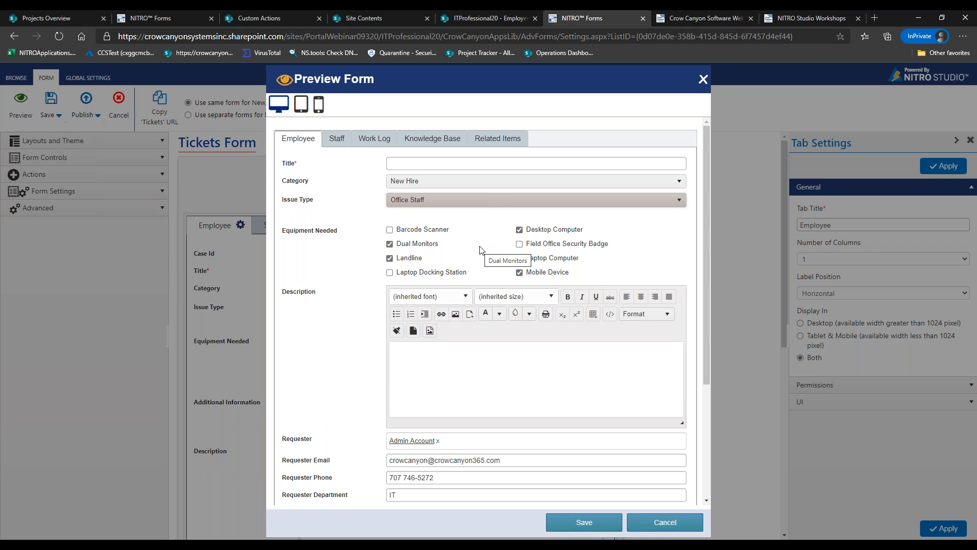
click(649, 532)
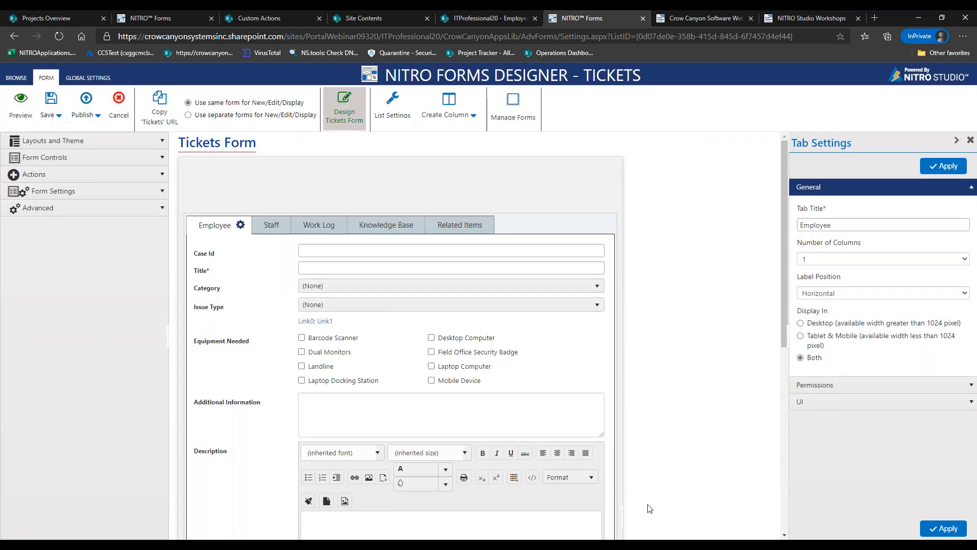
Open the Set Equipment form event action and edit its Office Equipment action
click(89, 208)
click(76, 287)
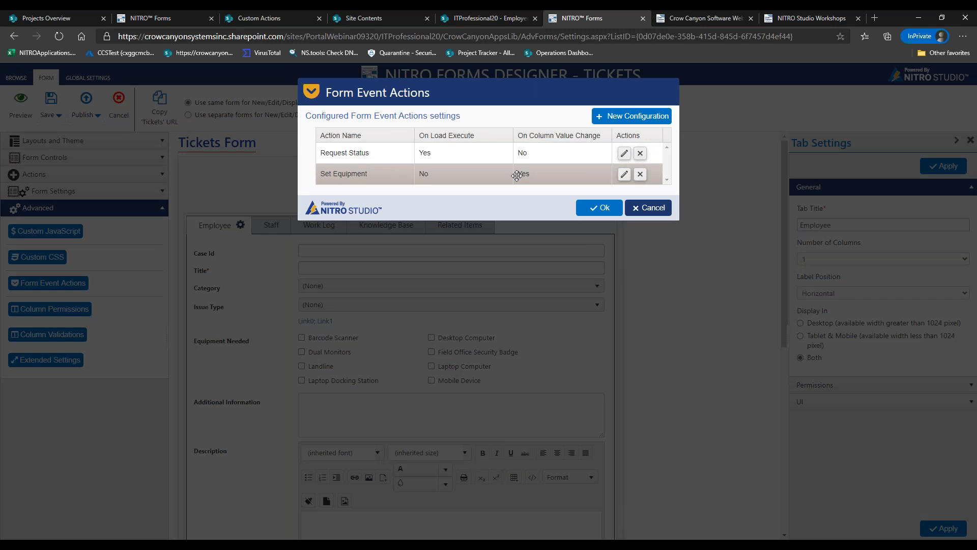
click(624, 174)
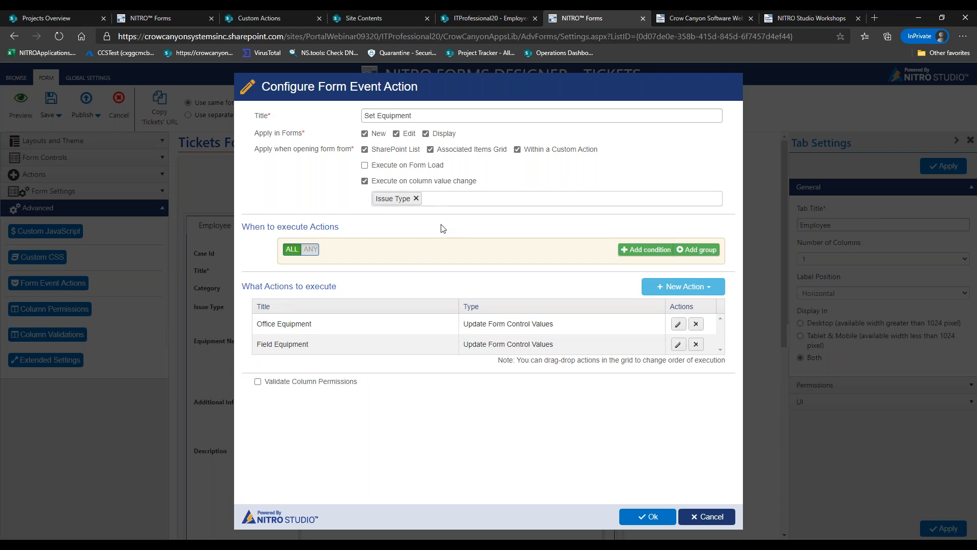
click(677, 324)
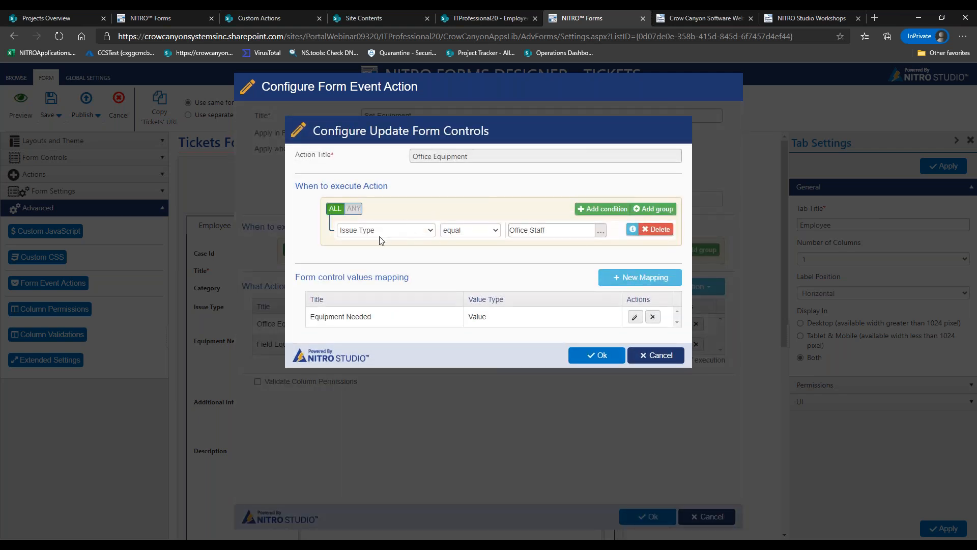
click(634, 317)
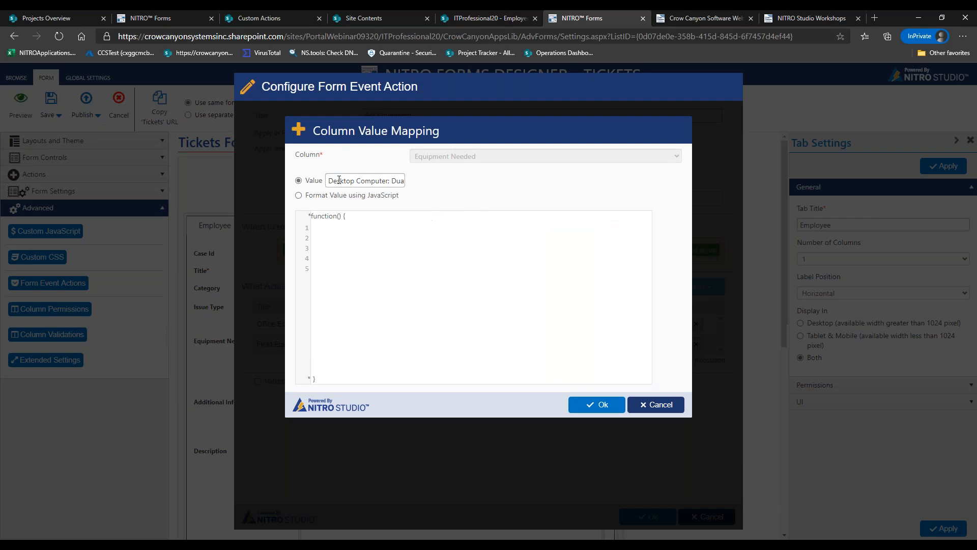
drag(328, 180, 430, 183)
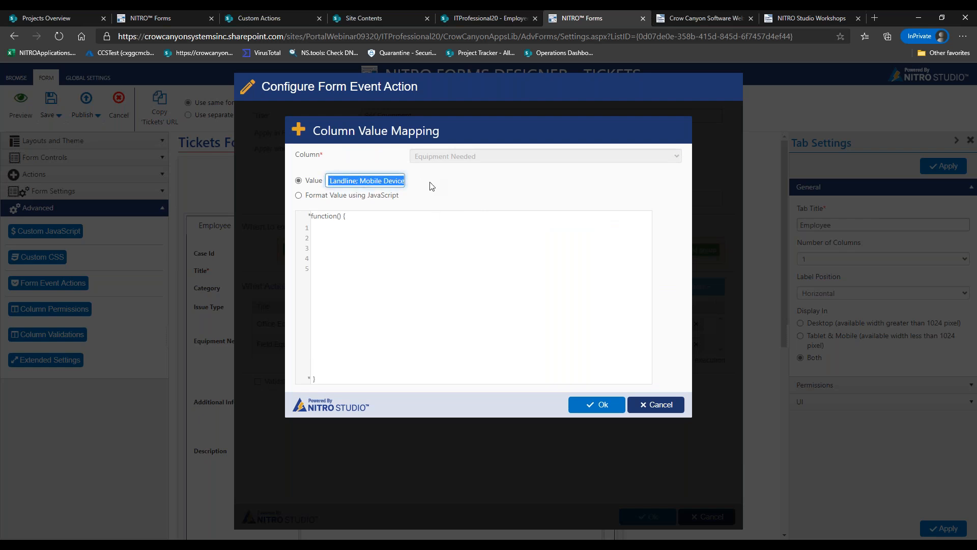
click(333, 180)
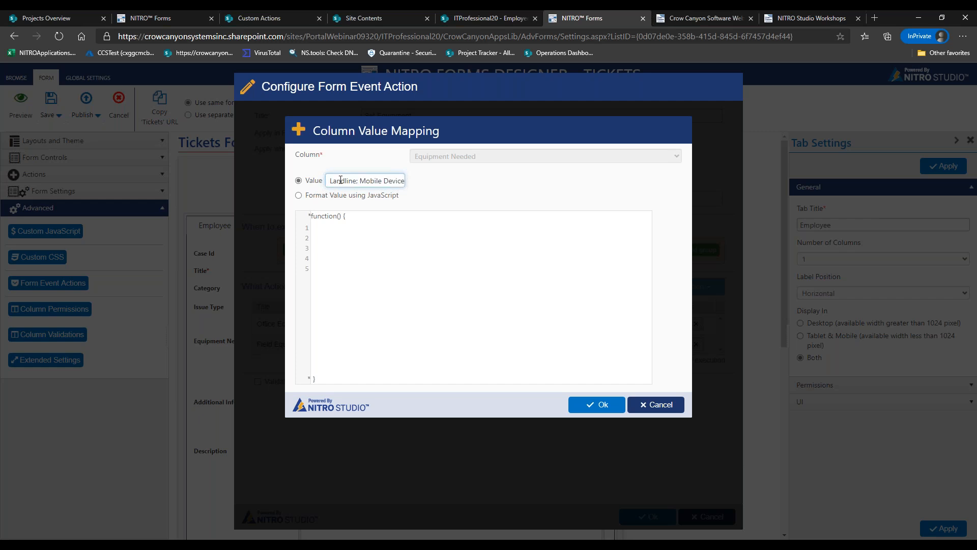
triple_click(340, 180)
click(341, 180)
key(ctrl+z)
key(ctrl+y)
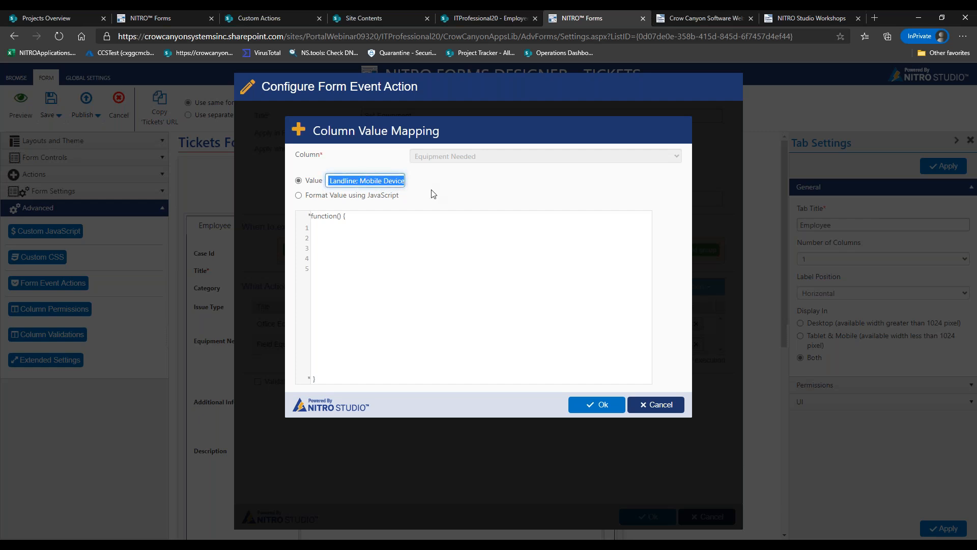
key(ctrl+z)
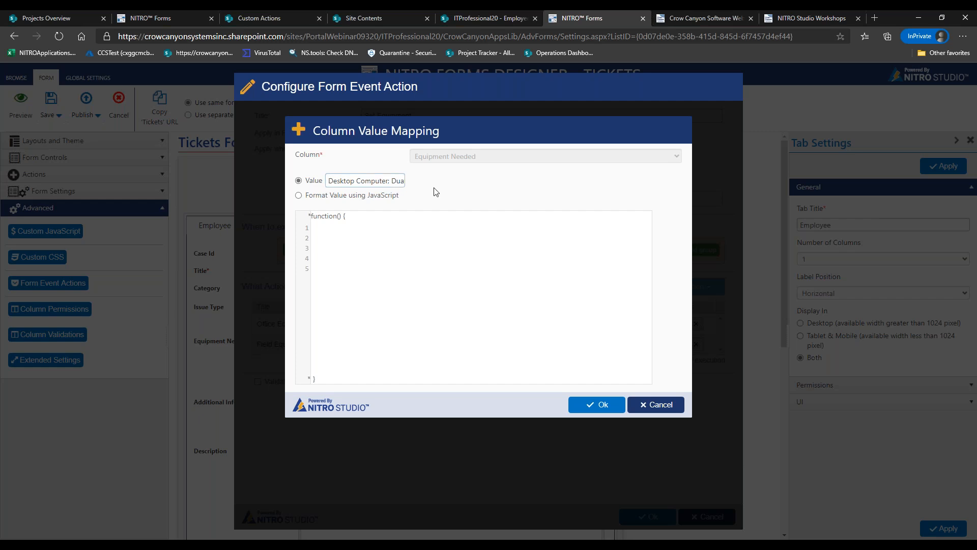
click(608, 405)
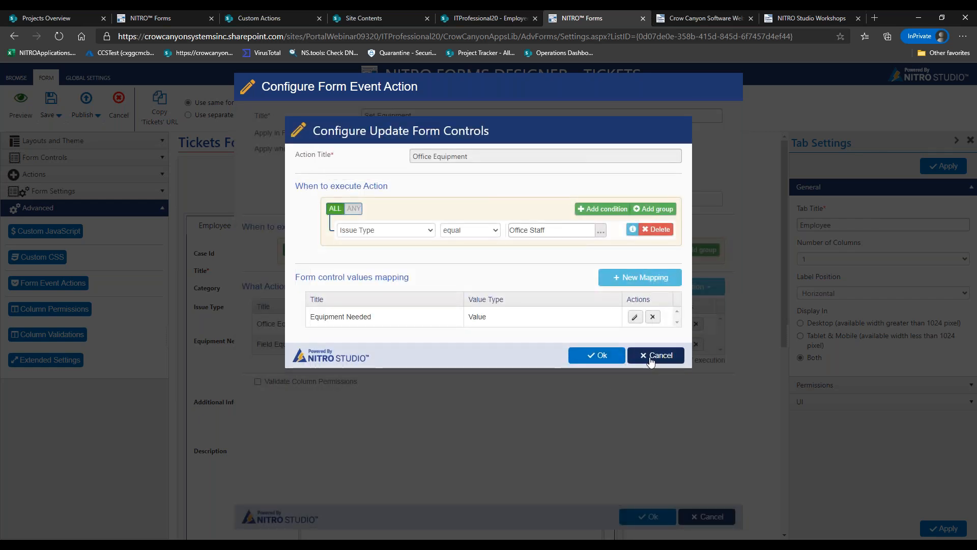
click(655, 355)
Review the Field Equipment action's Equipment Needed mapping value, then close it and the action unchanged
click(678, 344)
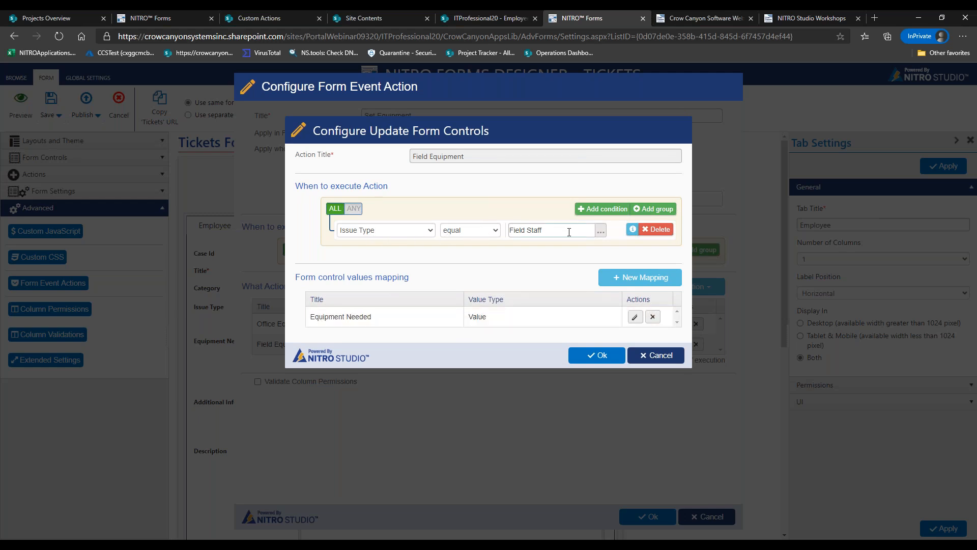
click(634, 317)
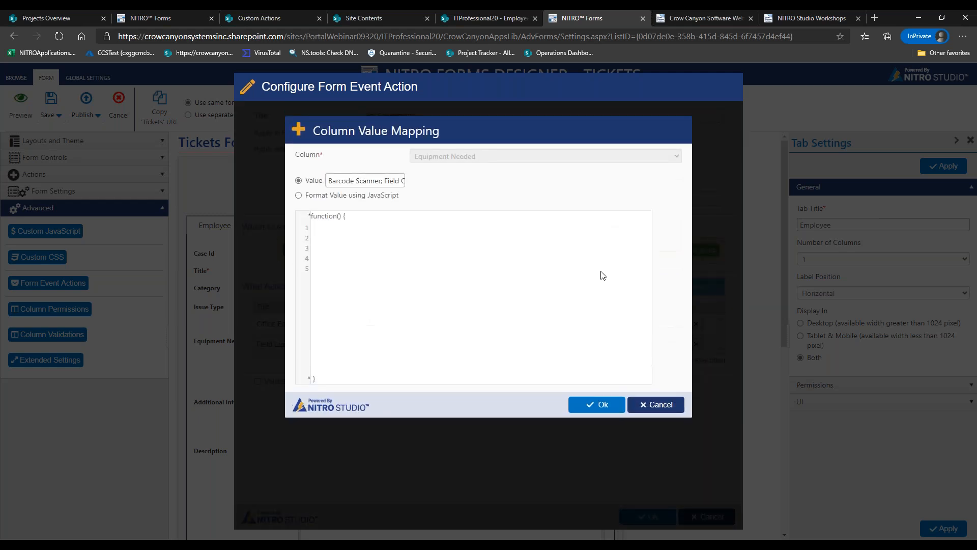
drag(329, 180, 425, 183)
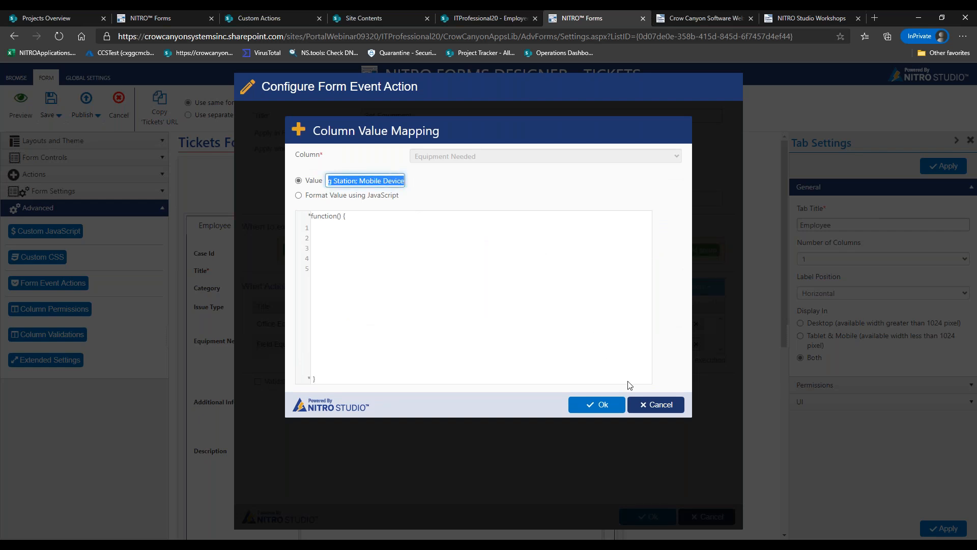
click(641, 405)
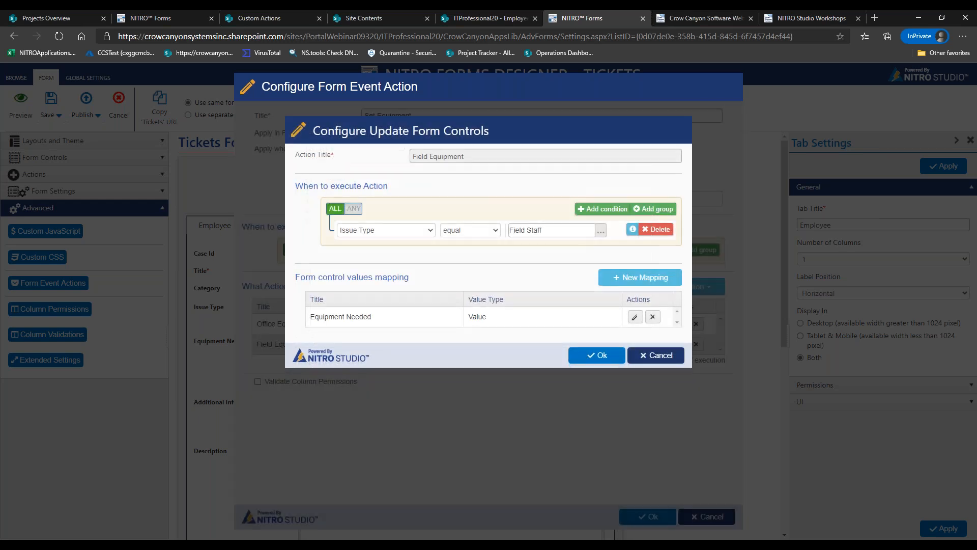
click(646, 358)
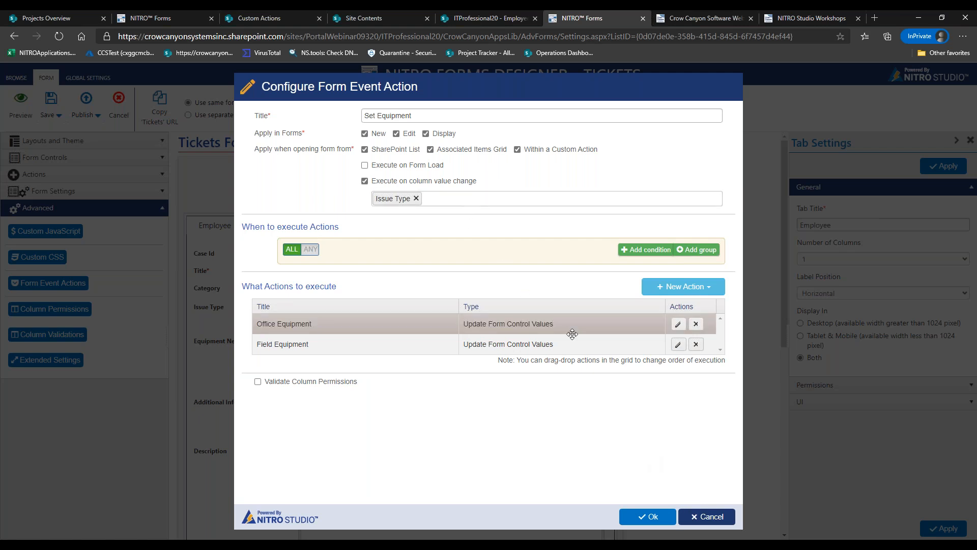
Close the Set Equipment action settings and the event actions list, then scroll the Tickets form down
click(702, 517)
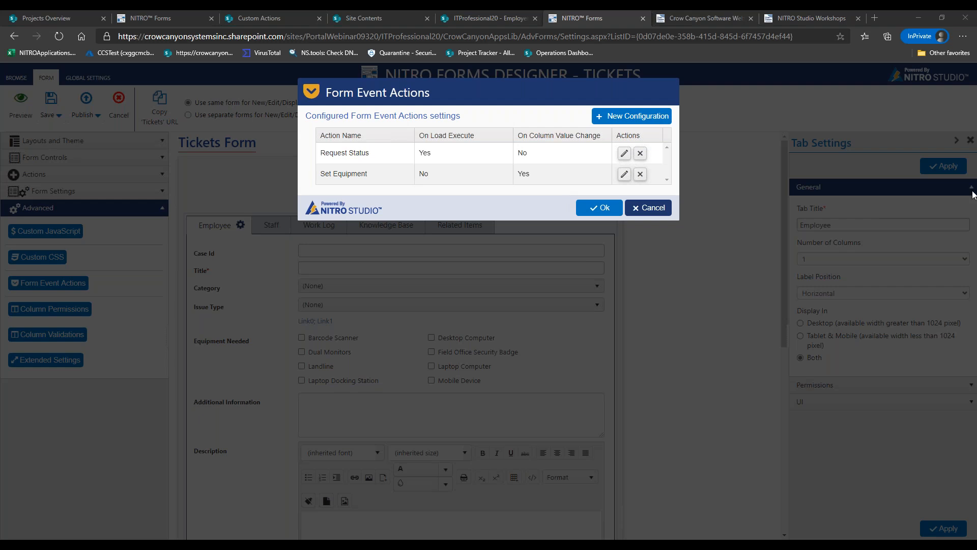
click(662, 211)
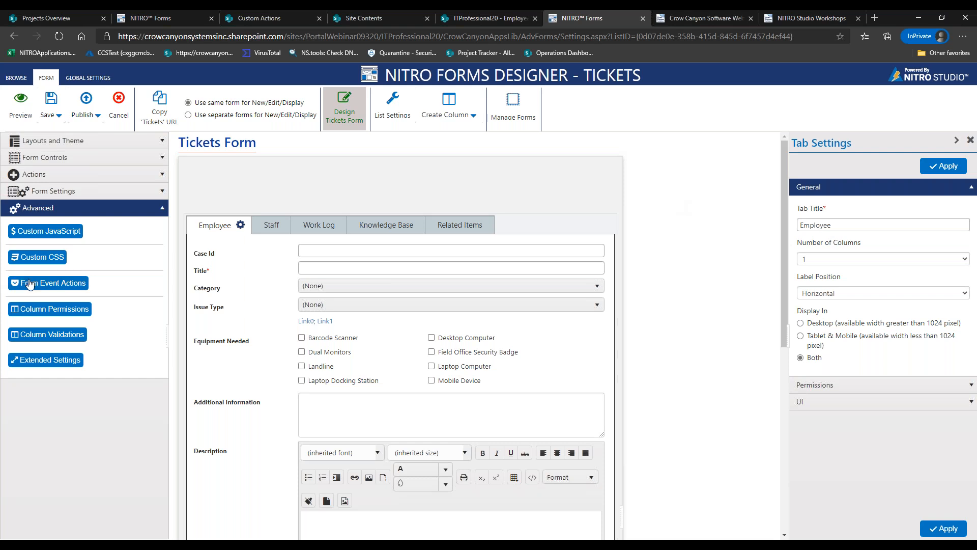
drag(783, 185, 598, 352)
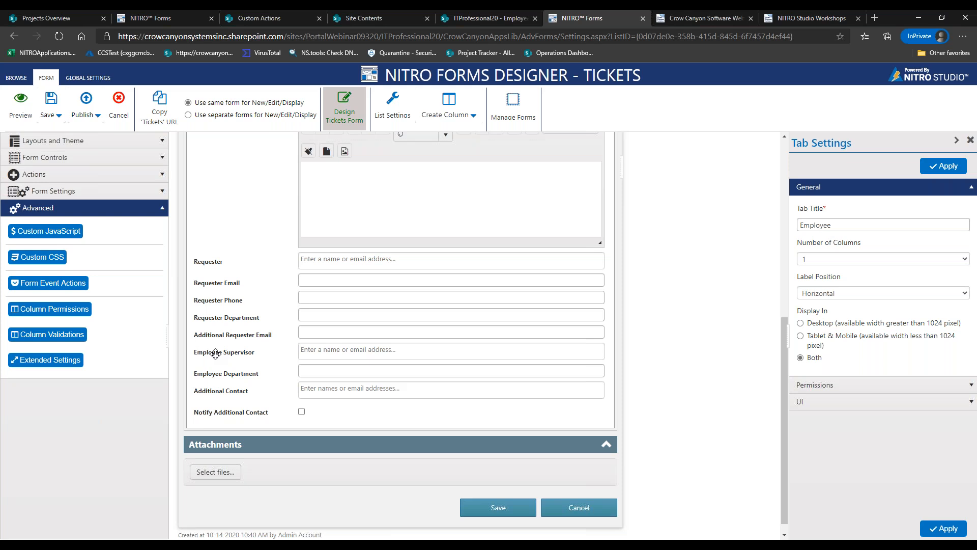
Check the Employee Data list, then return to the Tickets form and reopen Form Event Actions
click(483, 19)
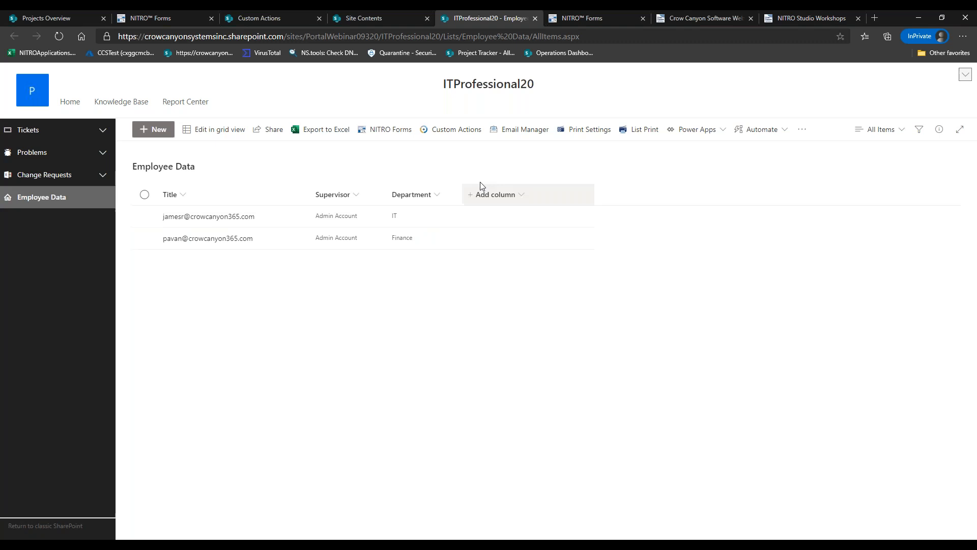
click(611, 20)
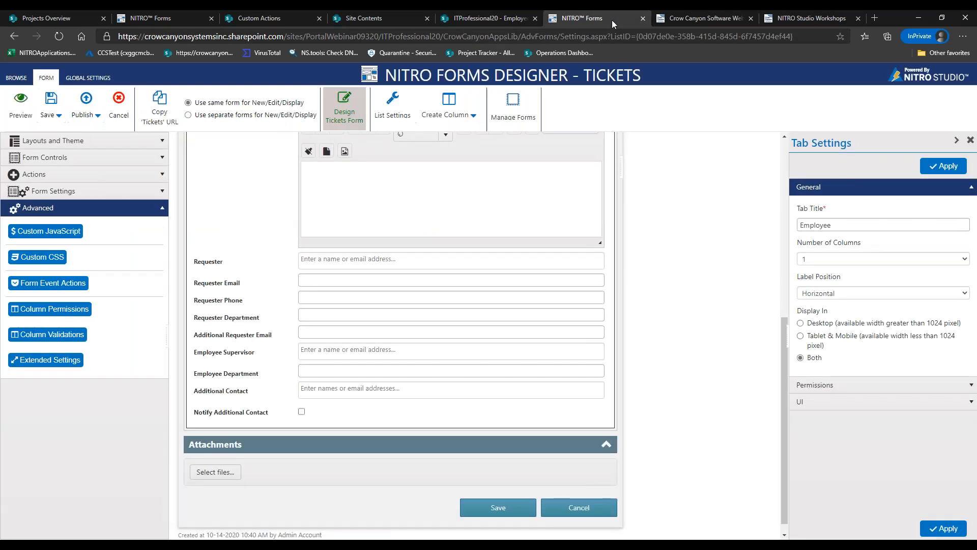
click(46, 284)
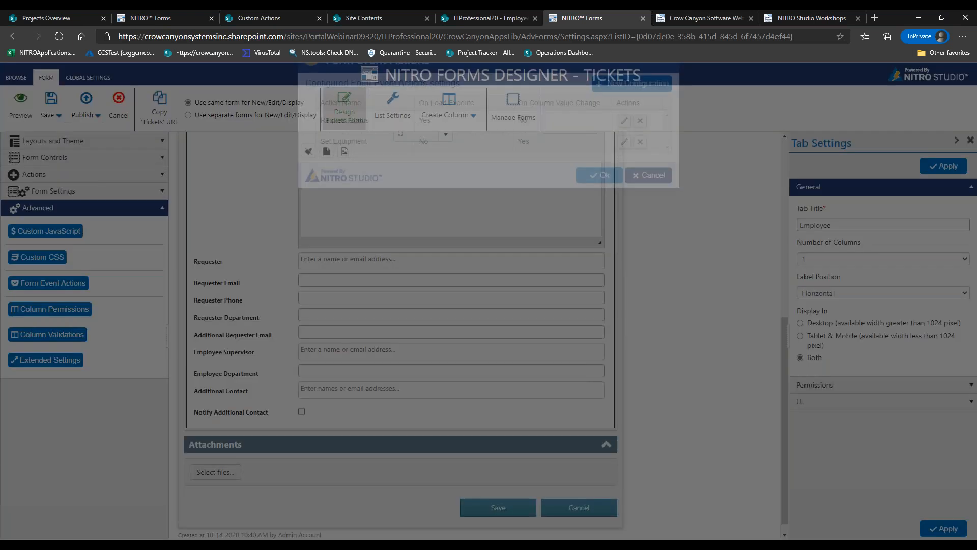
Create a 'Get Employee Supervisor and Department' event action triggered on Requester Email change and add Fetch Items
click(631, 117)
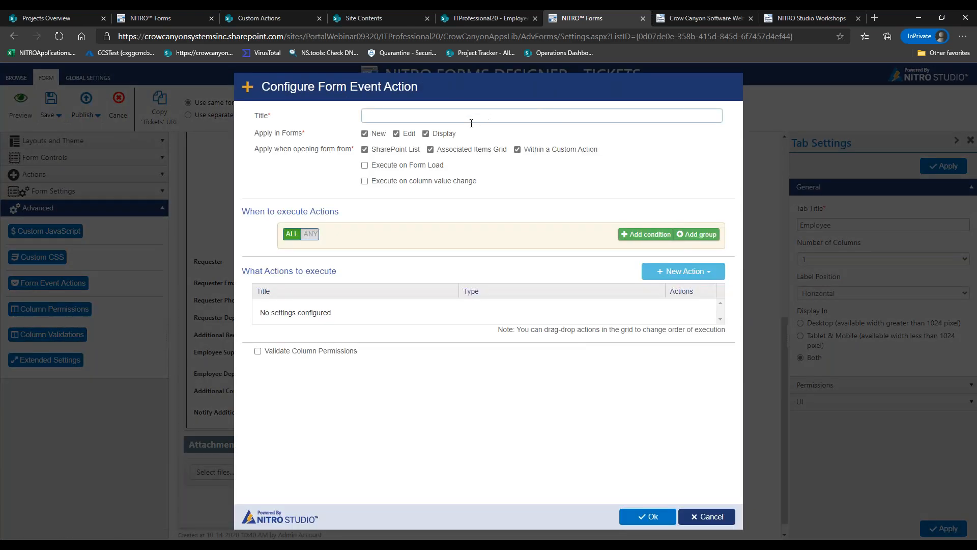
text(Get E)
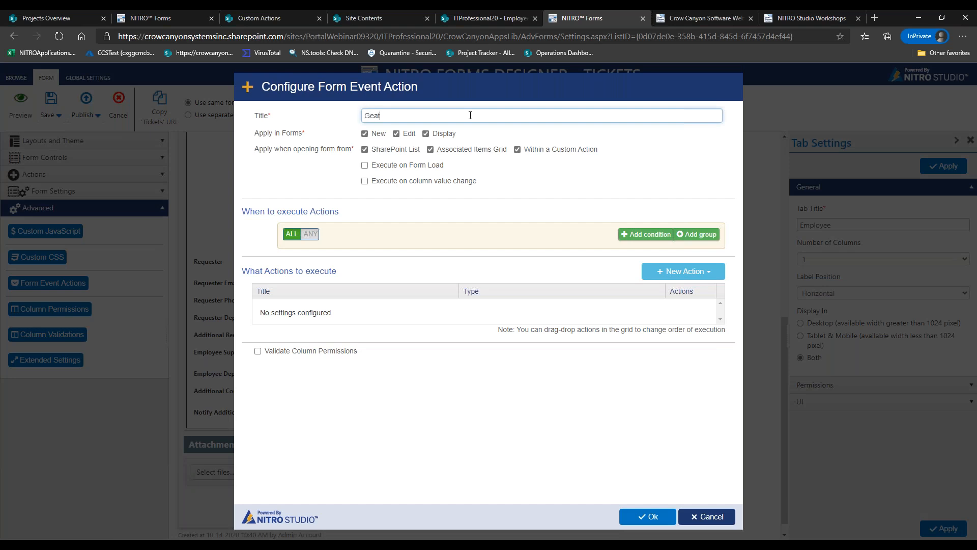
text(mployee Supervior and Department)
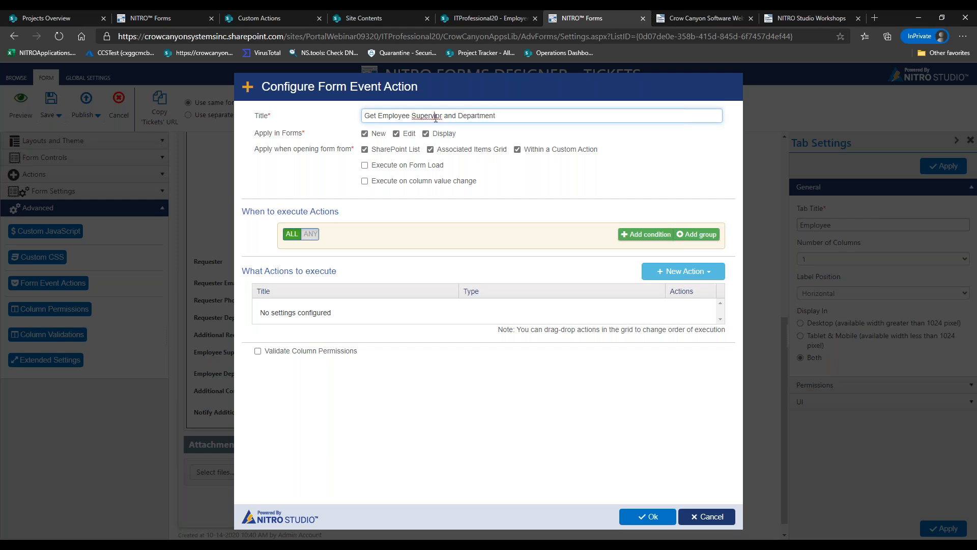
text(s)
click(410, 182)
click(418, 200)
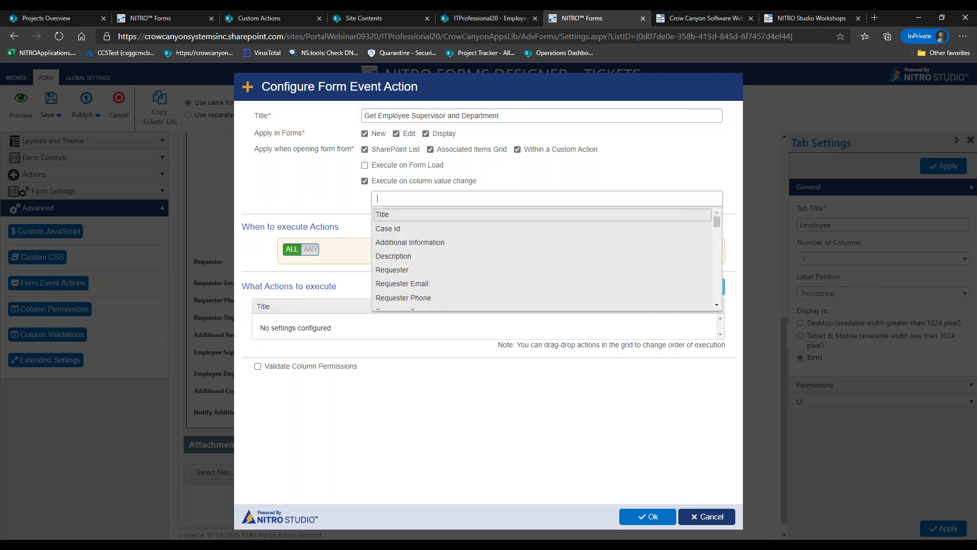
click(426, 282)
click(529, 187)
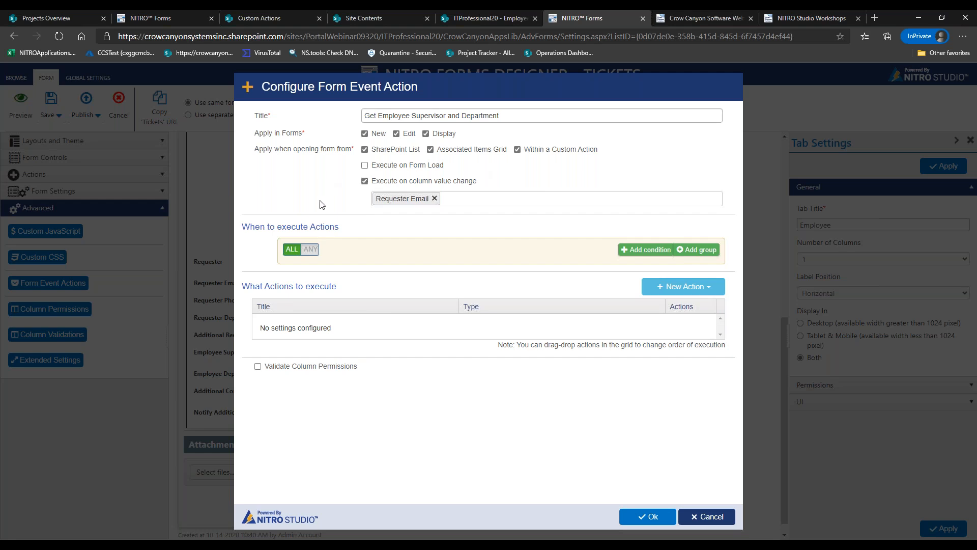
click(427, 168)
click(436, 167)
click(680, 288)
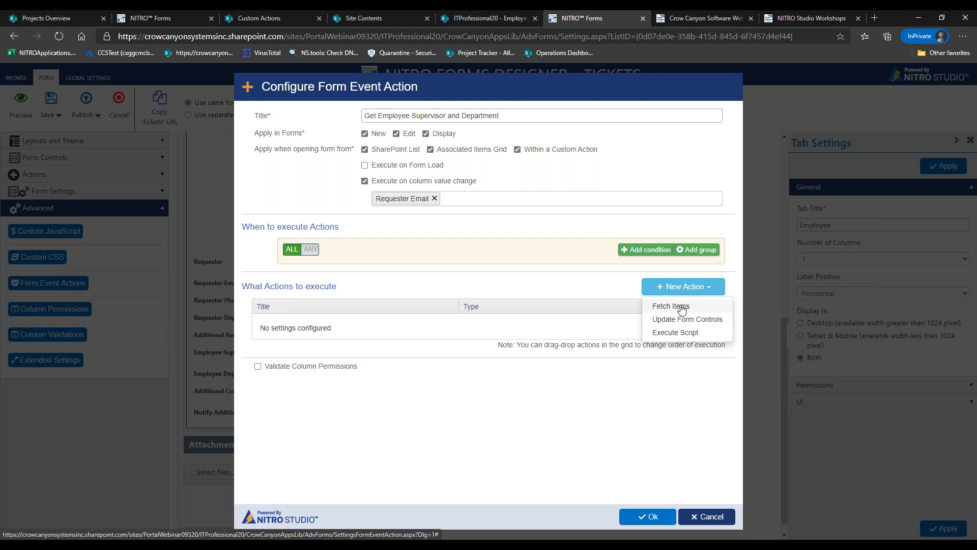
click(682, 307)
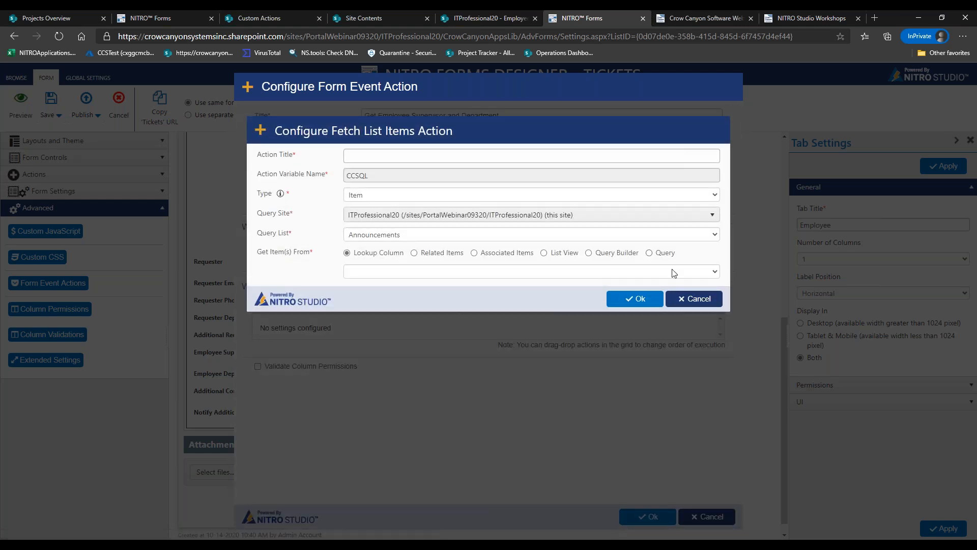
Title the fetch action EmployeeData
click(368, 156)
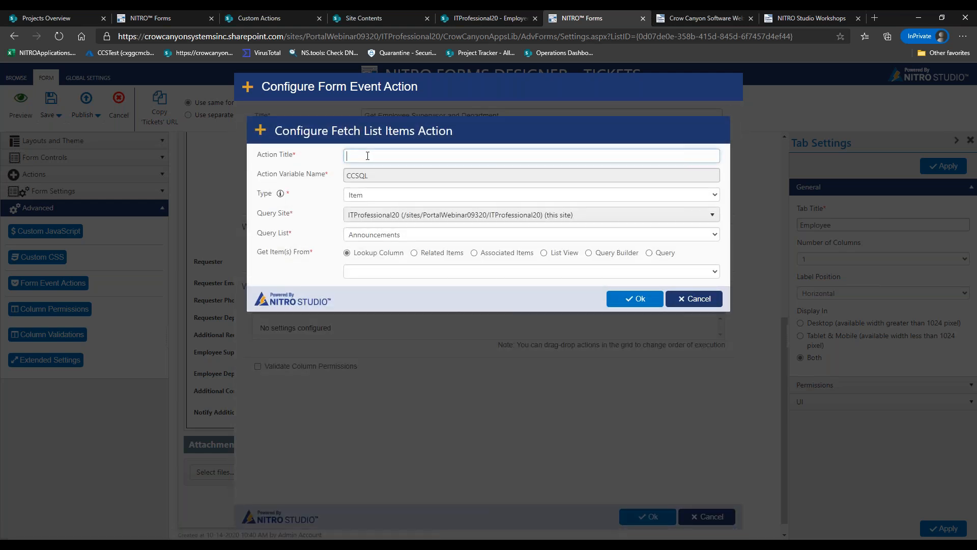
drag(370, 176, 346, 176)
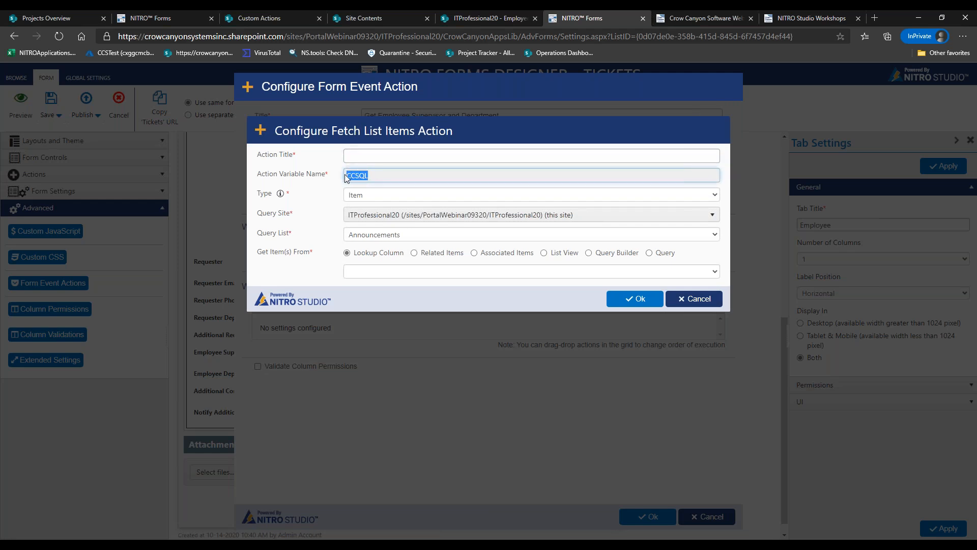
click(364, 177)
drag(363, 176, 340, 175)
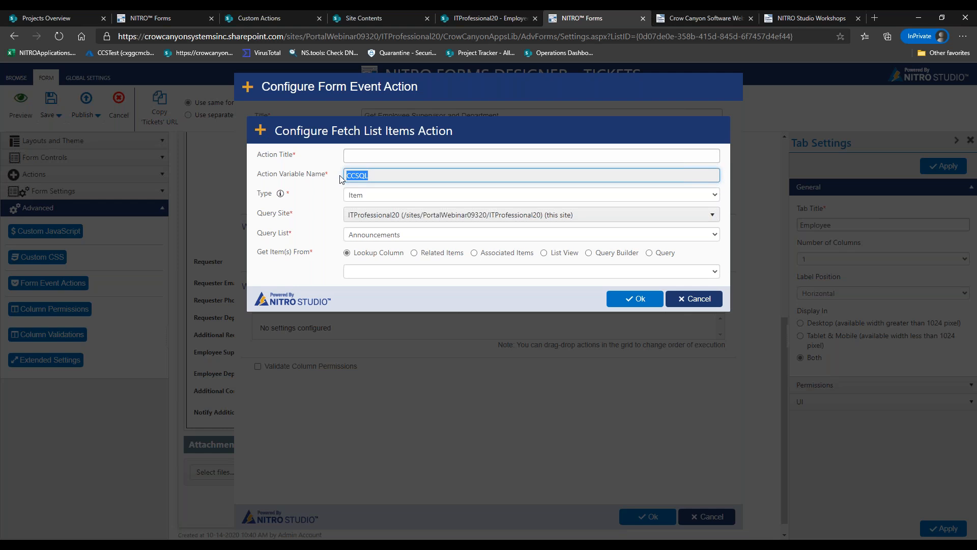
click(354, 156)
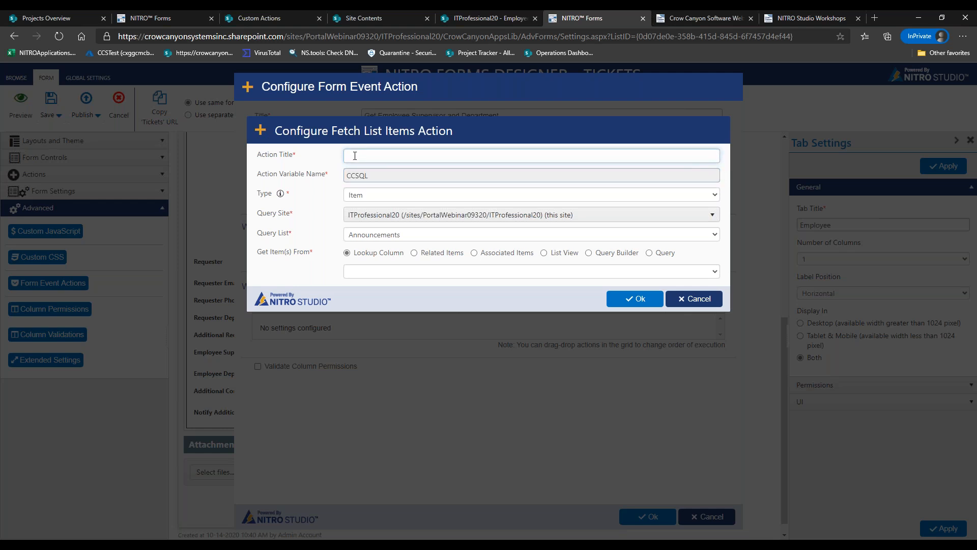
text(QLEmployeeSup)
key(BackSpace)
key(BackSpace)
key(BackSpace)
key(BackSpace)
key(BackSpace)
key(BackSpace)
key(BackSpace)
key(BackSpace)
key(BackSpace)
key(BackSpace)
key(BackSpace)
key(BackSpace)
key(BackSpace)
text(EmployeeData)
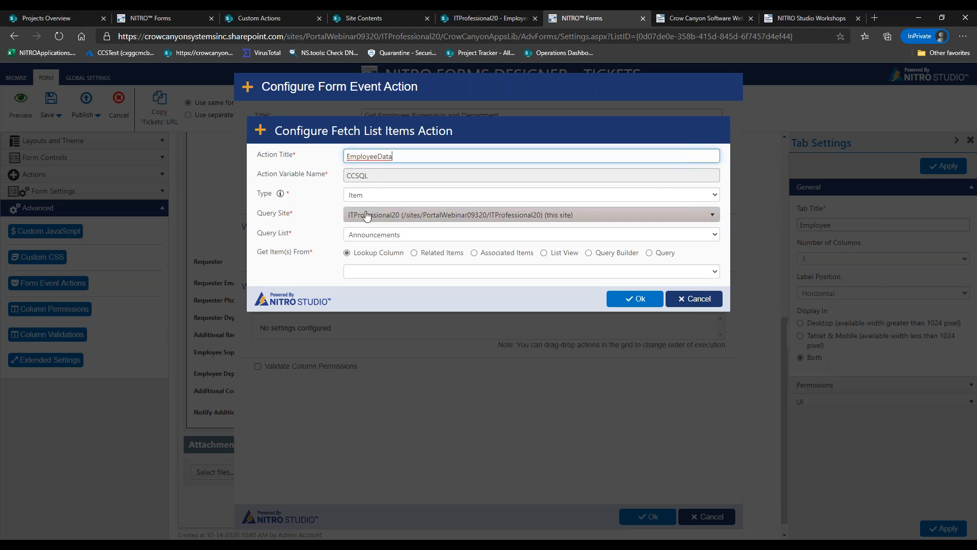
Query the Employee Data list on site ITProfessional20 using the Query Builder
click(369, 213)
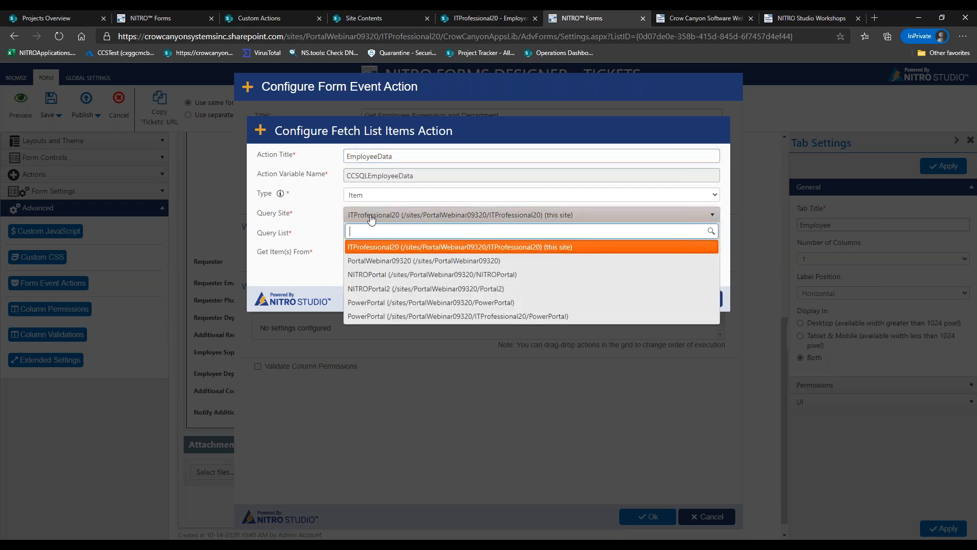
click(551, 247)
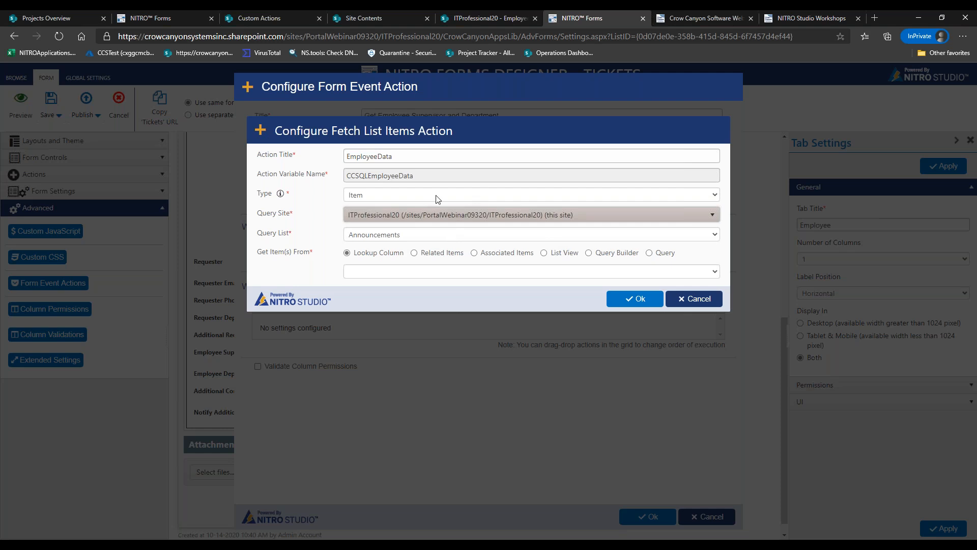
click(436, 234)
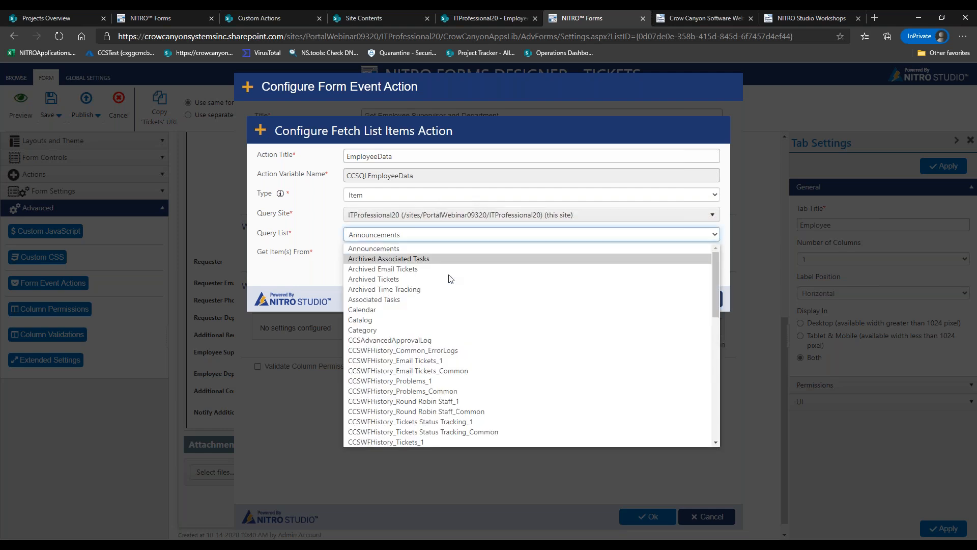
drag(715, 273, 640, 346)
click(439, 333)
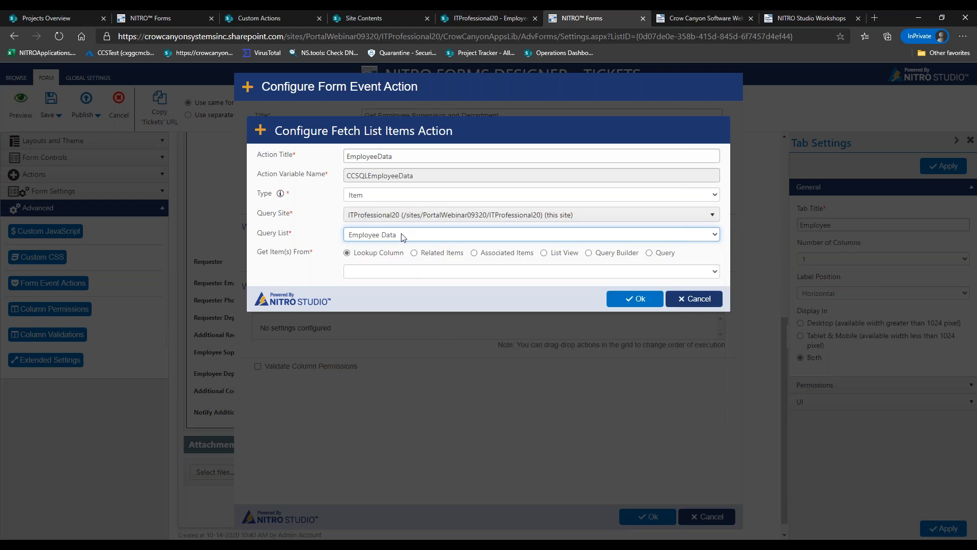
click(589, 253)
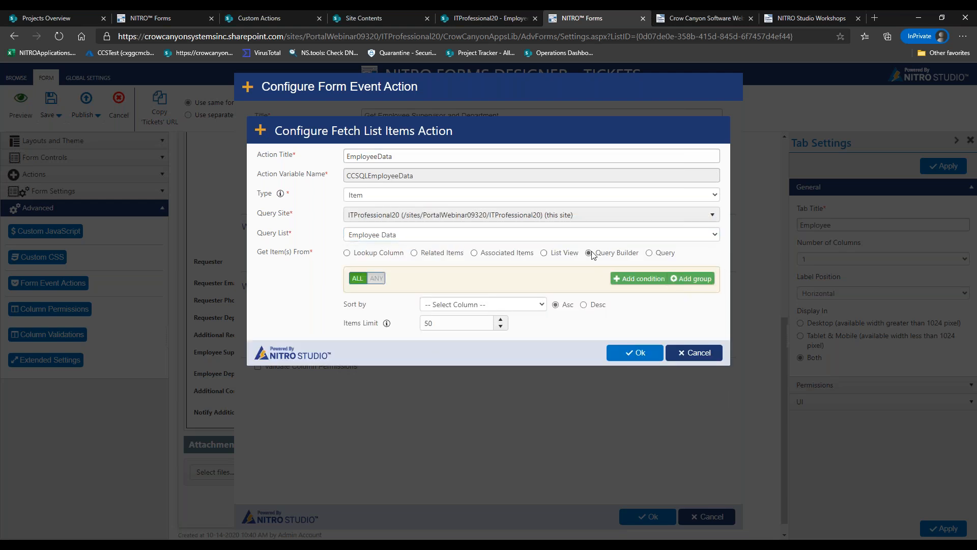
Filter on Title equal to %%[RequesterEmail]%% and save the EmployeeData fetch action
click(618, 279)
click(401, 300)
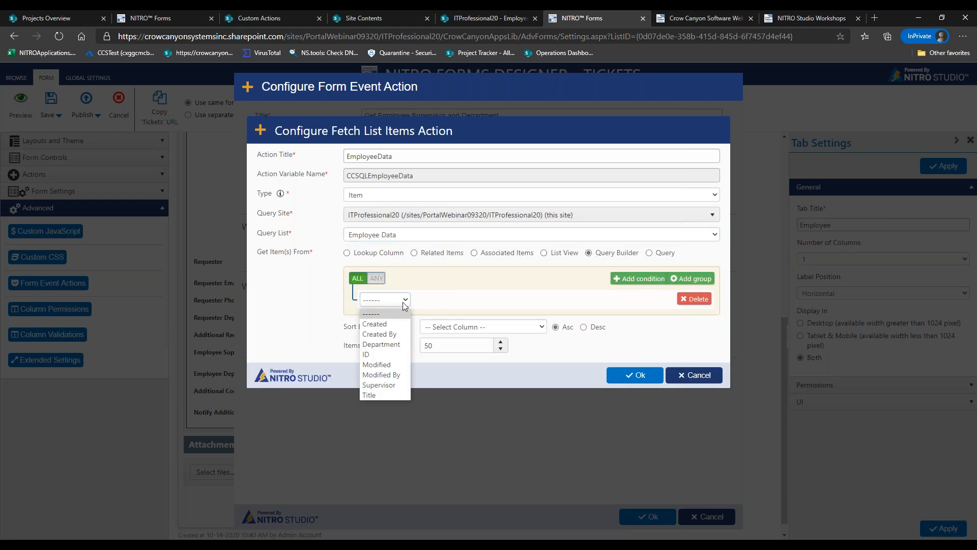
click(376, 395)
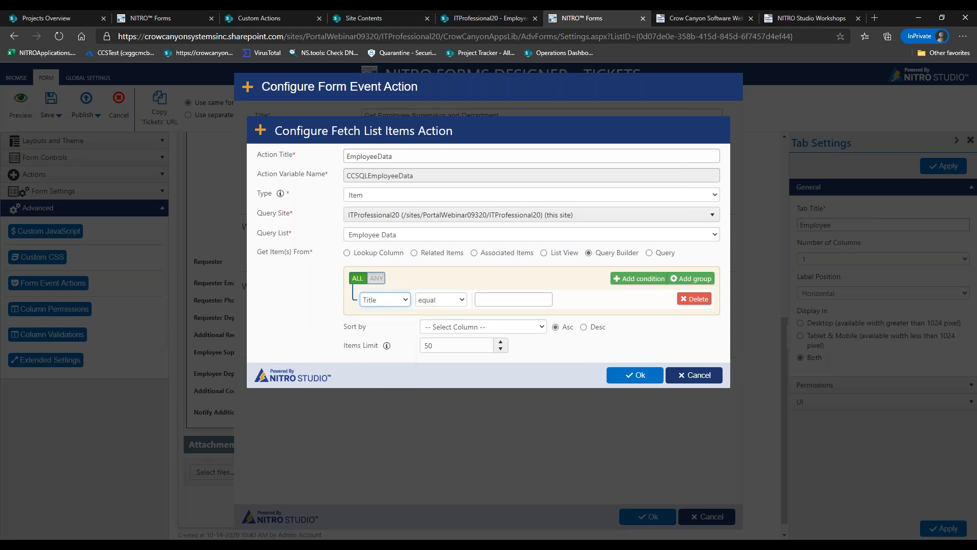
click(494, 20)
drag(176, 194, 179, 197)
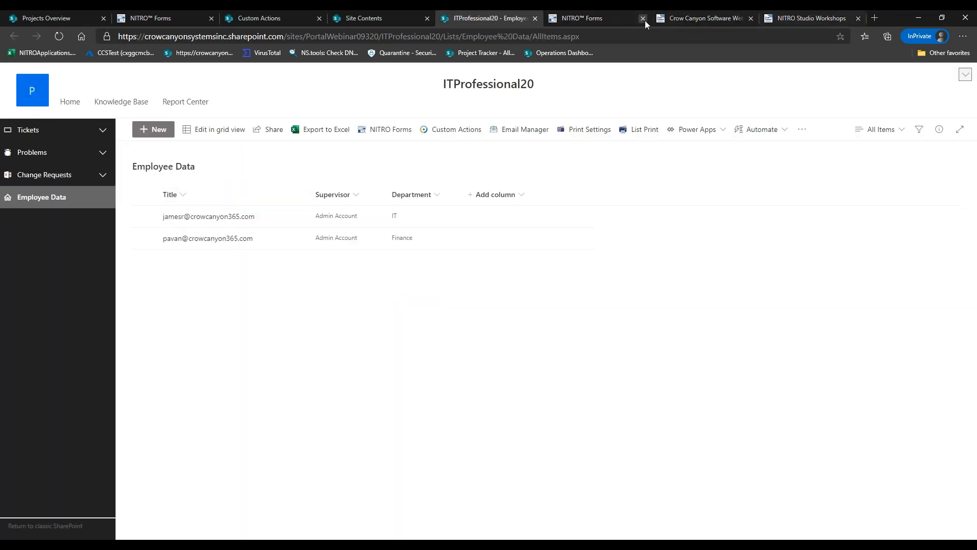
click(608, 19)
click(492, 298)
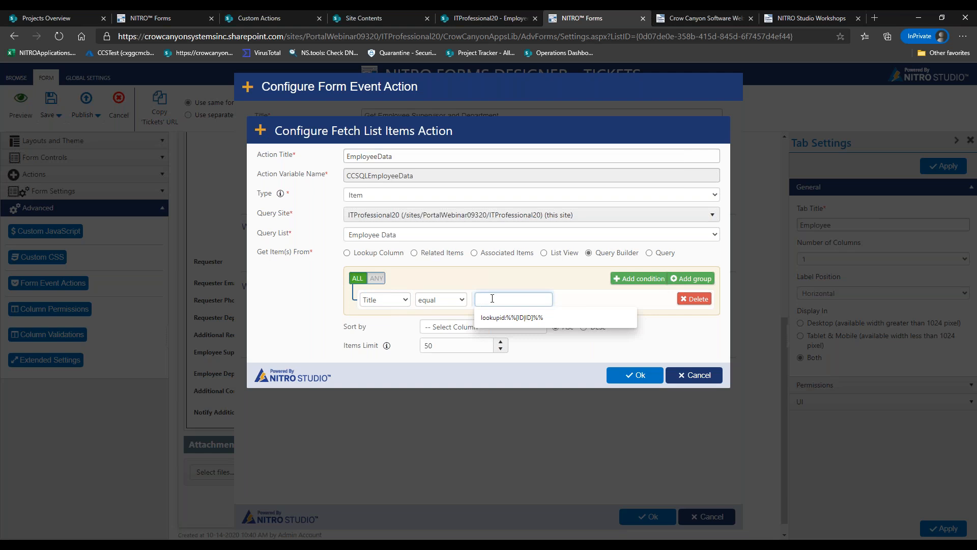
text(%%)
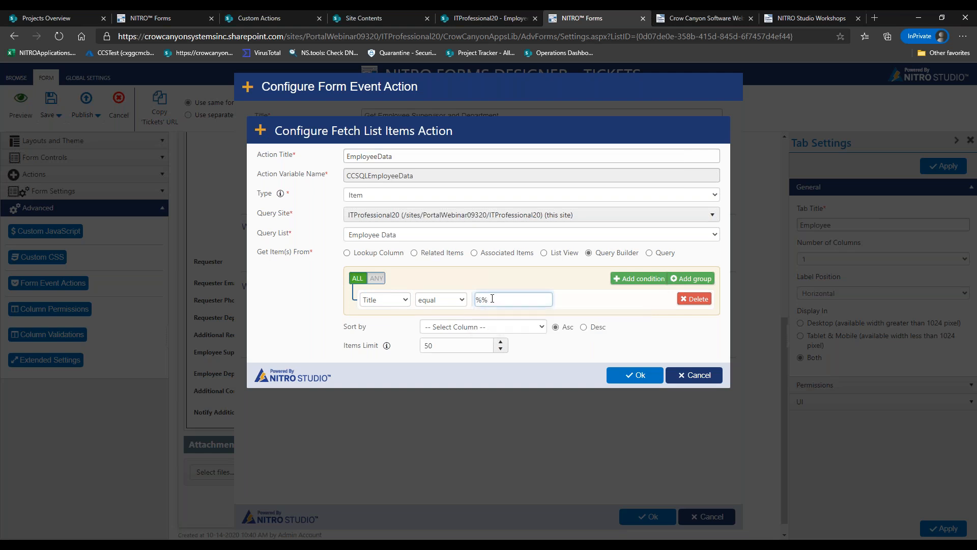
text([RequesterEmail]%%)
drag(477, 300, 564, 296)
click(569, 303)
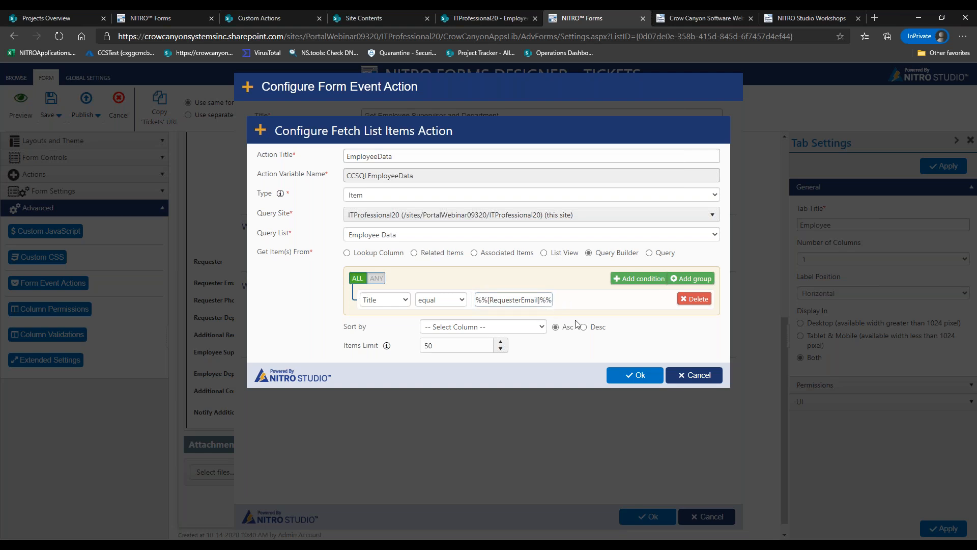
click(639, 377)
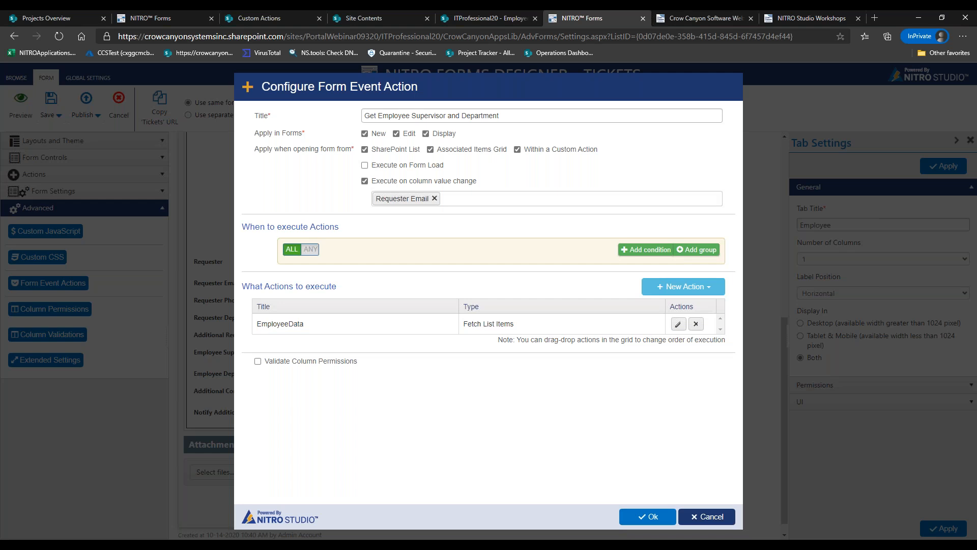
Begin an 'Update Supervisor and Department' update-controls action with an Employee Supervisor mapping, then discard it
click(661, 295)
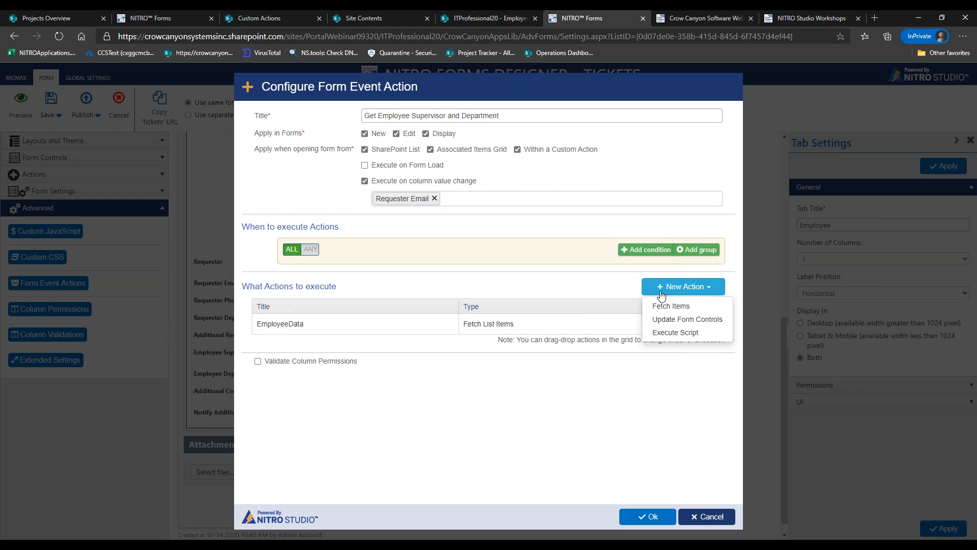
click(684, 319)
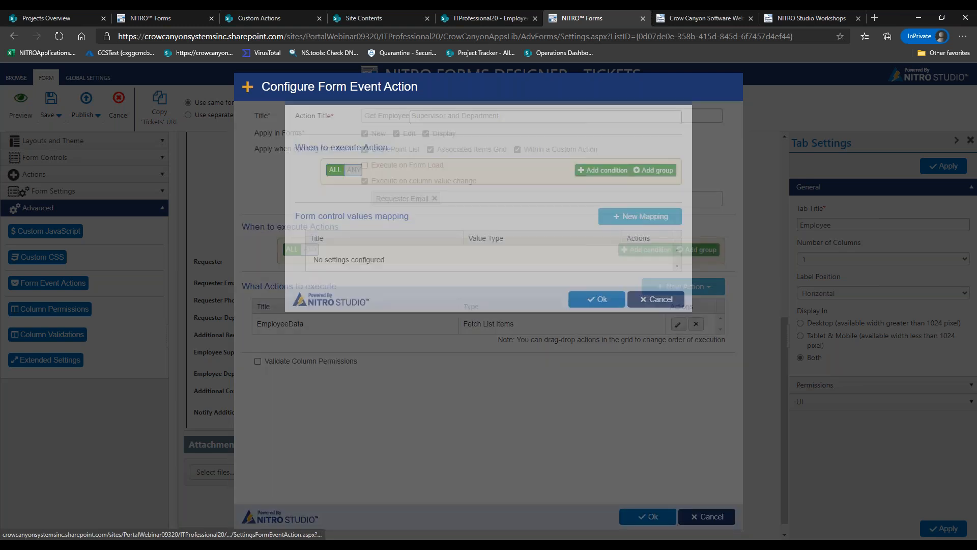
click(468, 155)
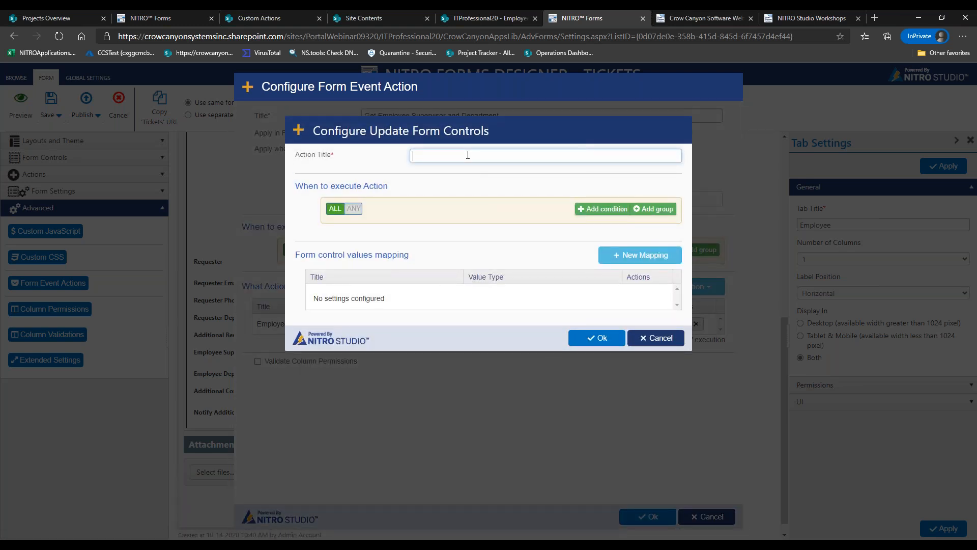
text(Update Supervisor and Department)
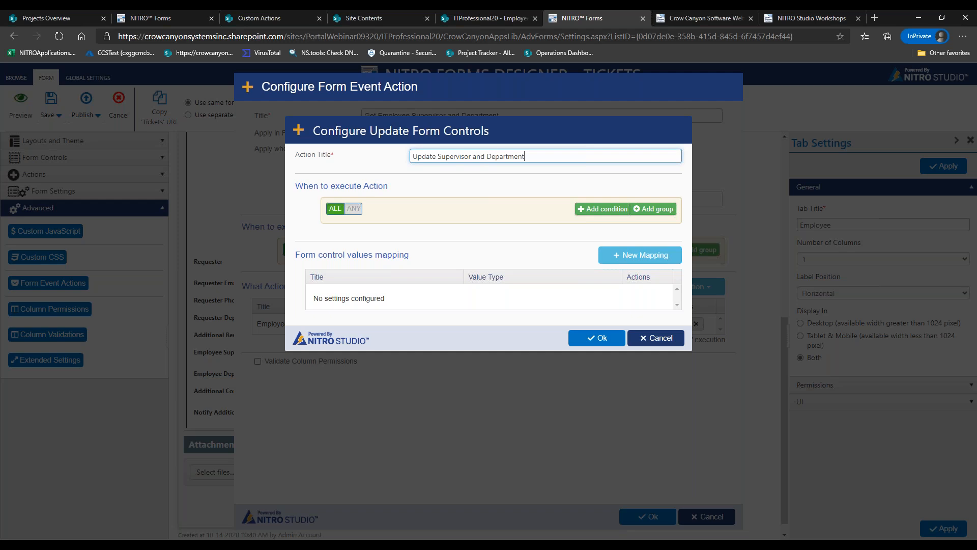
click(648, 255)
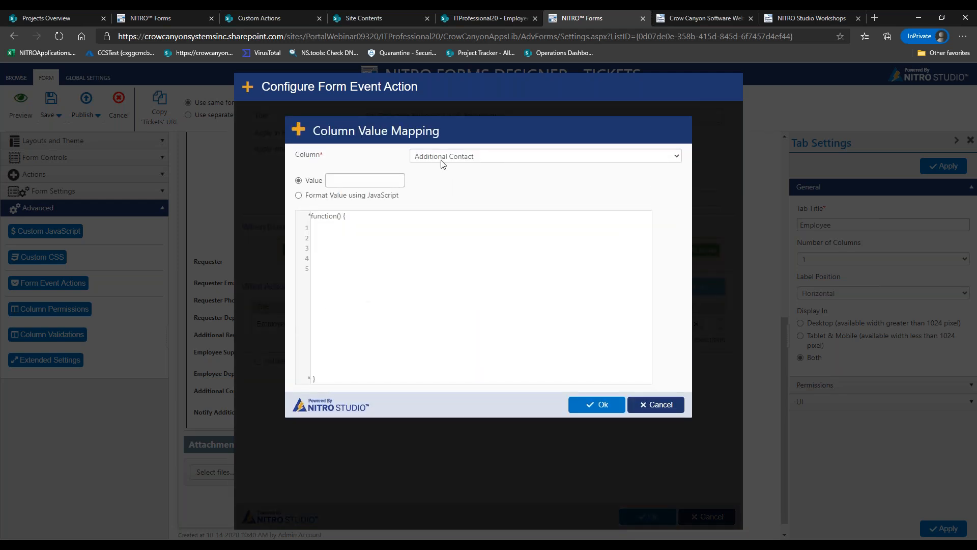
click(441, 158)
drag(676, 183, 676, 224)
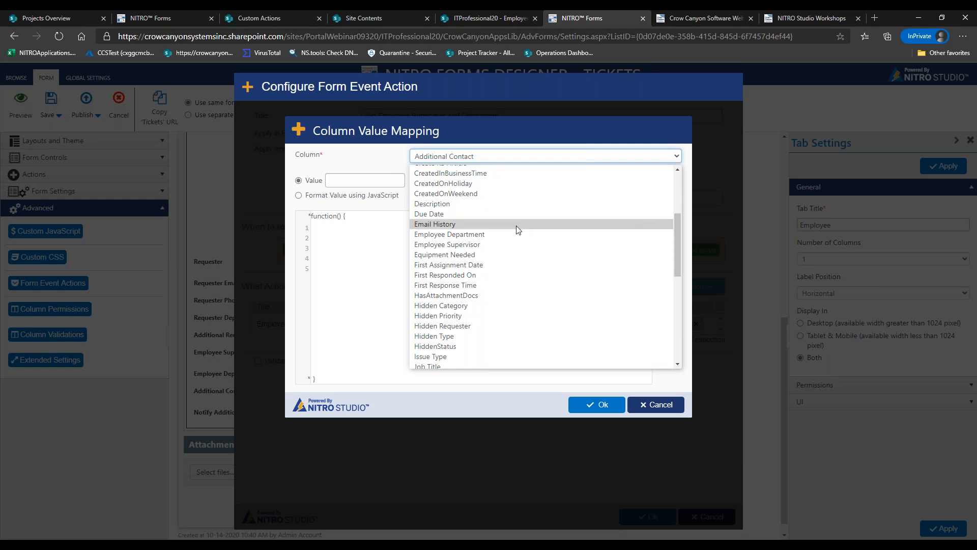
click(509, 244)
click(345, 179)
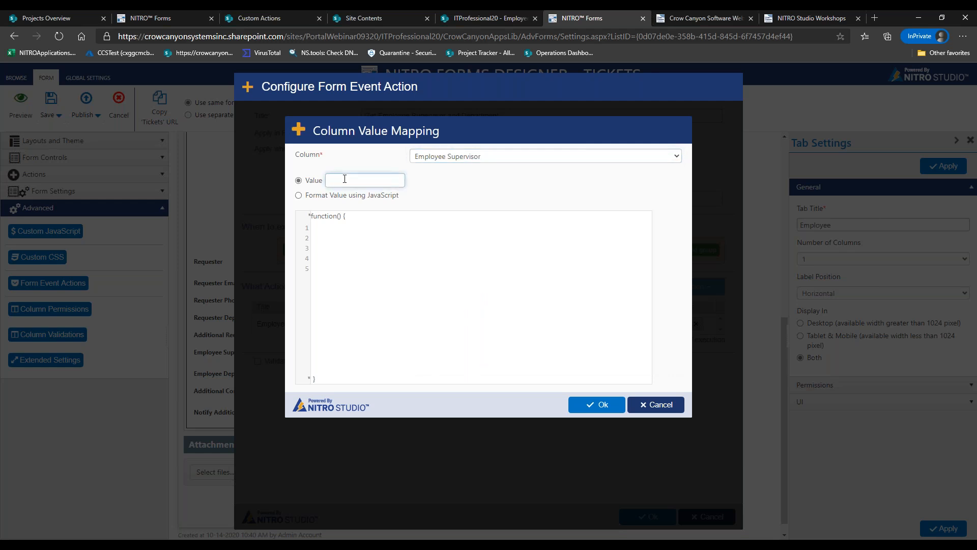
click(652, 404)
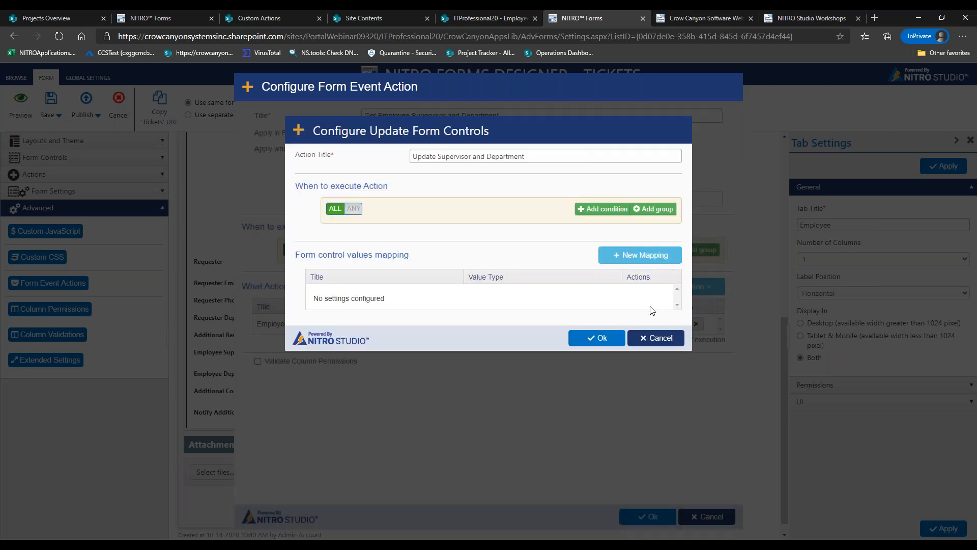
click(656, 338)
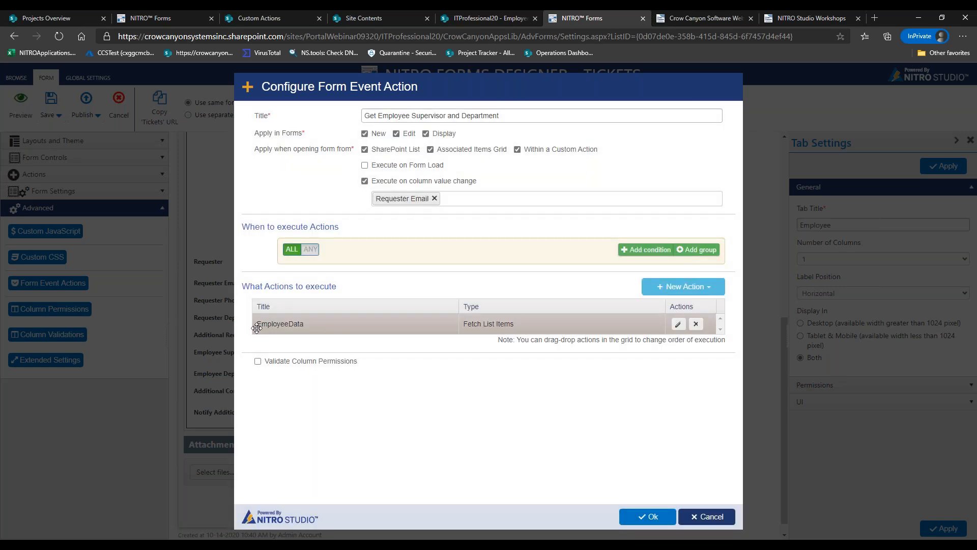
Add an 'Update Supervisor and Department' Update Form Controls action with a mapping targeting Employee Supervisor
click(666, 292)
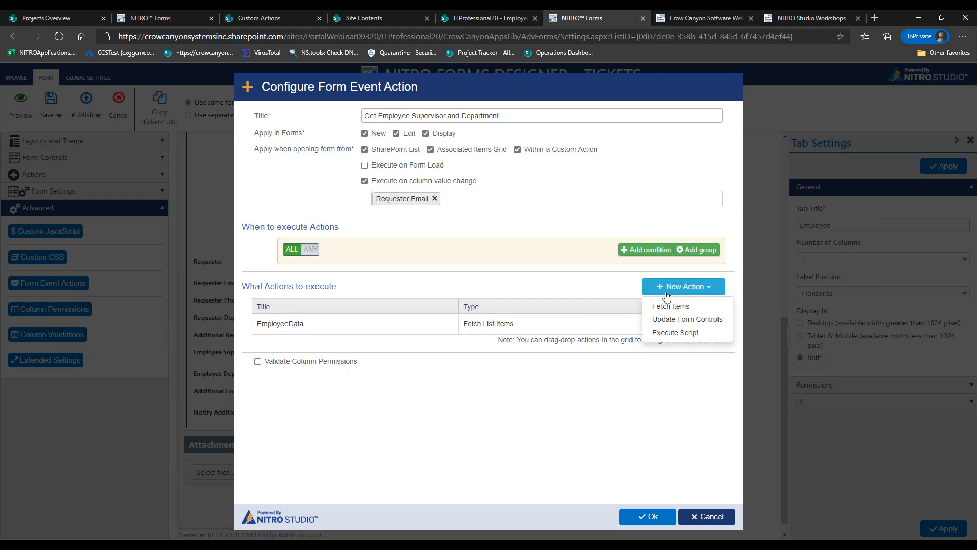
click(670, 319)
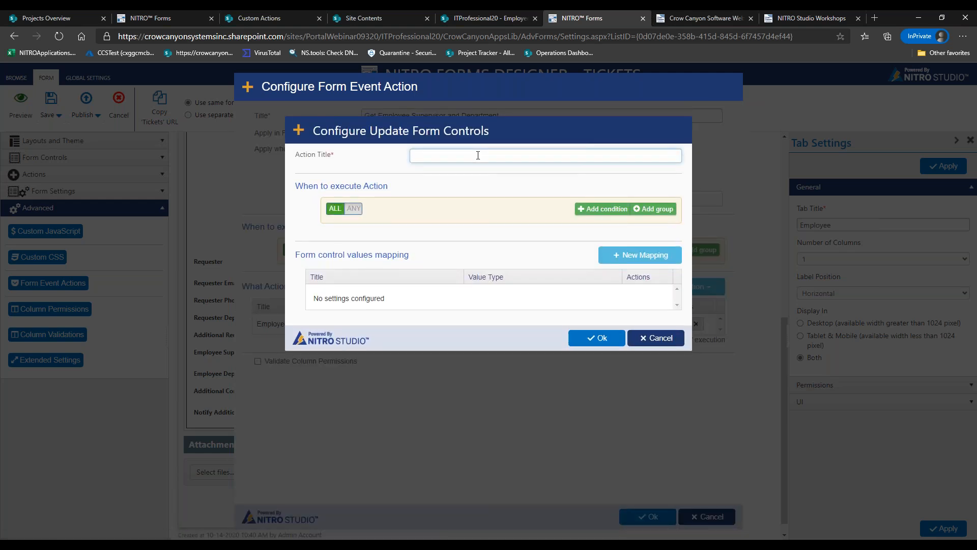
text(Update Supervisor and Department)
click(634, 259)
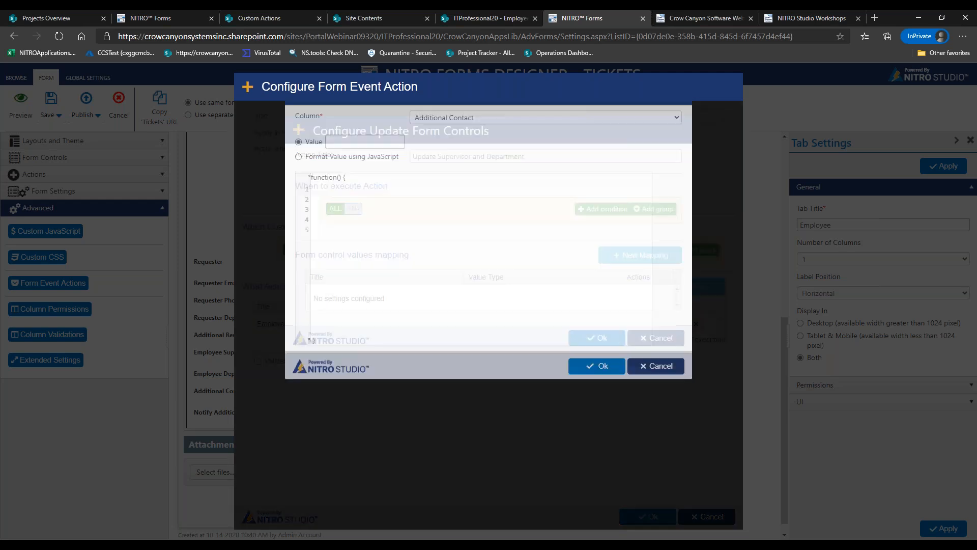
click(448, 161)
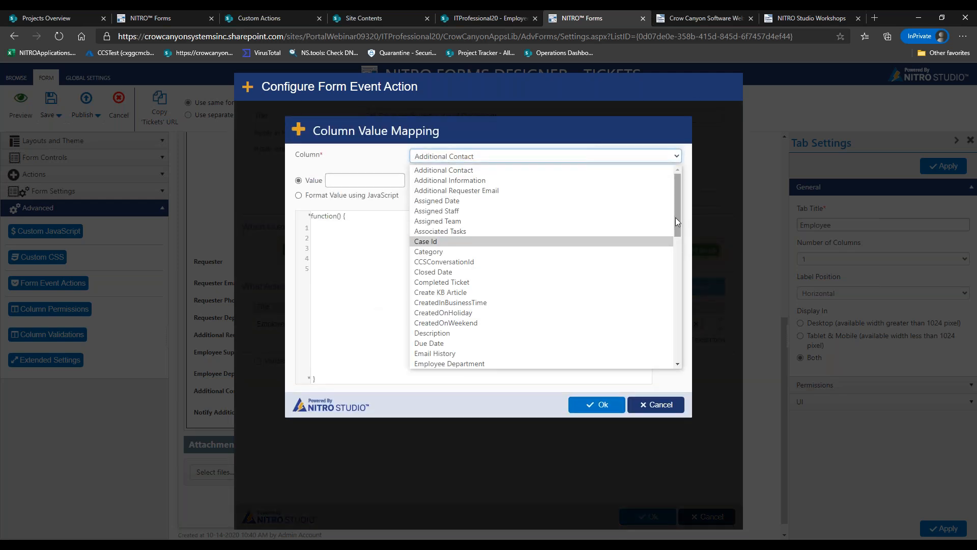
drag(677, 213, 682, 254)
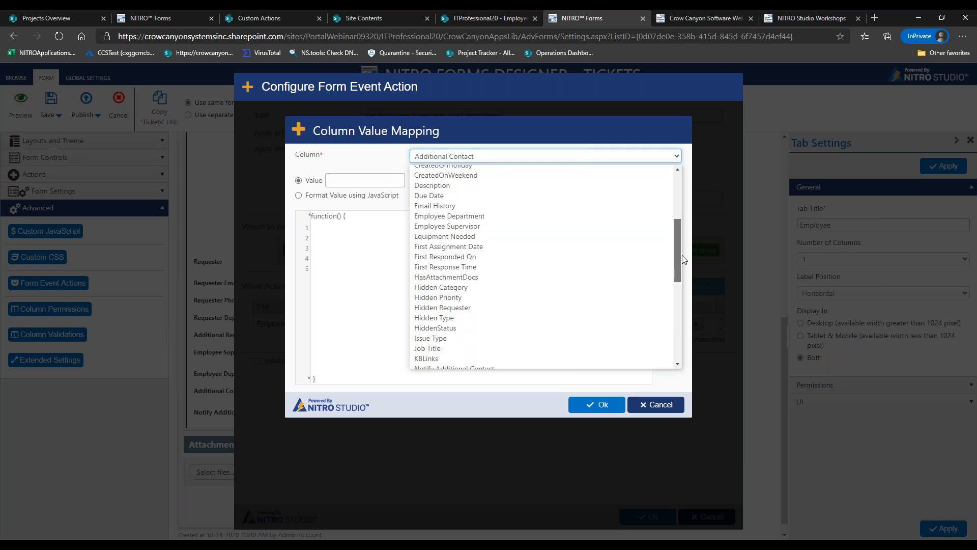
click(433, 229)
Set Employee Supervisor's value to CCSQLEmployeeData##Supervisor and save the mapping and action
click(350, 181)
text(CC)
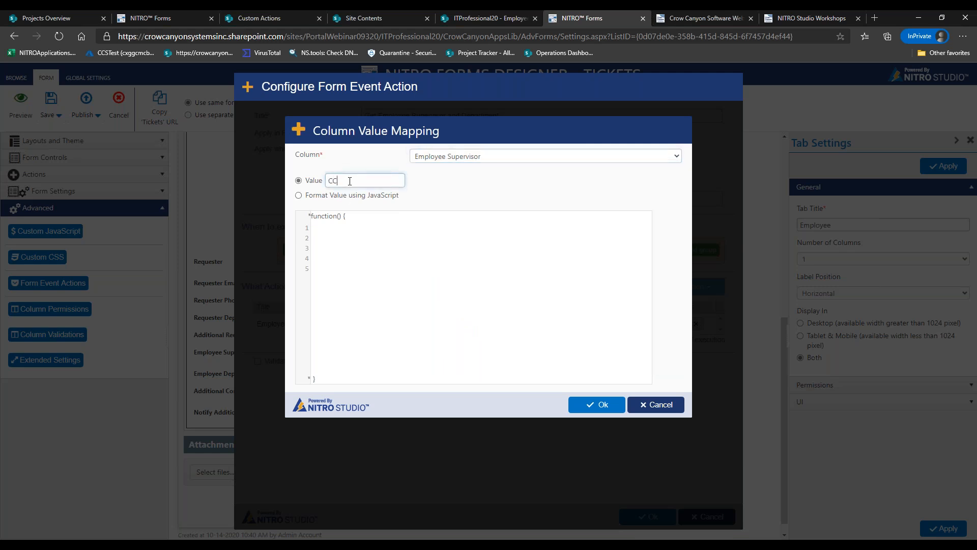
text(SQLEmployeeDateat)
drag(349, 181, 326, 182)
click(394, 179)
text(##Supervisor)
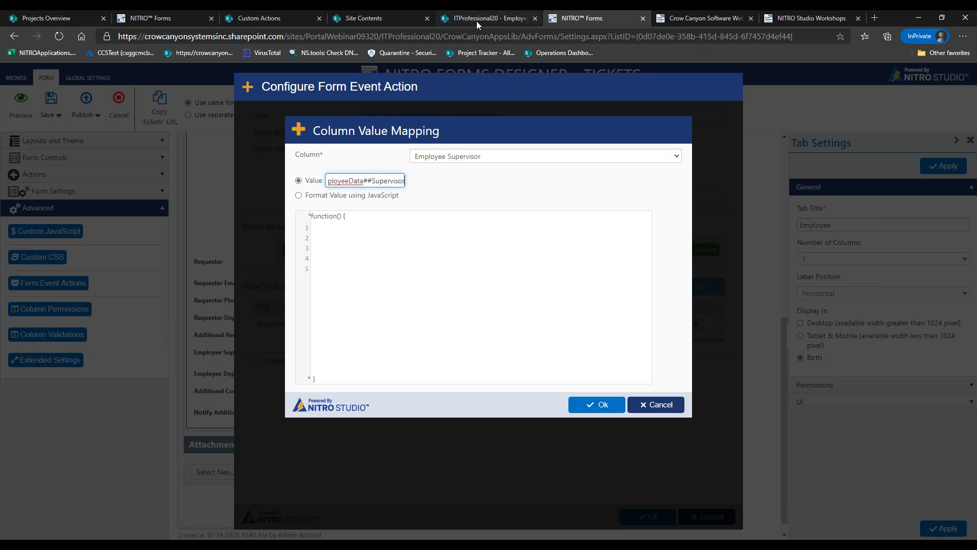
click(476, 18)
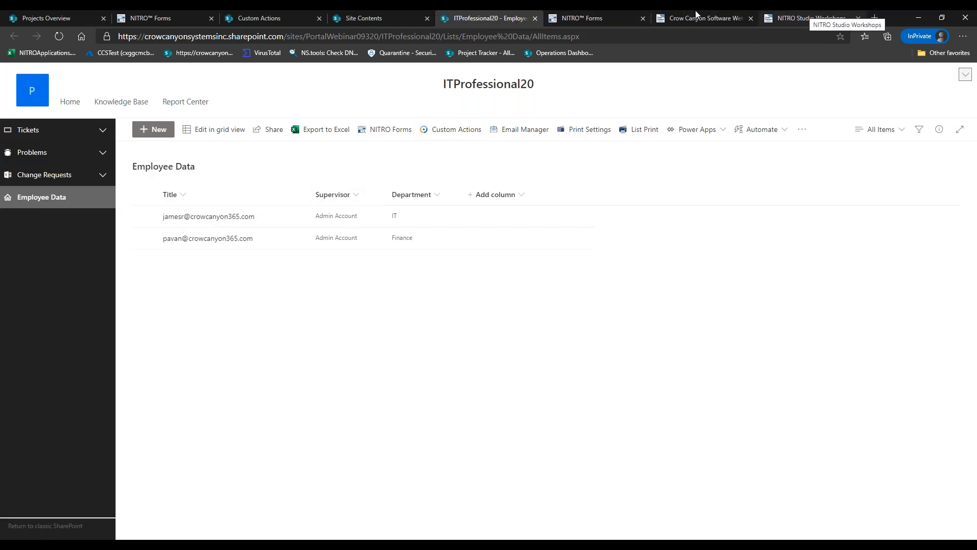
click(614, 17)
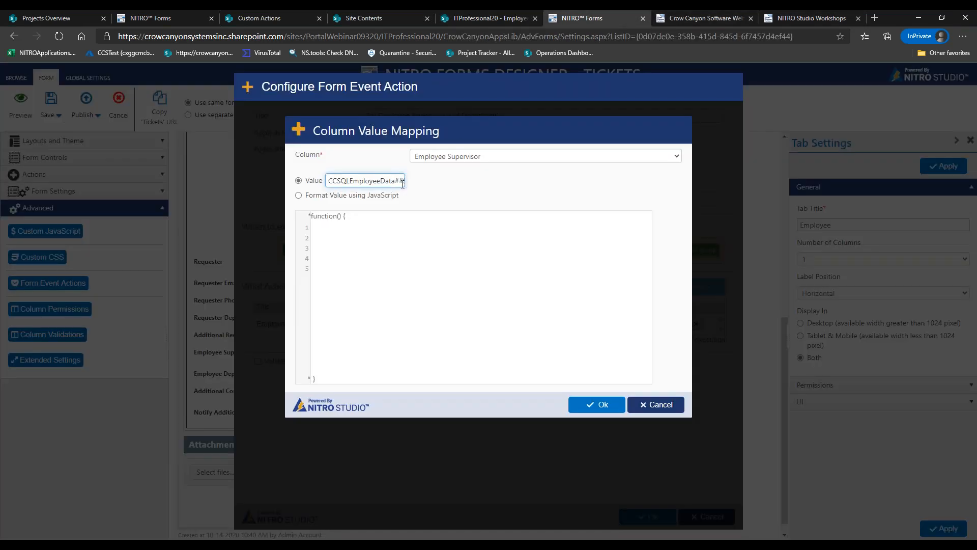
drag(330, 180, 423, 184)
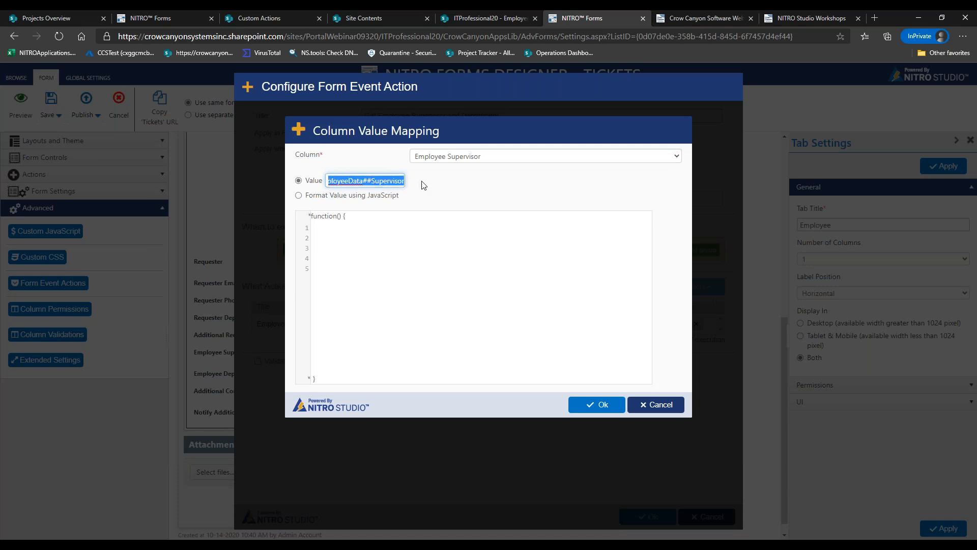
click(600, 405)
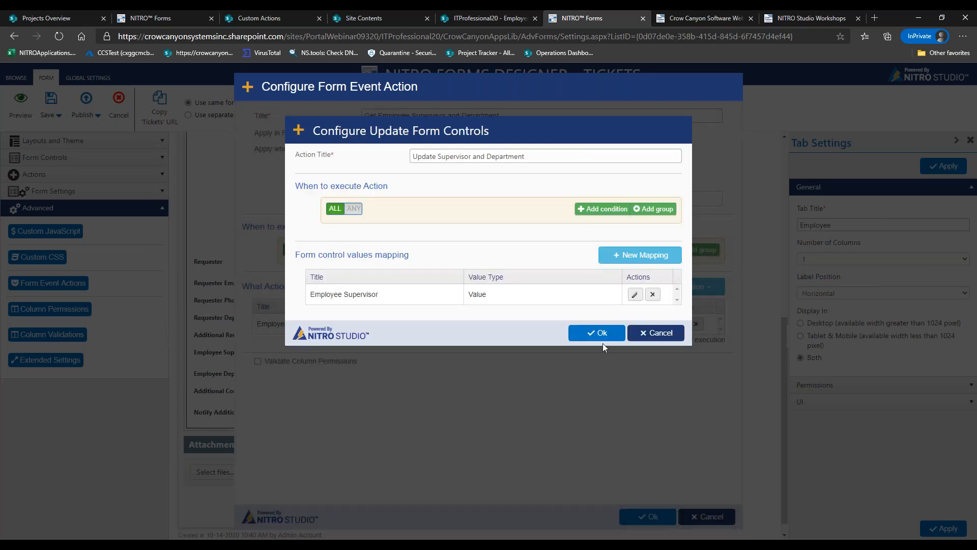
click(596, 332)
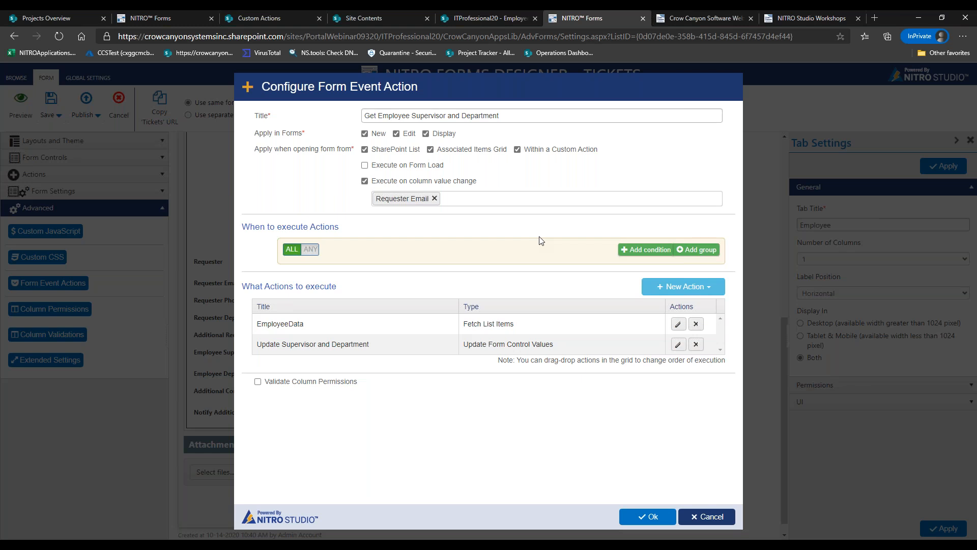
Reopen the Update Supervisor and Department action and start another column mapping
click(678, 345)
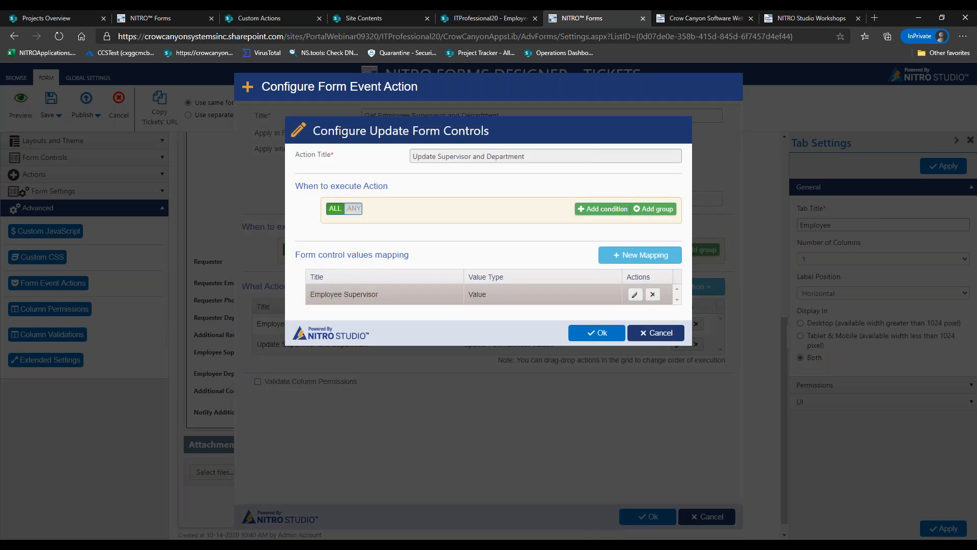
click(640, 255)
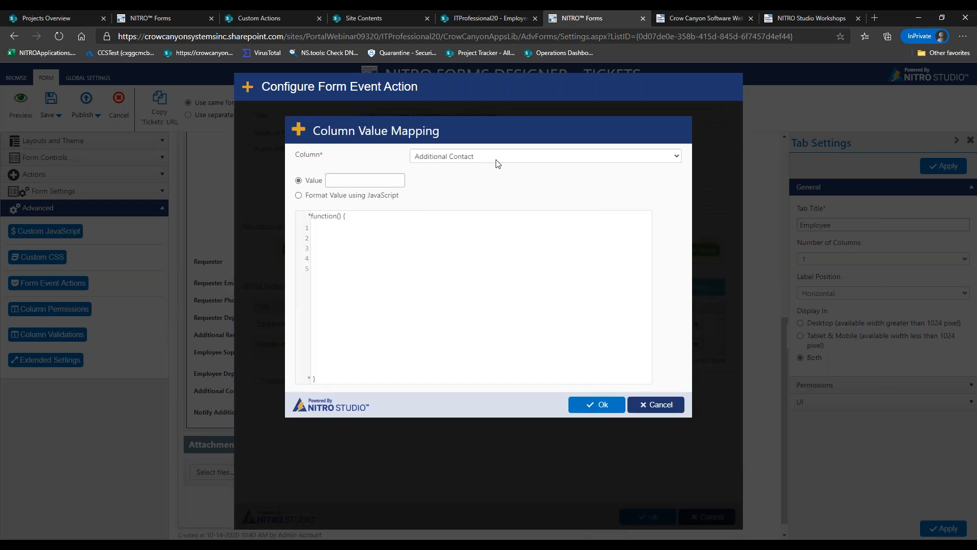
Map Employee Department to CCSQLEmployeeData##Department, then save the mapping and the update action
click(498, 158)
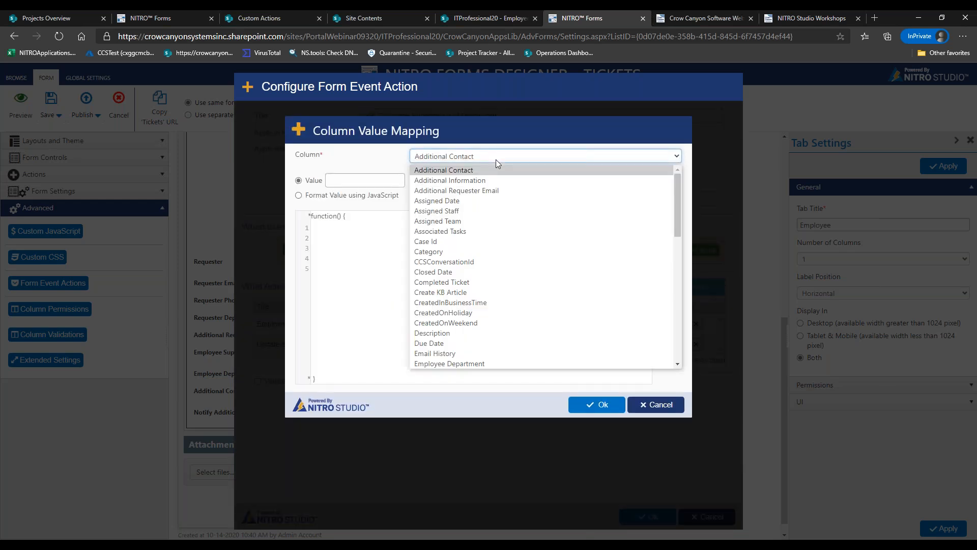
click(501, 362)
click(360, 178)
text(CCSQLEmployeeData)
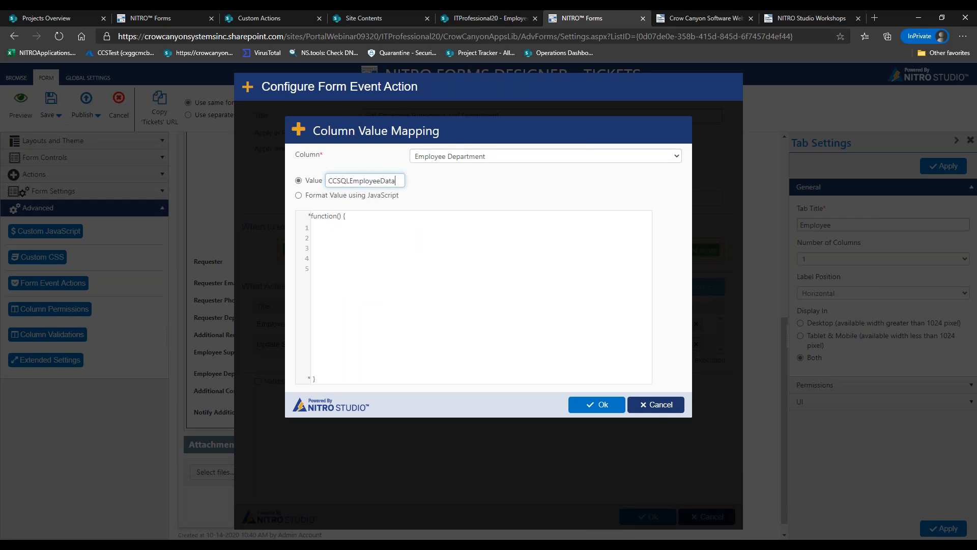
text(##Department)
drag(405, 181, 329, 180)
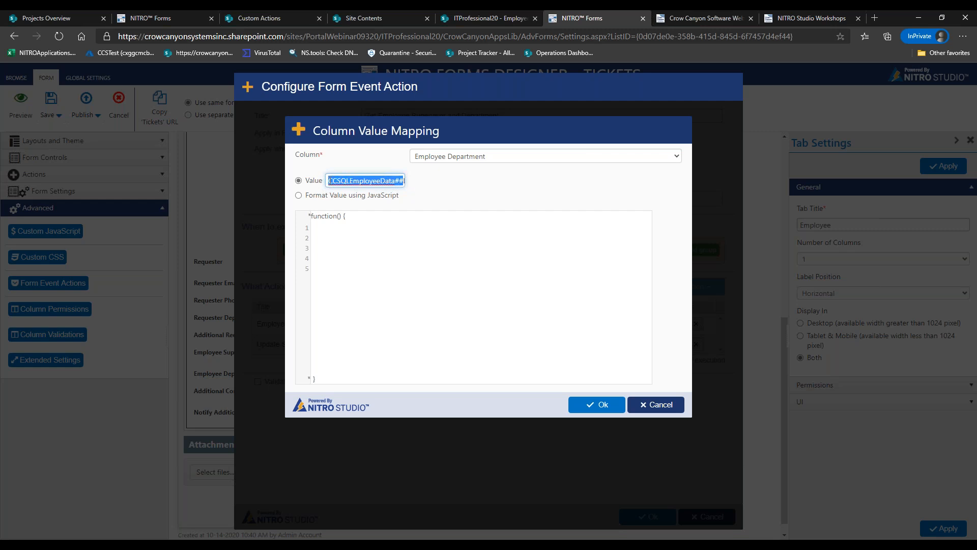
click(340, 181)
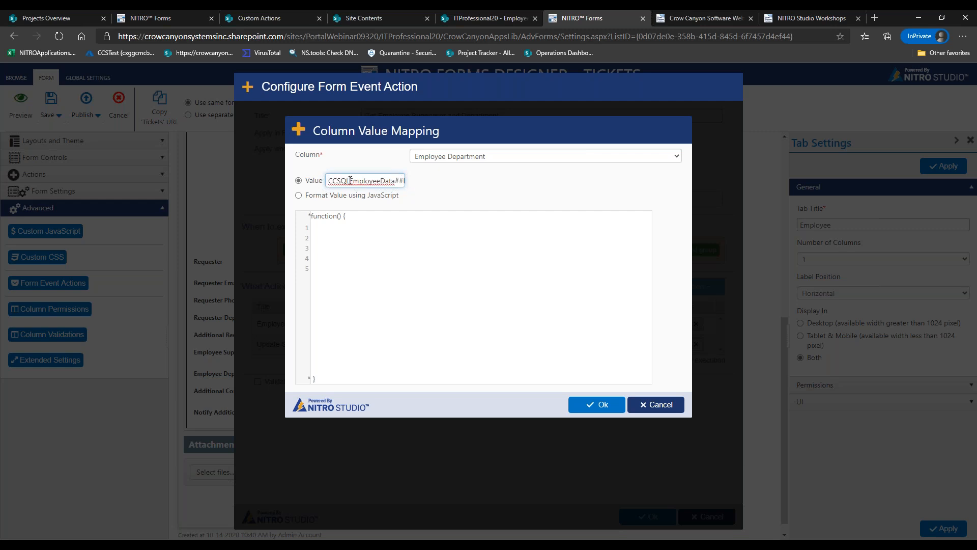
drag(405, 181, 330, 182)
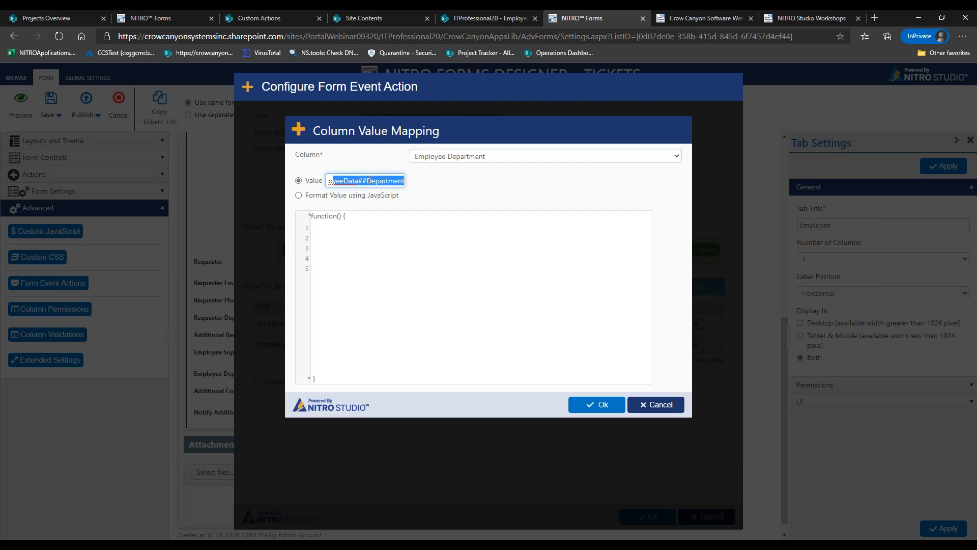
click(367, 181)
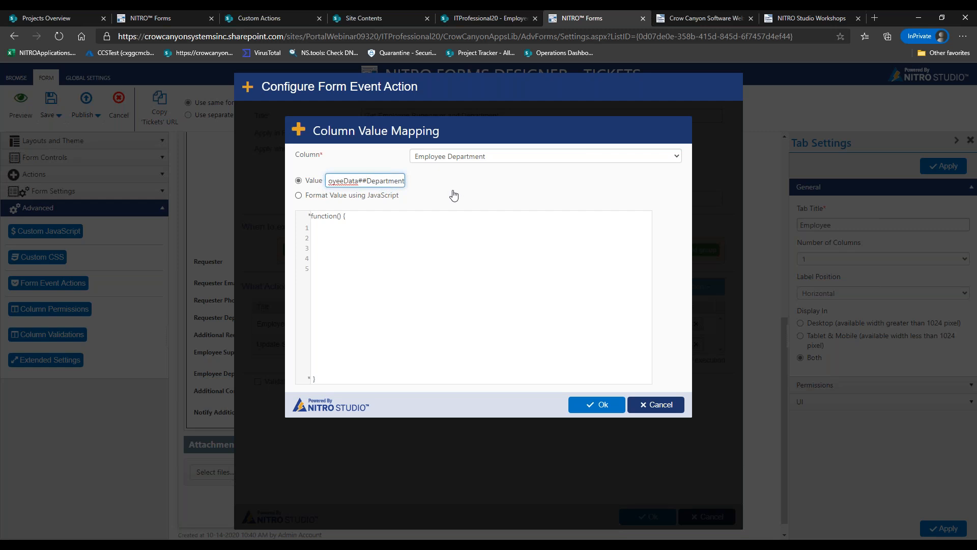
triple_click(372, 181)
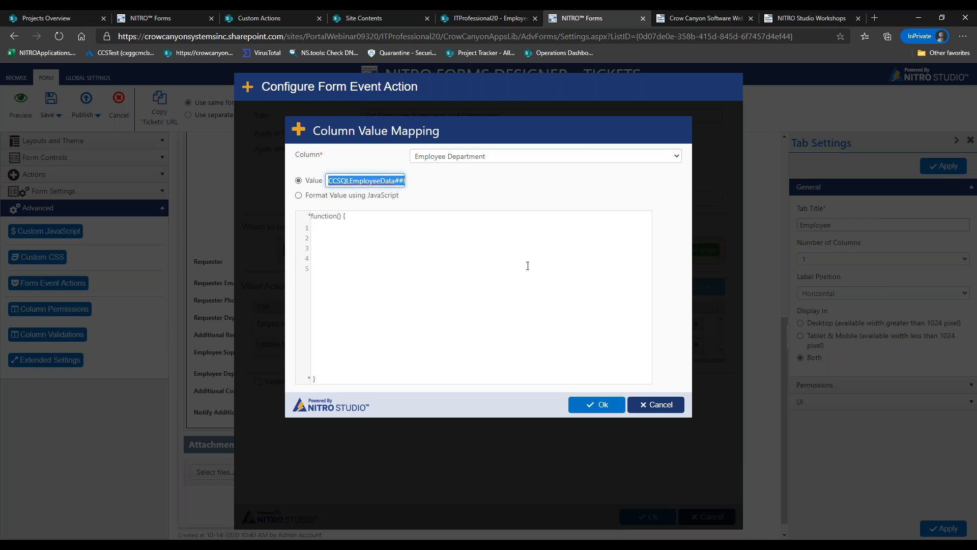
click(593, 406)
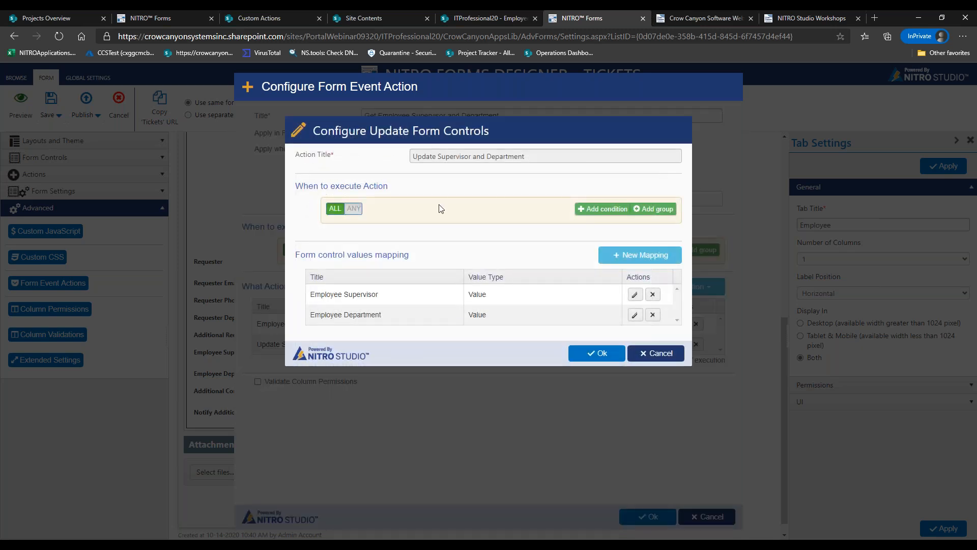
click(579, 356)
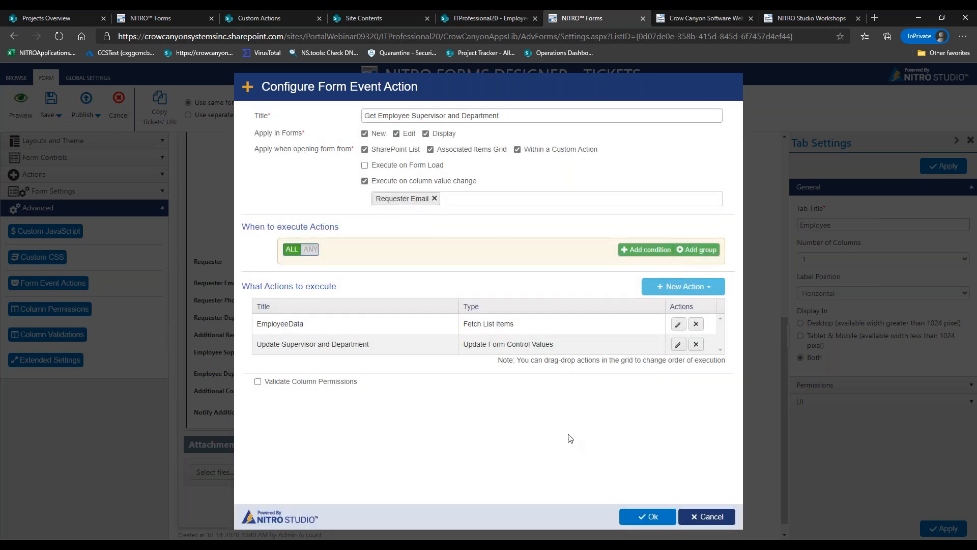
Save the Get Employee Supervisor and Department event action and open the Tickets form preview
click(628, 517)
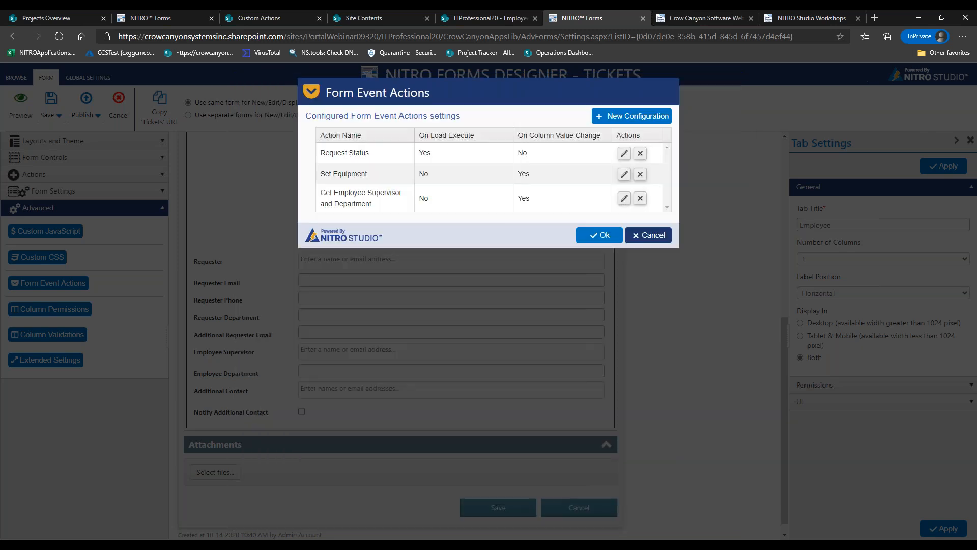
click(604, 236)
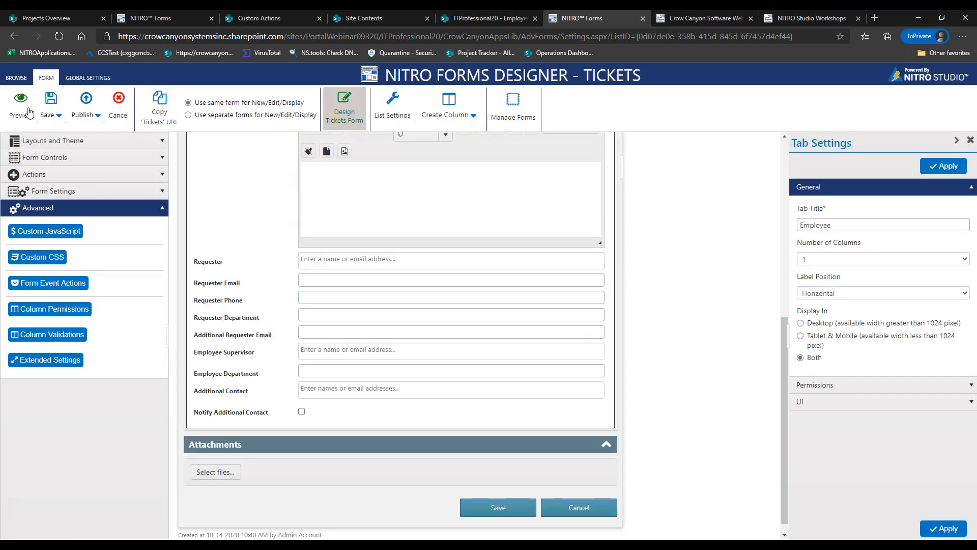
click(20, 105)
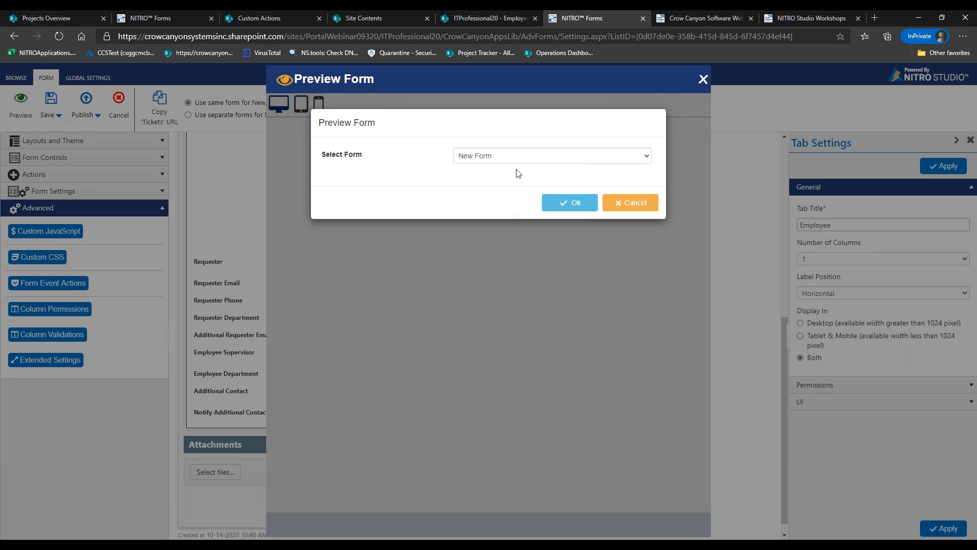
click(553, 206)
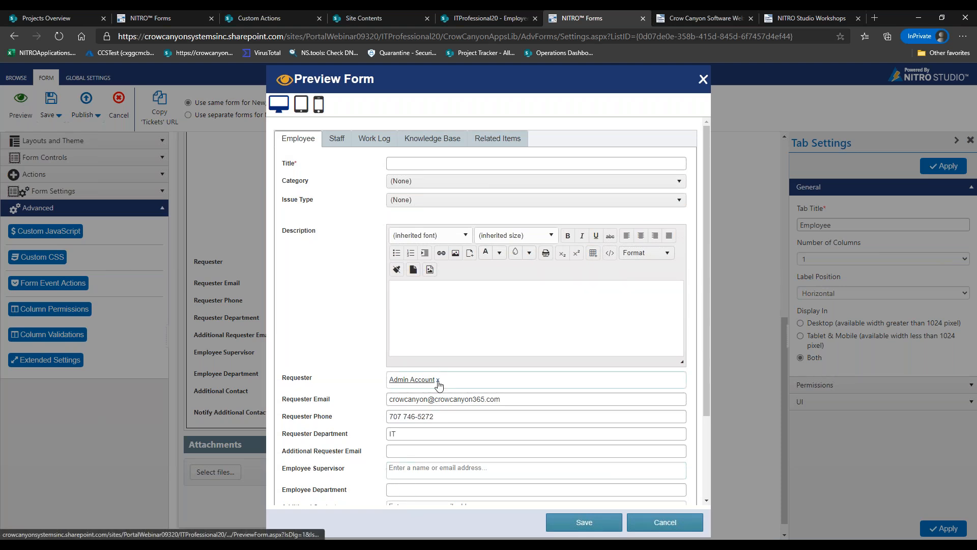
Check the Employee Data list, then remove the current requester from Requester in the preview
click(469, 19)
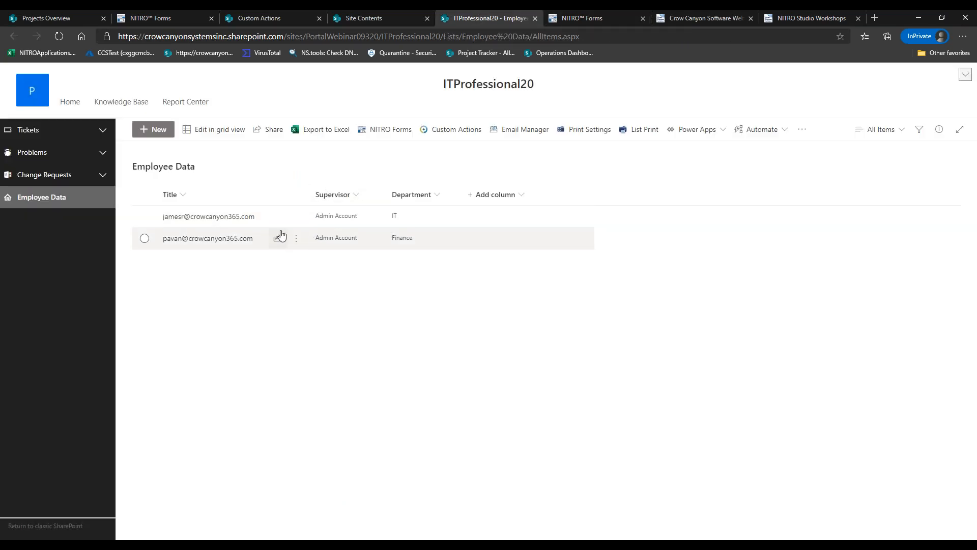
click(611, 19)
click(436, 379)
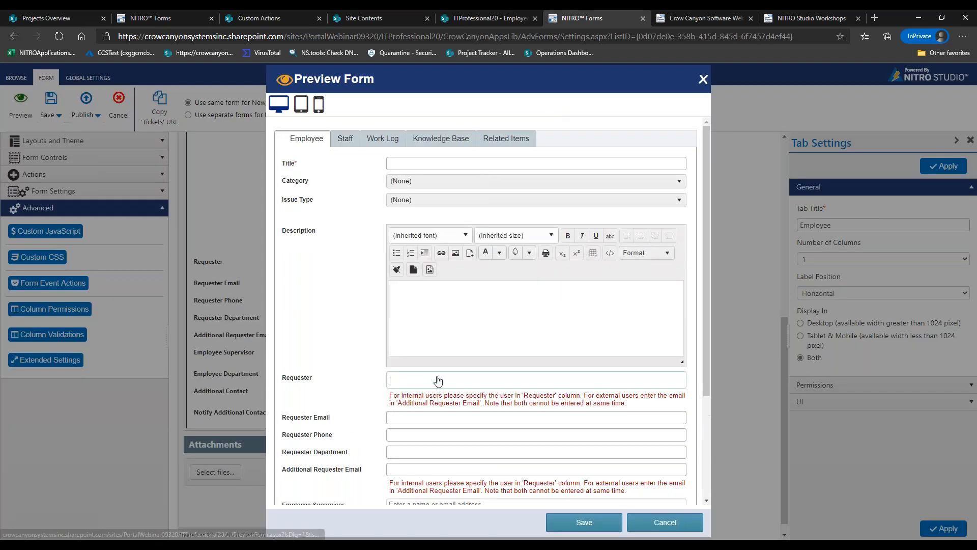
Pick a test employee as Requester and review the auto-filled email, phone, department and supervisor
text(jamesr)
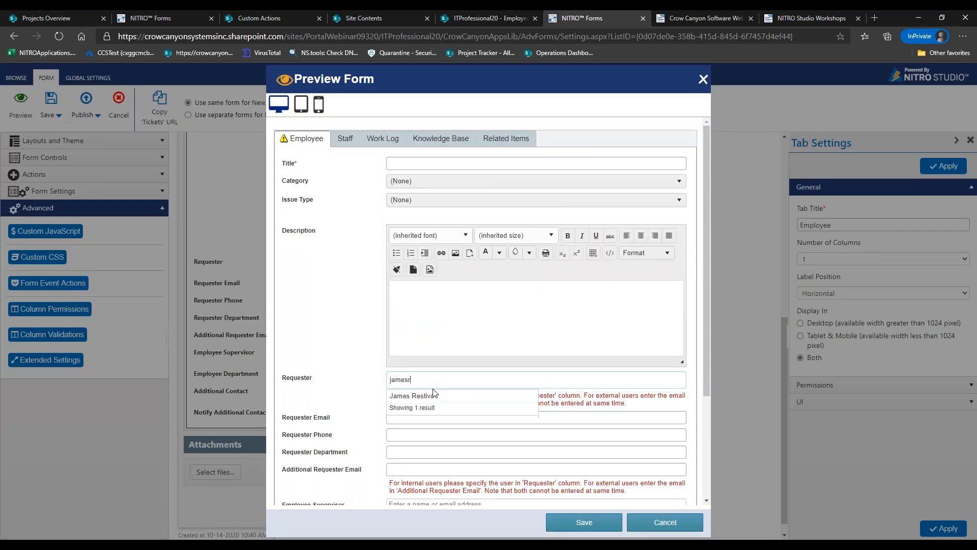
click(430, 396)
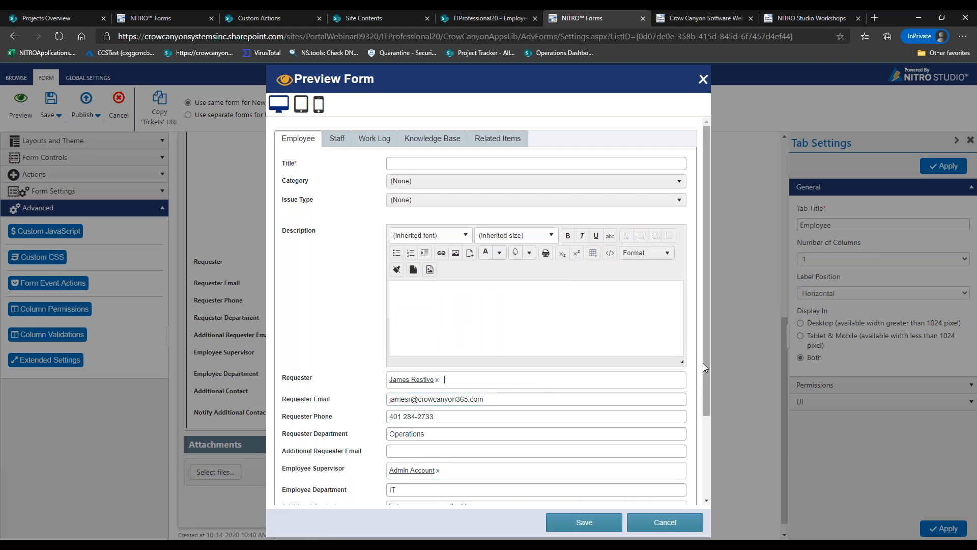
scroll(707, 432, down, 1)
scroll(707, 432, down, 2)
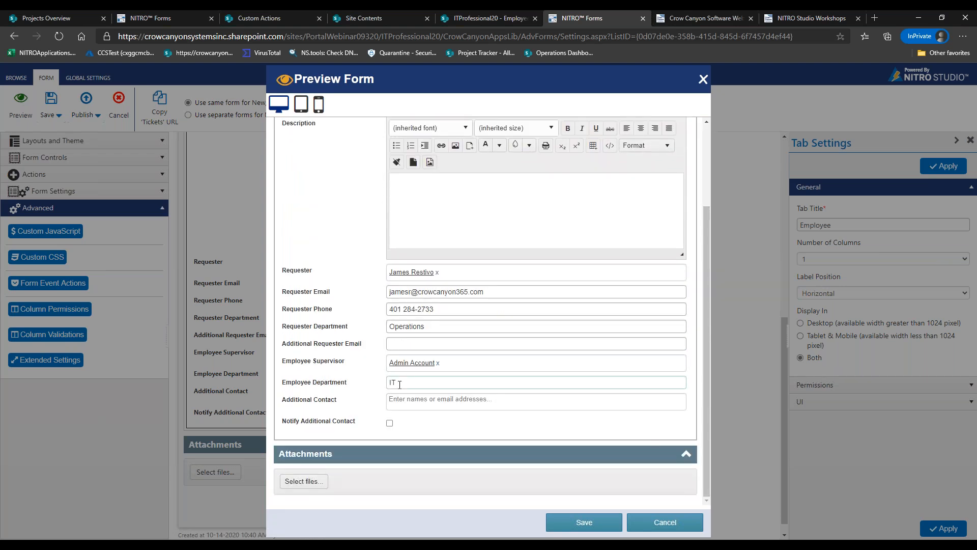
click(421, 383)
click(365, 380)
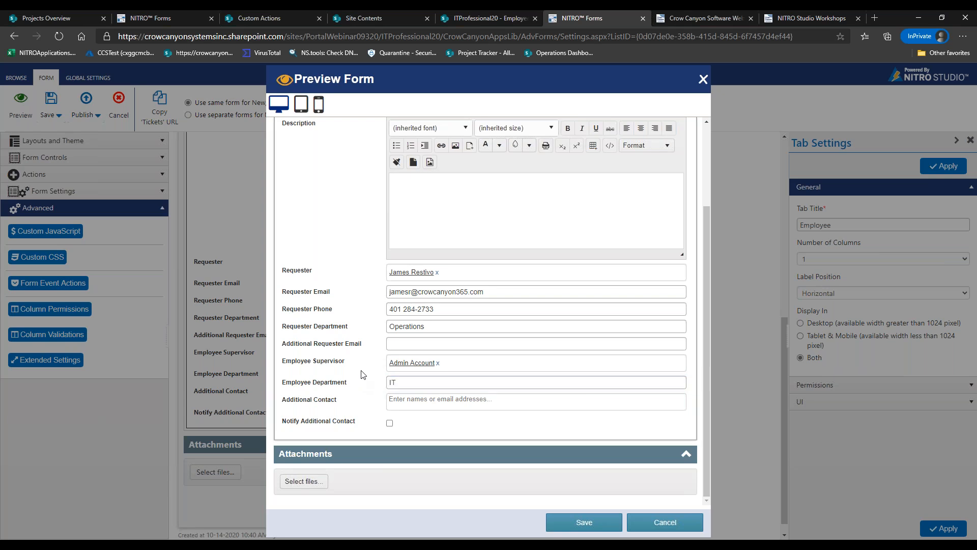
Swap the Requester to another employee, confirm Finance department and supervisor fill in, then close the preview
click(437, 272)
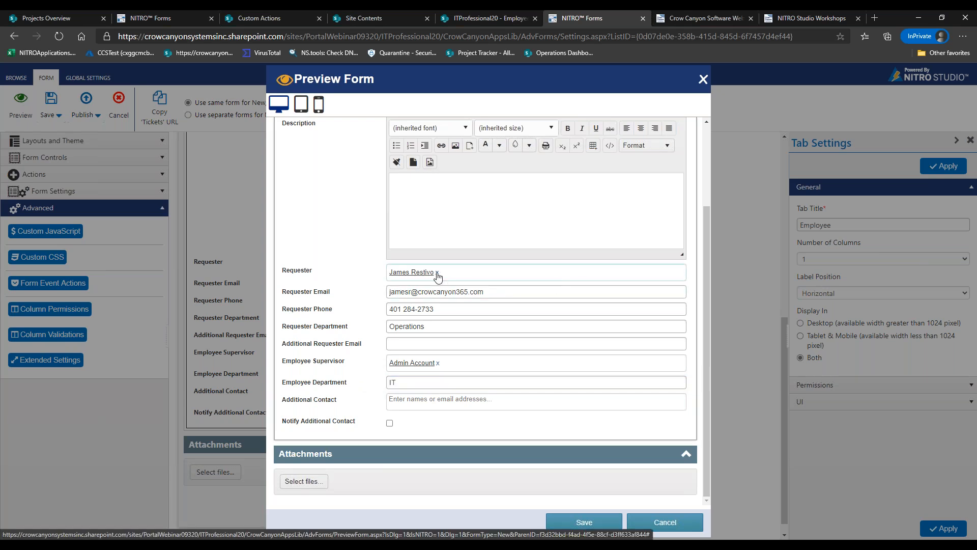
text(pava)
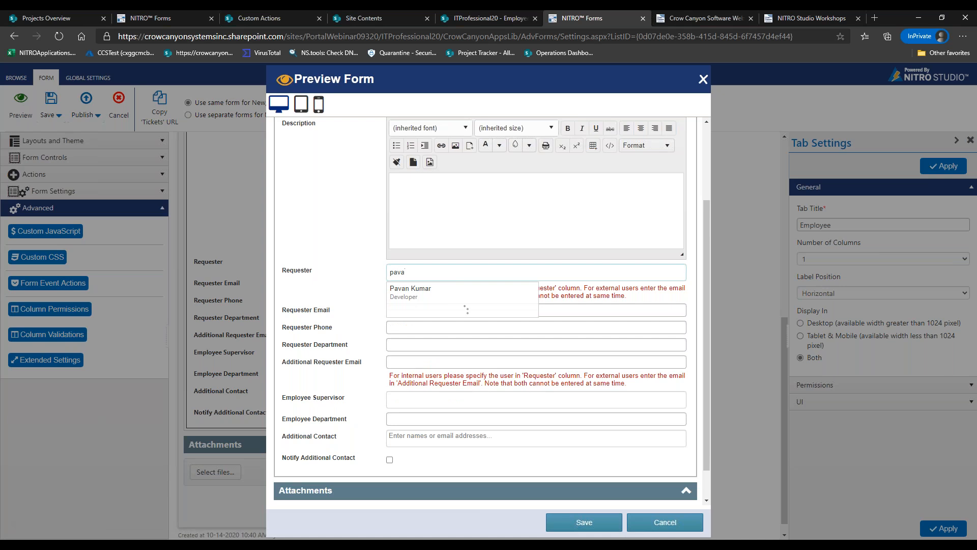
key(Return)
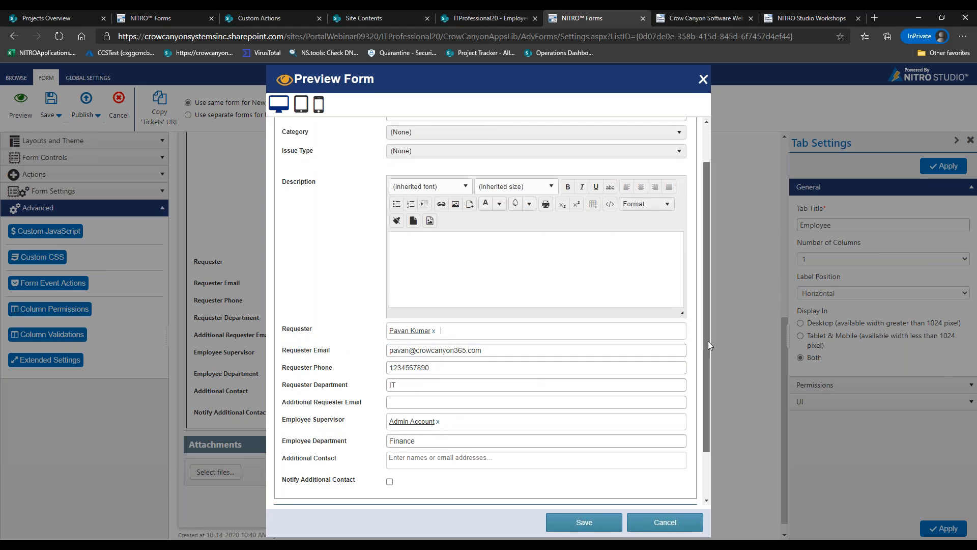
scroll(707, 341, down, 1)
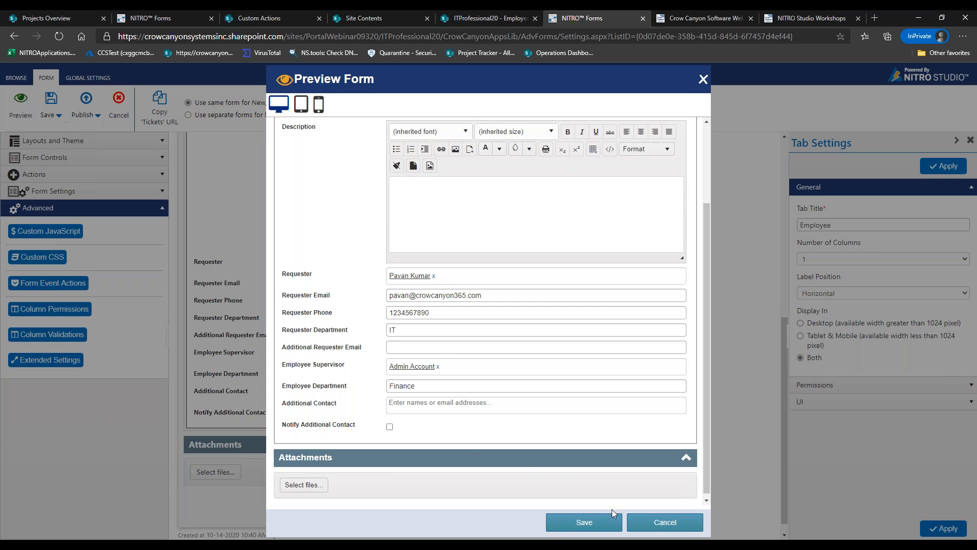
click(660, 530)
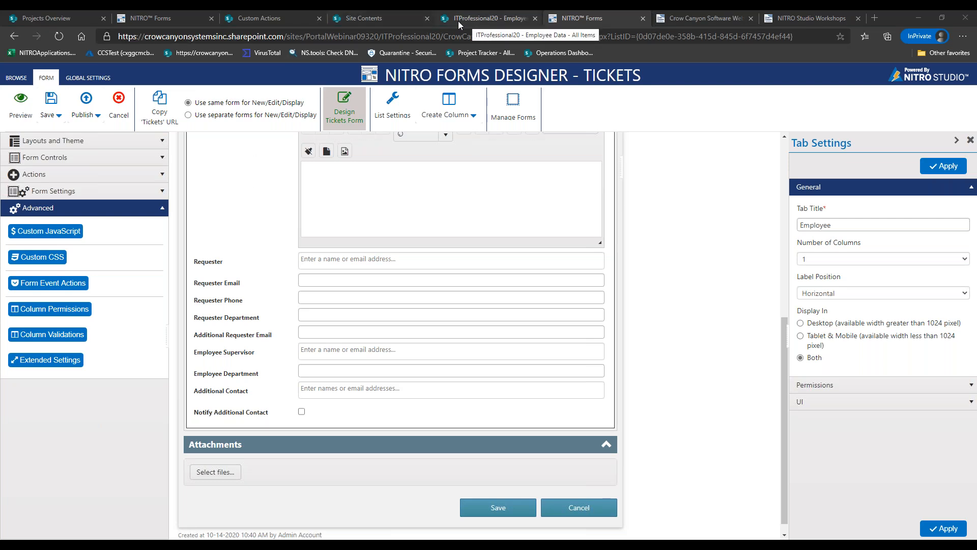
Review the Estimated Dev Hours, Dev Rate, Project Management Cost and Project Budget column settings
click(292, 17)
click(195, 17)
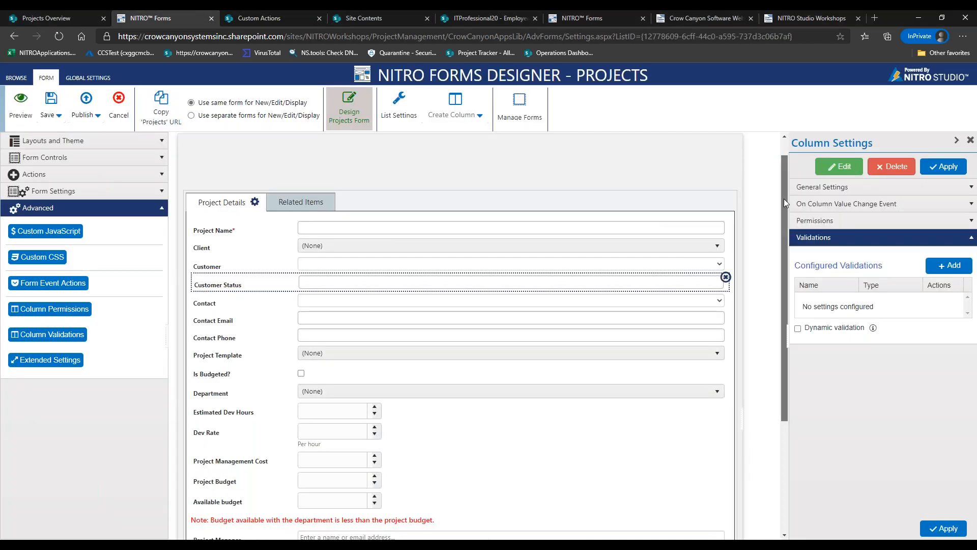
drag(783, 198, 786, 288)
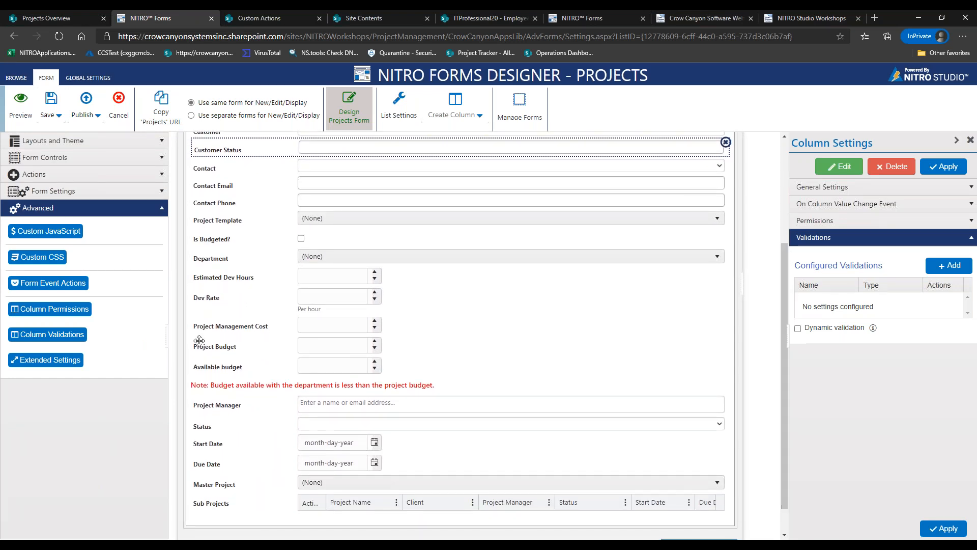
click(210, 280)
click(209, 300)
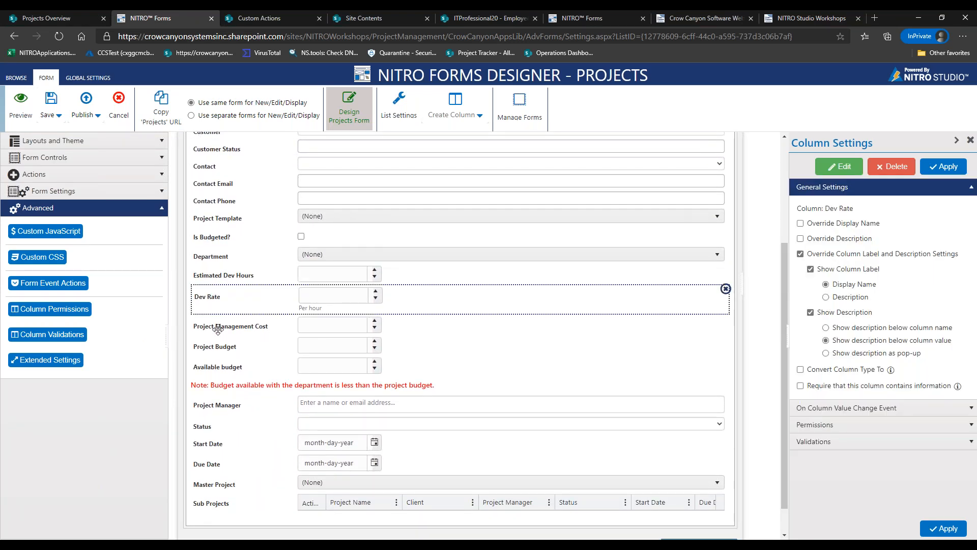
click(218, 329)
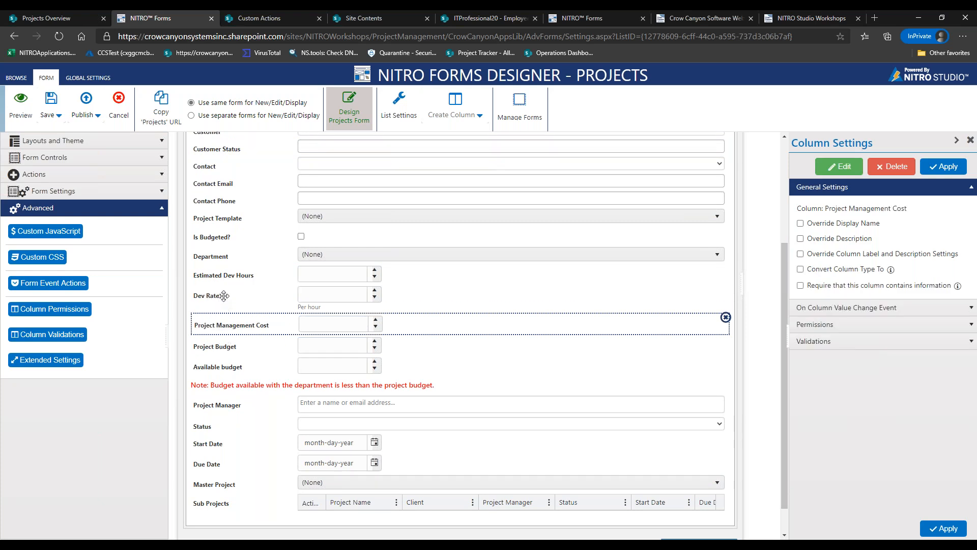
click(218, 347)
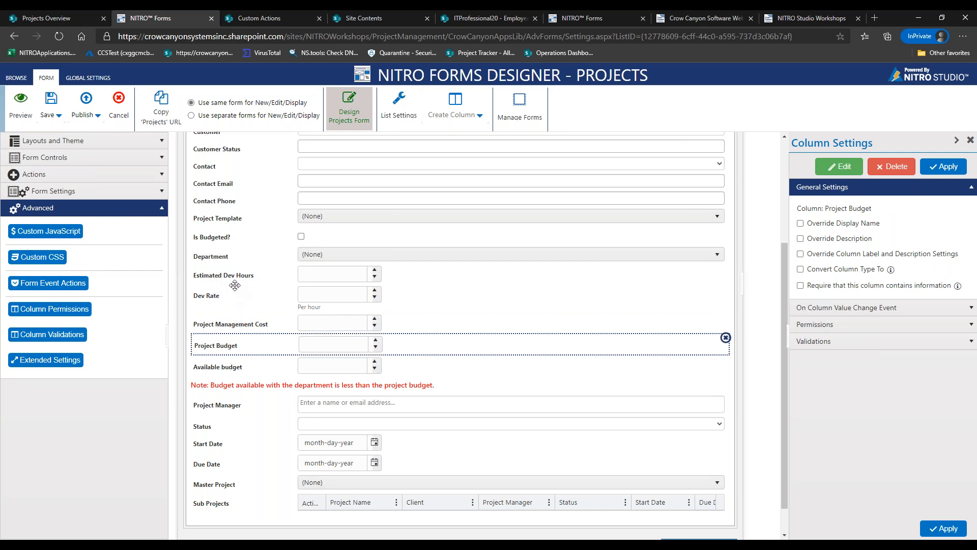
Create a form event action 'Calculate Project Budget' that runs on form load and on column value change
click(72, 289)
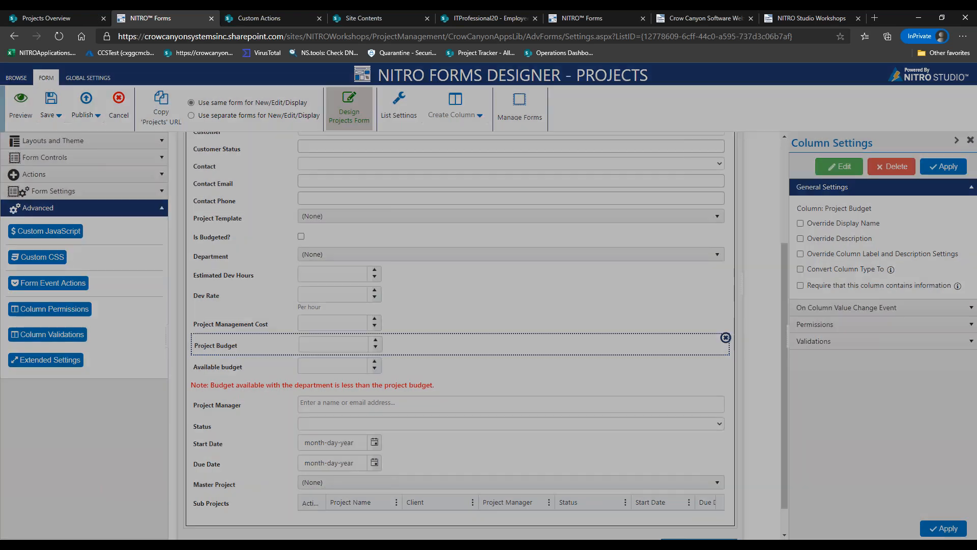
click(605, 120)
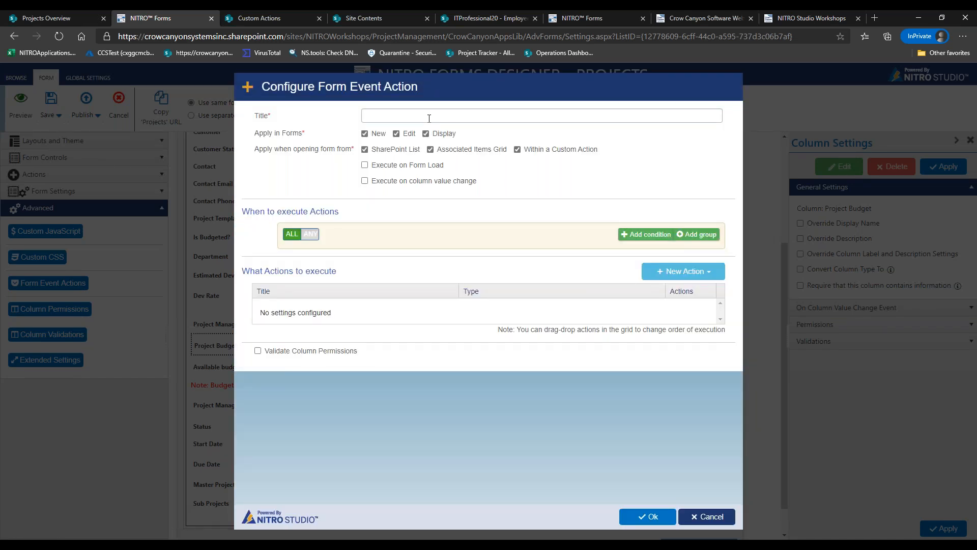
click(429, 119)
text(Calcuate Proj)
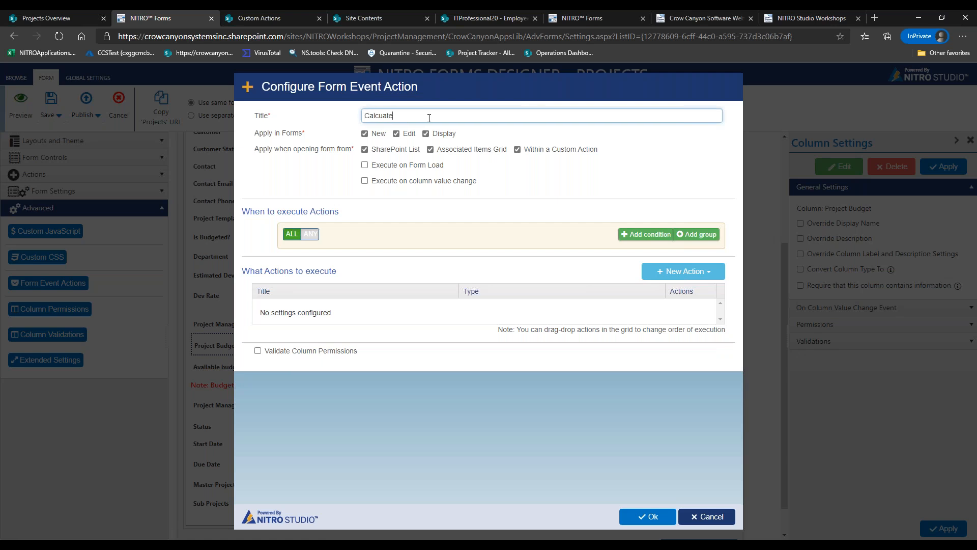
key(BackSpace)
key(BackSpace)
key(BackSpace)
key(BackSpace)
key(BackSpace)
text(late Project Budg)
click(408, 166)
click(407, 182)
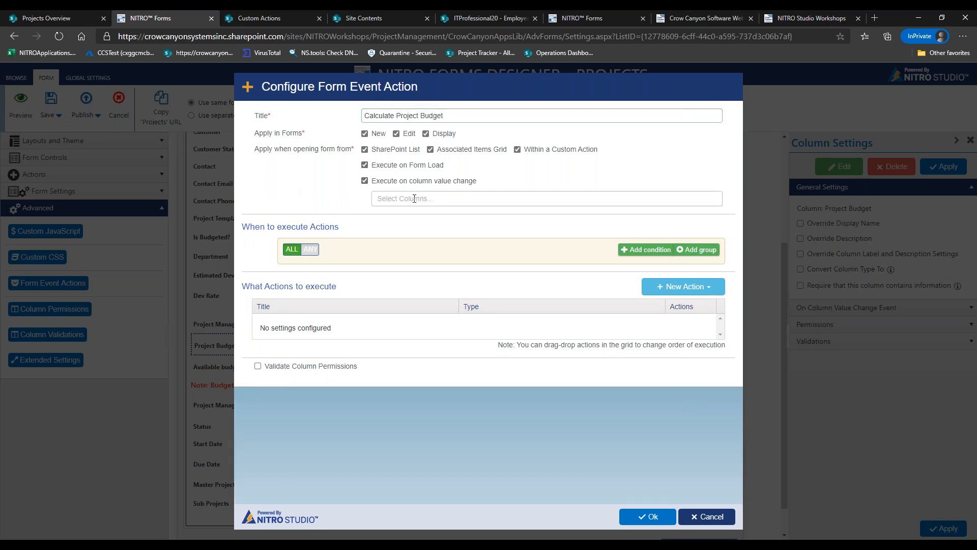
Add Dev Rate and Estimated Dev Hours as watched columns
click(414, 199)
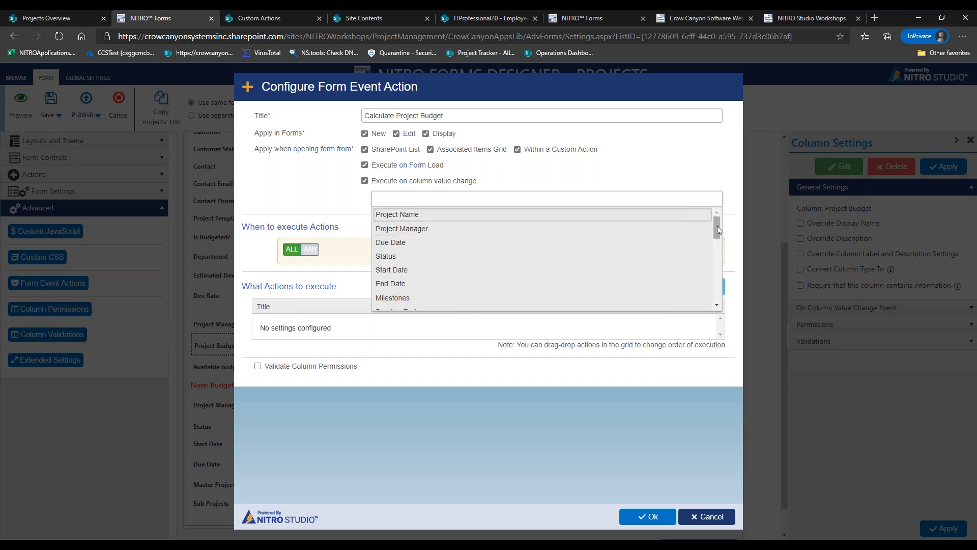
text(dev)
click(426, 218)
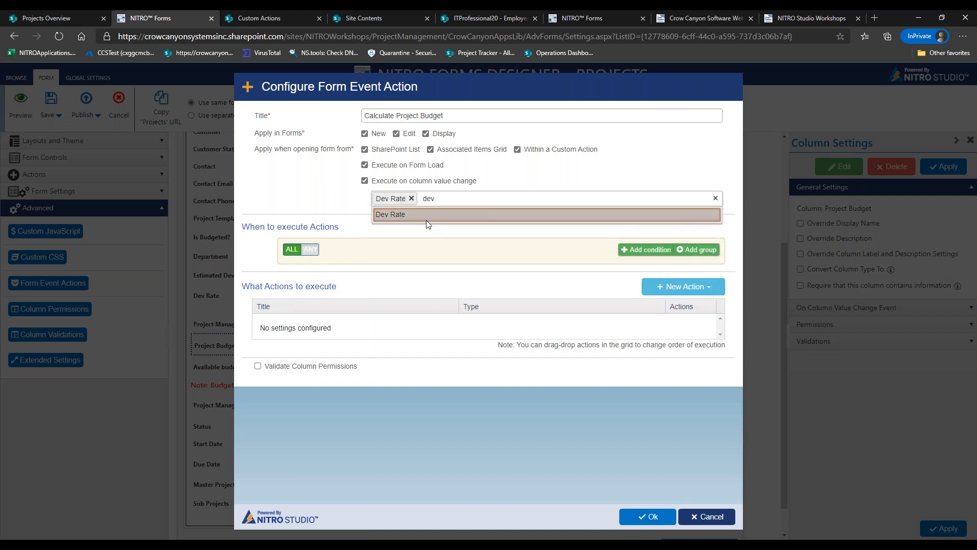
key(BackSpace)
key(BackSpace)
key(BackSpace)
text(estim)
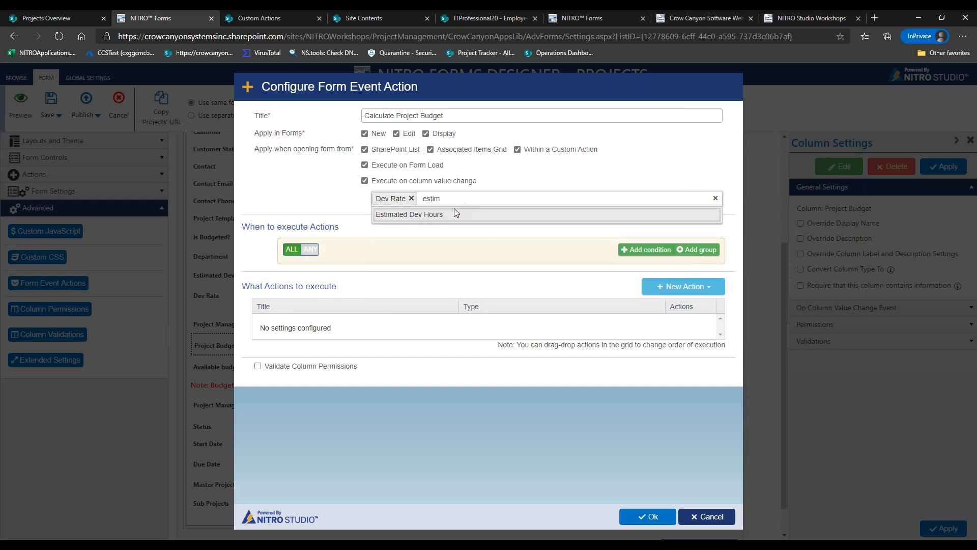
click(453, 213)
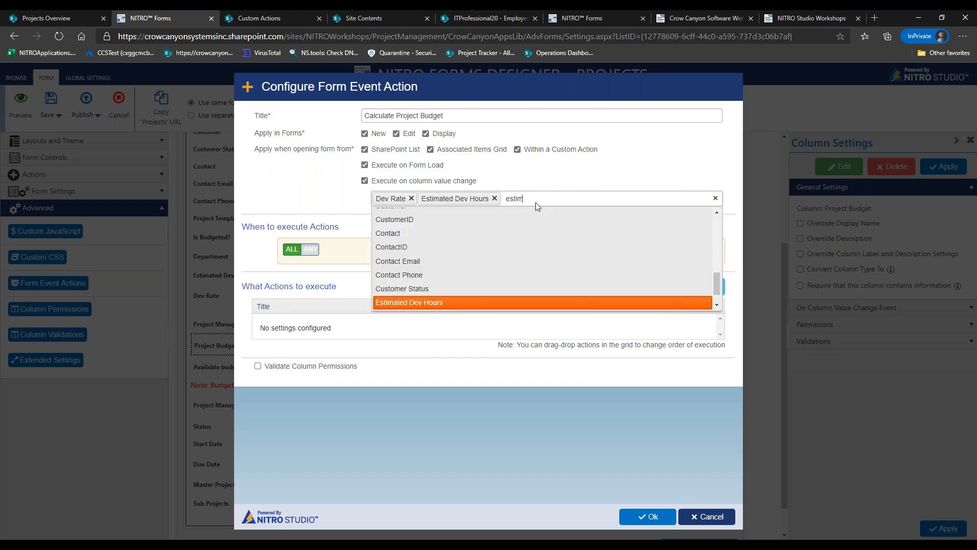
Add Project Management Cost as the third watched column and clear the leftover search text
key(BackSpace)
key(BackSpace)
key(BackSpace)
key(BackSpace)
text(proje)
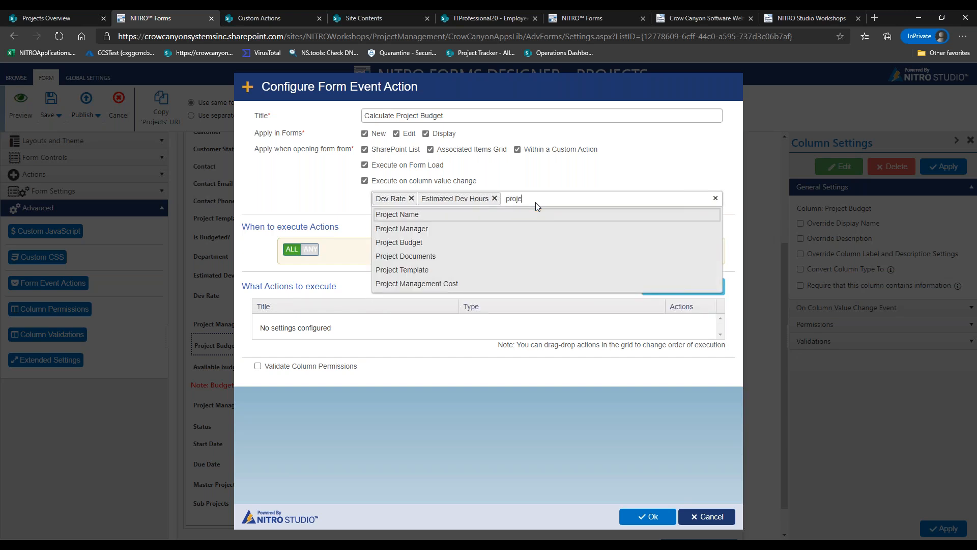
text(ct man)
key(Down)
key(Return)
drag(650, 197, 610, 198)
key(BackSpace)
key(BackSpace)
key(BackSpace)
key(BackSpace)
key(BackSpace)
key(BackSpace)
key(BackSpace)
key(BackSpace)
key(BackSpace)
key(BackSpace)
key(BackSpace)
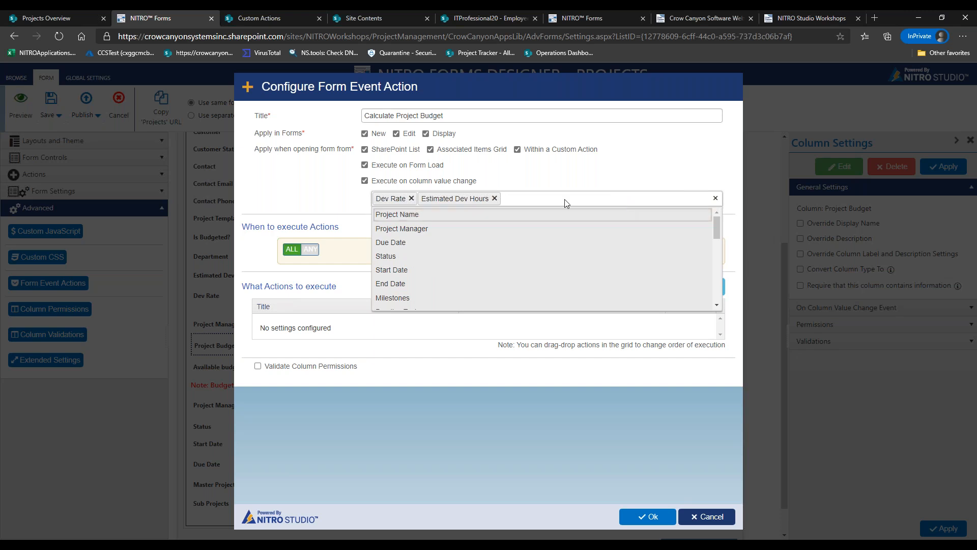
drag(720, 233, 719, 300)
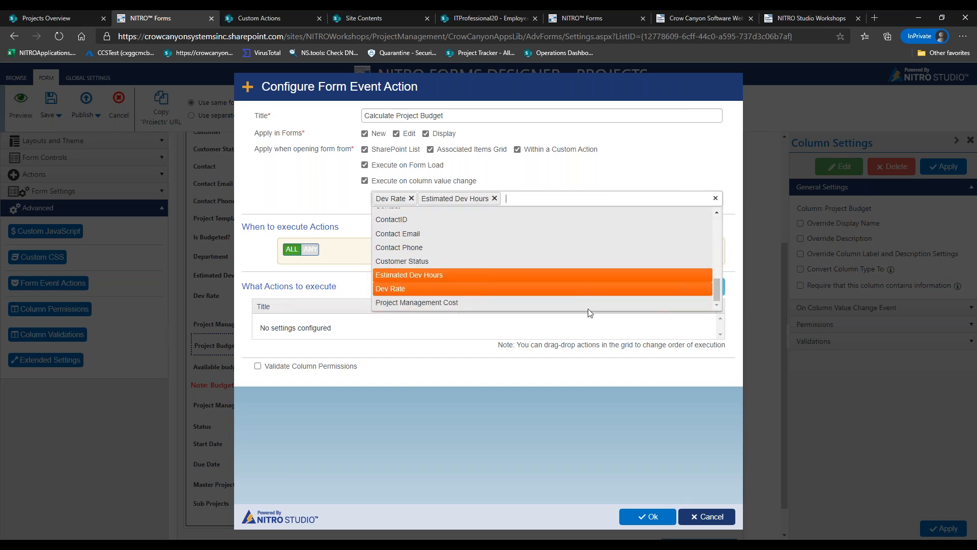
click(552, 302)
click(315, 194)
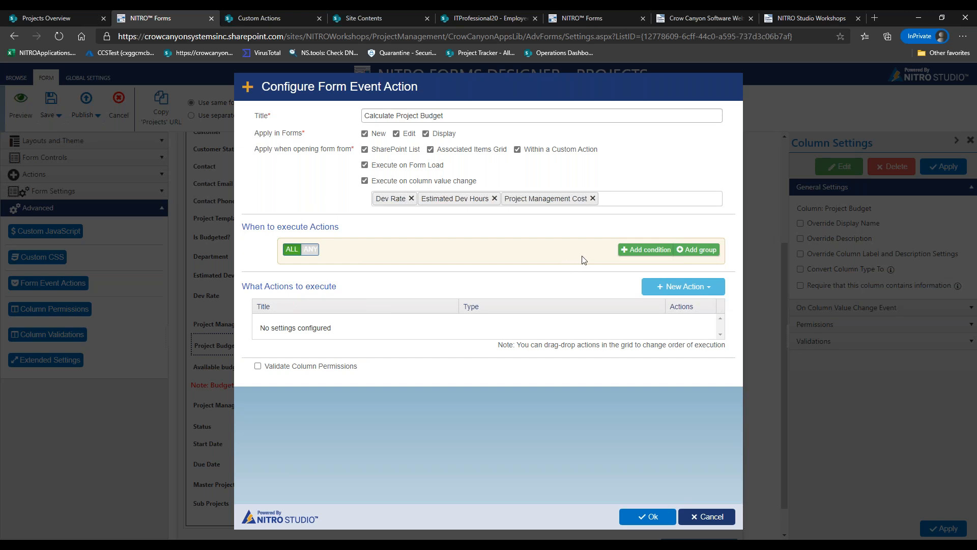
click(665, 288)
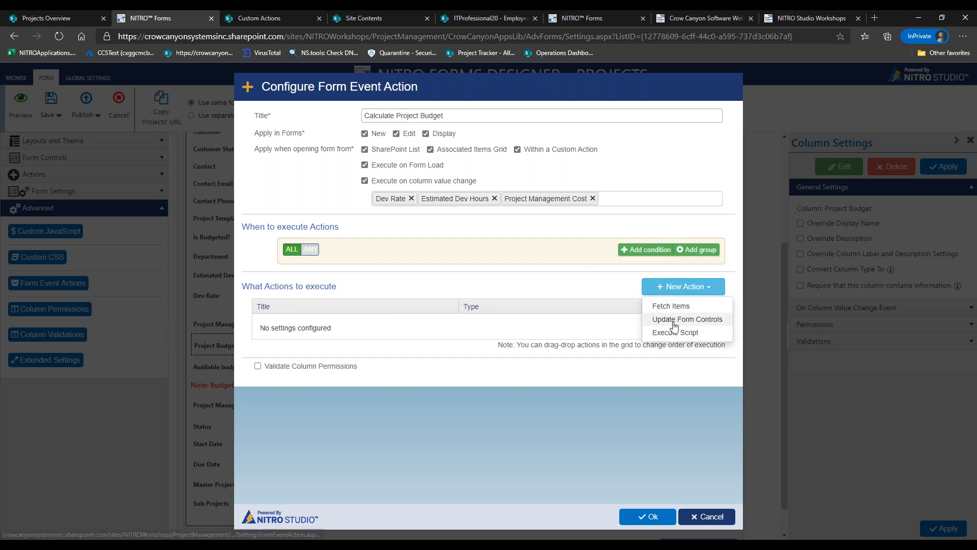
Add an Update Form Controls action 'Calculate Budget' with a new mapping targeting Project Budget
click(661, 319)
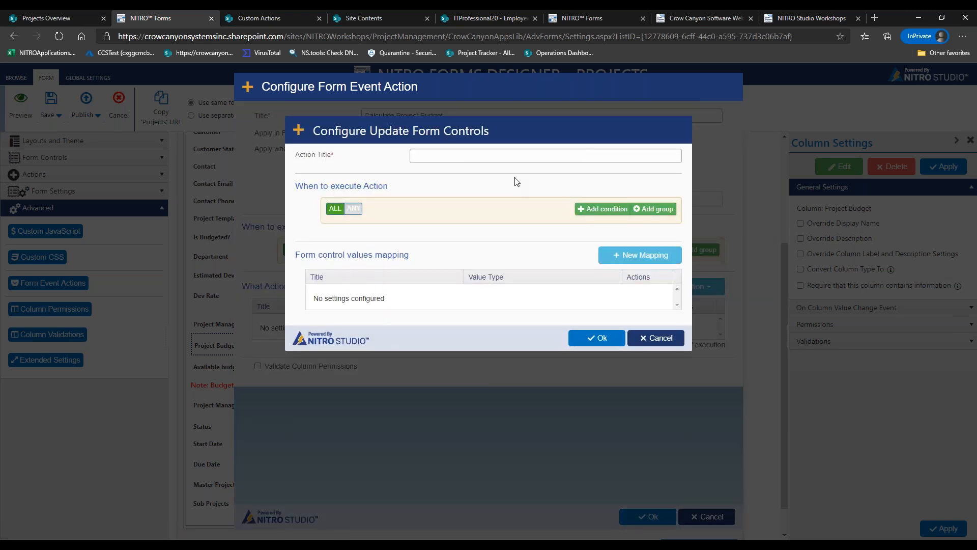
click(455, 155)
text(Claculat)
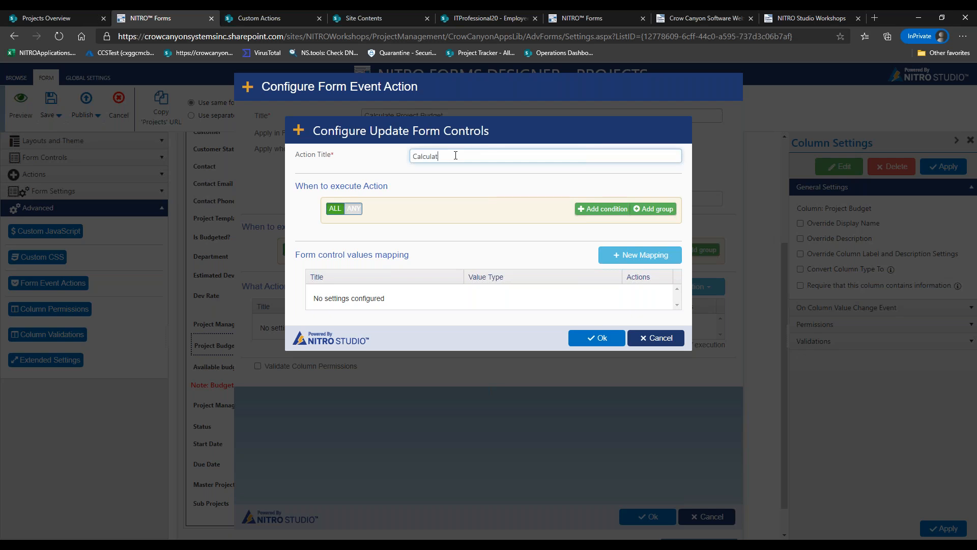
text(e Budget)
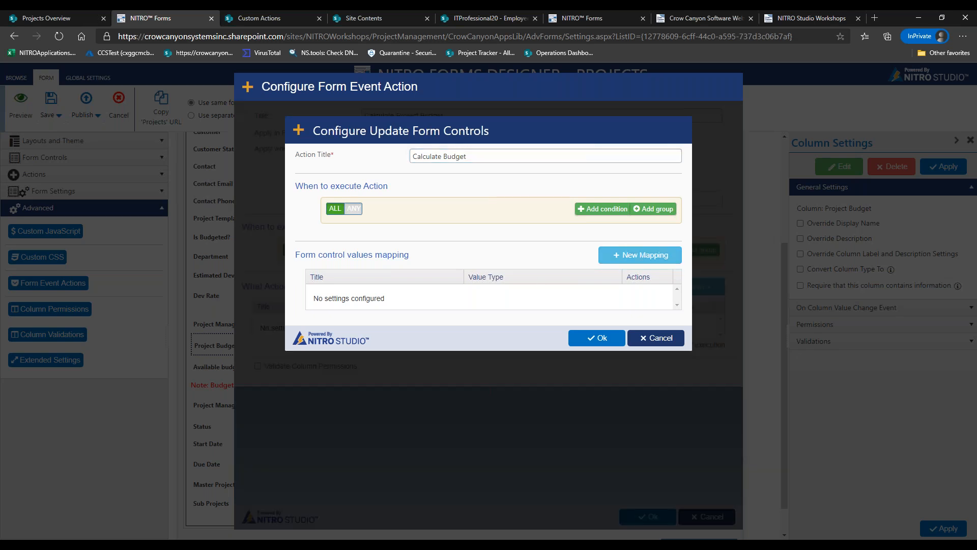
click(640, 255)
click(442, 157)
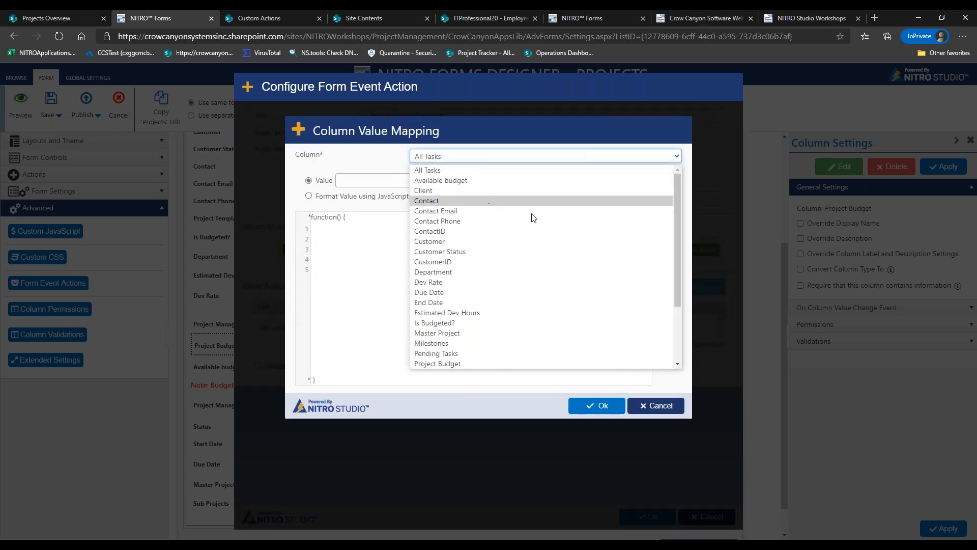
drag(678, 195, 676, 249)
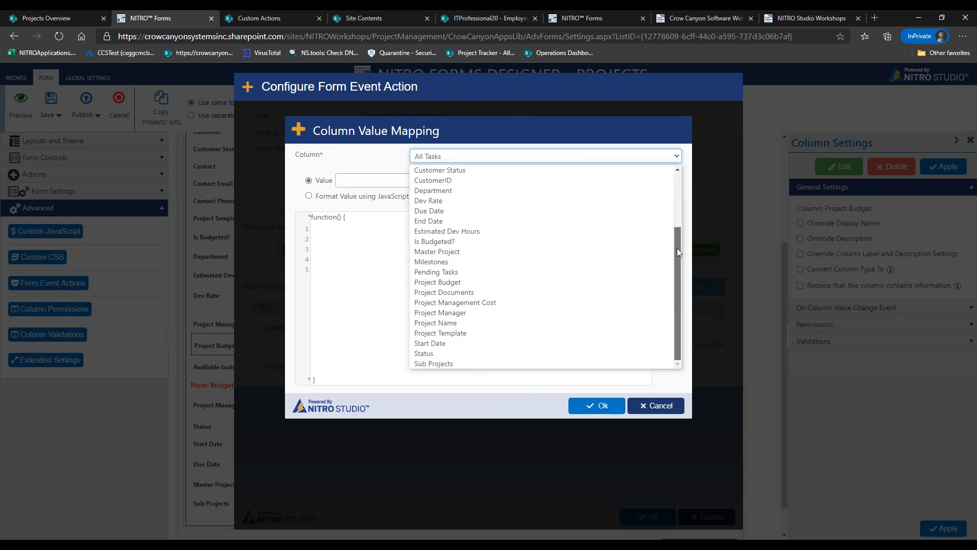
click(487, 282)
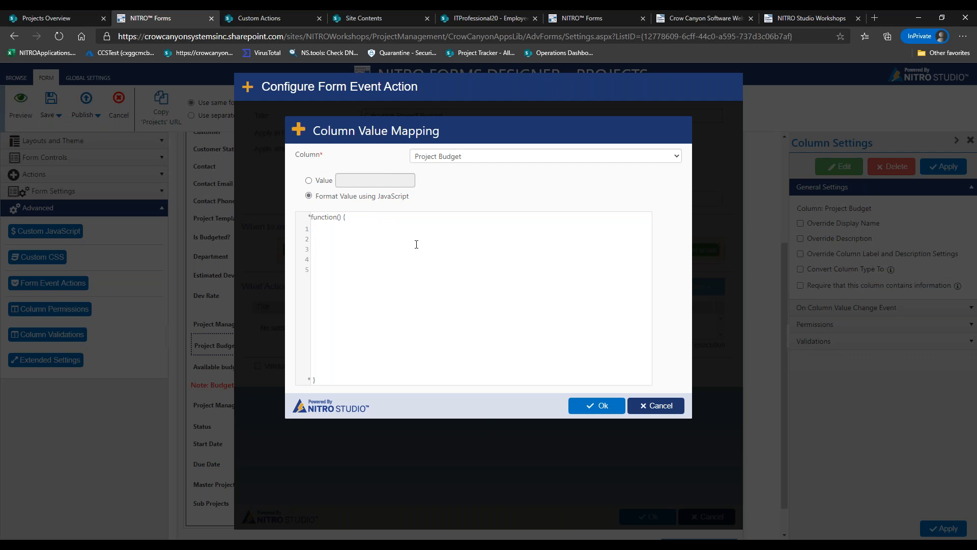
Write line 1: var devhours = _ccs_FormUI.fetchColumnValueUI("EstimatedDevHours")
text(var devhours = _ccs_FormUI.fetchColumnValueUI(")
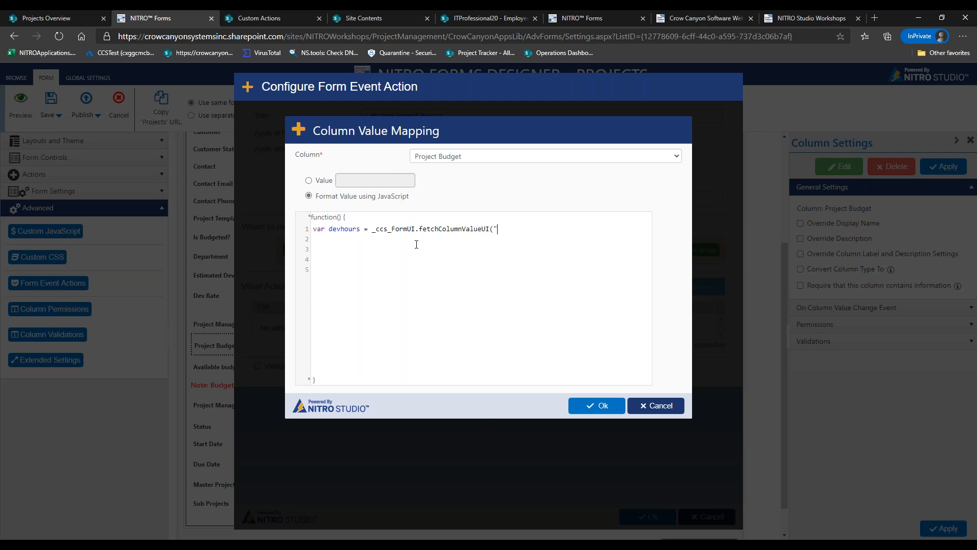
text(EstimatedDev)
text(Hours"))
Add var devrate fetching "DevRate" by reusing the fetch call, briefly testing _x0020_ in the column name
text(var devrate)
text( =)
drag(374, 231, 491, 229)
key(ctrl+c)
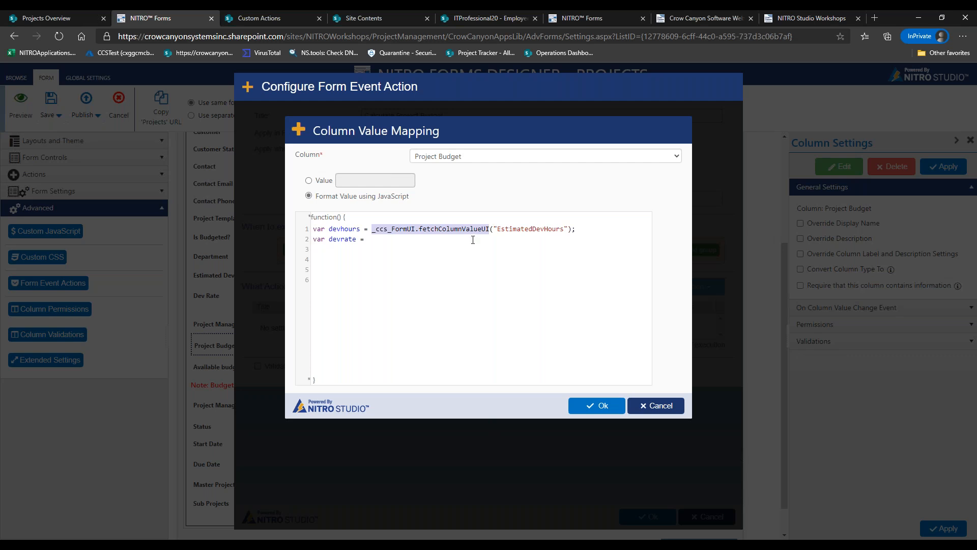
click(473, 240)
key(ctrl+v)
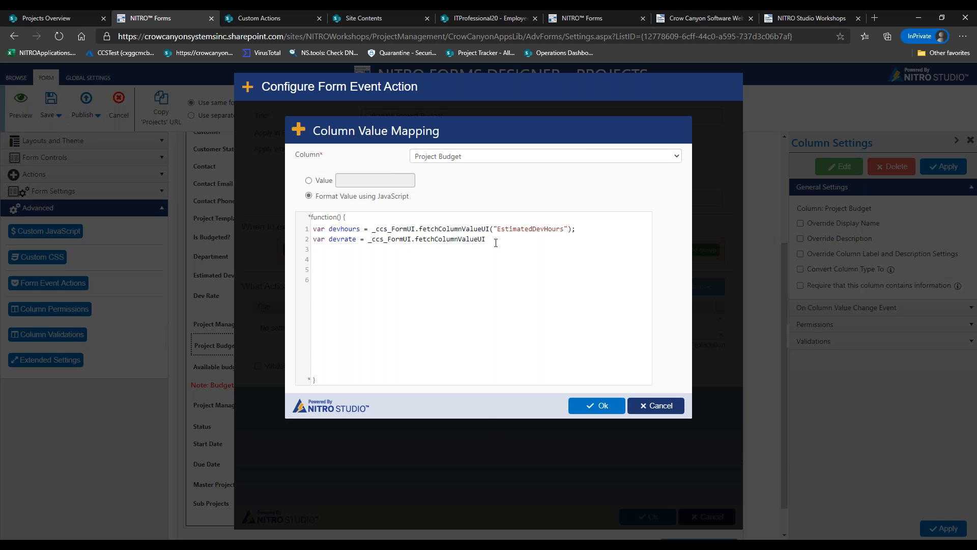
text(("DevRate");)
drag(497, 229, 565, 225)
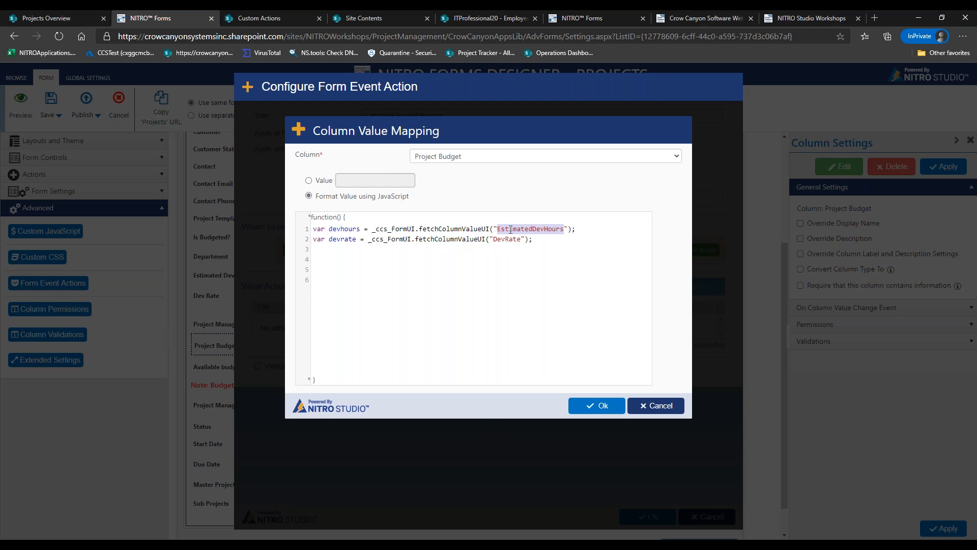
click(563, 230)
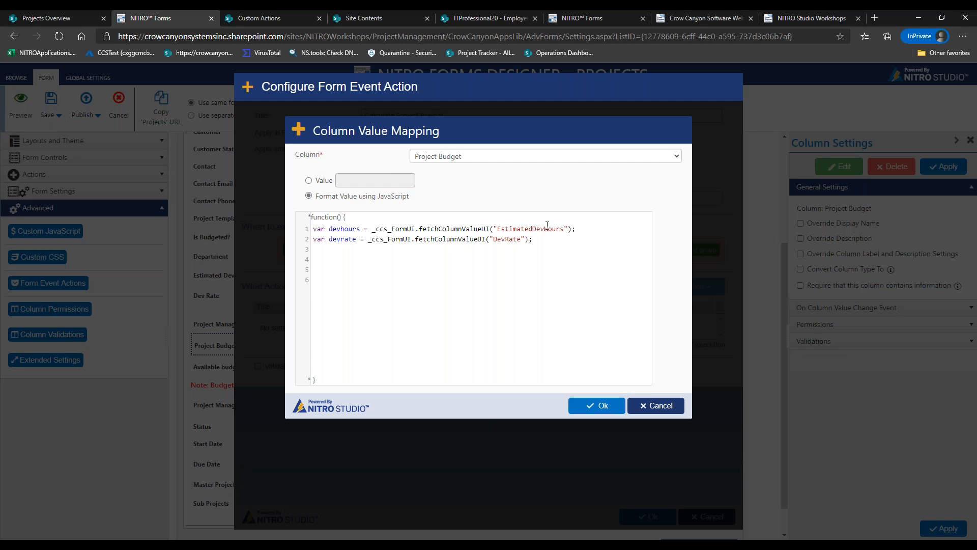
text(_x0020_)
key(BackSpace)
key(BackSpace)
key(BackSpace)
key(BackSpace)
key(BackSpace)
key(BackSpace)
key(BackSpace)
Start a var projmanagement line and copy the line-2 fetch call for reuse
click(558, 242)
text(var projmanagement)
drag(368, 238, 485, 237)
click(453, 248)
drag(368, 239, 488, 238)
key(ctrl+c)
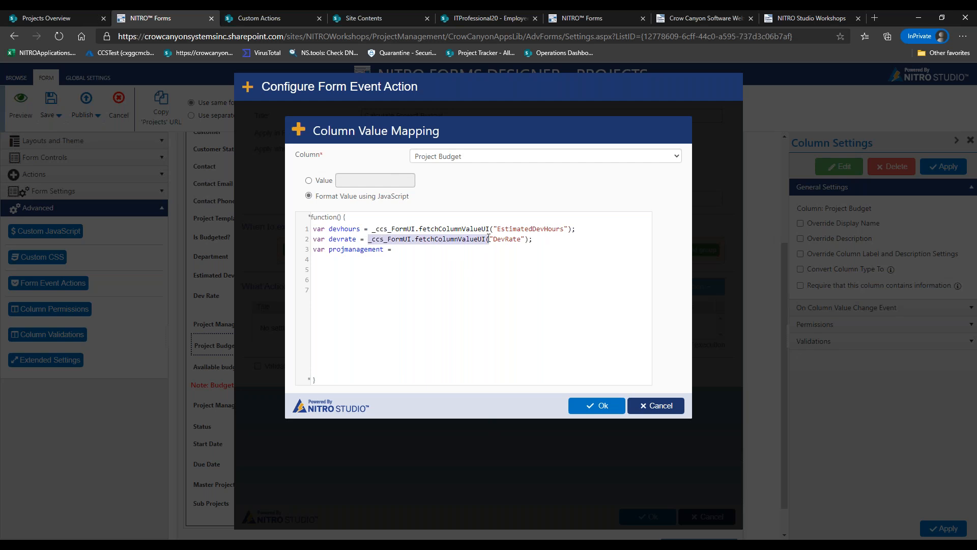
Fetch "ProjectManagementCost" into projmanagement and open an if block checking devhours and devrate
click(484, 252)
key(ctrl+v)
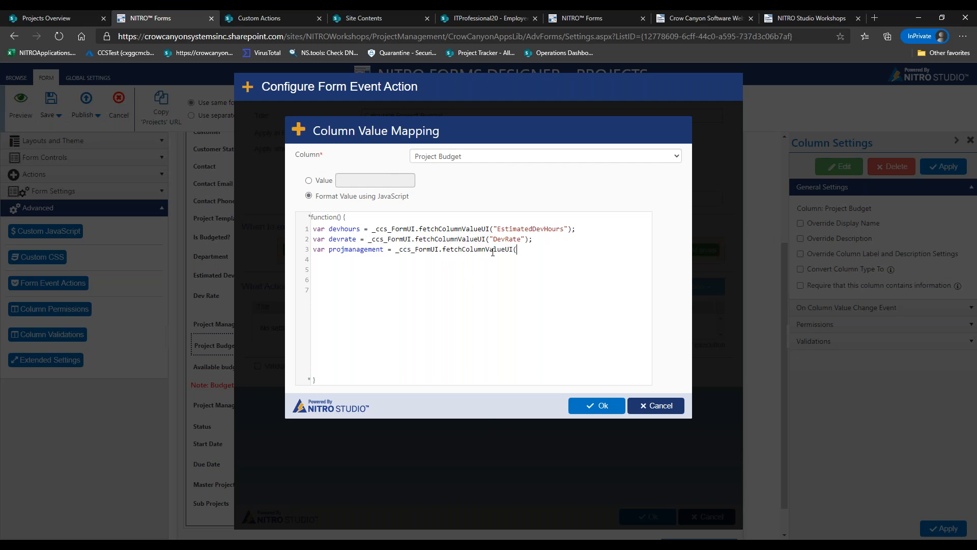
text("ProjectManagement)
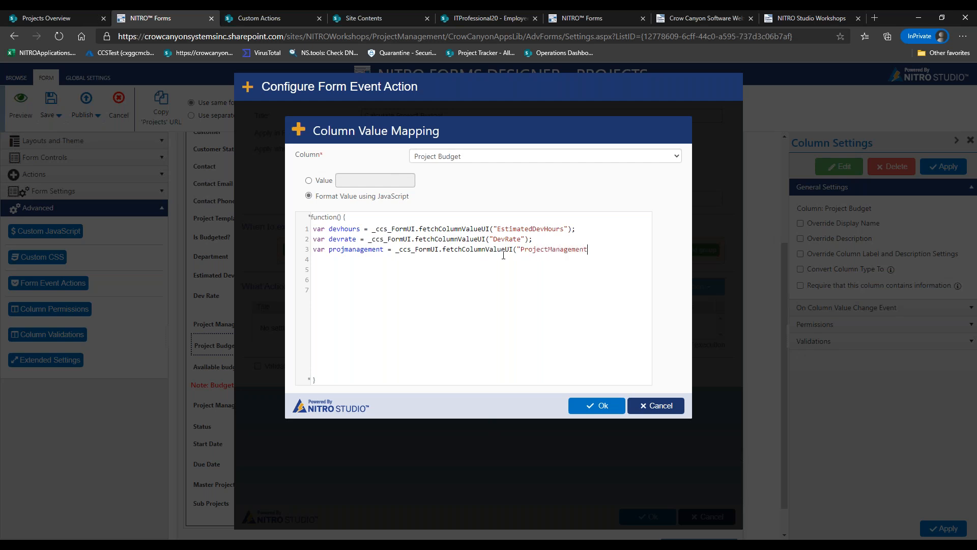
text(Cost"); If)
key(BackSpace)
key(BackSpace)
text(if (devhours && dev)
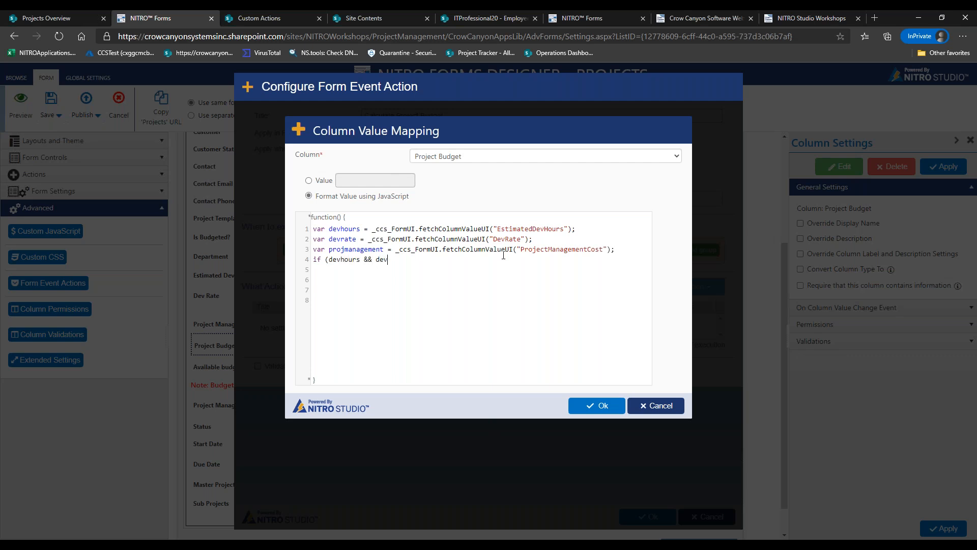
text(rate && projmanagemen)
key(BackSpace)
key(BackSpace)
key(BackSpace)
key(BackSpace)
key(BackSpace)
key(BackSpace)
key(BackSpace)
key(BackSpace)
key(BackSpace)
key(BackSpace)
key(BackSpace)
key(BackSpace)
key(BackSpace)
key(BackSpace)
key(BackSpace)
key(BackSpace)
key(BackSpace)
text())
text({   )
text(return)
text( (()
Return (devhours * devrate) + projmanagement, otherwise return "", and save the script mapping
text(dev)
text(hours)
text( *devra)
key(BackSpace)
key(BackSpace)
key(BackSpace)
key(BackSpace)
key(BackSpace)
text(devrate) + projeman)
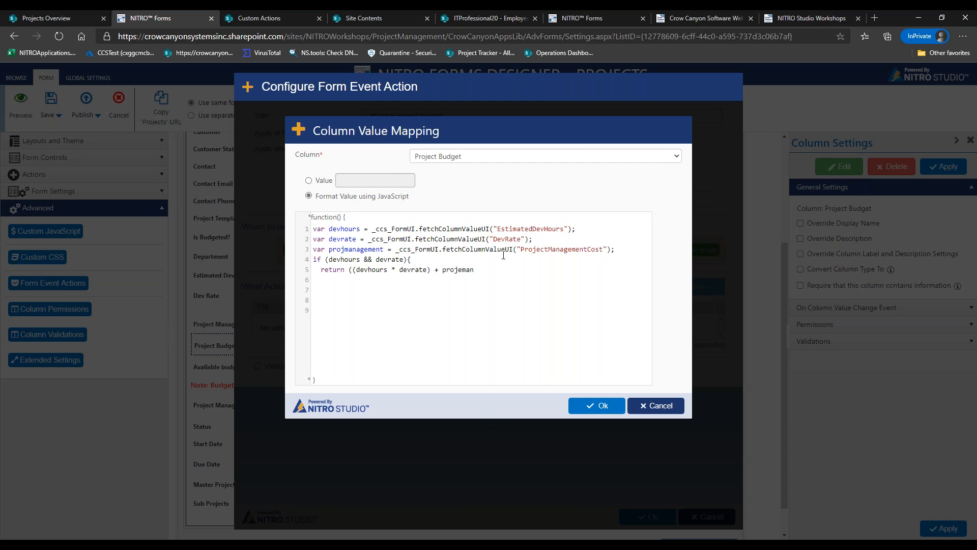
key(BackSpace)
key(BackSpace)
key(BackSpace)
text(c)
key(BackSpace)
key(BackSpace)
text(management))
text(;)
key(Return)
text(} return "";)
drag(357, 269, 523, 272)
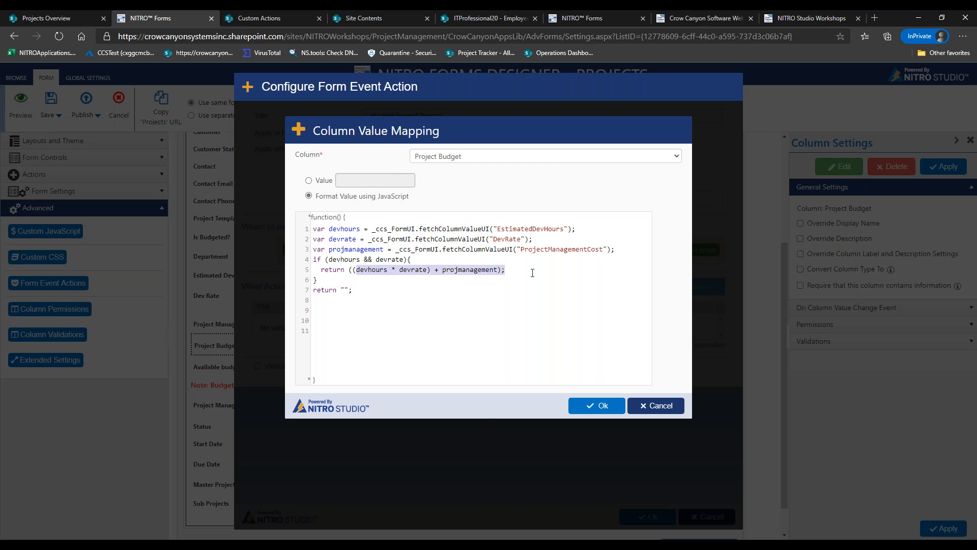
click(532, 273)
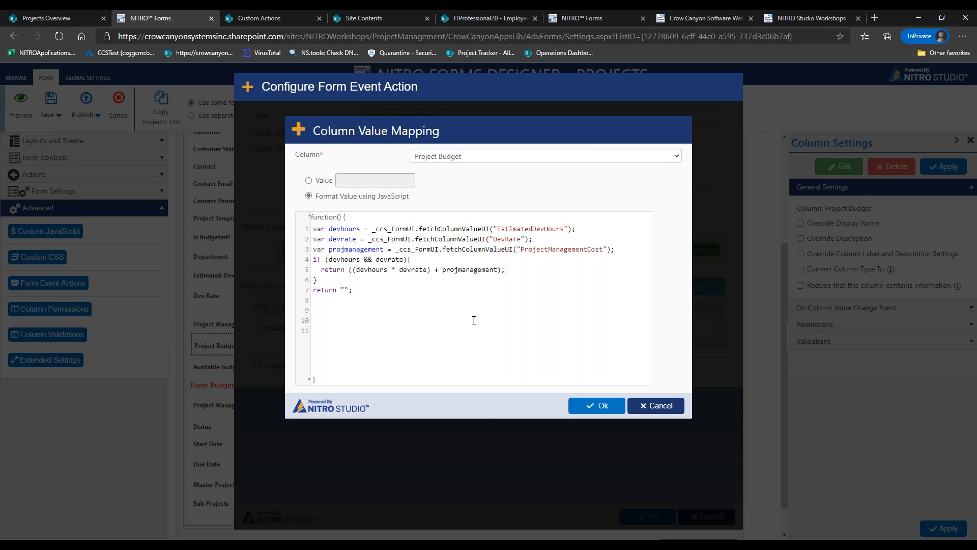
click(600, 405)
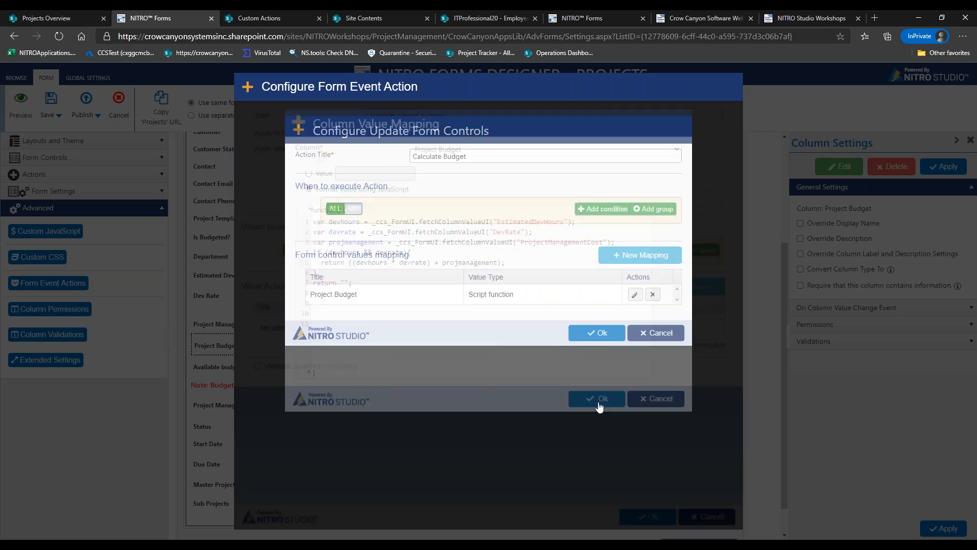
Save the Calculate Budget and Calculate Project Budget actions, then enter 40 dev hours and a 150 dev rate in preview
click(592, 333)
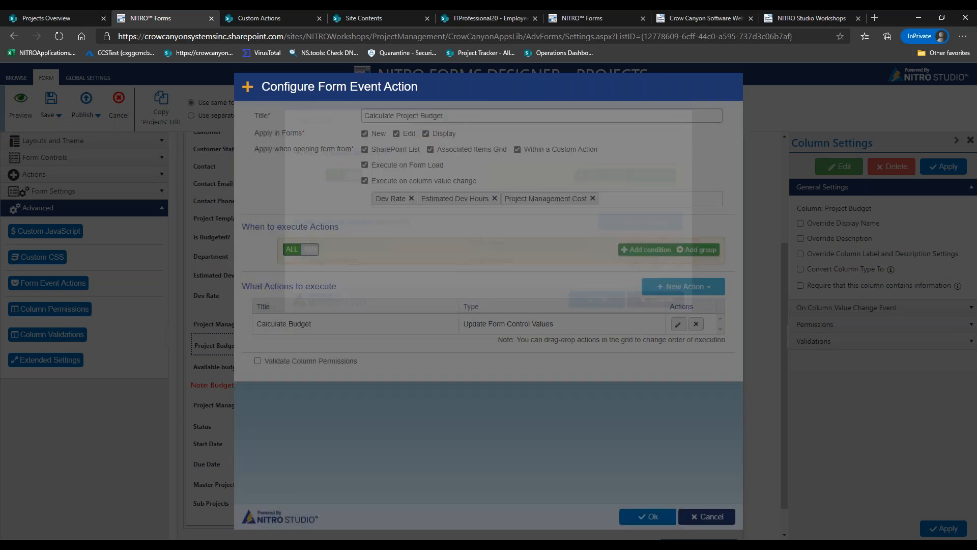
click(659, 509)
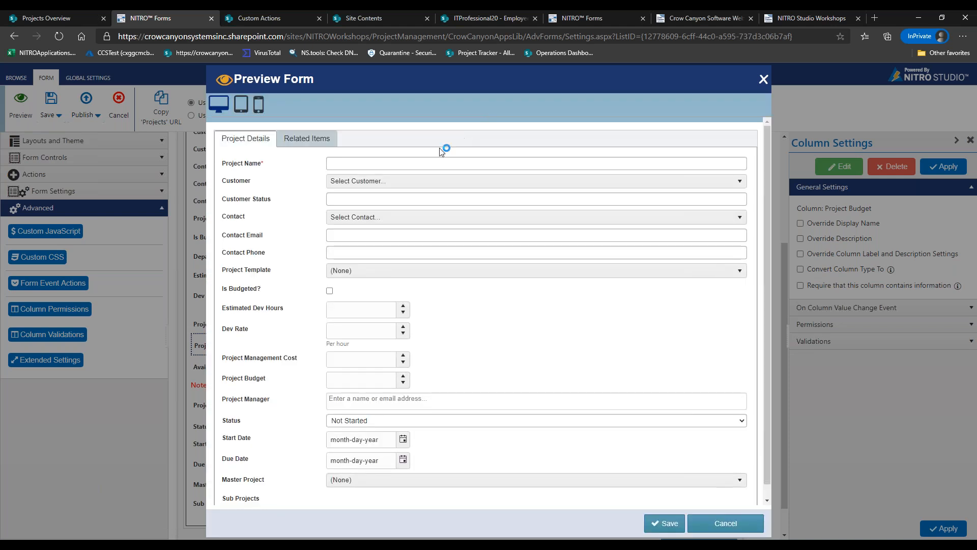
scroll(766, 264, down, 1)
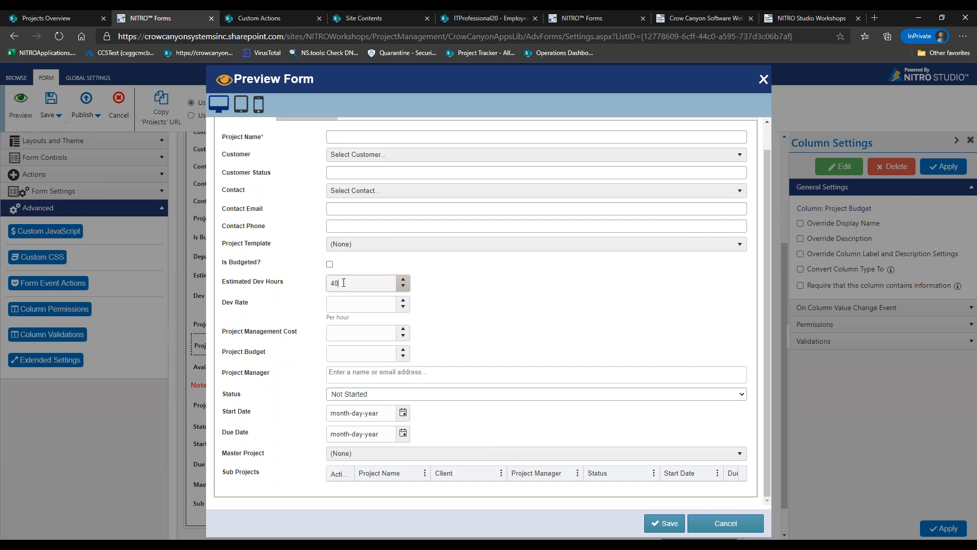
click(352, 300)
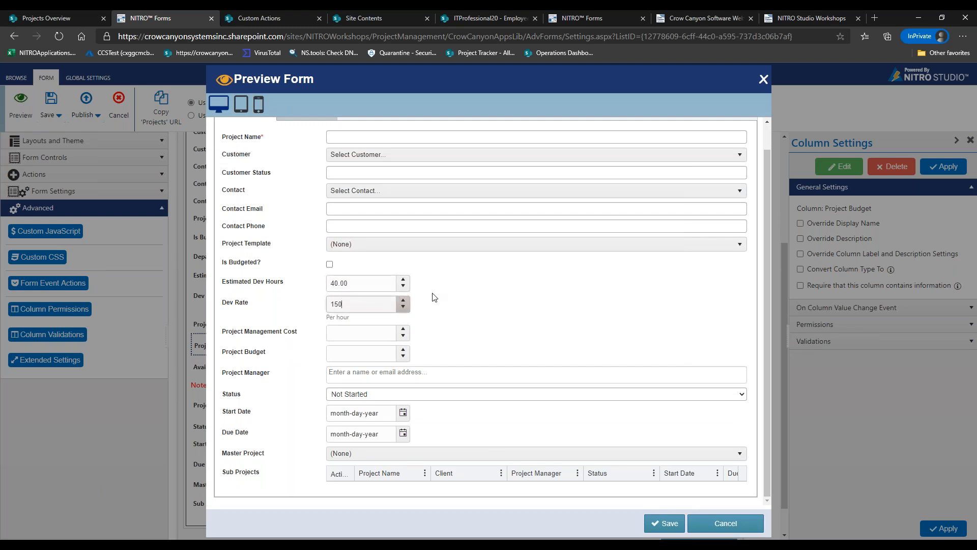
click(441, 295)
click(339, 284)
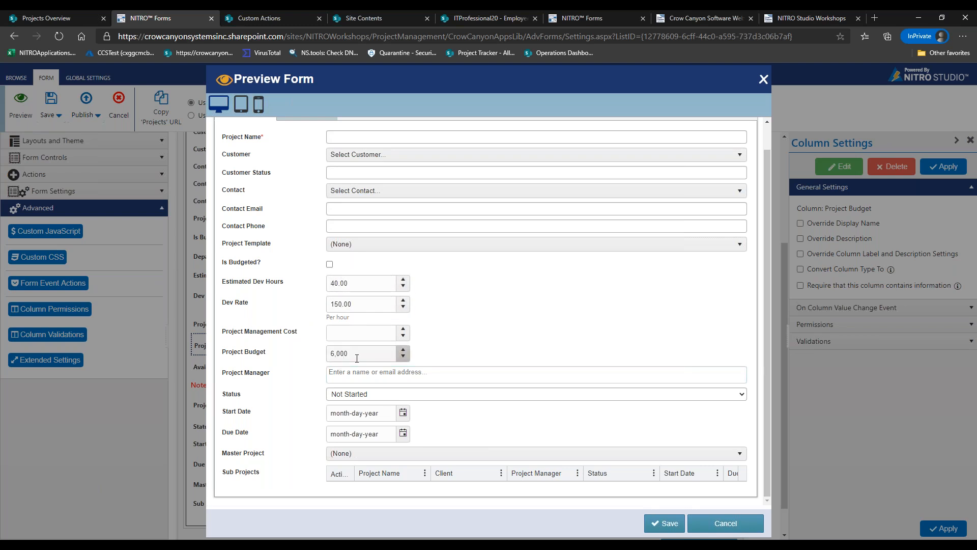
Change dev hours to 80 and enter the management cost, giving a Project Budget of 17,000
drag(357, 281, 303, 281)
text(45)
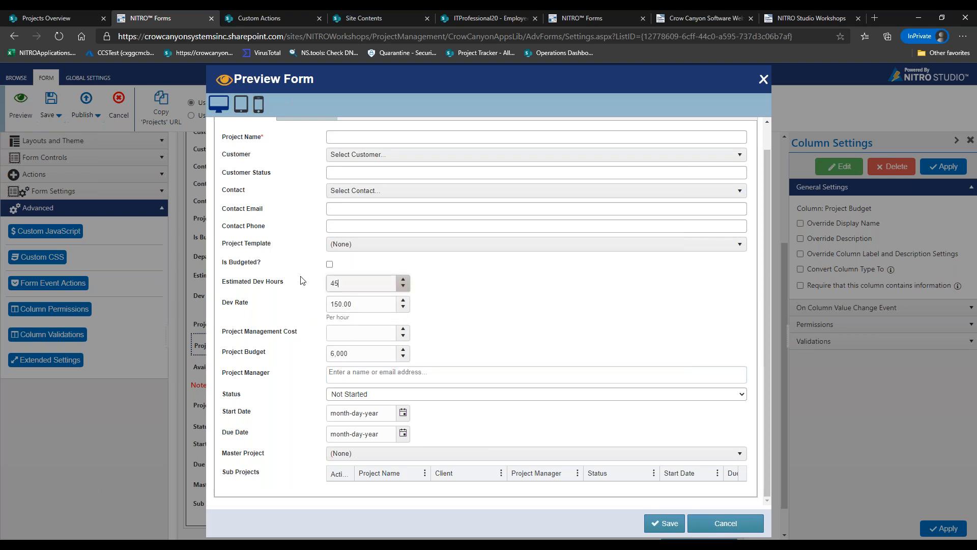
click(438, 320)
drag(356, 284, 316, 289)
text(80)
click(357, 334)
text(5000)
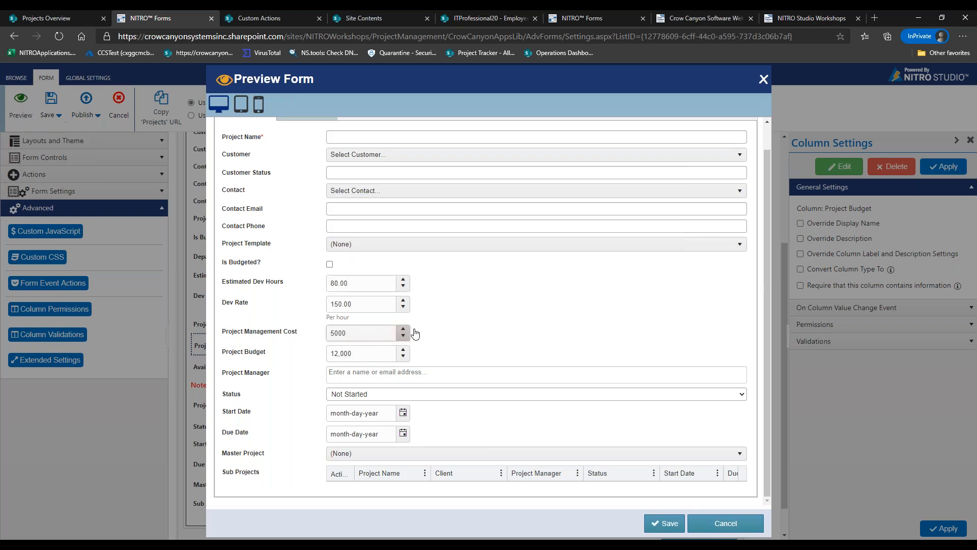
click(458, 331)
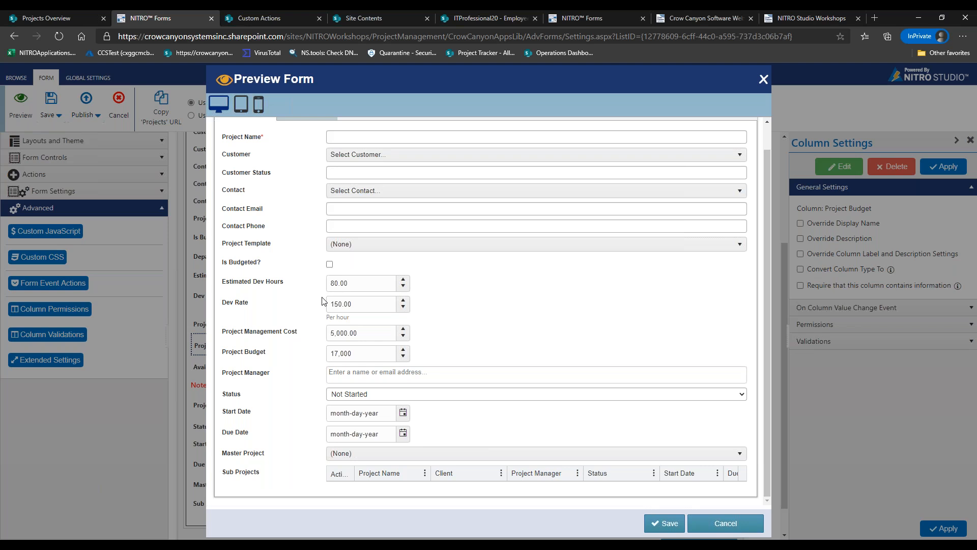
Open a new blank browser tab beside the Nitro Forms Designer tabs
click(873, 19)
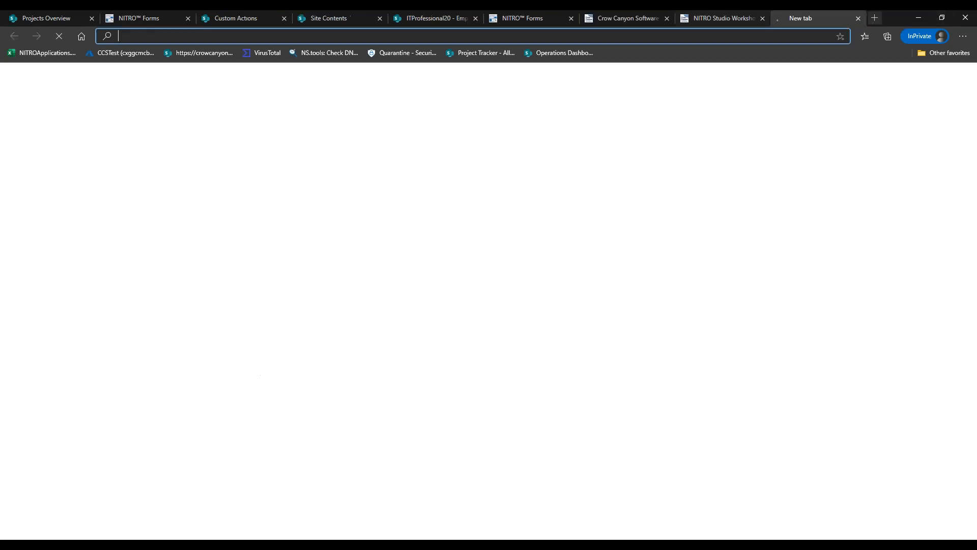
Go to the Crow Canyon knowledge base, search 'calculate date', and open the date-calculation article
text(crowca)
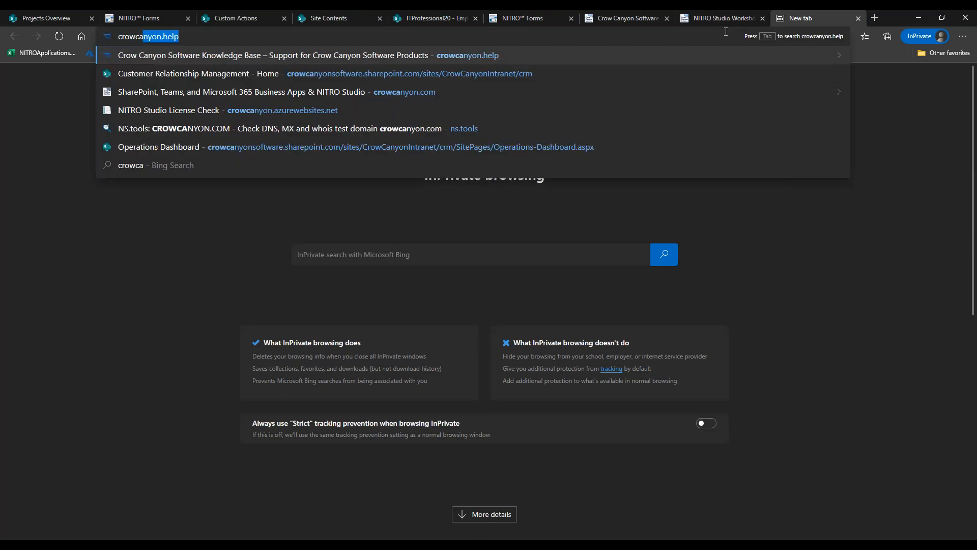
key(Return)
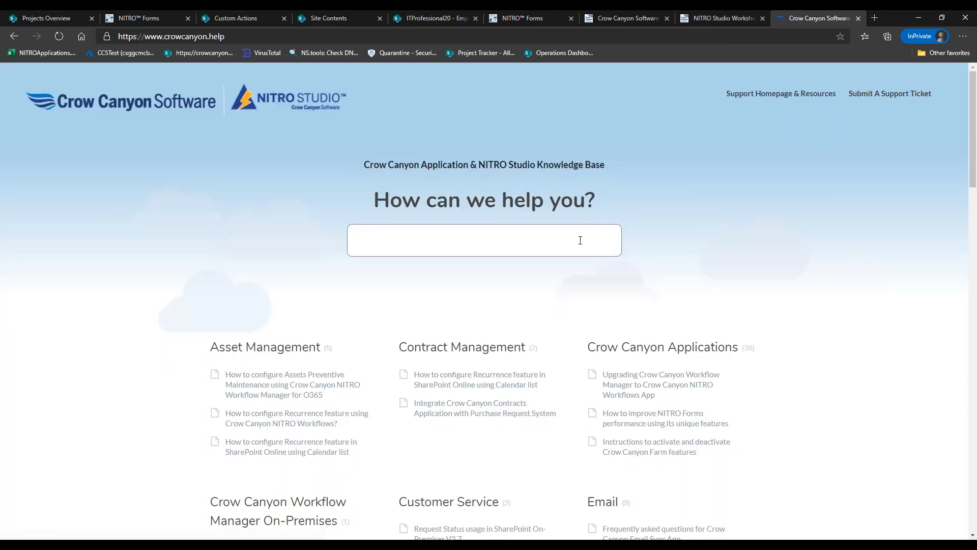
click(580, 241)
text(calc)
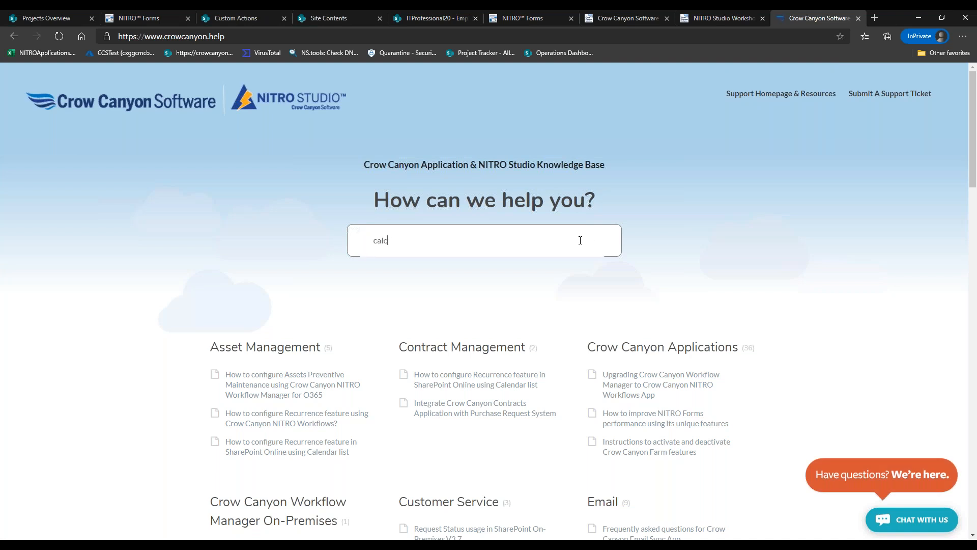
text(ulate date)
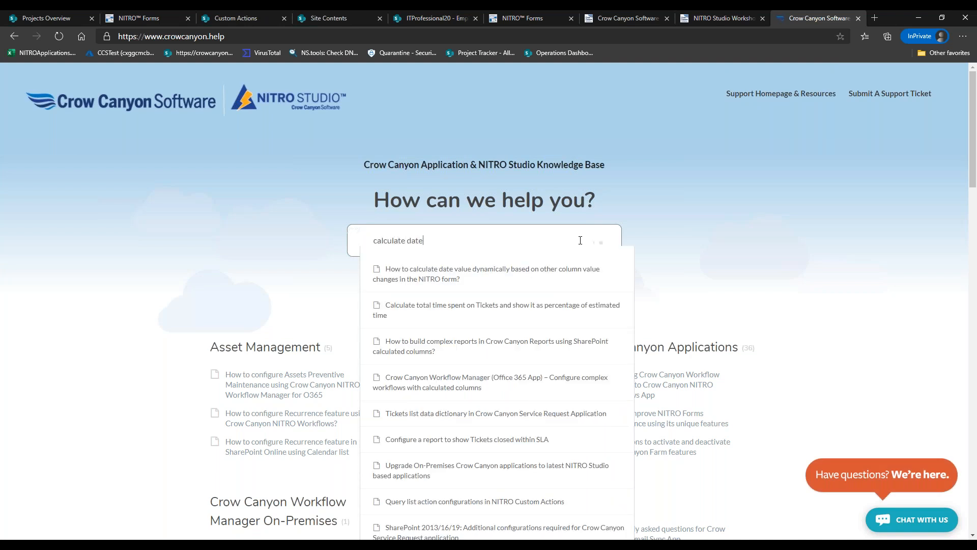
click(533, 274)
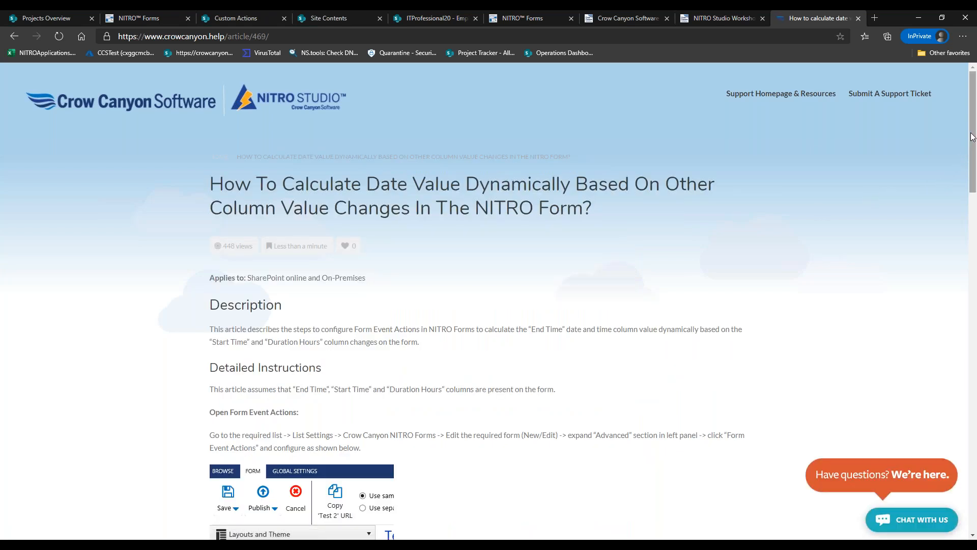
Read through the article's script sample, then go to the Crow Canyon support resources page
drag(975, 136, 973, 351)
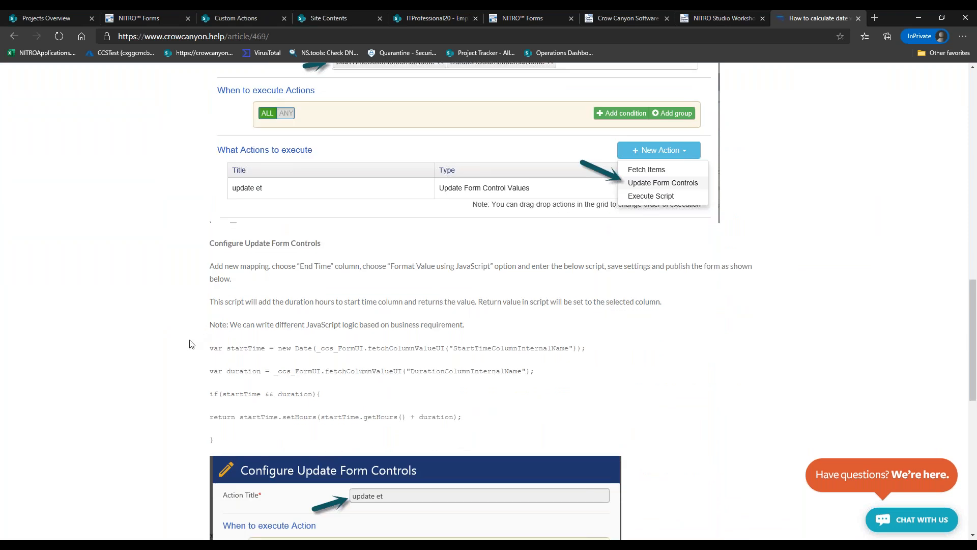
drag(210, 348, 512, 408)
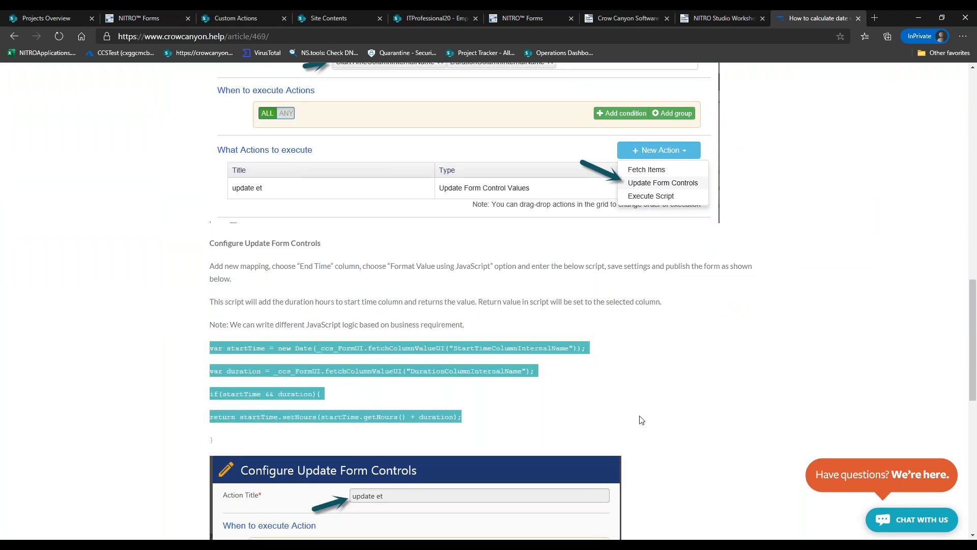
drag(973, 350, 973, 136)
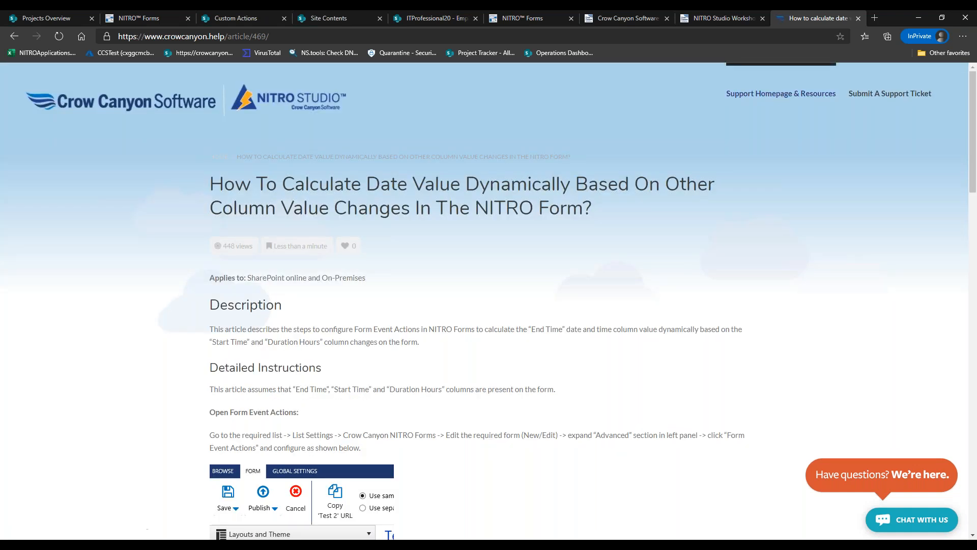
click(783, 93)
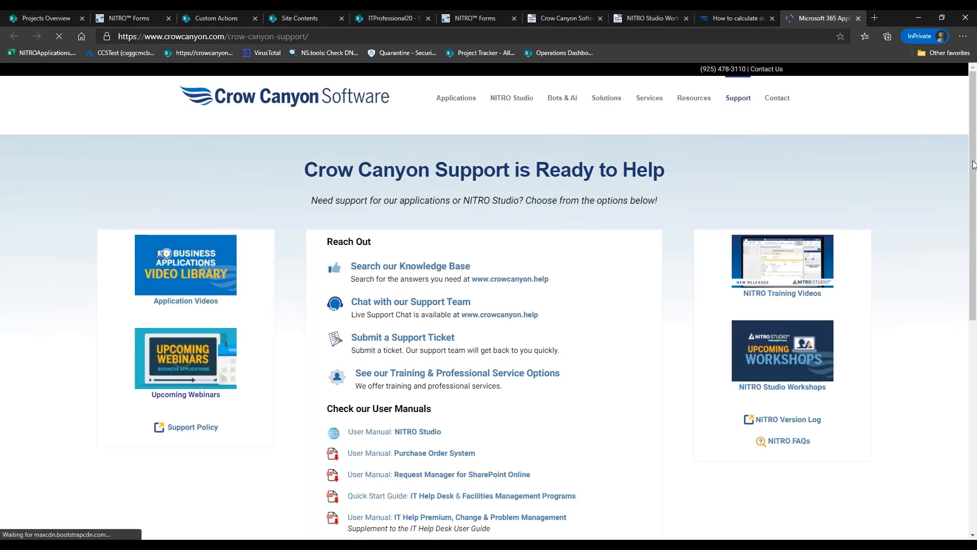
Open the NITRO Studio 2.0 manual and go to NITRO Forms › Left-side Pane › Advanced › Form Event Actions
click(418, 431)
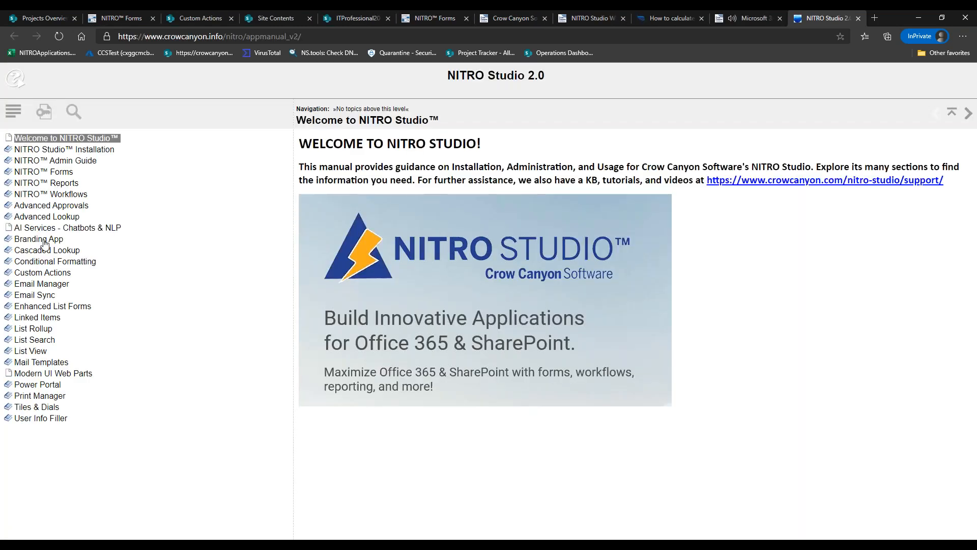
click(49, 173)
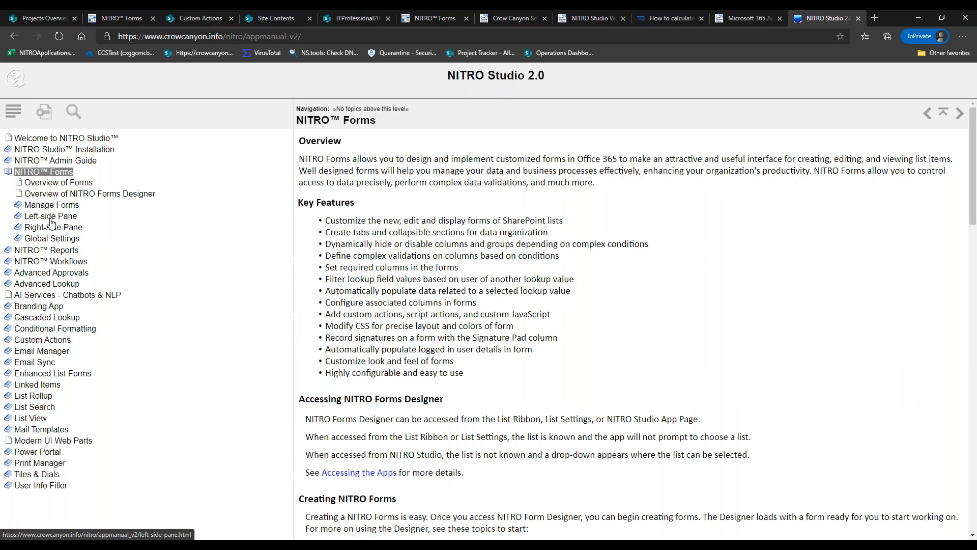
click(50, 217)
click(49, 262)
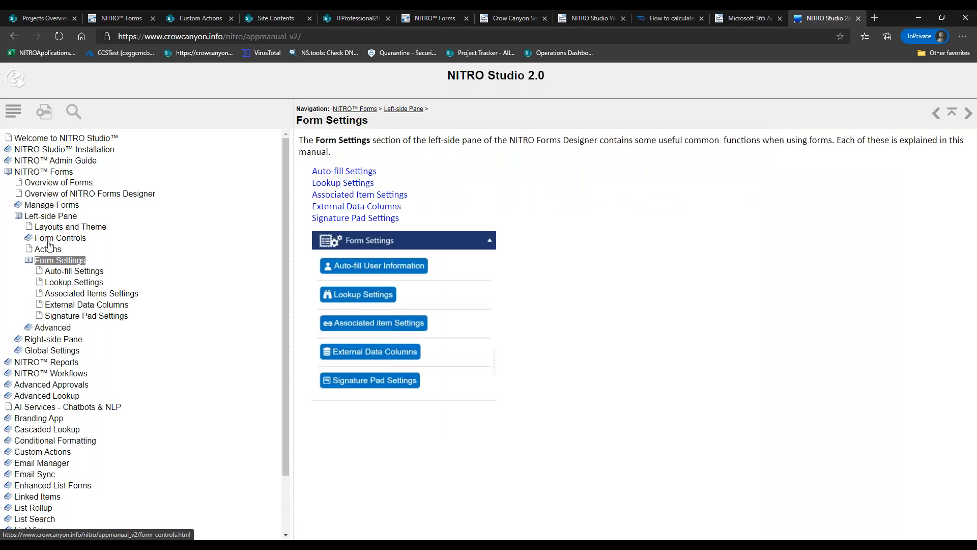
click(51, 328)
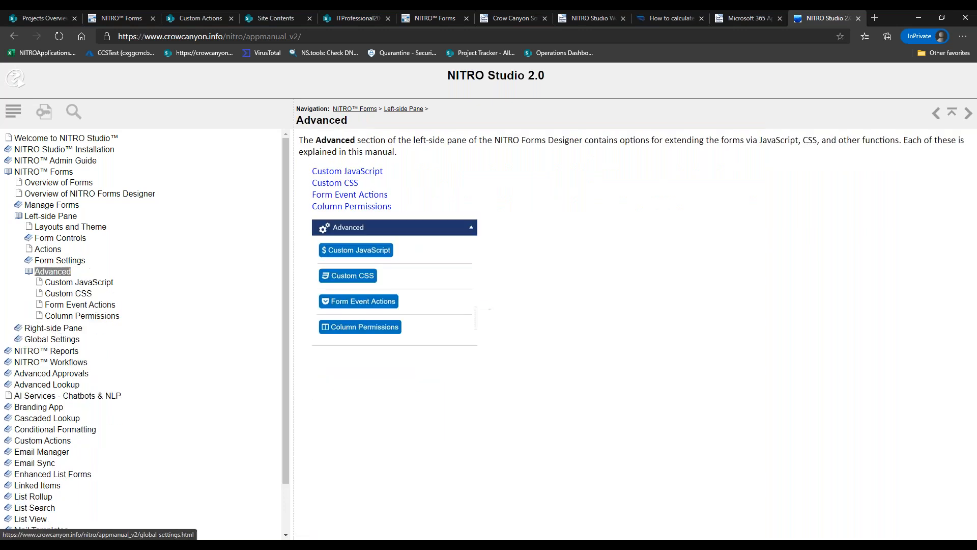
click(74, 307)
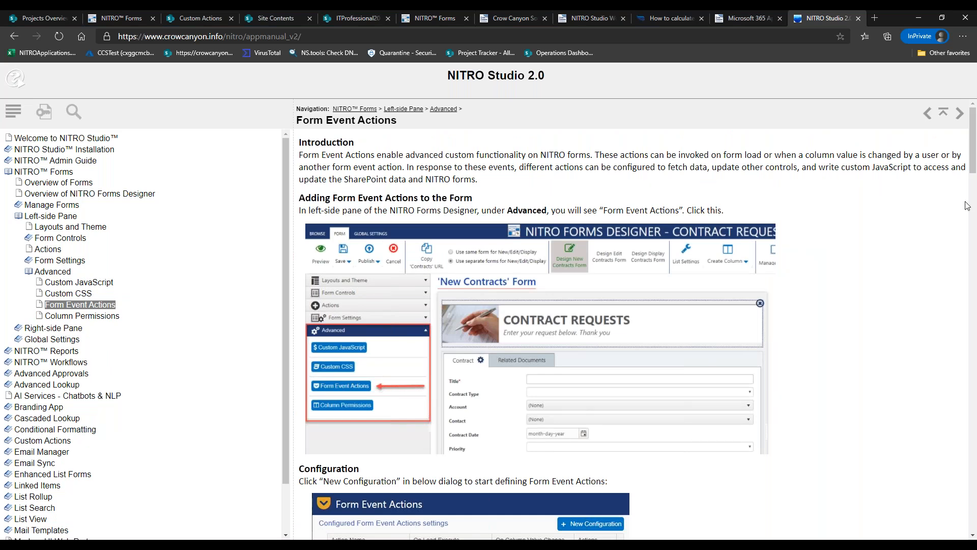
Review the CCSQLEmployeeData##ID mapping and the fetched-items JavaScript sample on the Form Event Actions page
drag(972, 160, 972, 351)
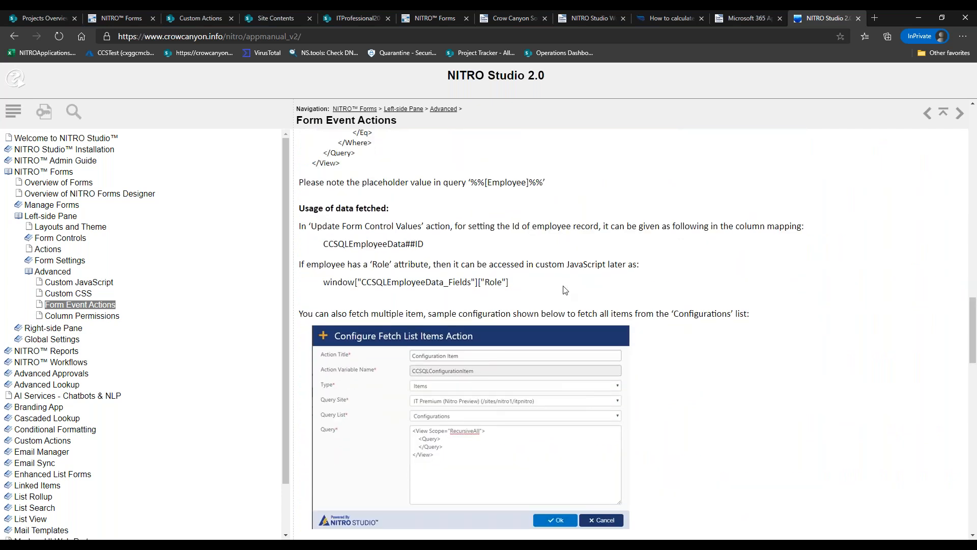
drag(323, 244, 424, 243)
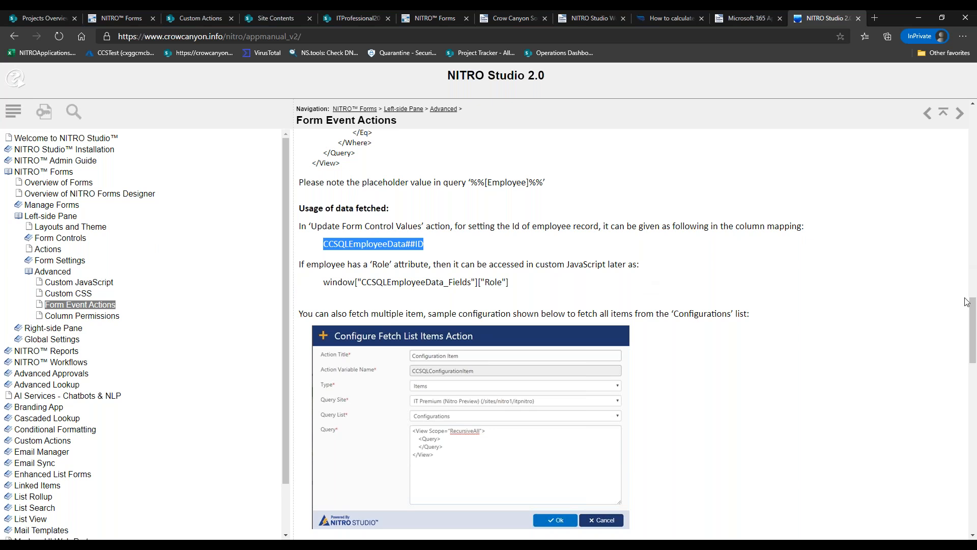
drag(973, 305, 973, 320)
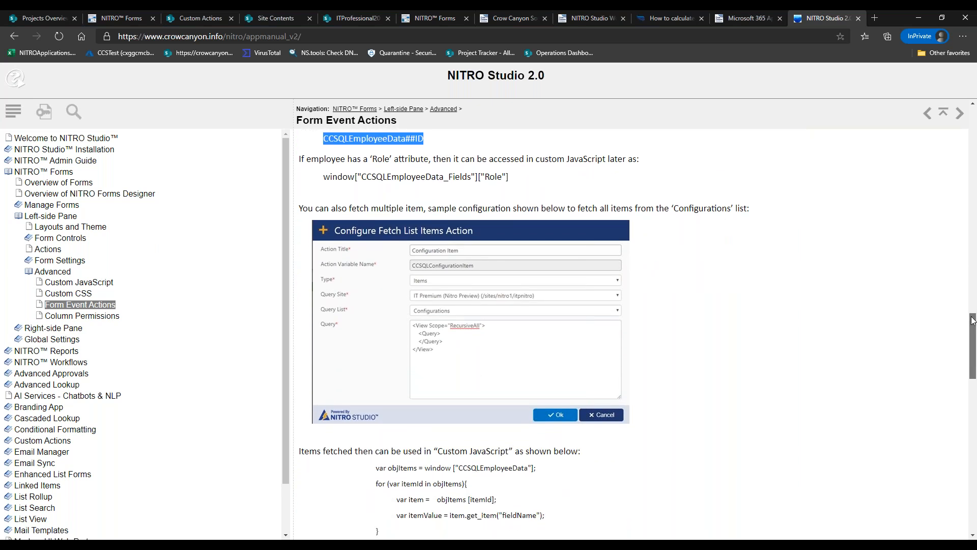
scroll(504, 282, down, 4)
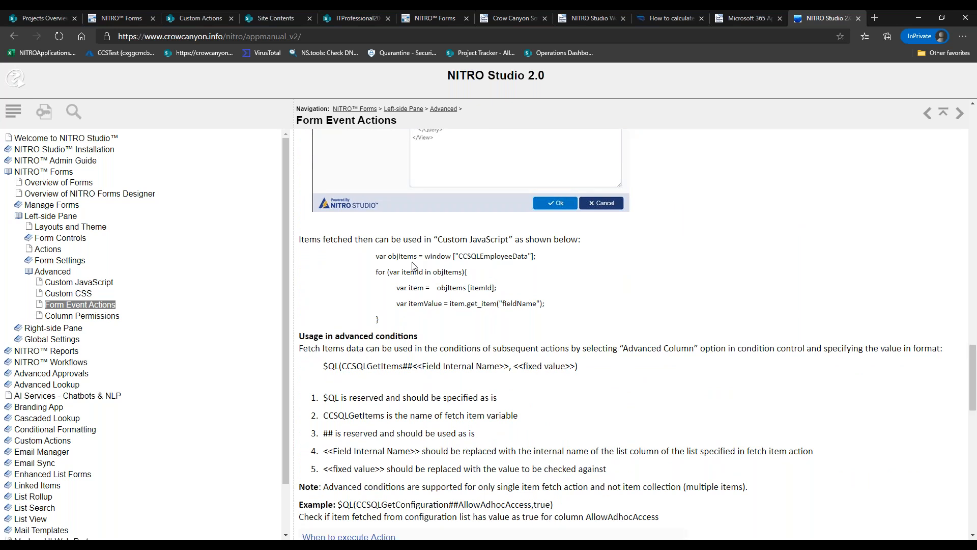
drag(382, 255, 546, 304)
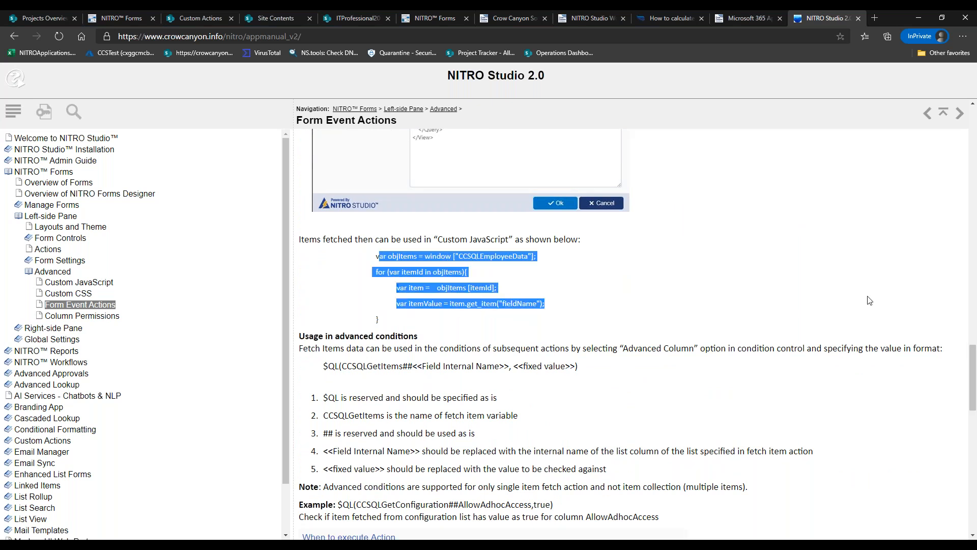
click(823, 332)
Scroll through the rest of the page and return to the NITRO Forms designer tab
drag(969, 371, 969, 401)
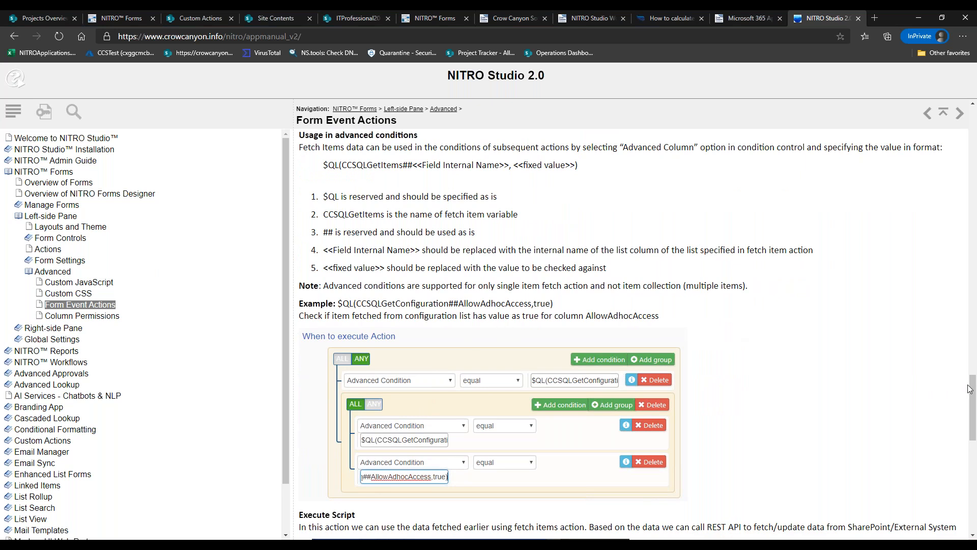
drag(972, 401, 972, 480)
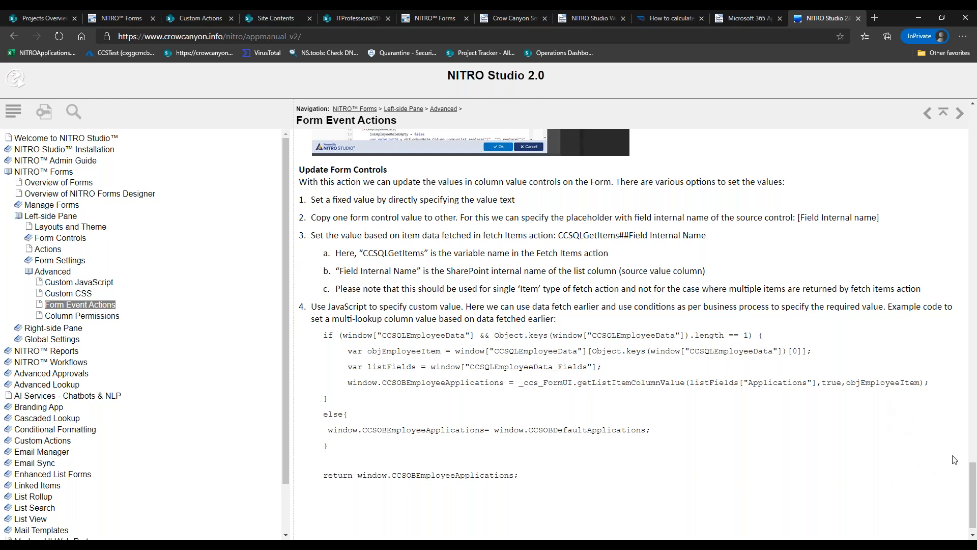
drag(972, 476, 961, 288)
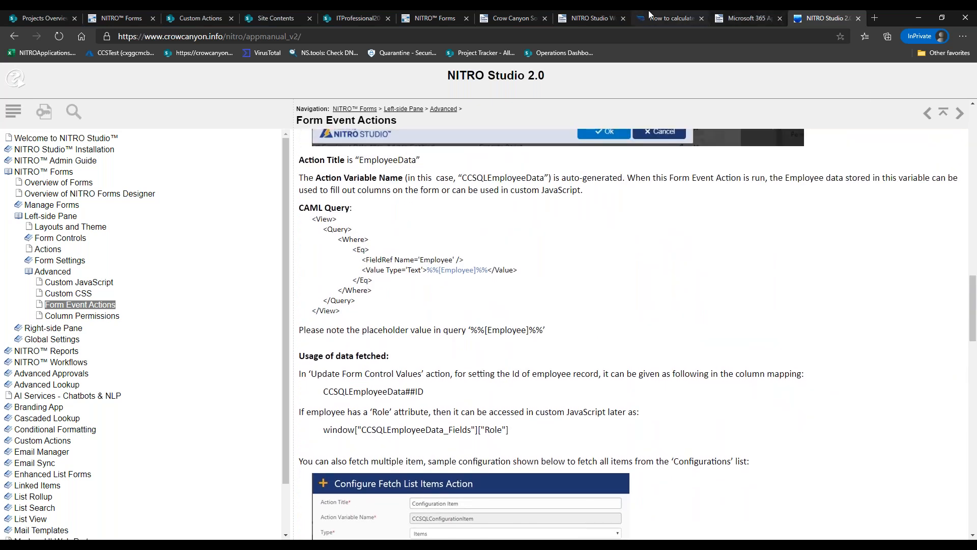
click(432, 18)
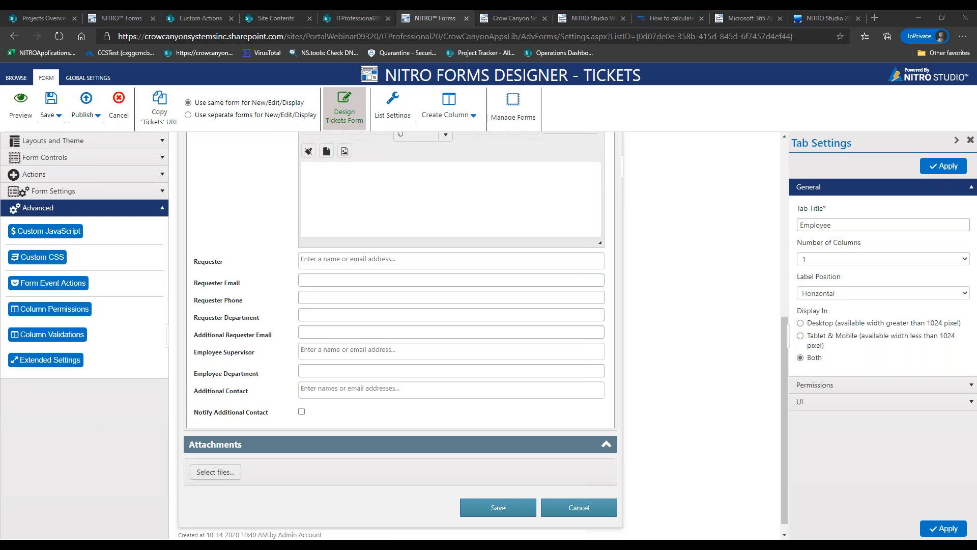
Close the old preview, confirm Project Budget's Read permission, and preview the form with changes applied
click(136, 19)
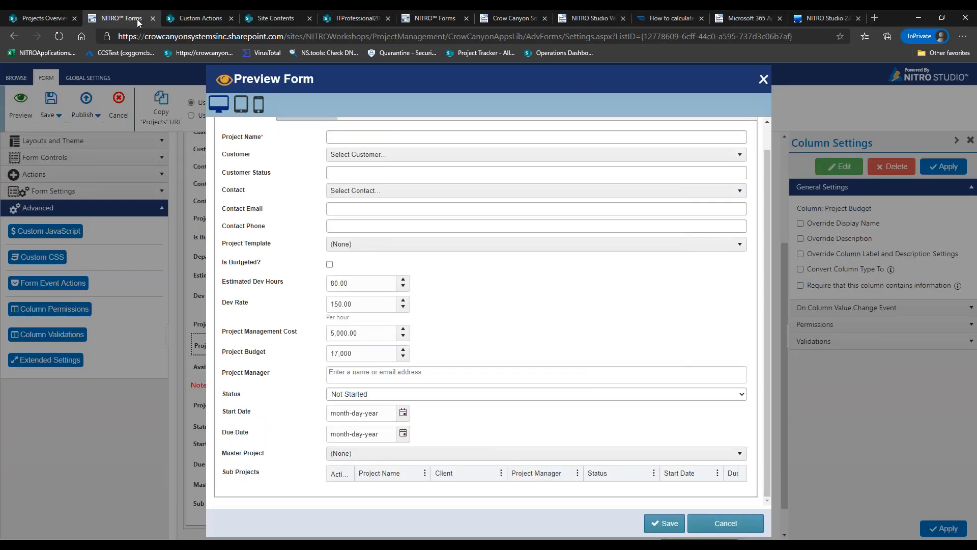
click(713, 524)
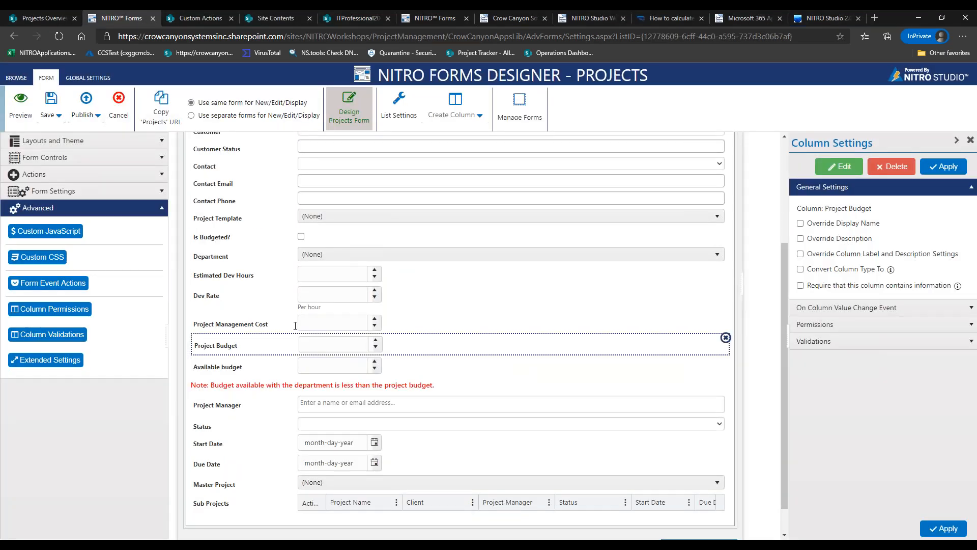
click(826, 326)
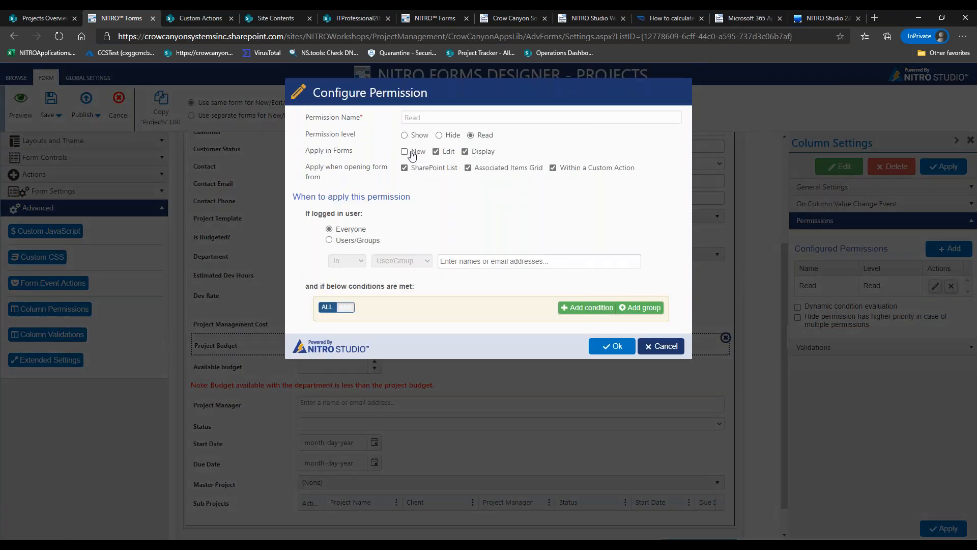
click(609, 349)
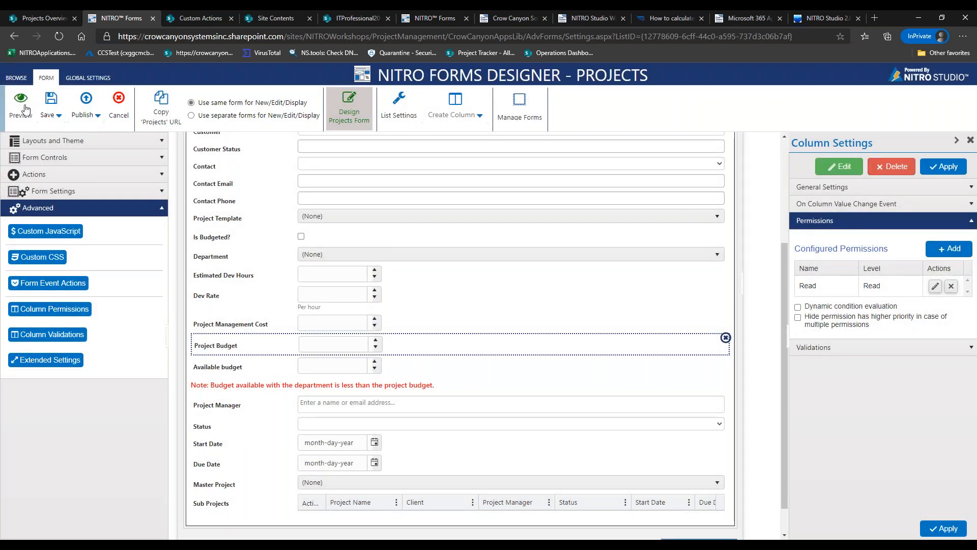
click(25, 110)
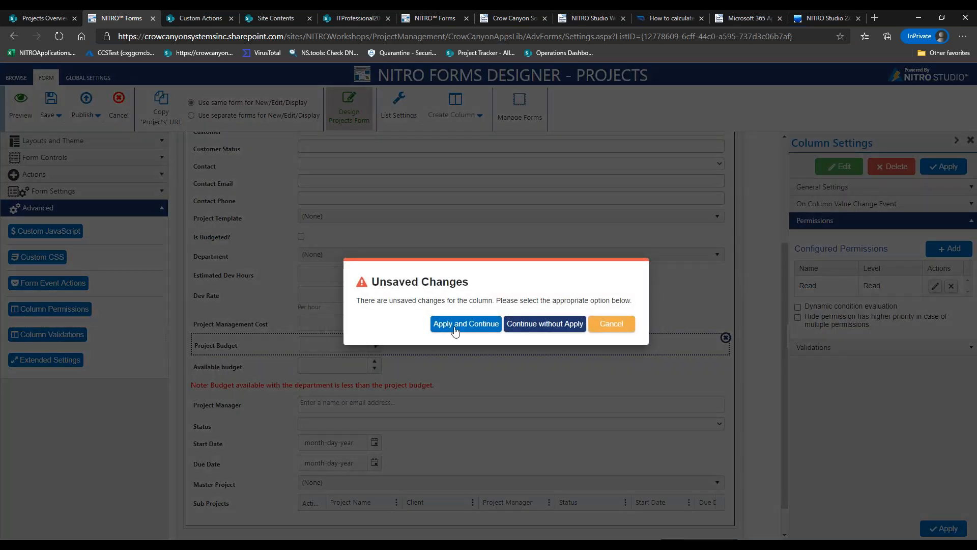
click(454, 329)
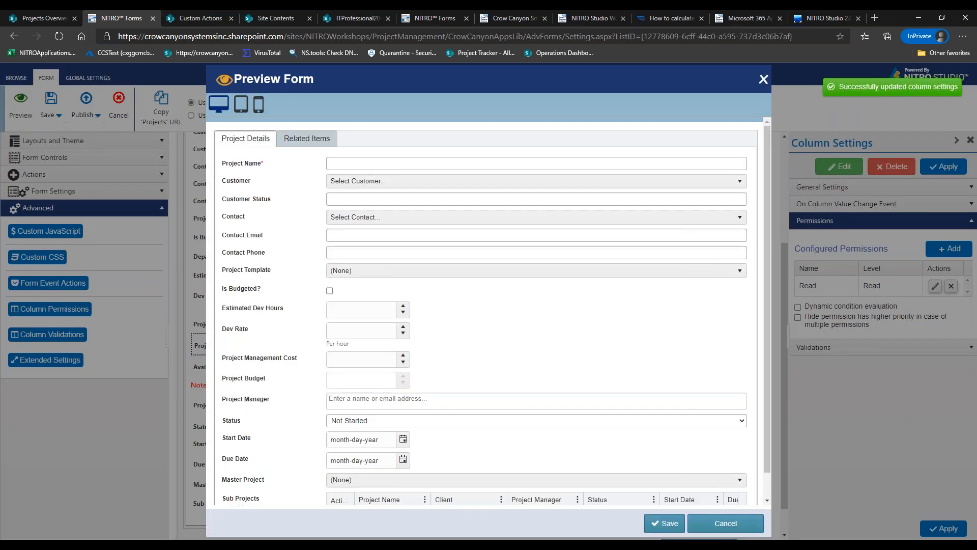
Enter 40 dev hours and a 150 dev rate, confirming the 6,000 Project Budget is read-only
click(372, 311)
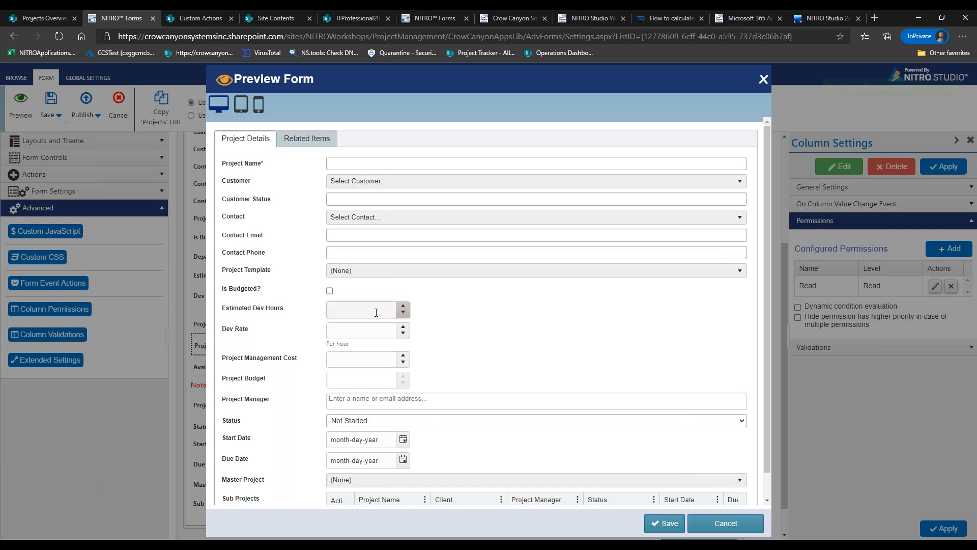
text(40)
click(367, 326)
text(150)
click(376, 359)
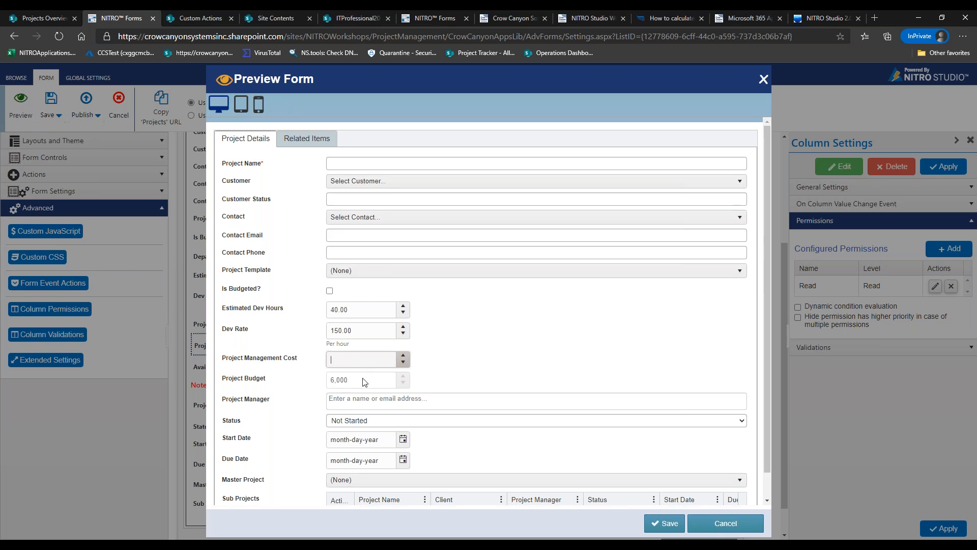
double_click(362, 384)
click(383, 386)
double_click(383, 386)
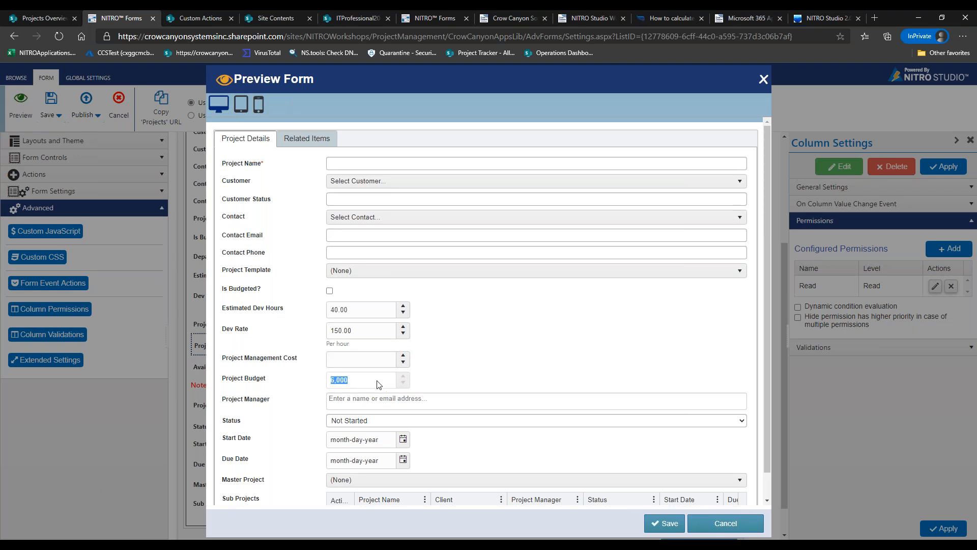
click(312, 383)
Add a 5000 management cost so Project Budget becomes 11,000, then close the preview
click(365, 359)
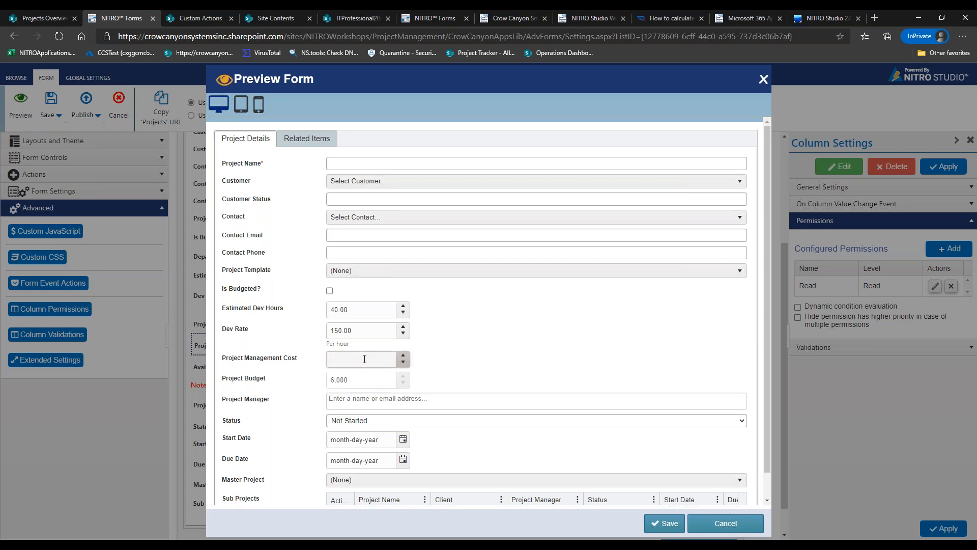
text(5000)
click(375, 387)
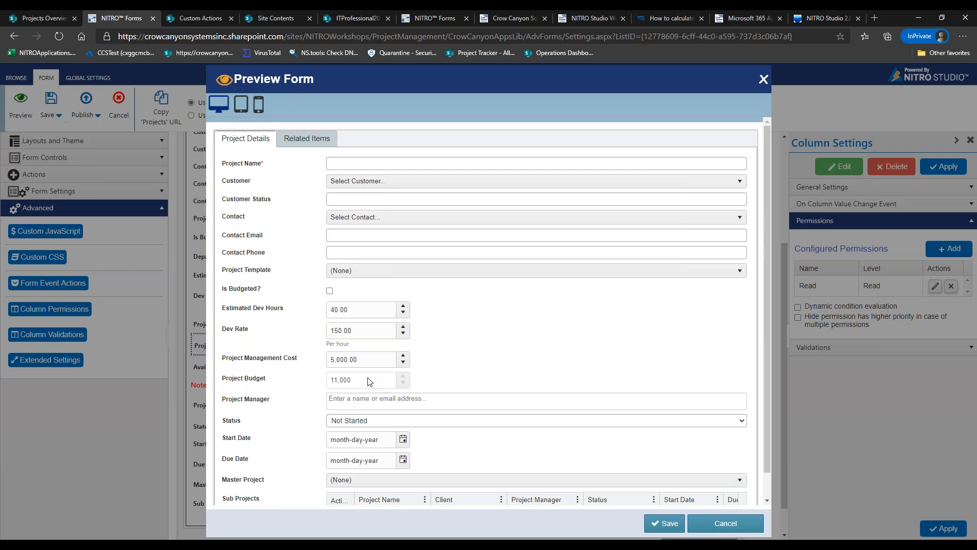
click(733, 523)
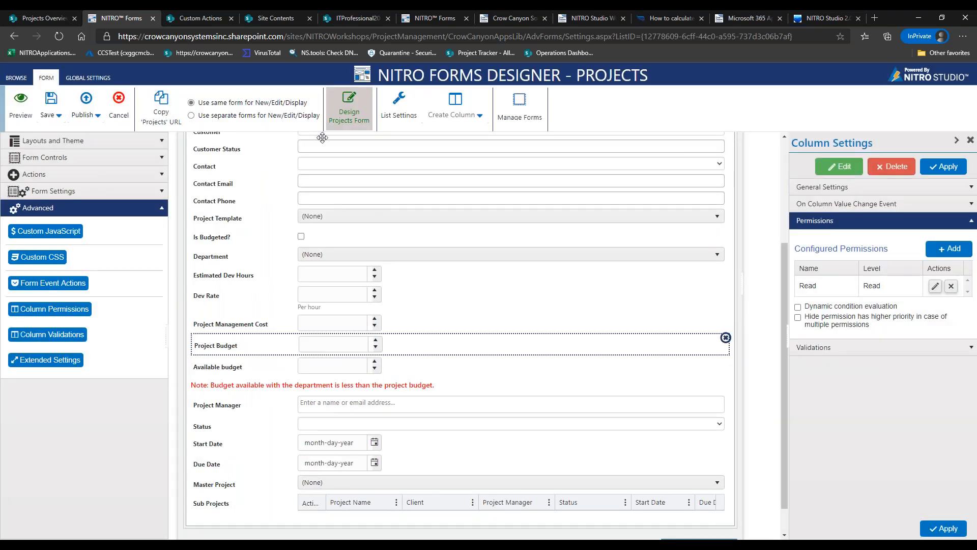
Open the Project Budget value script inside Calculate Project Budget's Calculate Budget action
click(48, 283)
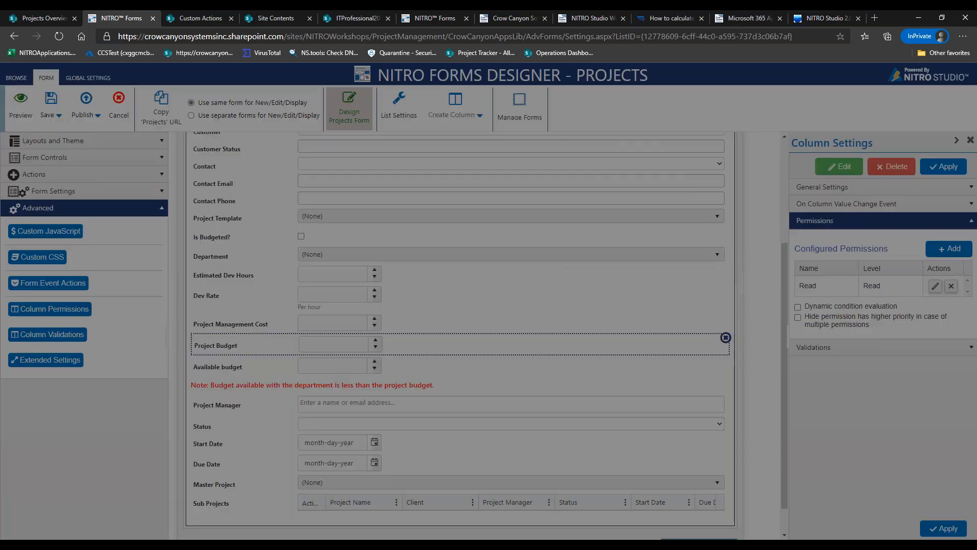
click(625, 181)
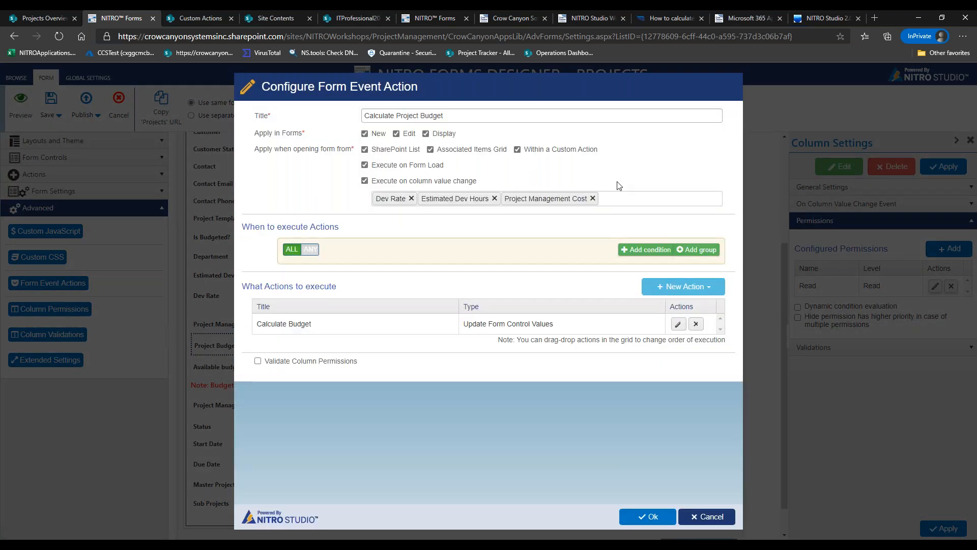
click(678, 326)
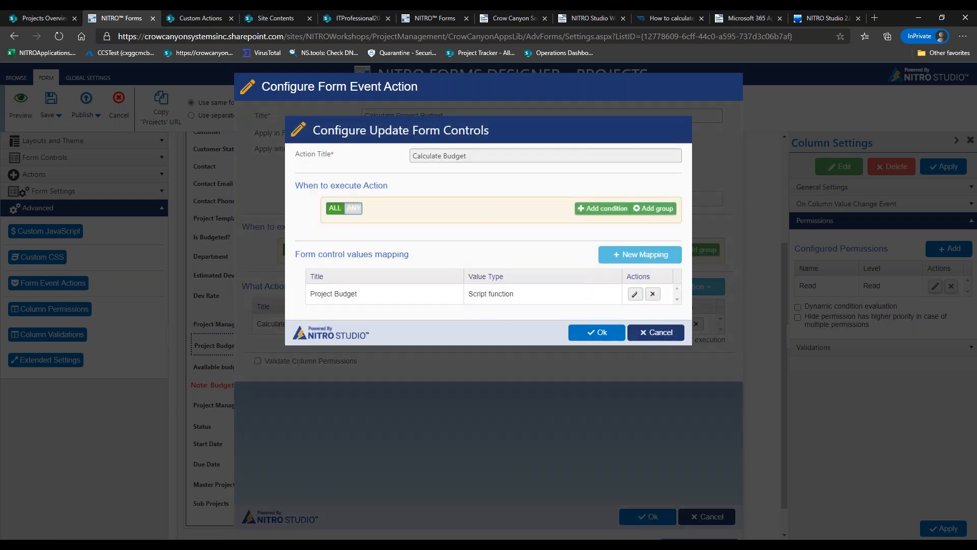
click(635, 293)
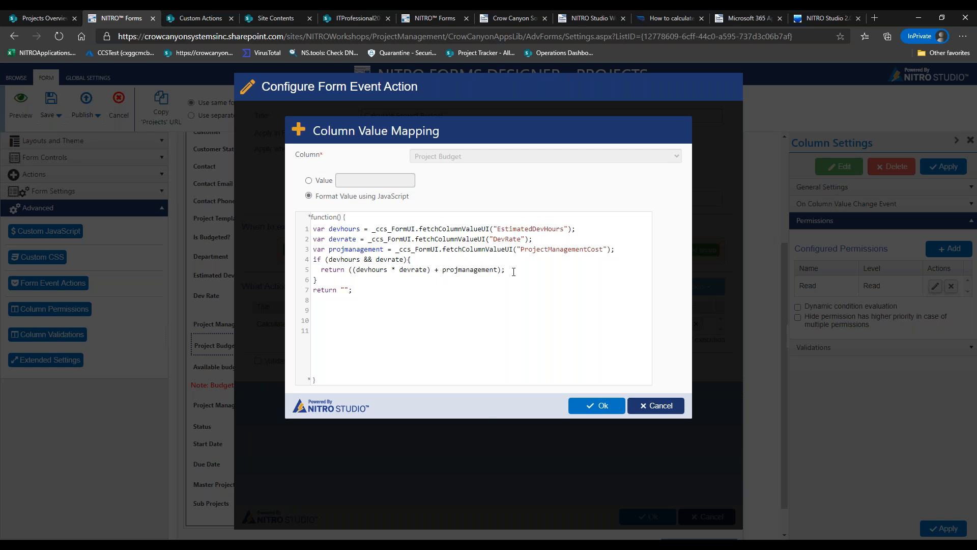
Wrap the return expression in brackets and multiply it by 1.12, then confirm the script
text()*1.12)
click(509, 270)
click(355, 272)
text(()
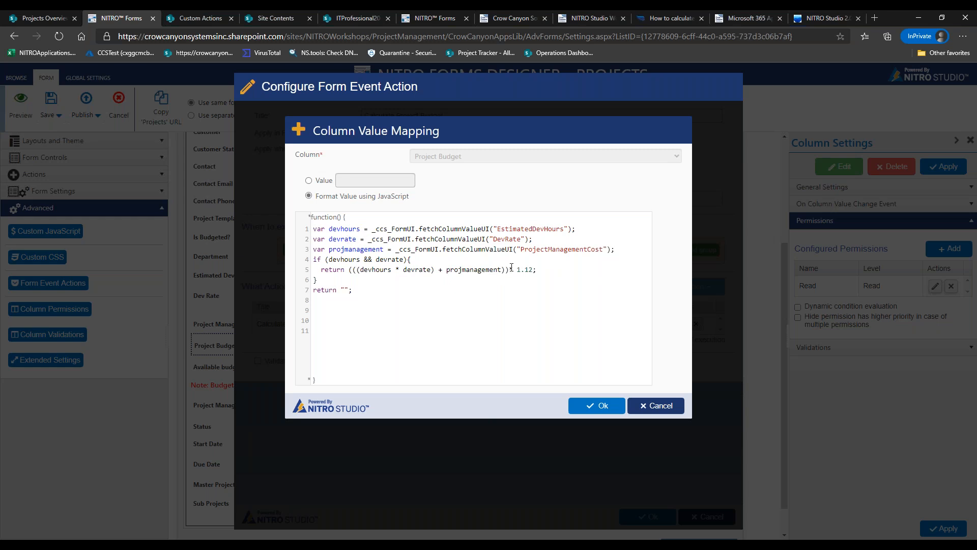
drag(530, 269, 570, 297)
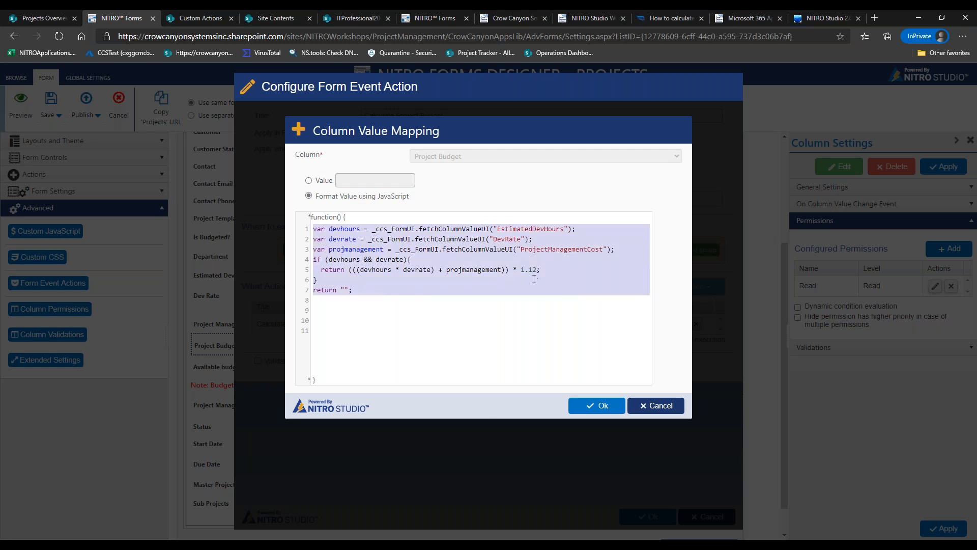
click(592, 405)
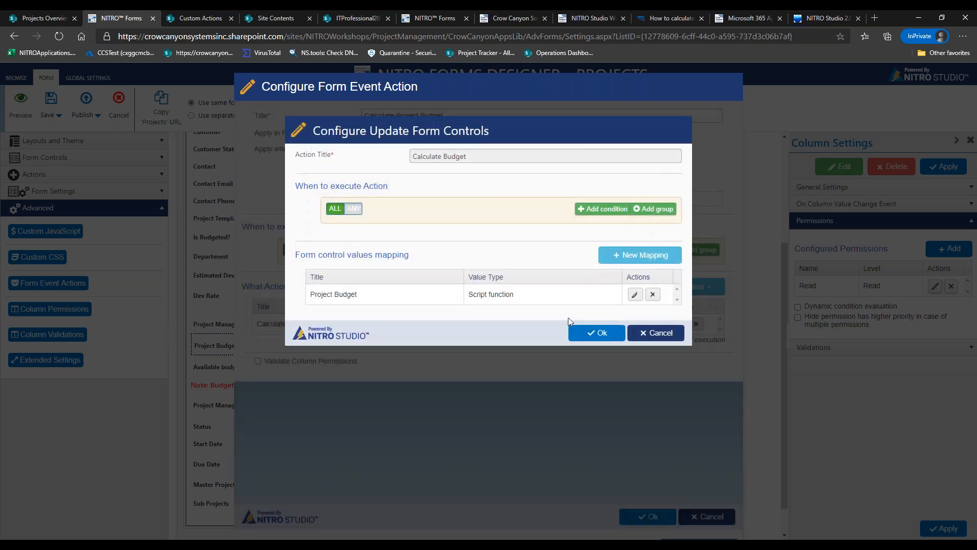
Recheck the Project Budget script, then start a condition on the update action using Department
click(635, 295)
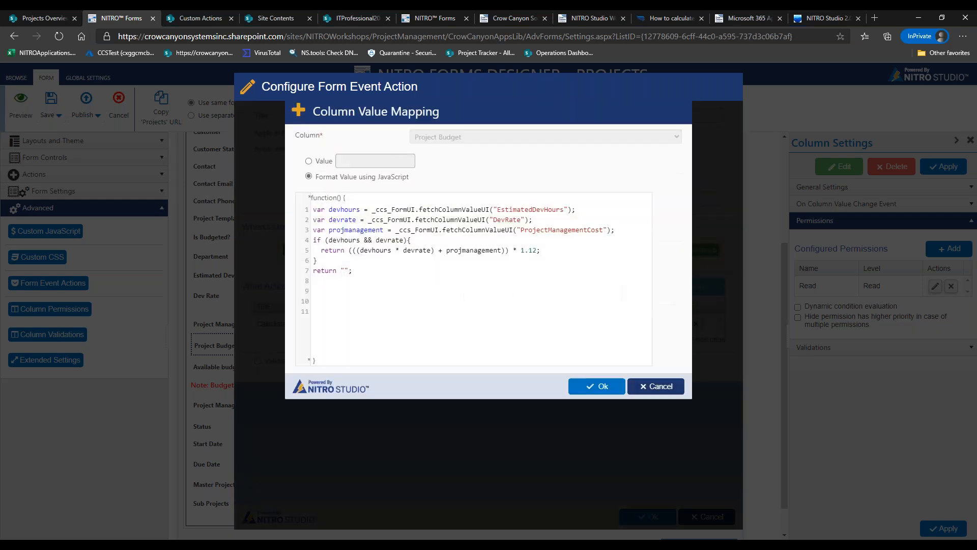
click(657, 406)
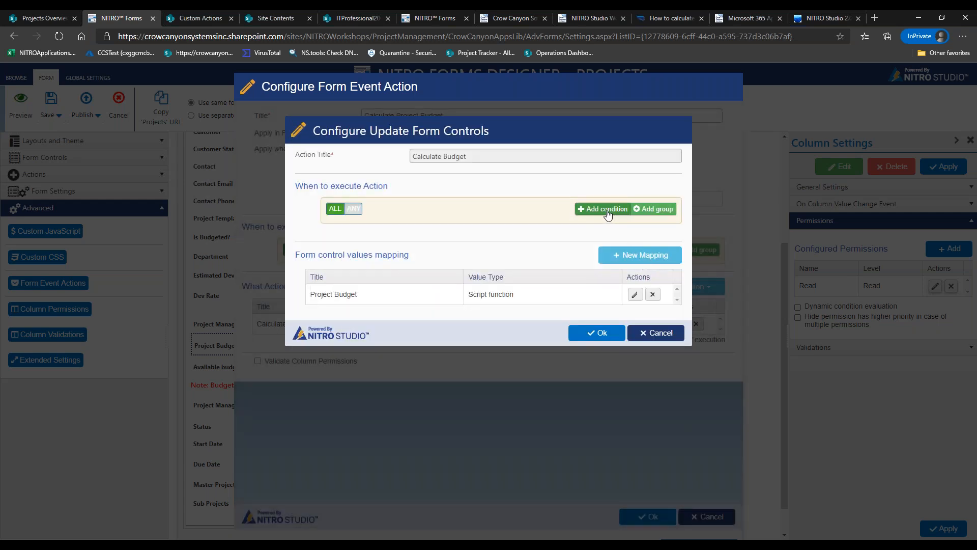
click(606, 209)
click(409, 232)
drag(426, 261, 415, 347)
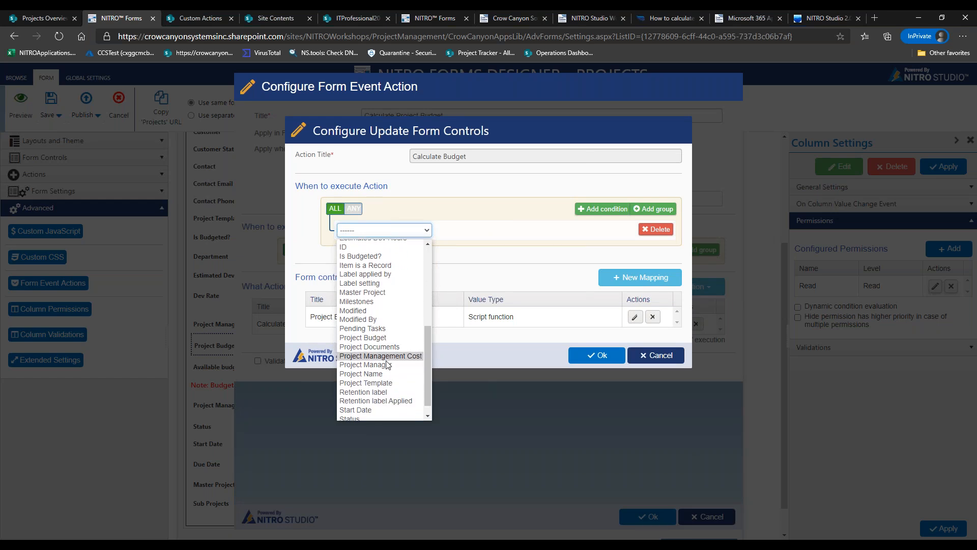
drag(426, 356, 428, 333)
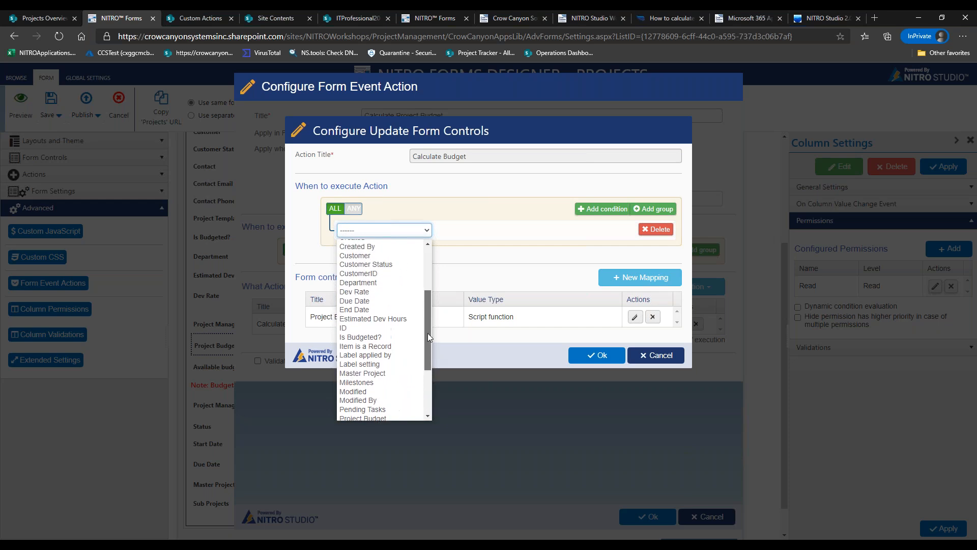
click(390, 282)
Leave the Department value unset, cancel the picker, and save the Calculate Project Budget event action
click(552, 230)
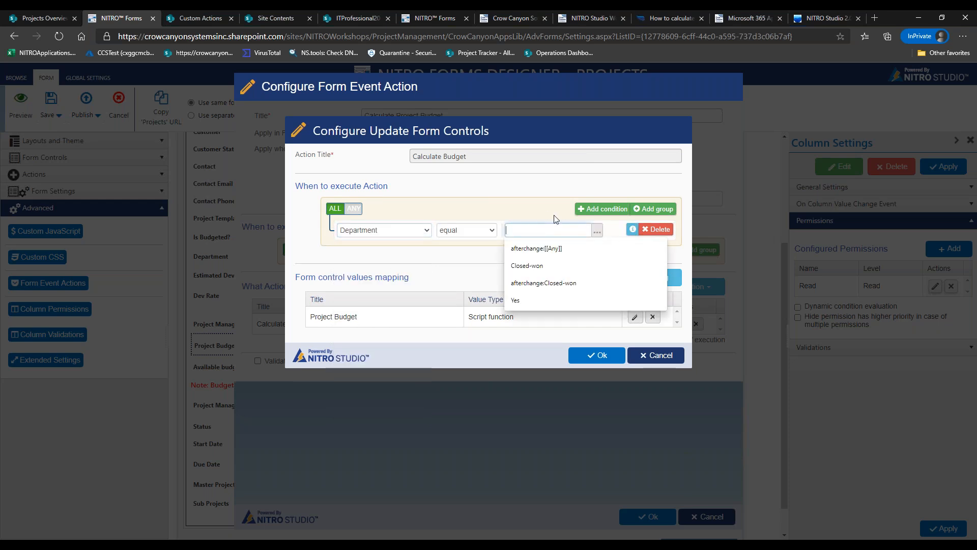
click(597, 231)
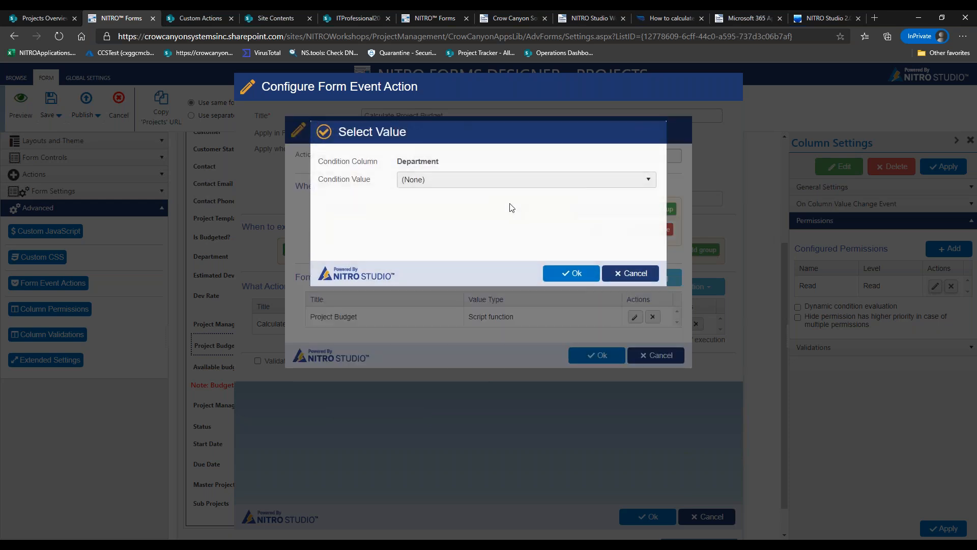
click(462, 186)
click(434, 213)
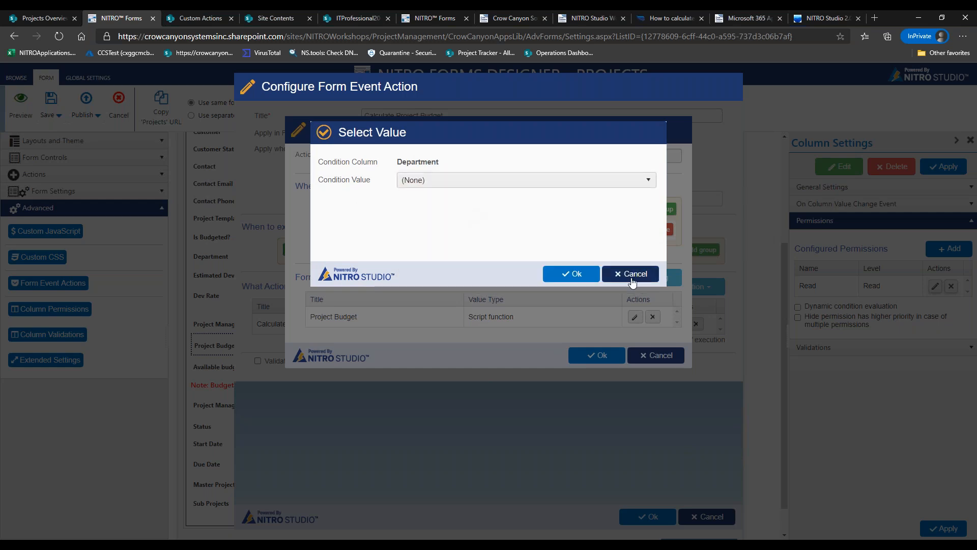
click(632, 274)
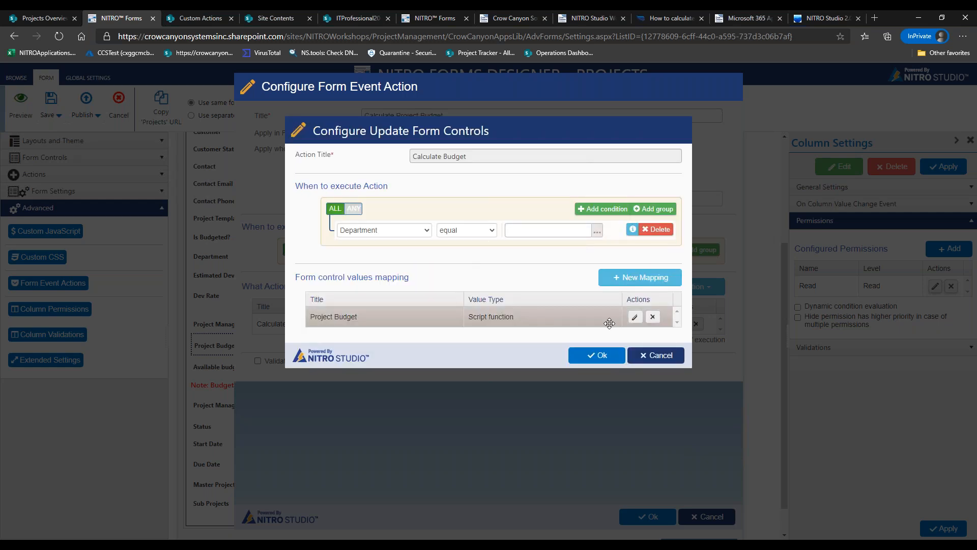
click(664, 357)
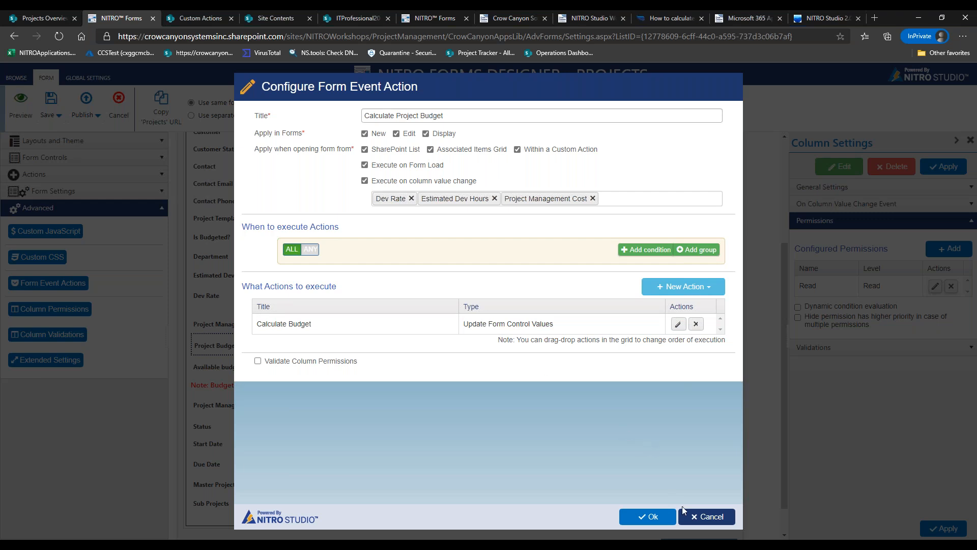
click(649, 516)
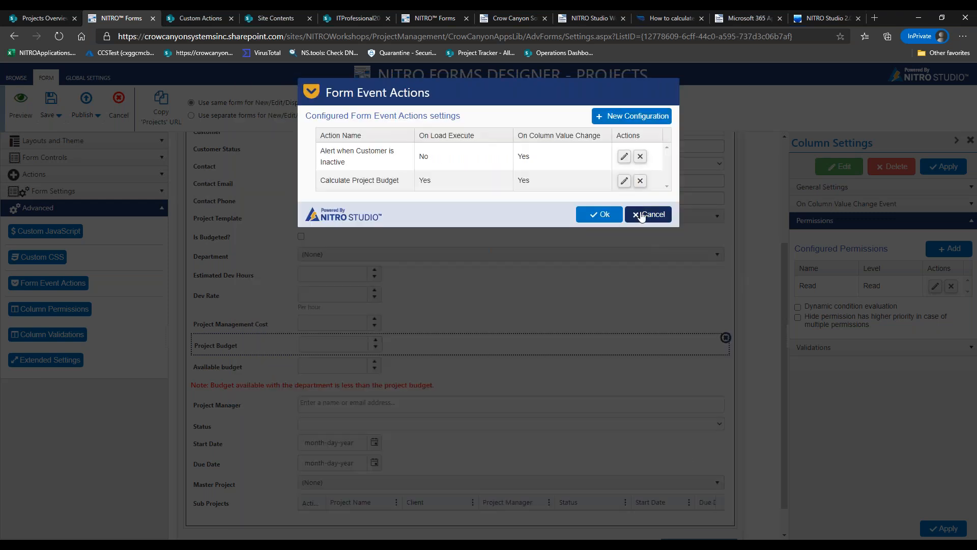
Close event actions, cancel an edit removing New from the Read permission, and open Column Permissions
click(647, 213)
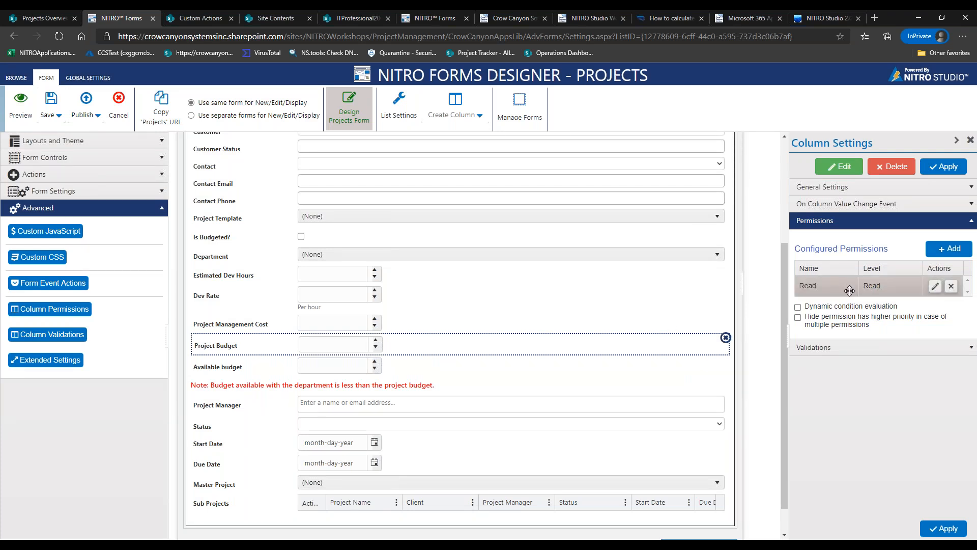
click(934, 286)
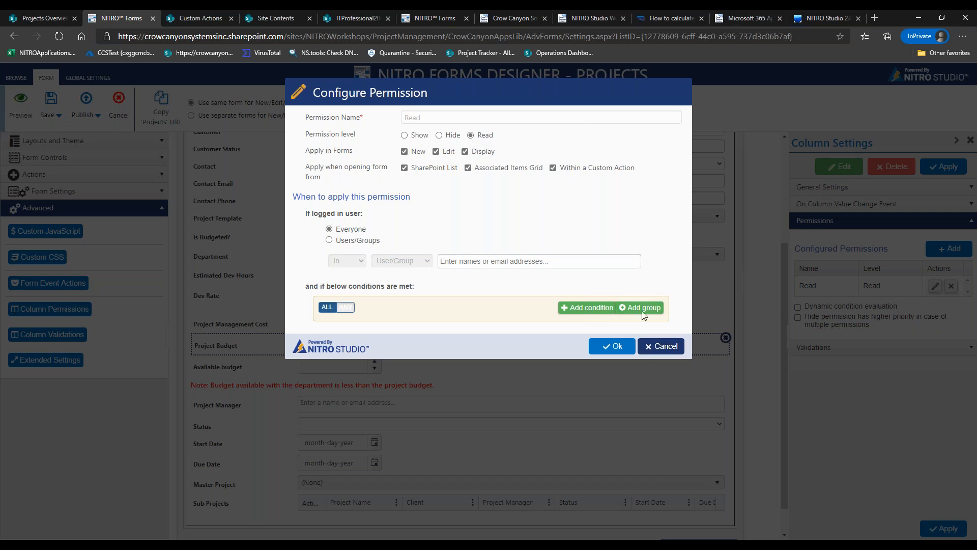
click(407, 152)
click(644, 348)
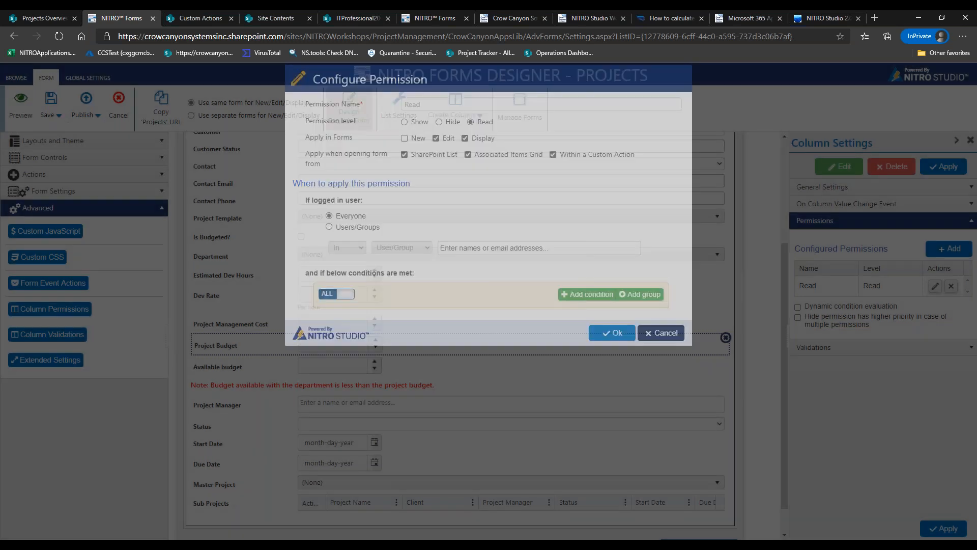
click(65, 311)
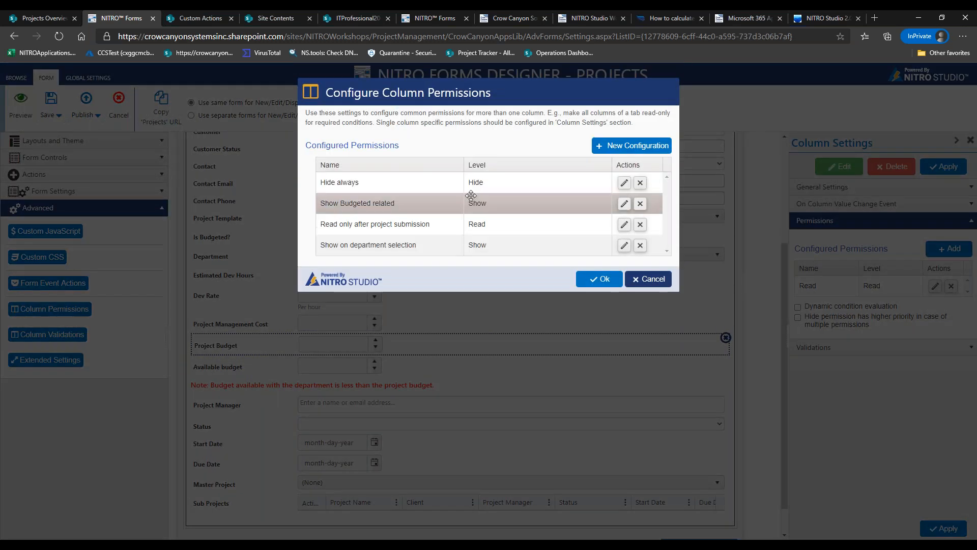
Try adding Project Budget to the Hide always permission's columns, then cancel both permission dialogs
click(623, 183)
click(464, 138)
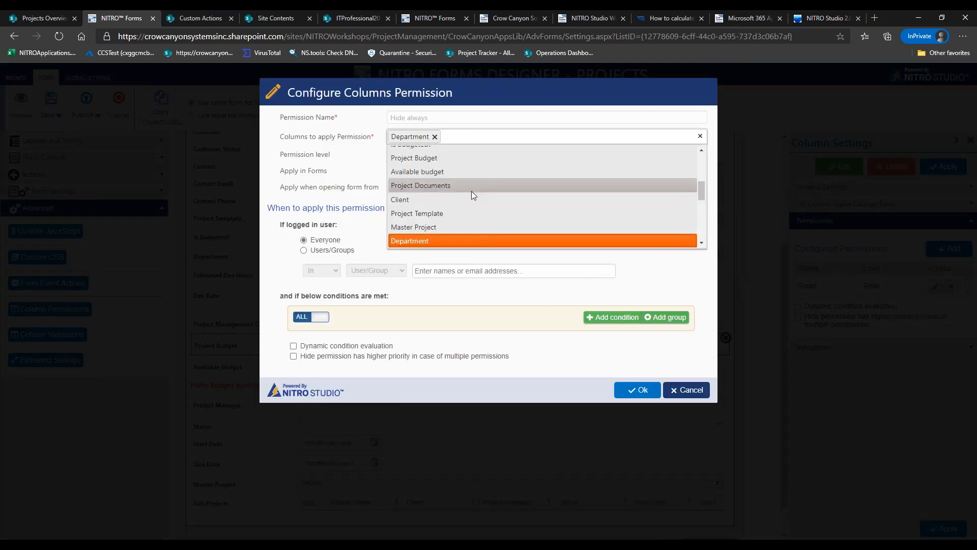
click(507, 153)
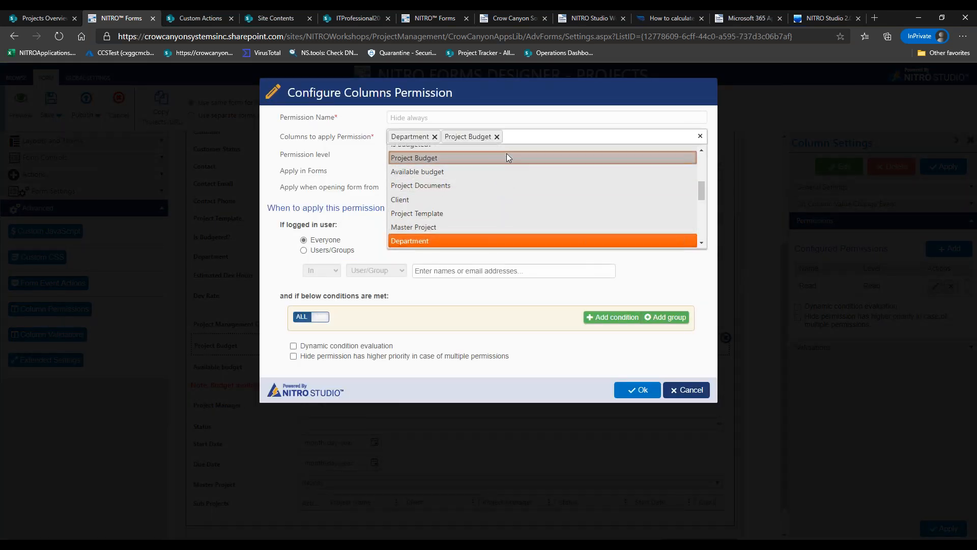
click(355, 155)
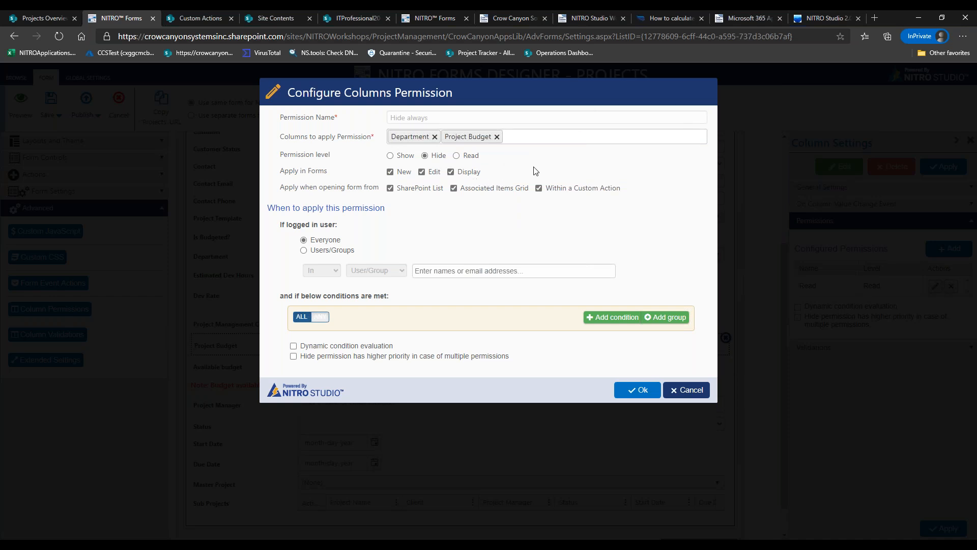
click(692, 390)
click(654, 279)
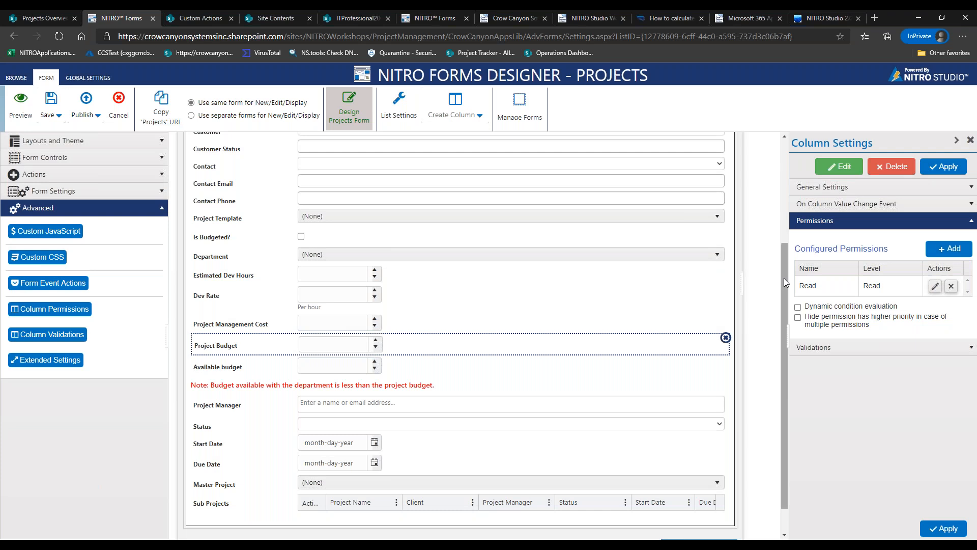
Give the Project Details tab panel a pink rgba(236, 180, 180, 1) background and apply it
scroll(771, 187, up, 2)
scroll(771, 187, up, 1)
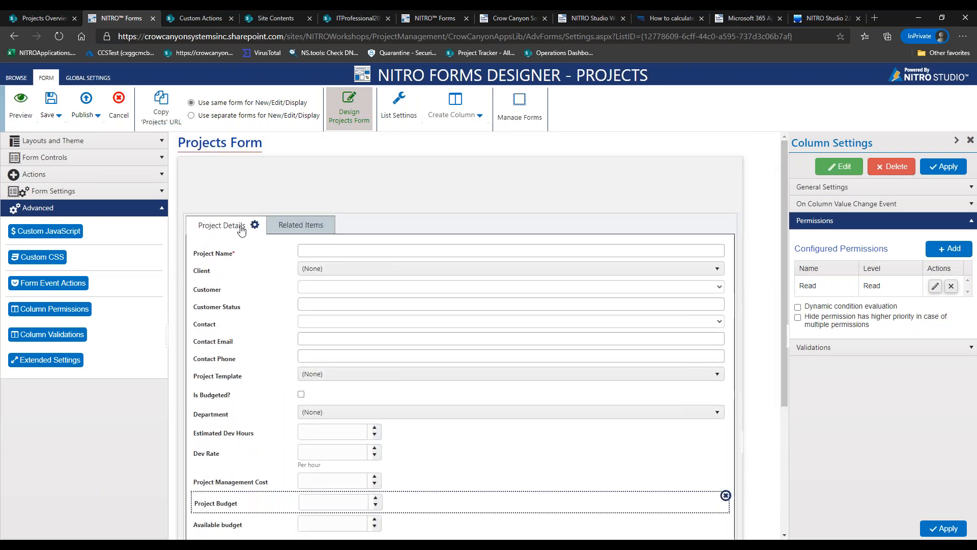
click(822, 187)
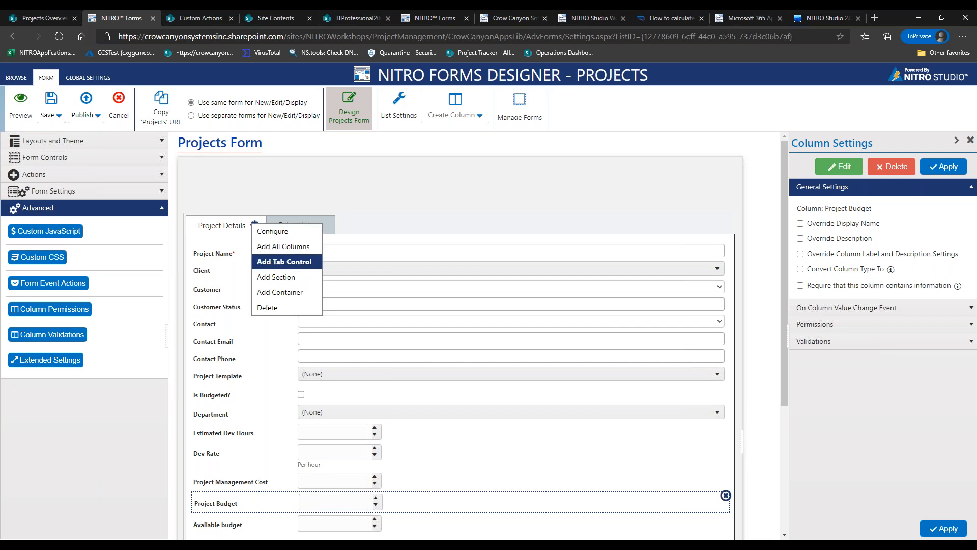
click(274, 231)
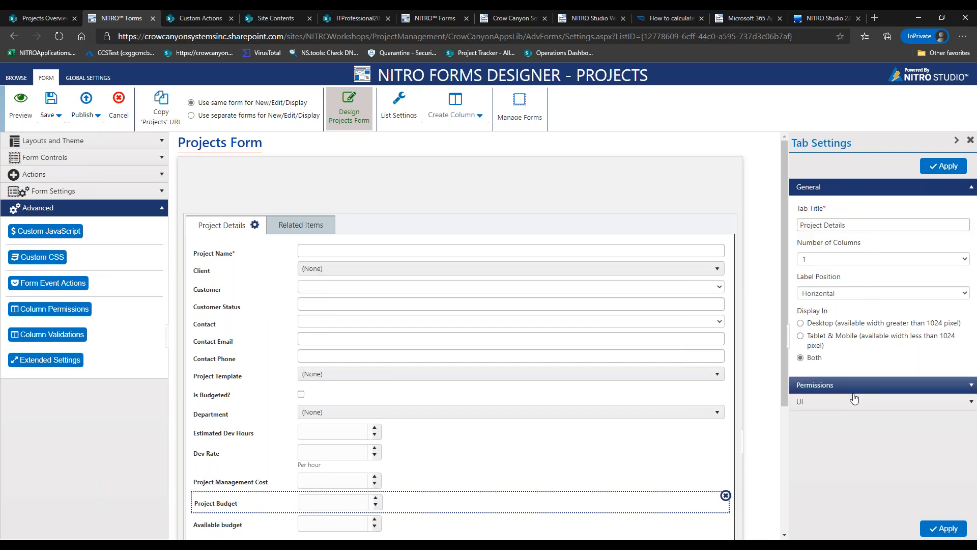
click(845, 402)
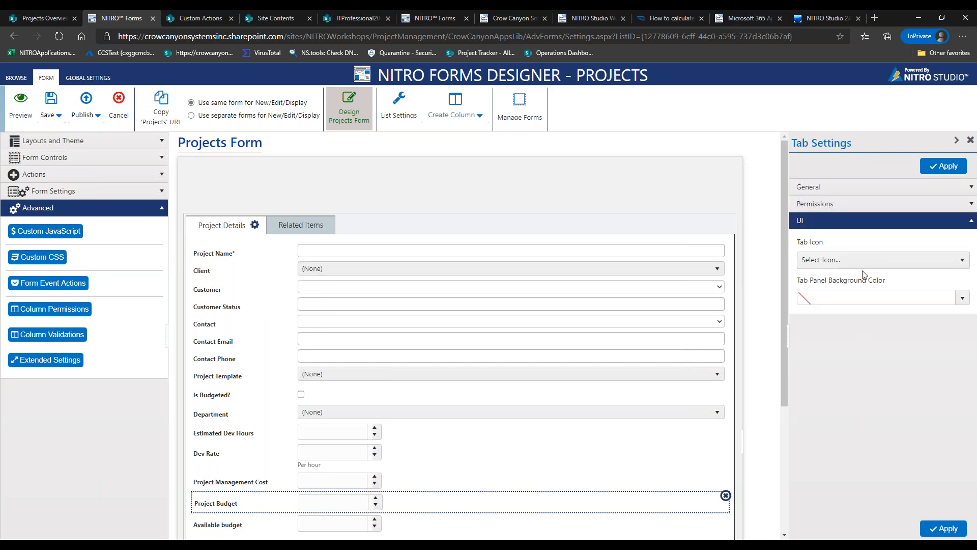
click(964, 302)
click(865, 363)
drag(864, 364, 831, 331)
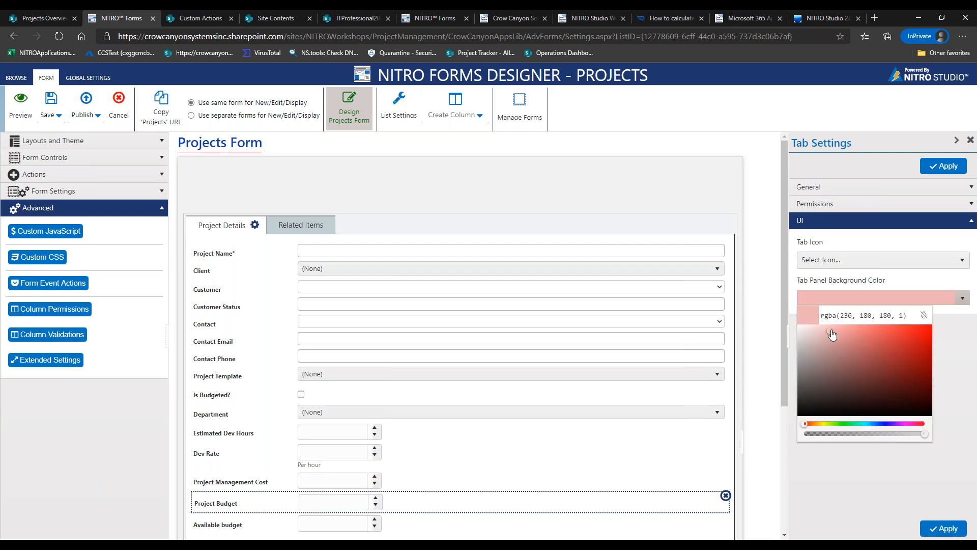
click(939, 168)
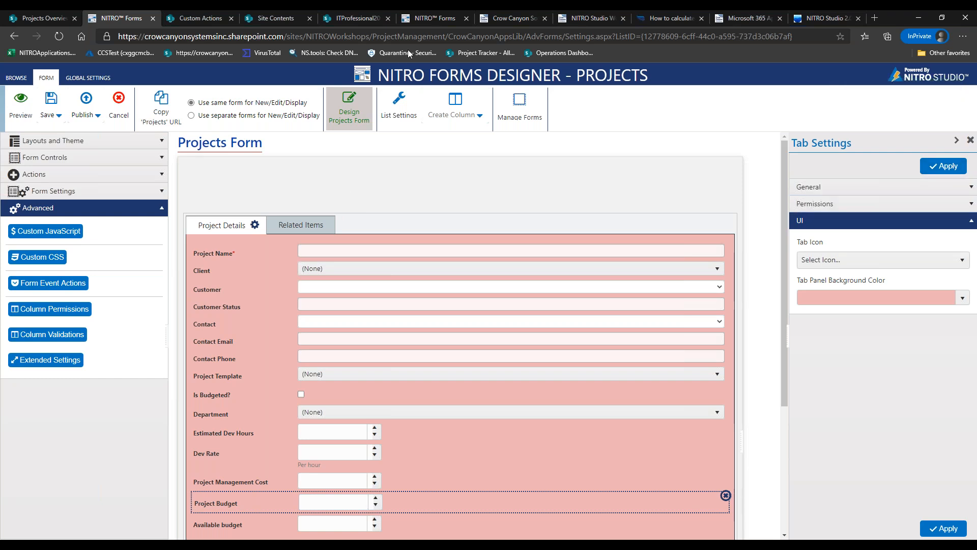
click(417, 18)
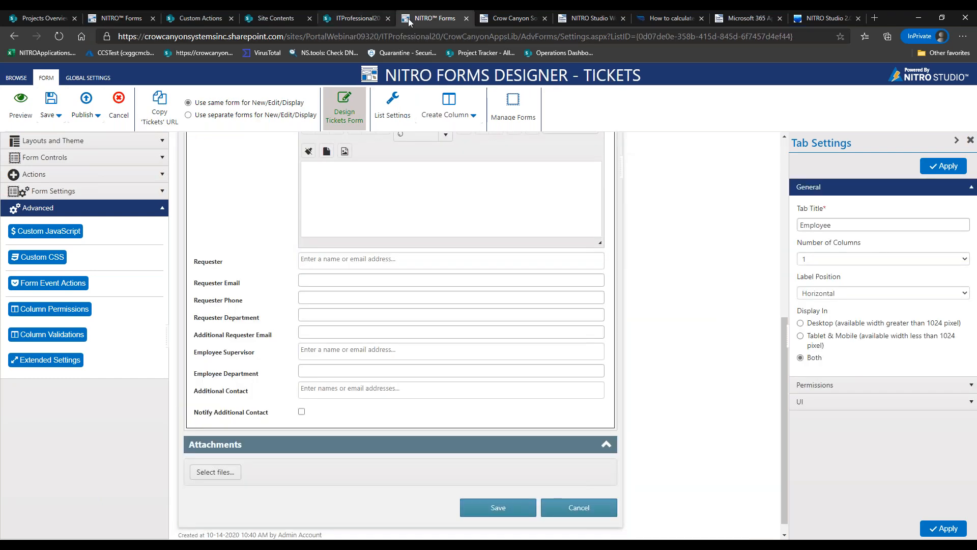
click(133, 18)
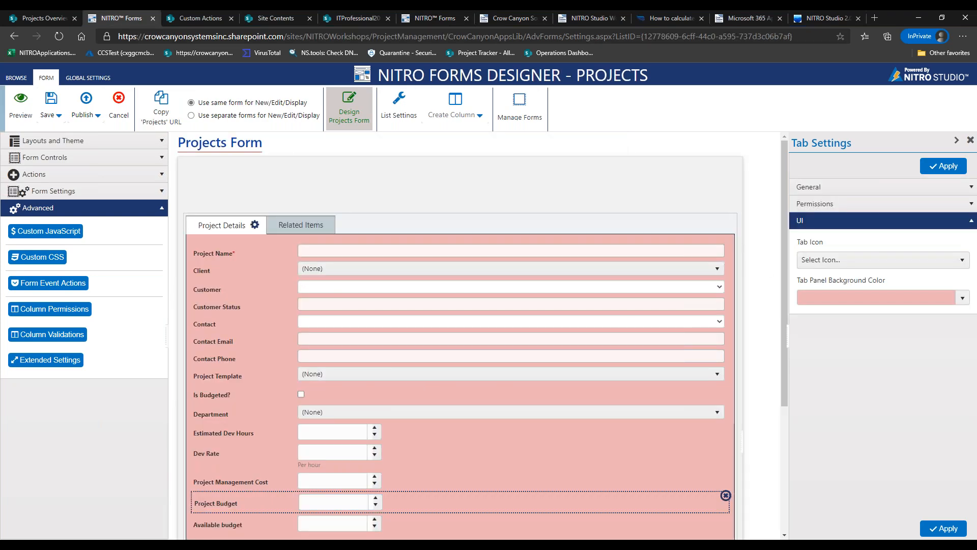
click(961, 297)
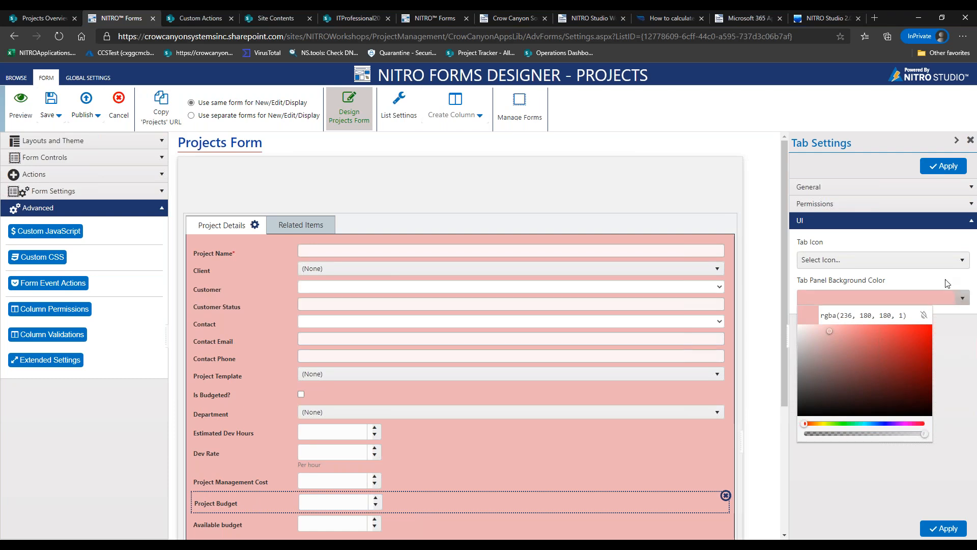
click(918, 293)
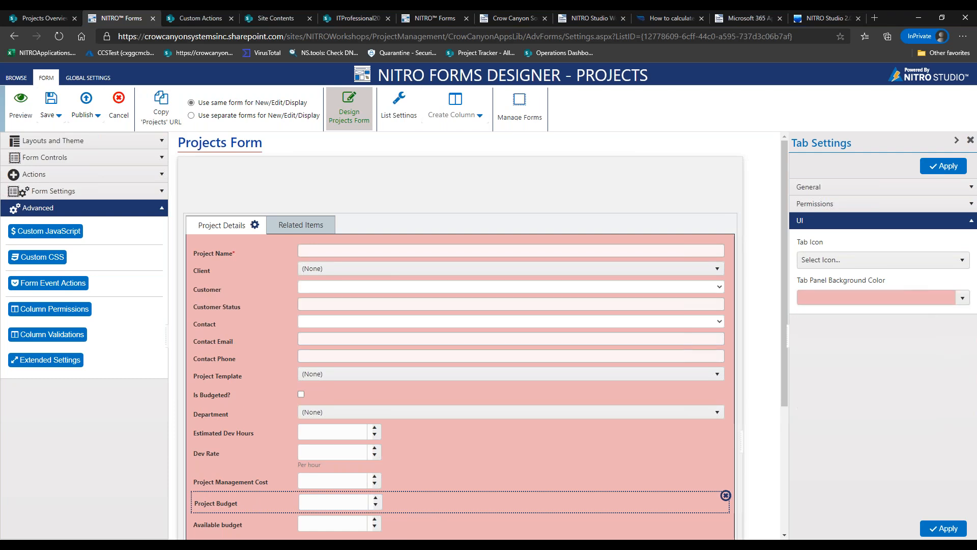
click(869, 295)
click(869, 291)
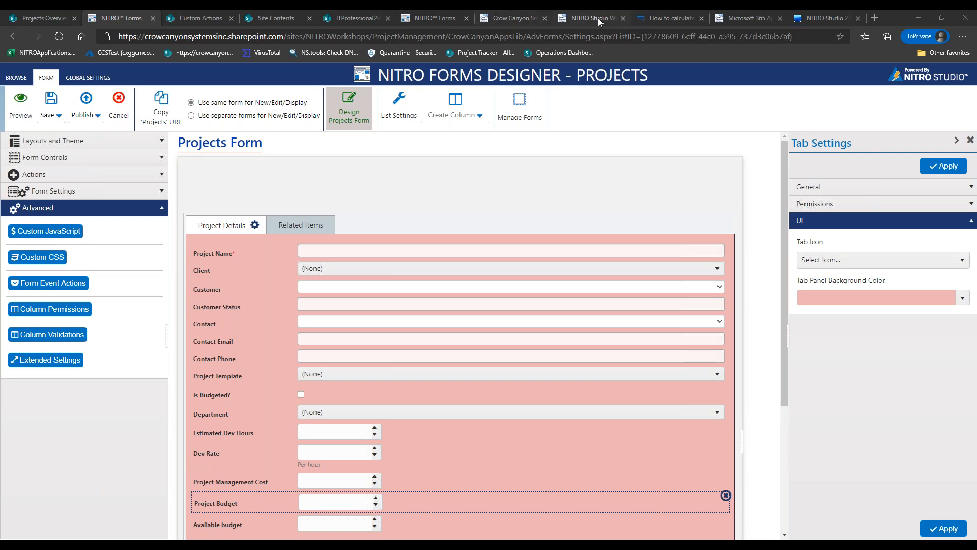
Browse the NITRO Studio Workshops page, then return to the October 29 and November 12 webinar listings
click(520, 20)
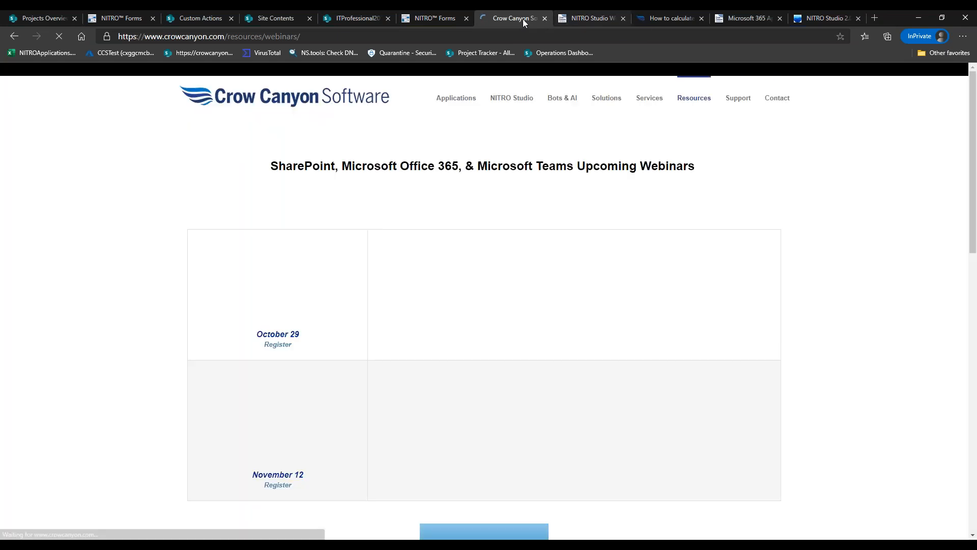
click(590, 17)
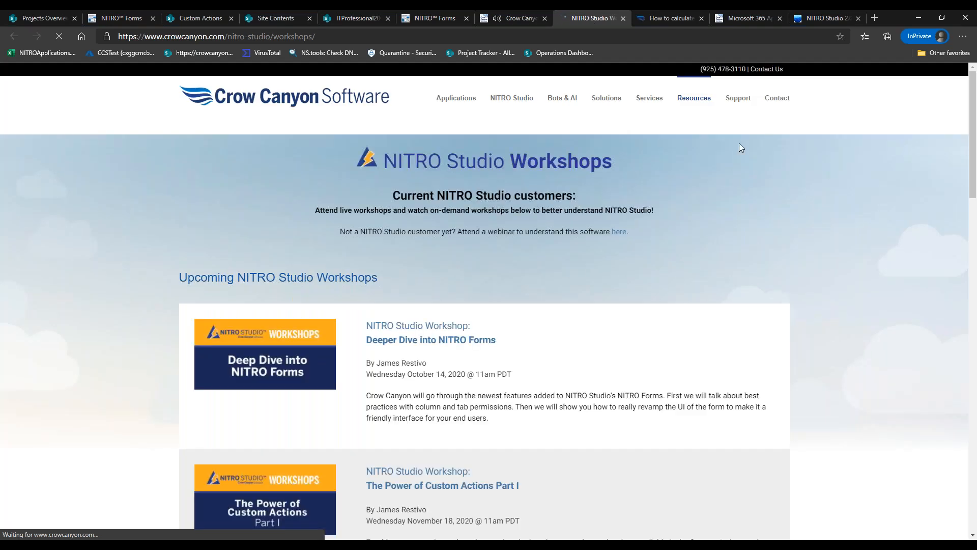
drag(973, 171, 973, 221)
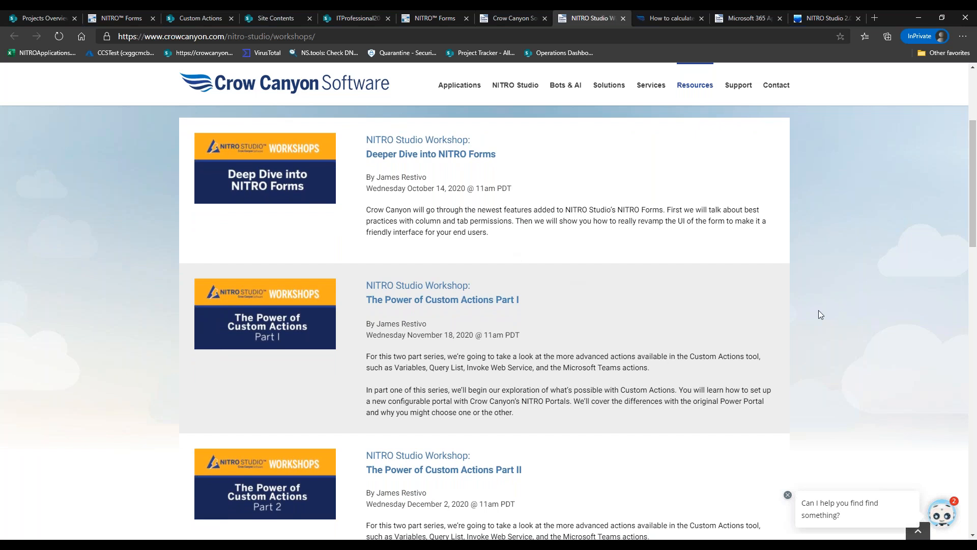
scroll(969, 245, down, 2)
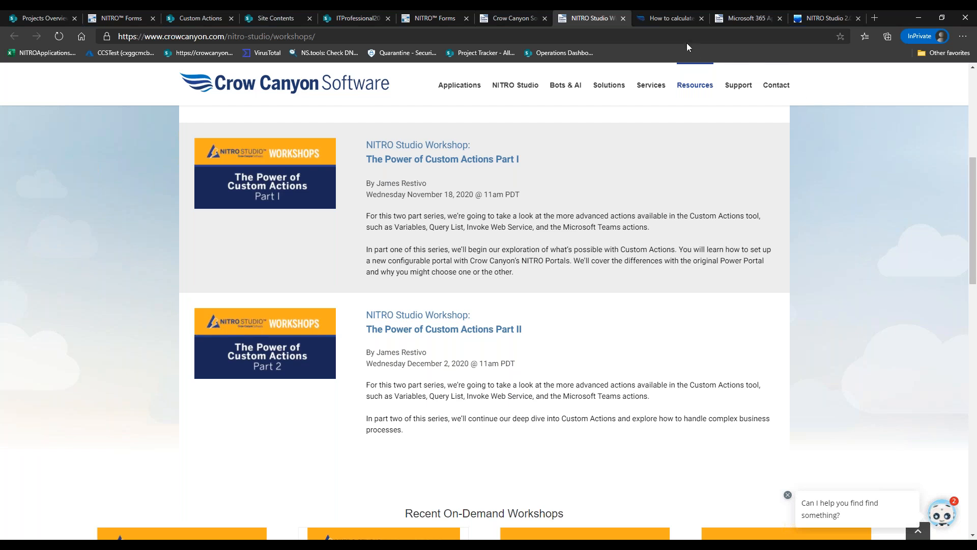
click(521, 20)
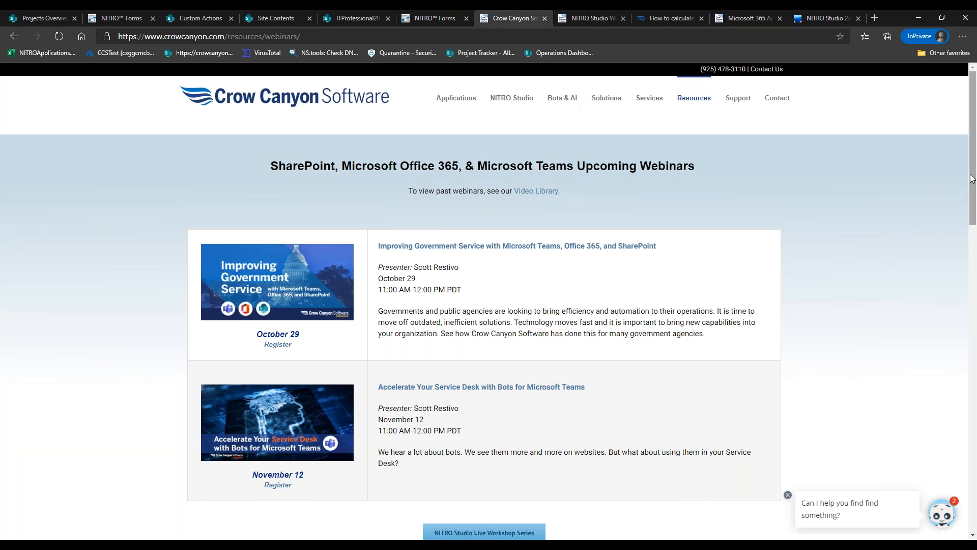
drag(972, 178, 973, 192)
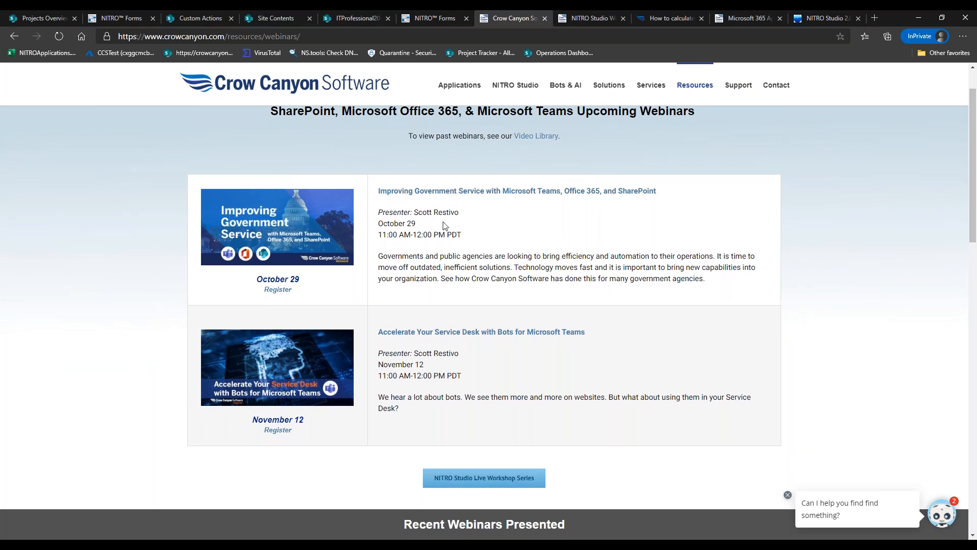